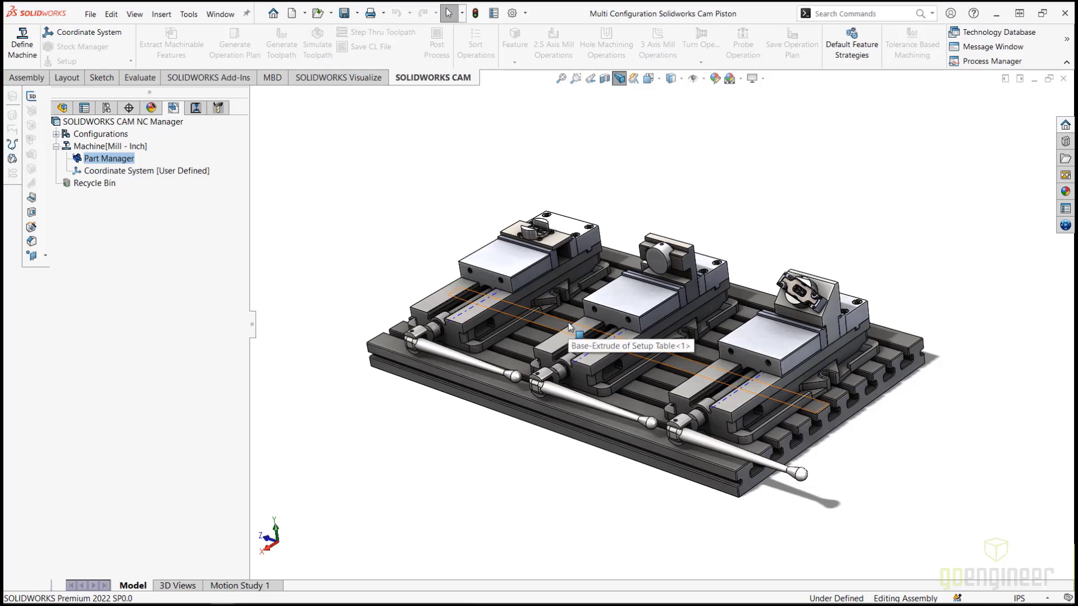
# Step: Open the piston held in the first vise as its own part document
pyautogui.scroll(-2, 653, 301)
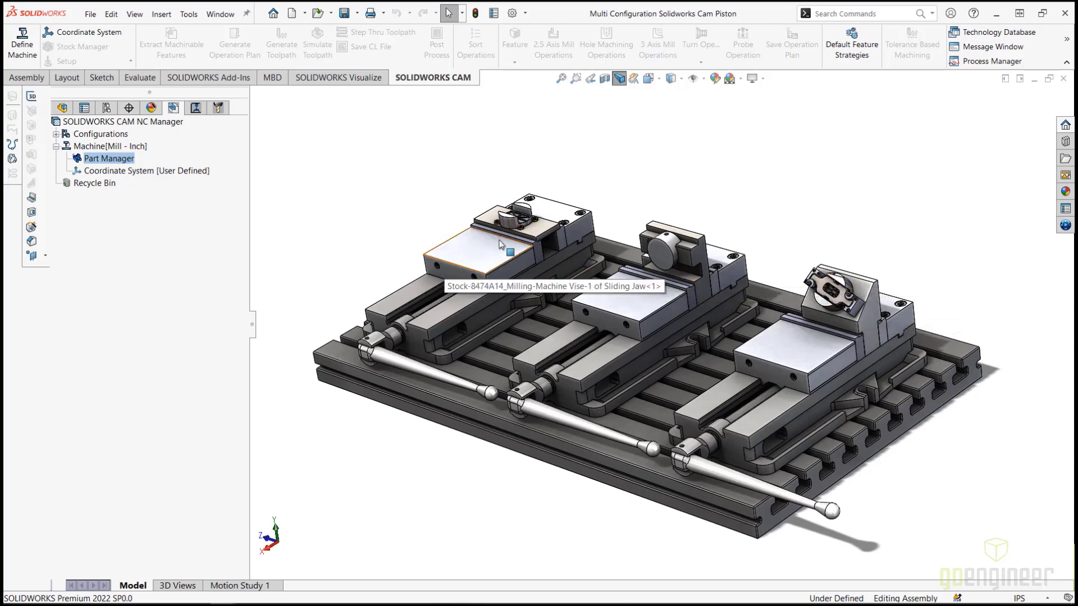
pyautogui.scroll(-4, 528, 224)
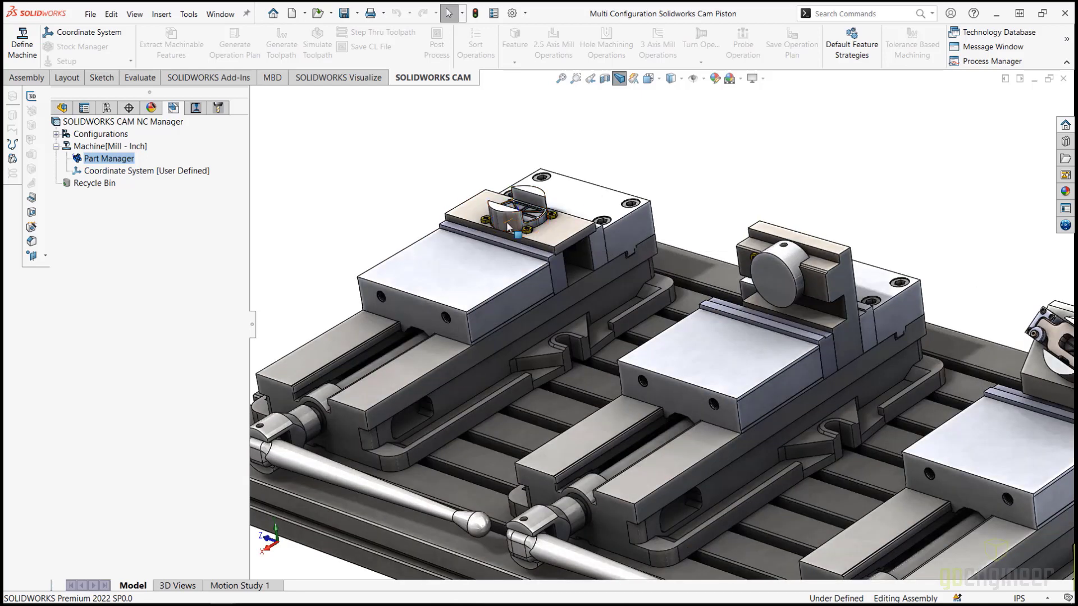
pyautogui.scroll(-2, 503, 225)
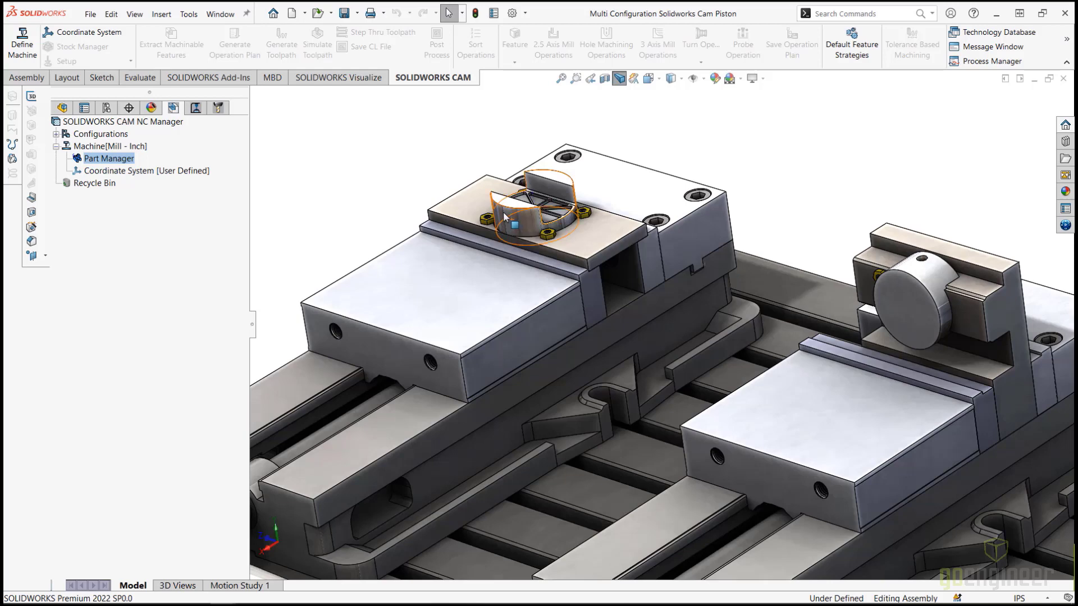
pyautogui.rightClick(505, 216)
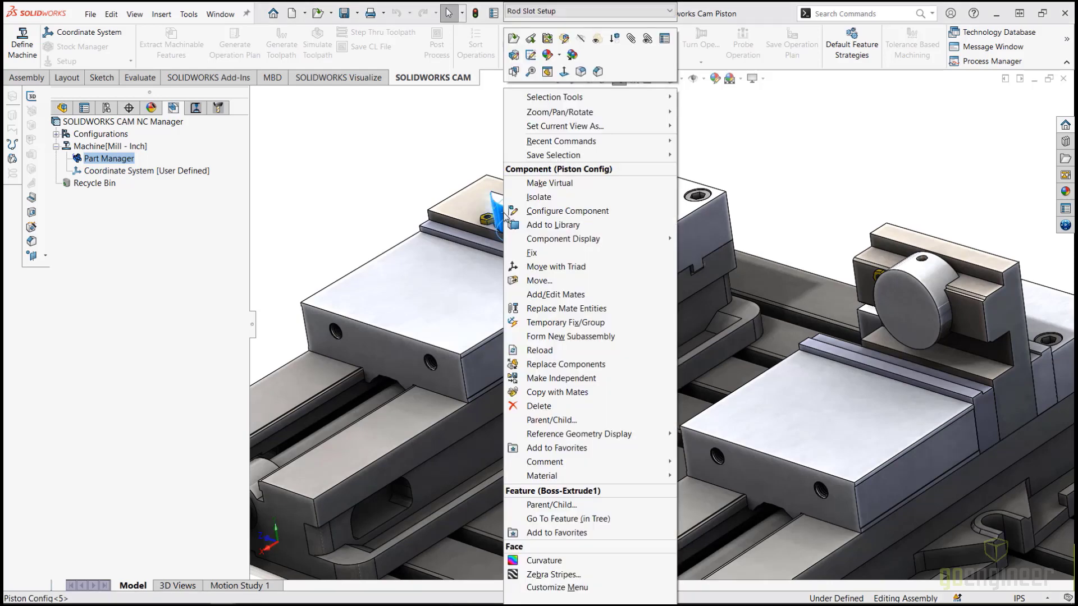
pyautogui.click(515, 41)
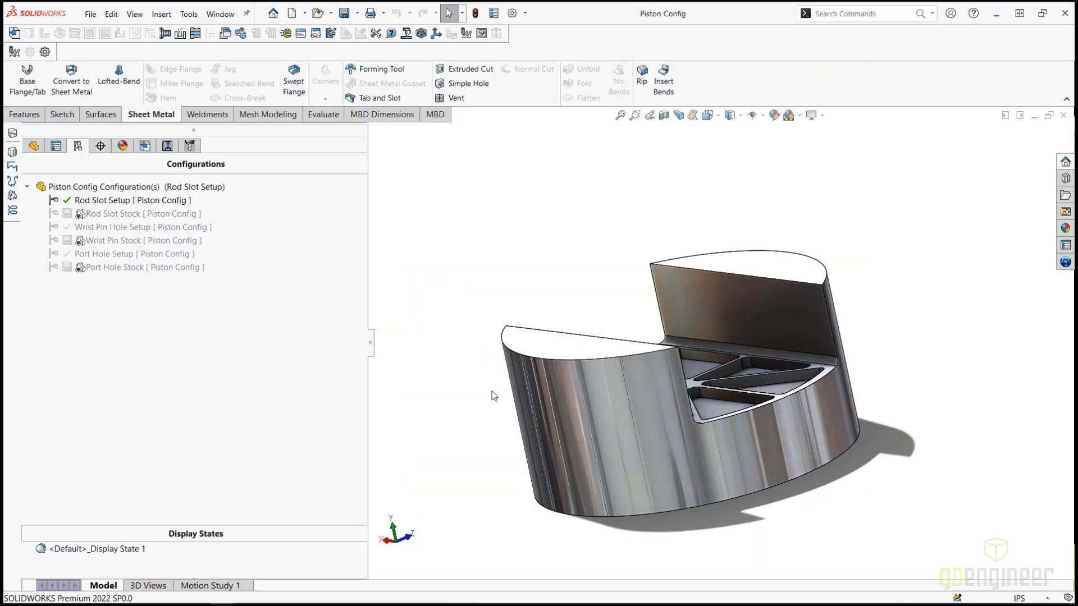
# Step: Examine the rod slot and triangular pockets of the piston in the Rod Slot Setup configuration
pyautogui.moveTo(503, 436)
pyautogui.mouseDown(button='middle')
pyautogui.moveTo(500, 397)
pyautogui.moveTo(514, 418)
pyautogui.moveTo(544, 305)
pyautogui.moveTo(499, 407)
pyautogui.moveTo(508, 419)
pyautogui.mouseUp(button='middle')
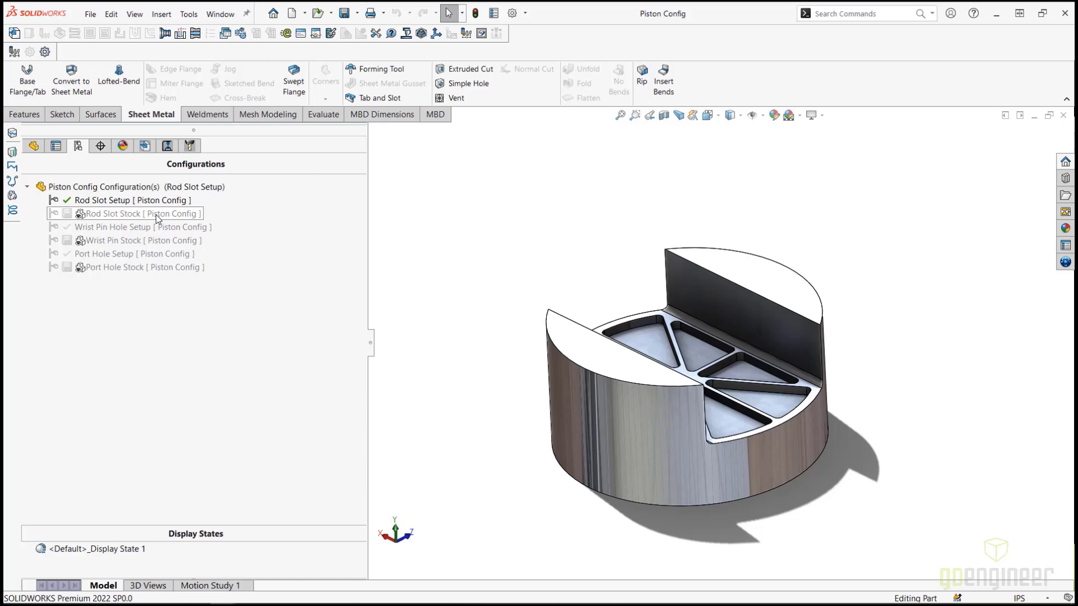
pyautogui.moveTo(512, 413); pyautogui.dragTo(493, 426, button='middle')
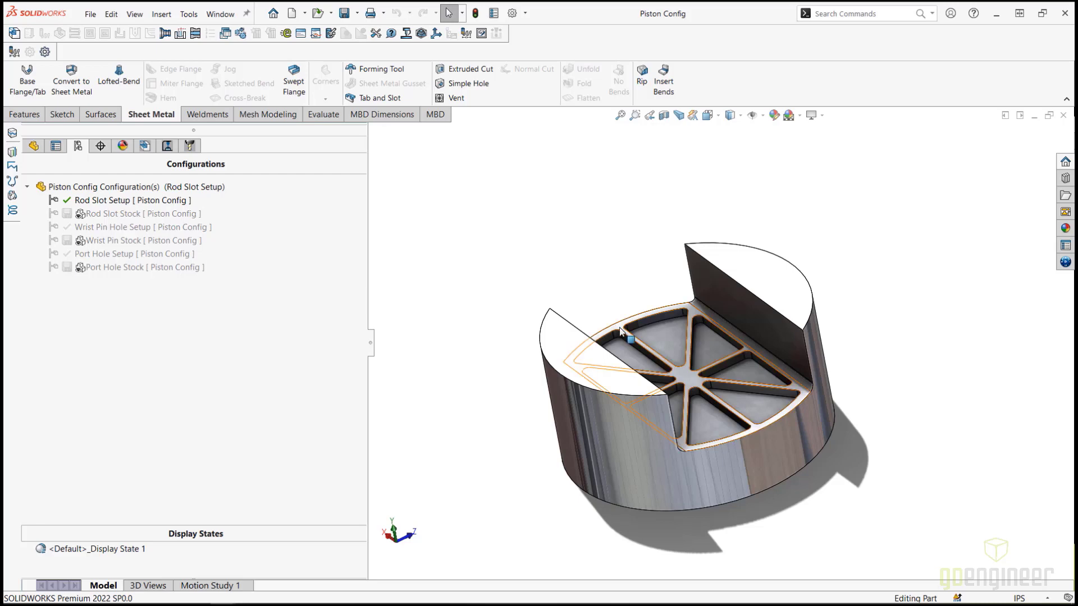
pyautogui.moveTo(690, 384)
pyautogui.mouseDown(button='middle')
pyautogui.moveTo(676, 388)
pyautogui.moveTo(698, 332)
pyautogui.mouseUp(button='middle')
pyautogui.click(685, 378)
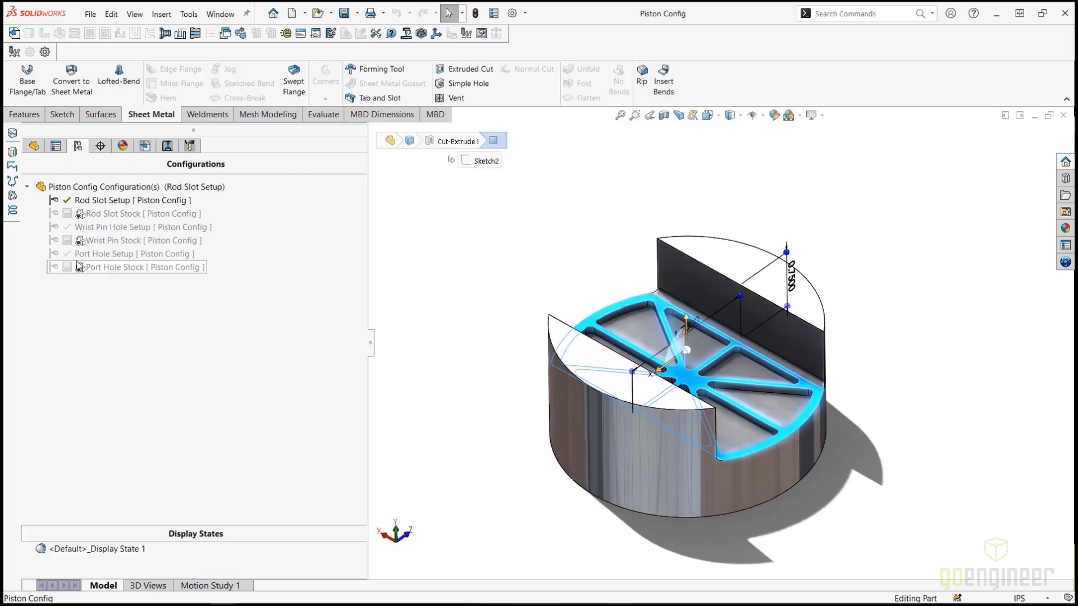
# Step: Activate the Rod Slot Stock configuration to inspect the stock shape, and return to Rod Slot Setup
pyautogui.doubleClick(145, 218)
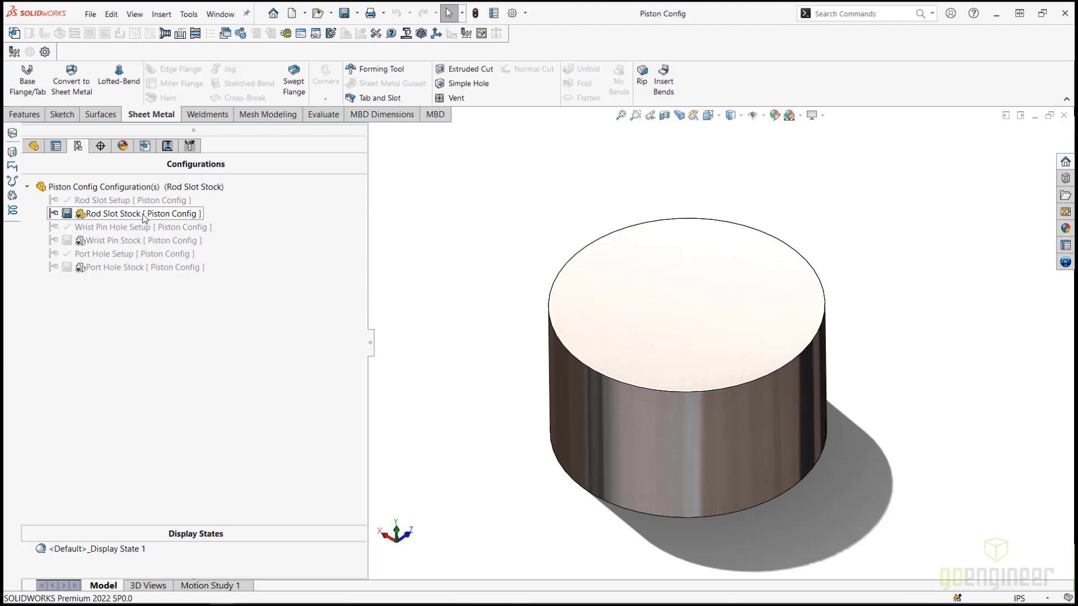
pyautogui.moveTo(512, 525); pyautogui.dragTo(497, 467, button='middle')
pyautogui.moveTo(512, 370); pyautogui.dragTo(456, 350, button='middle')
pyautogui.click(115, 202)
pyautogui.doubleClick(114, 204)
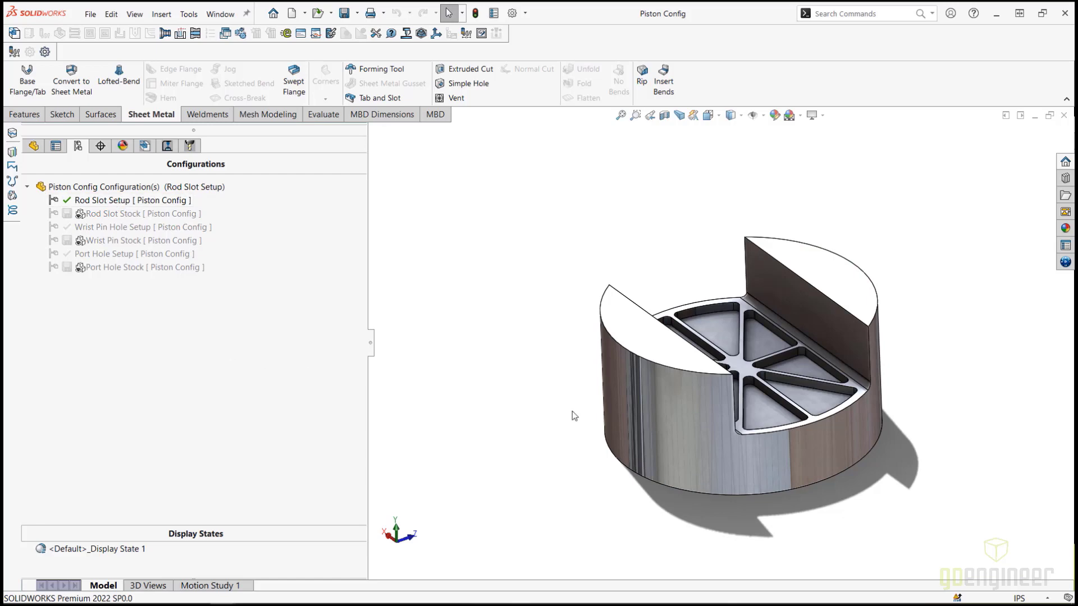
pyautogui.moveTo(547, 370)
pyautogui.mouseDown(button='middle')
pyautogui.moveTo(539, 385)
pyautogui.moveTo(549, 351)
pyautogui.mouseUp(button='middle')
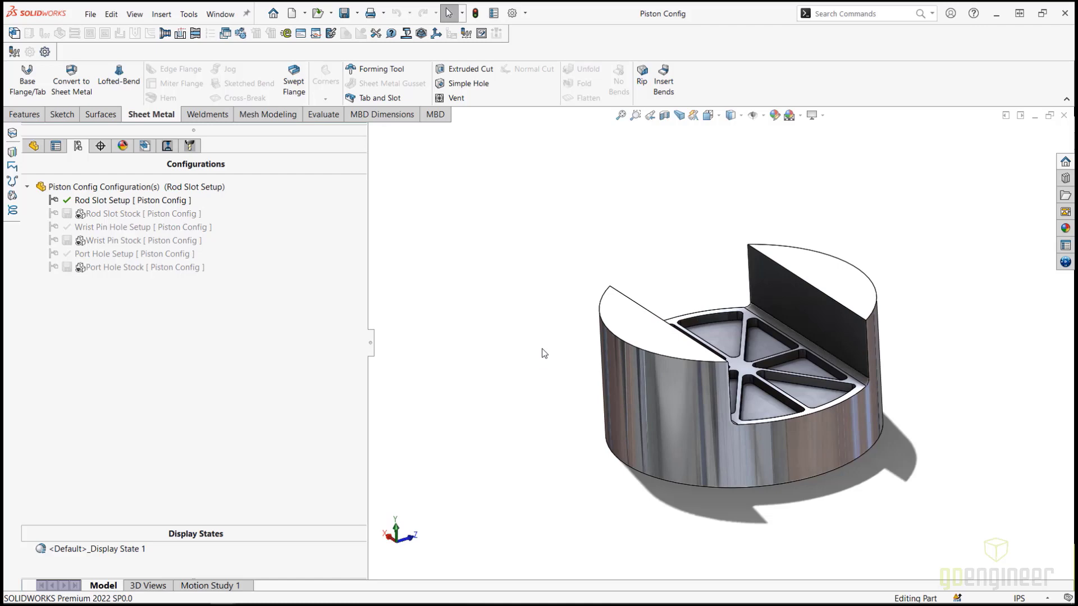
# Step: Activate the Wrist Pin Hole Setup configuration and inspect the wrist pin holes through the piston walls
pyautogui.doubleClick(136, 232)
pyautogui.click(137, 235)
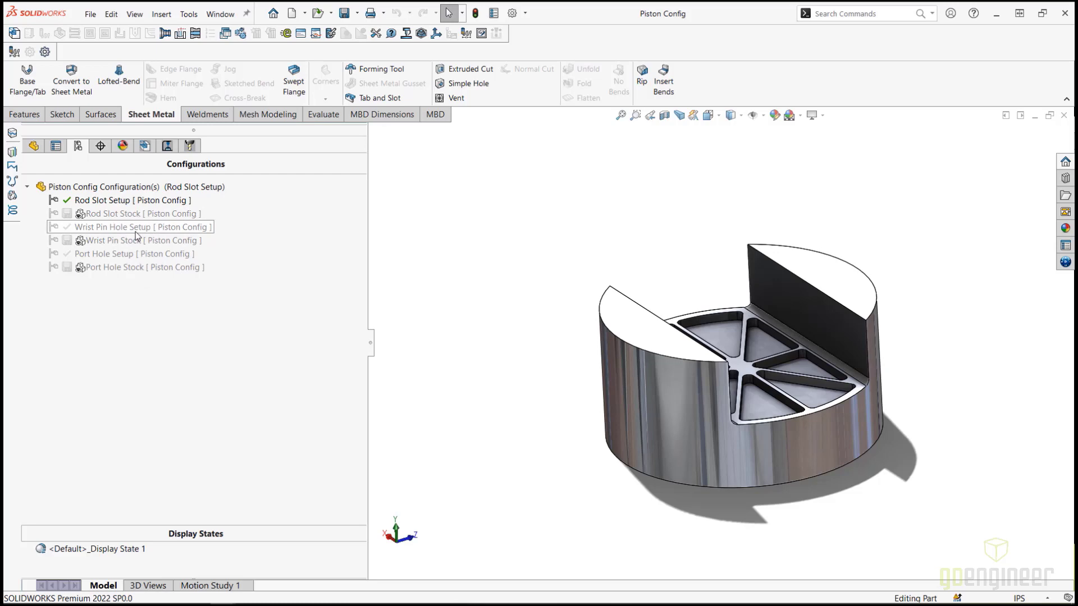
pyautogui.doubleClick(136, 232)
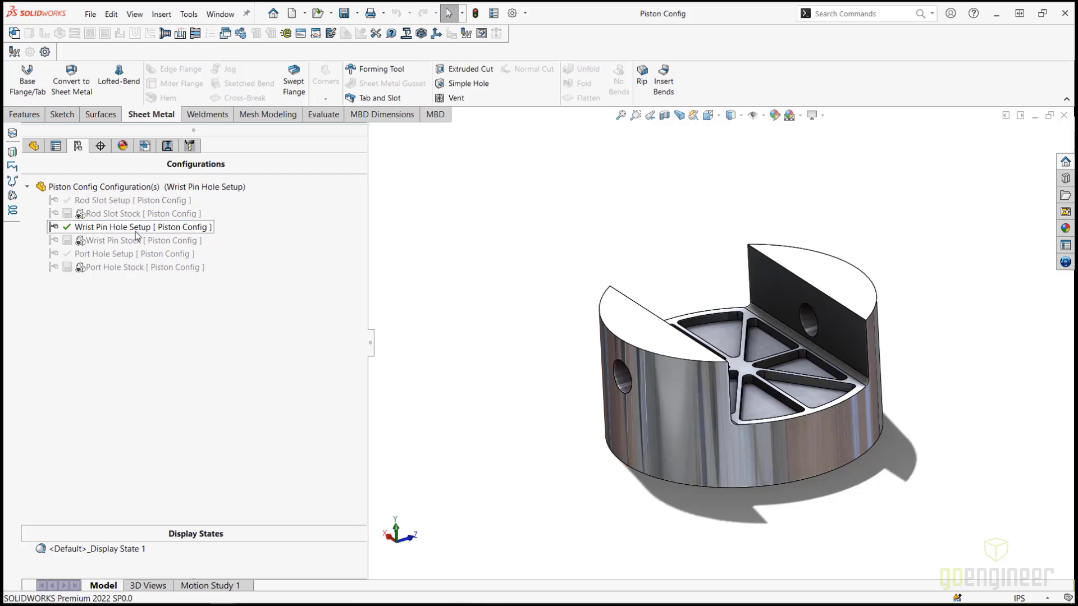
pyautogui.moveTo(623, 504); pyautogui.dragTo(633, 473, button='middle')
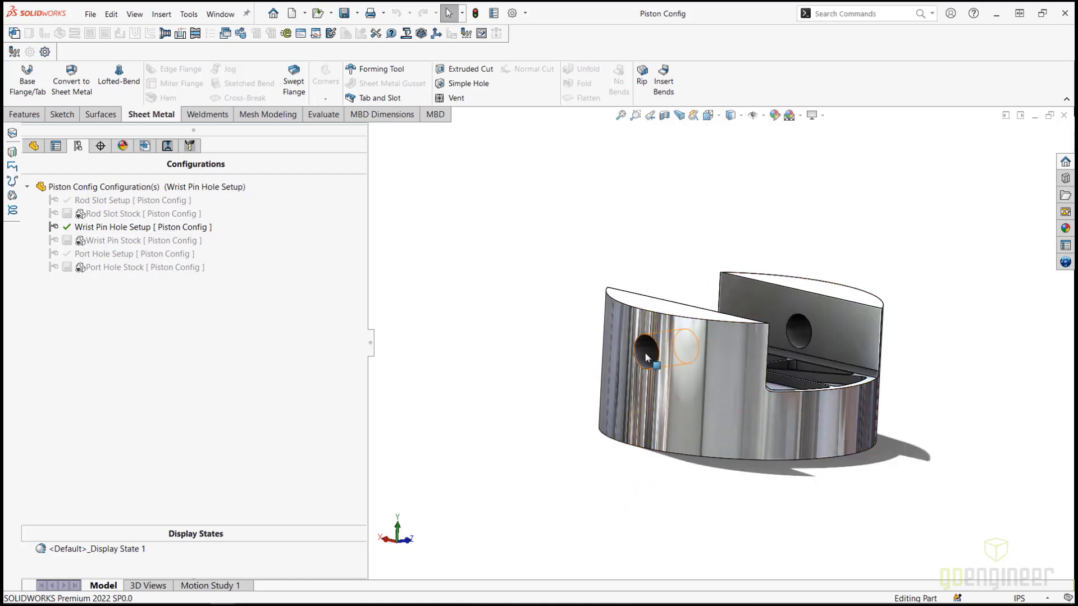
pyautogui.moveTo(568, 339); pyautogui.dragTo(534, 259, button='middle')
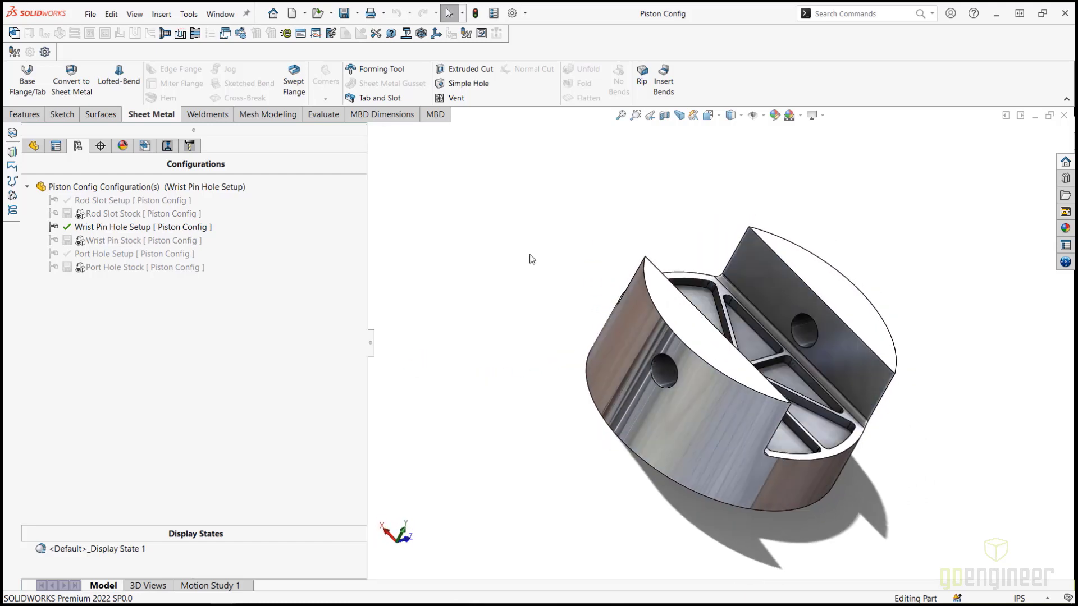
# Step: Activate the Wrist Pin Stock configuration and inspect the piston body from several angles
pyautogui.doubleClick(144, 240)
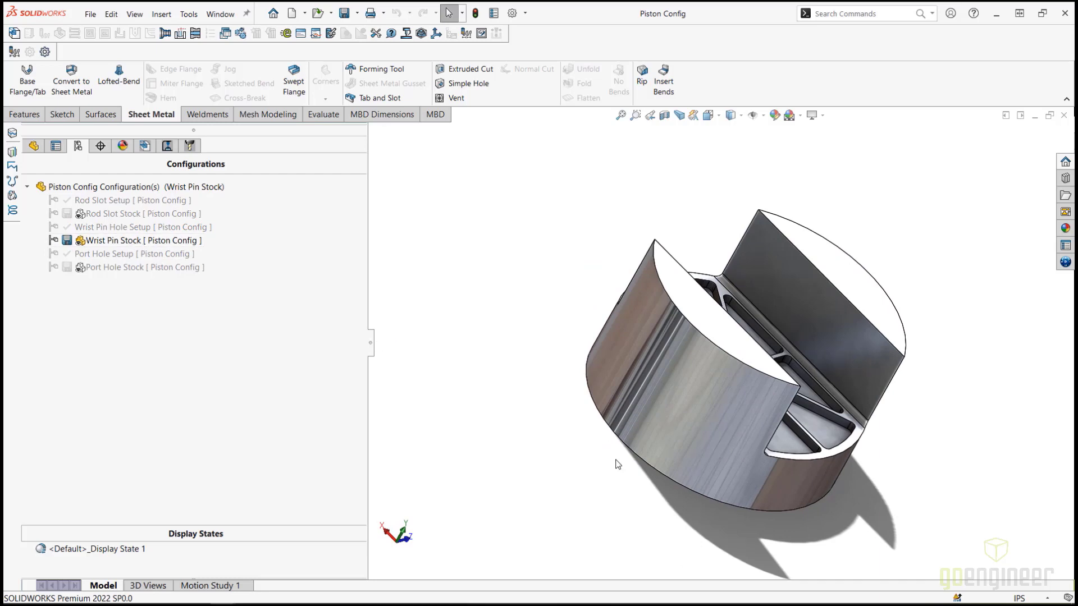
pyautogui.moveTo(595, 467); pyautogui.dragTo(545, 416, button='middle')
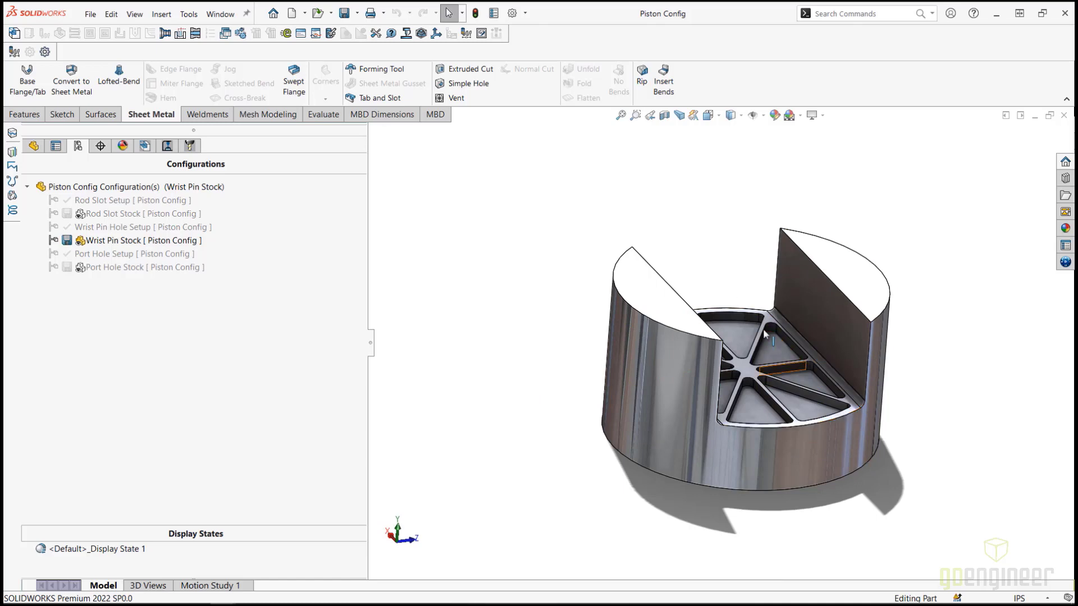
pyautogui.moveTo(493, 404); pyautogui.dragTo(529, 385, button='middle')
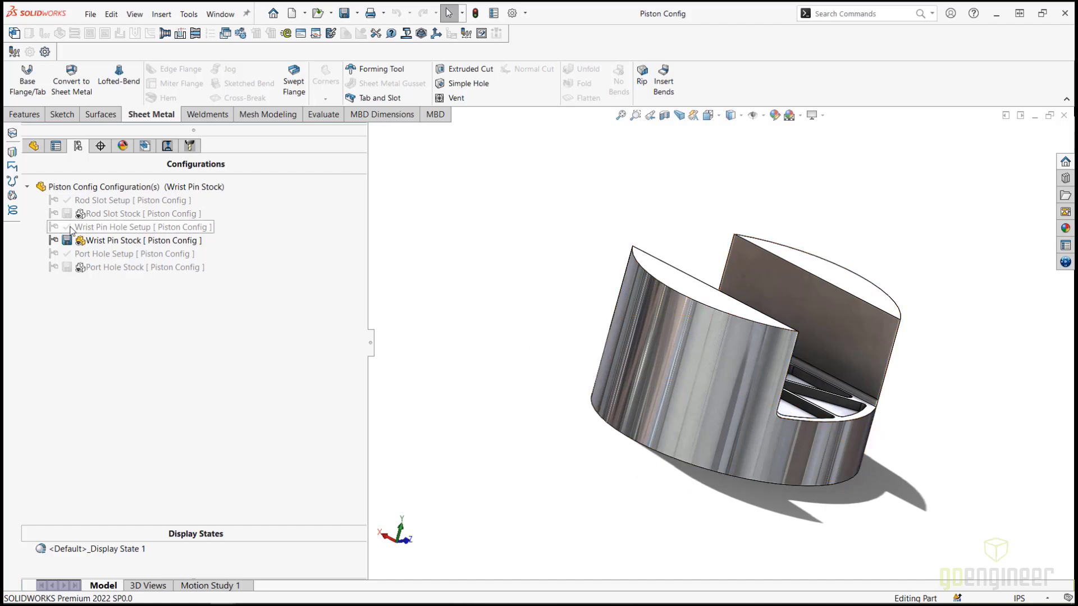
# Step: Activate the Port Hole Setup configuration to inspect the port hole, and compare it with the Port Hole Stock configuration
pyautogui.doubleClick(162, 255)
pyautogui.moveTo(526, 336); pyautogui.dragTo(464, 449, button='middle')
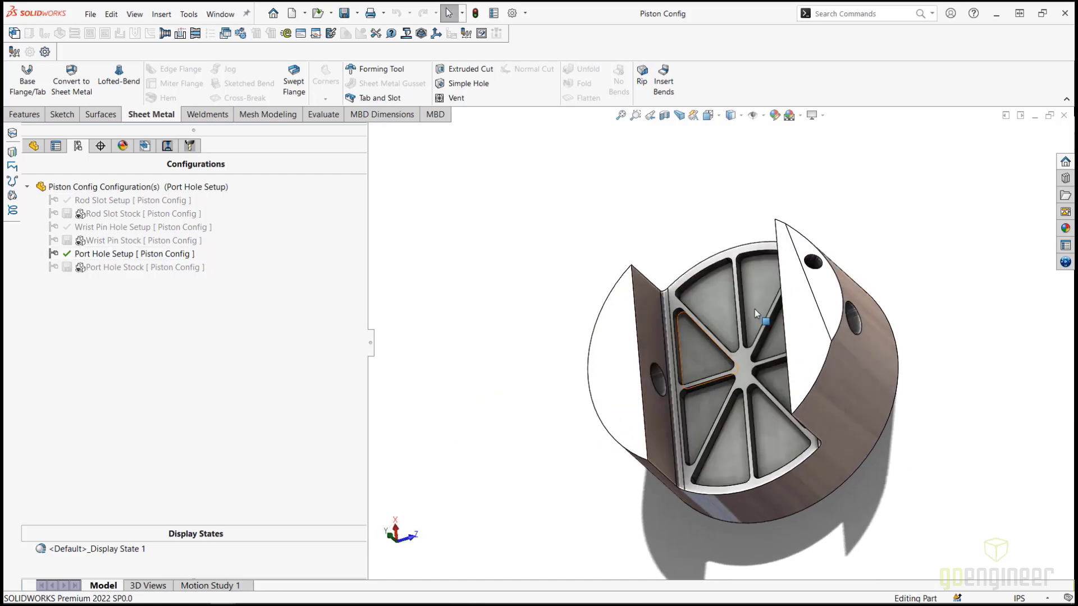
pyautogui.click(819, 294)
pyautogui.click(525, 285)
pyautogui.doubleClick(143, 268)
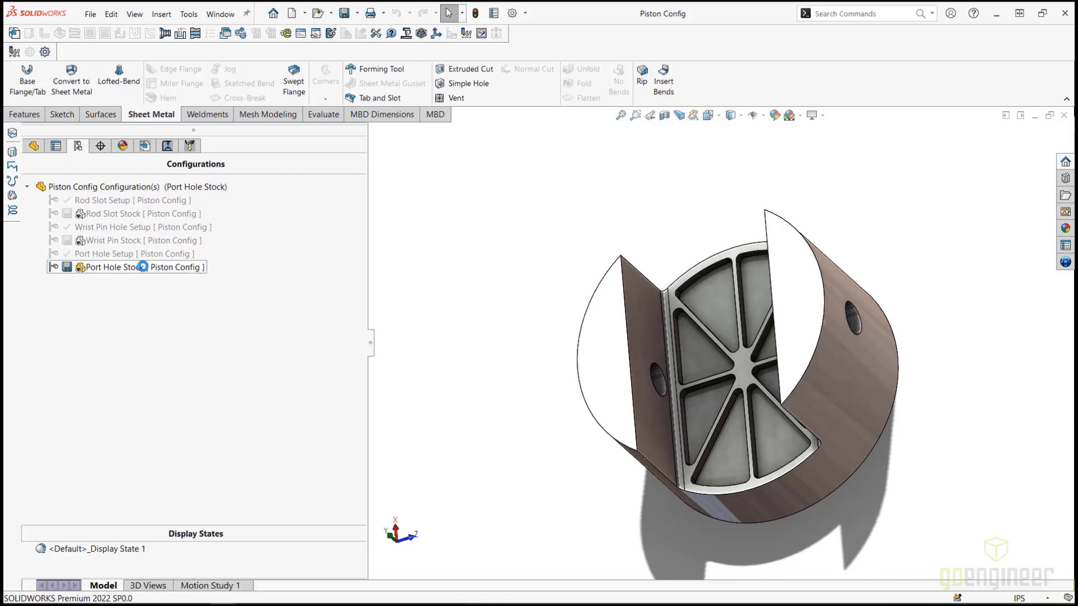
pyautogui.moveTo(531, 487); pyautogui.dragTo(522, 337, button='middle')
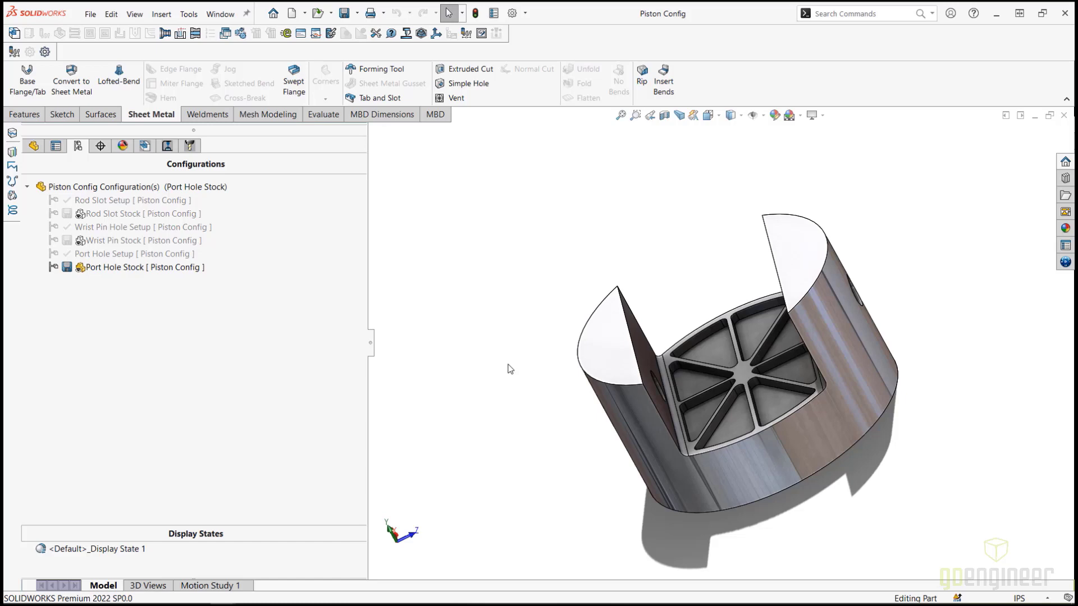
# Step: Switch back to the Multi Configuration Solidworks Cam Piston assembly and look over the three vise setups
pyautogui.hotkey('ctrl', 'Tab')
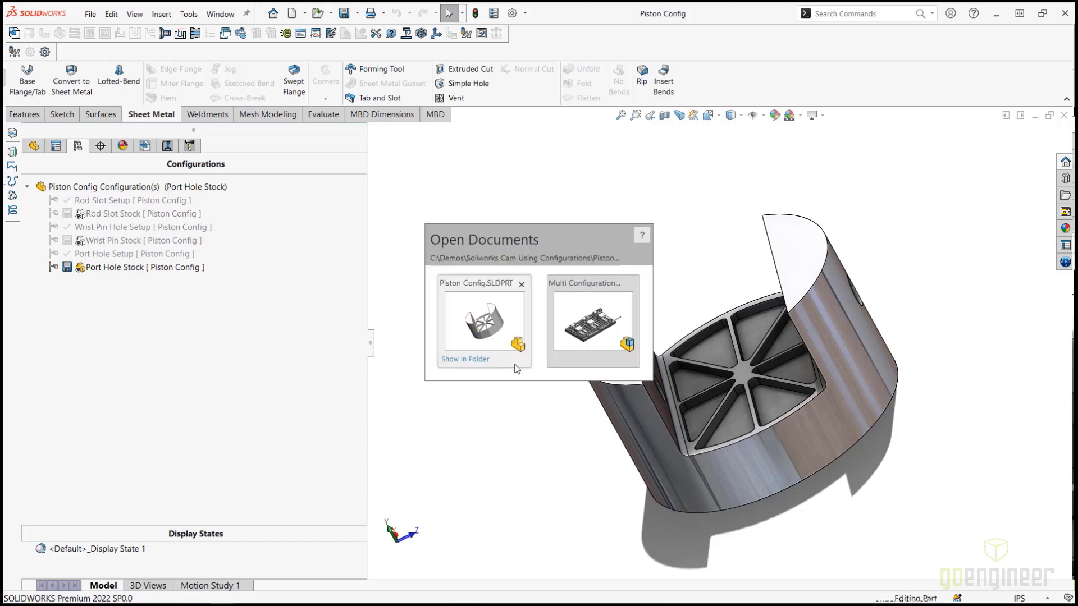
pyautogui.click(618, 314)
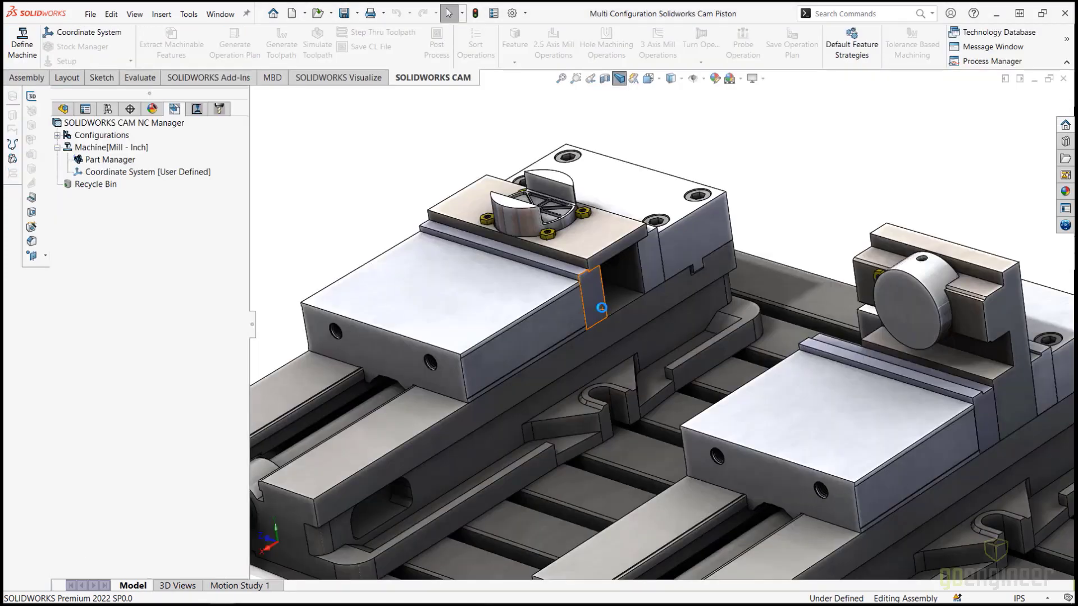
pyautogui.scroll(3, 347, 261)
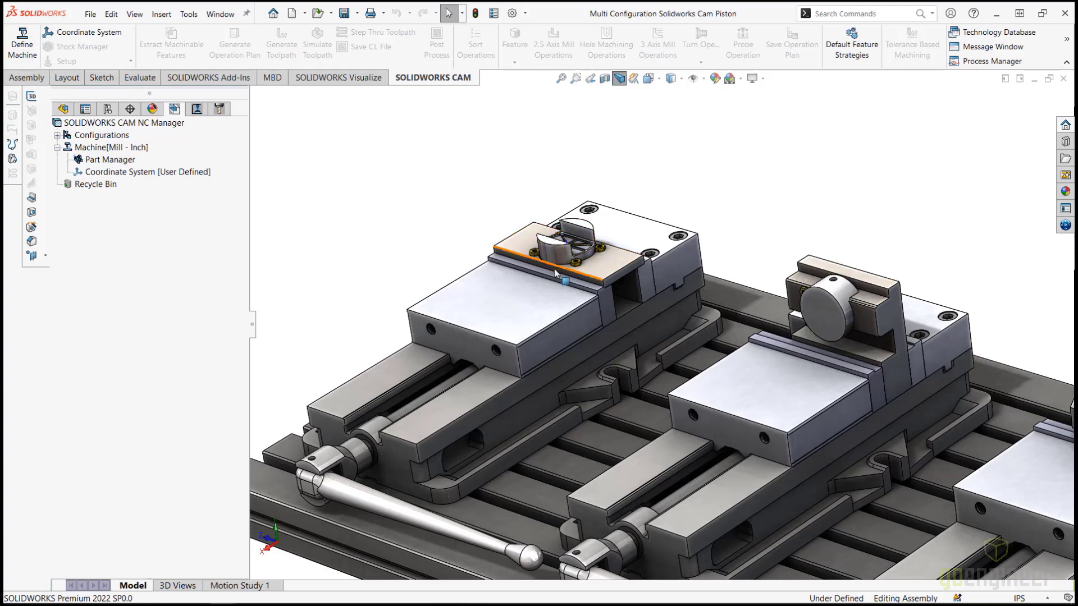
pyautogui.scroll(3, 556, 275)
pyautogui.scroll(-2, 750, 385)
pyautogui.scroll(-2, 764, 359)
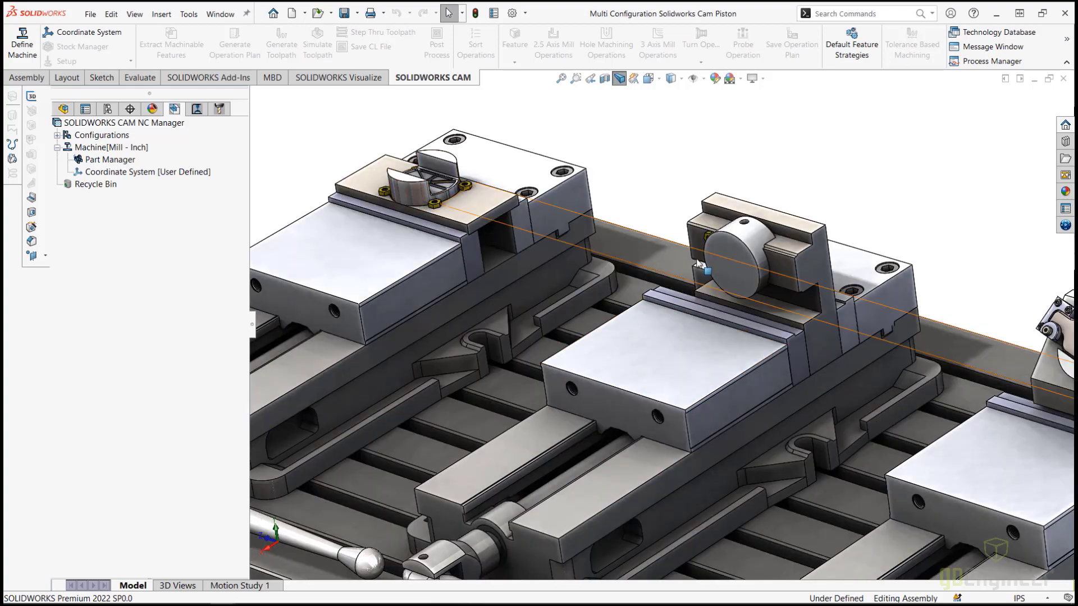
pyautogui.scroll(4, 645, 331)
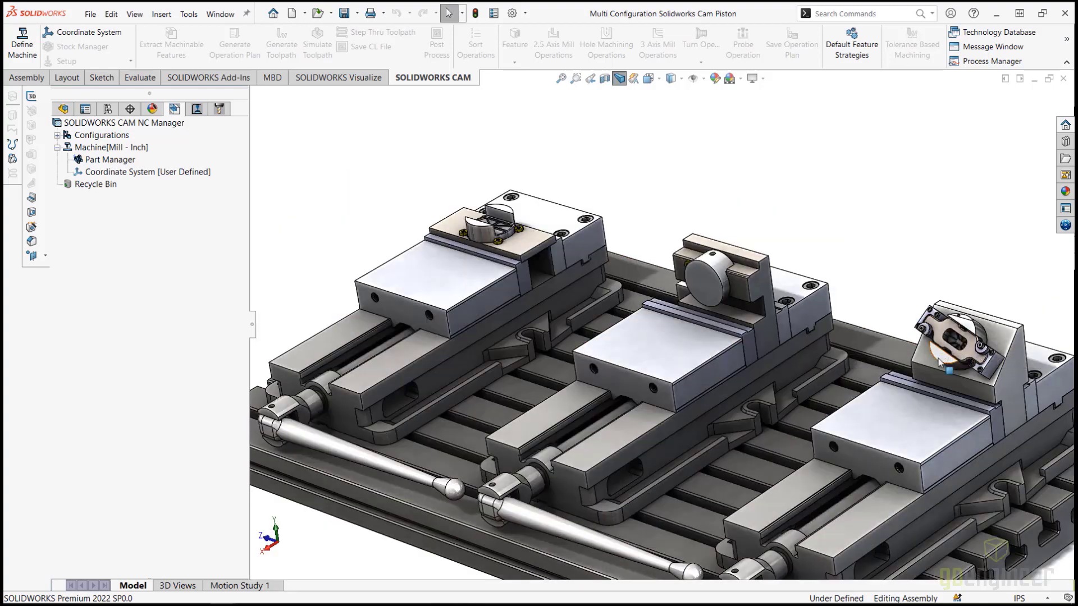
# Step: Open the CAM Part Manager and remove the 8474A14_Milling-Machine Vise from the selected parts
pyautogui.doubleClick(111, 161)
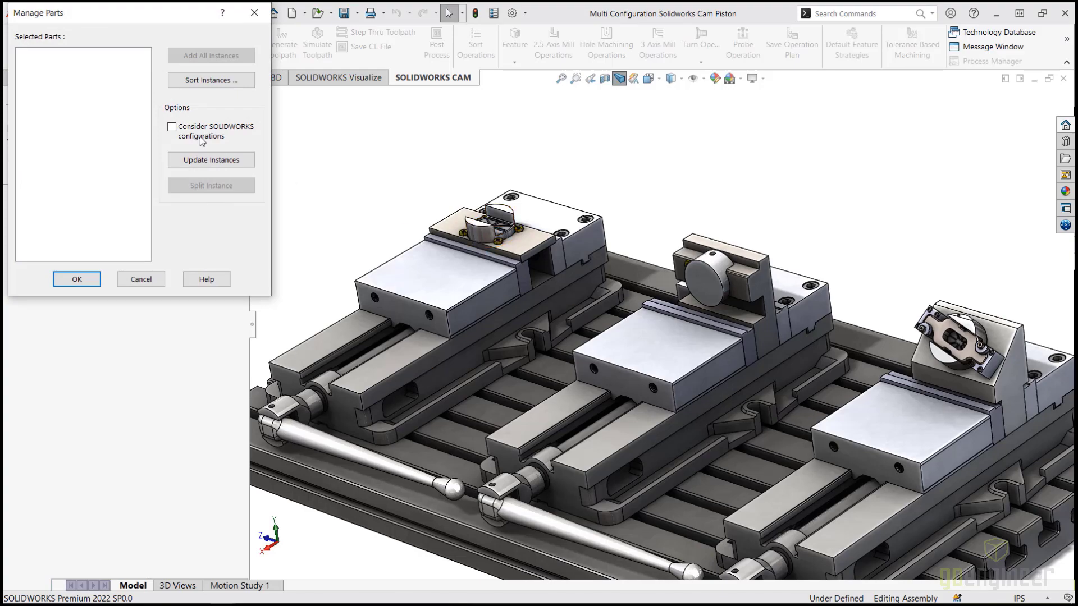
pyautogui.scroll(-3, 479, 226)
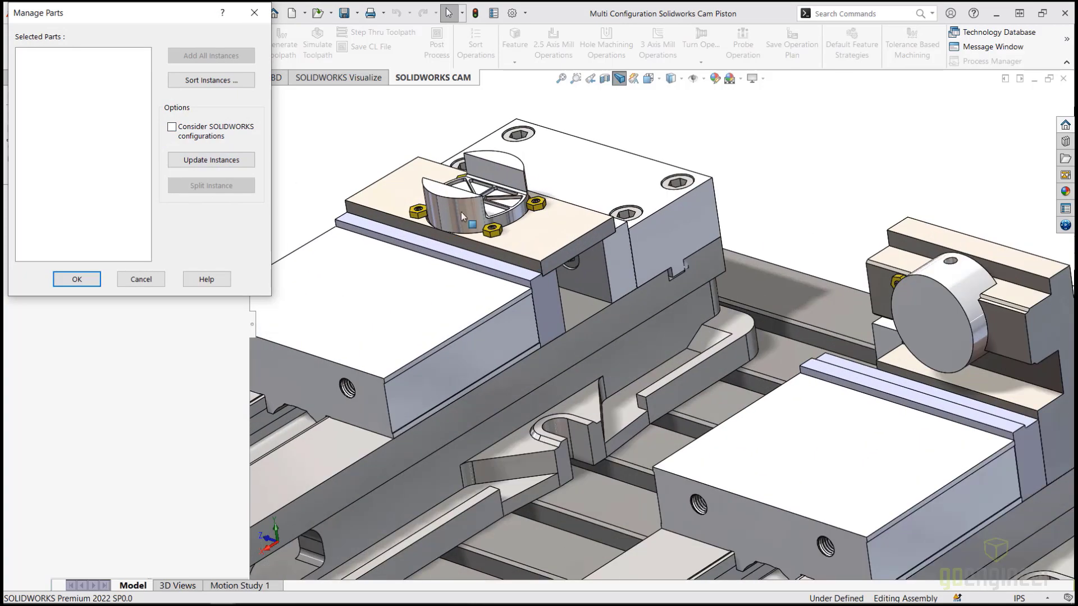
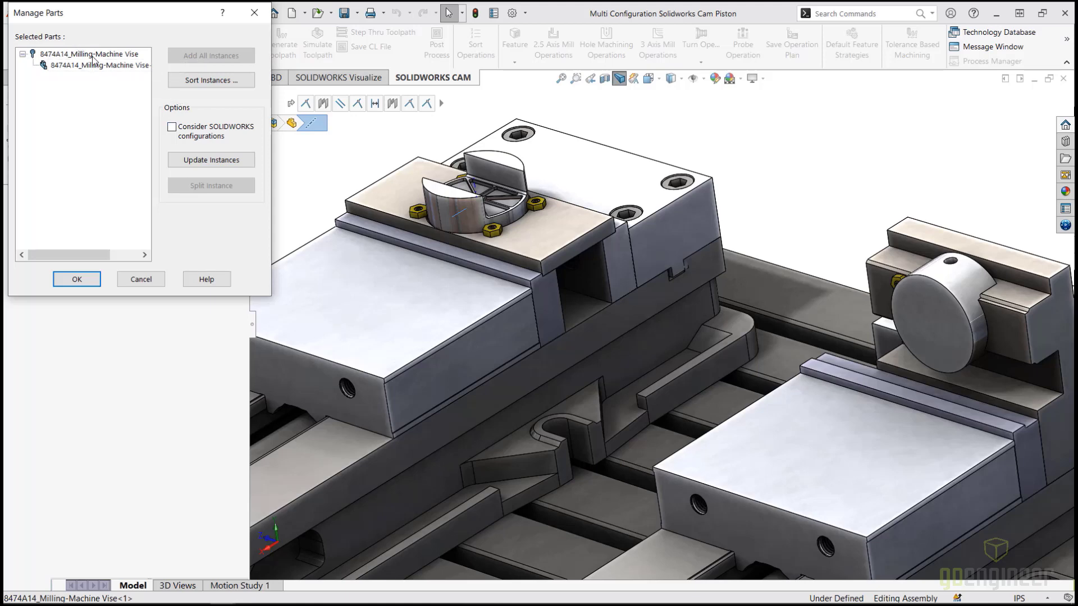
pyautogui.click(91, 54)
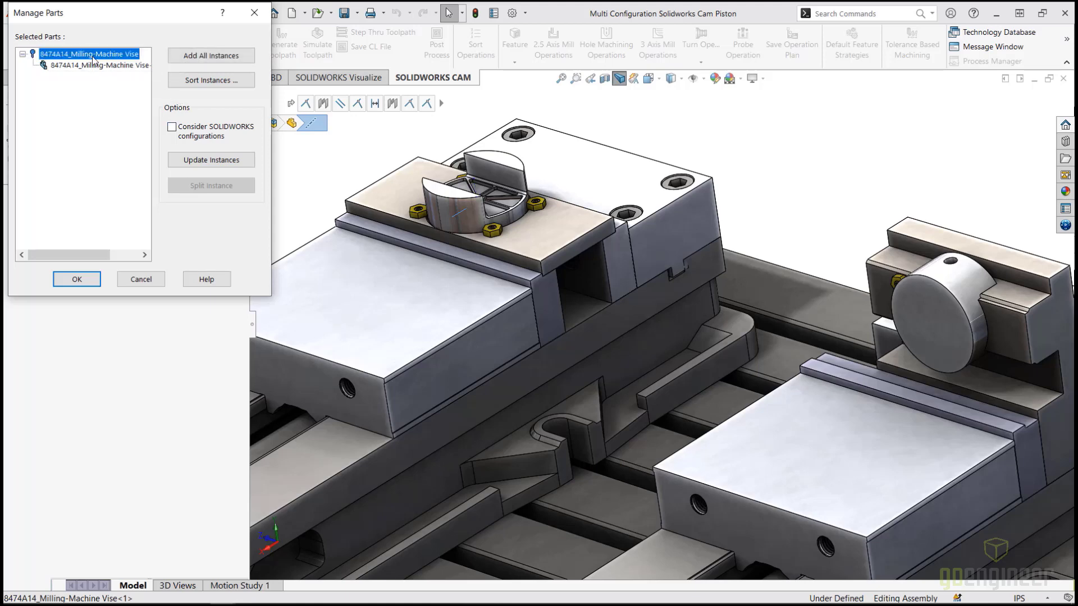
pyautogui.press('Delete')
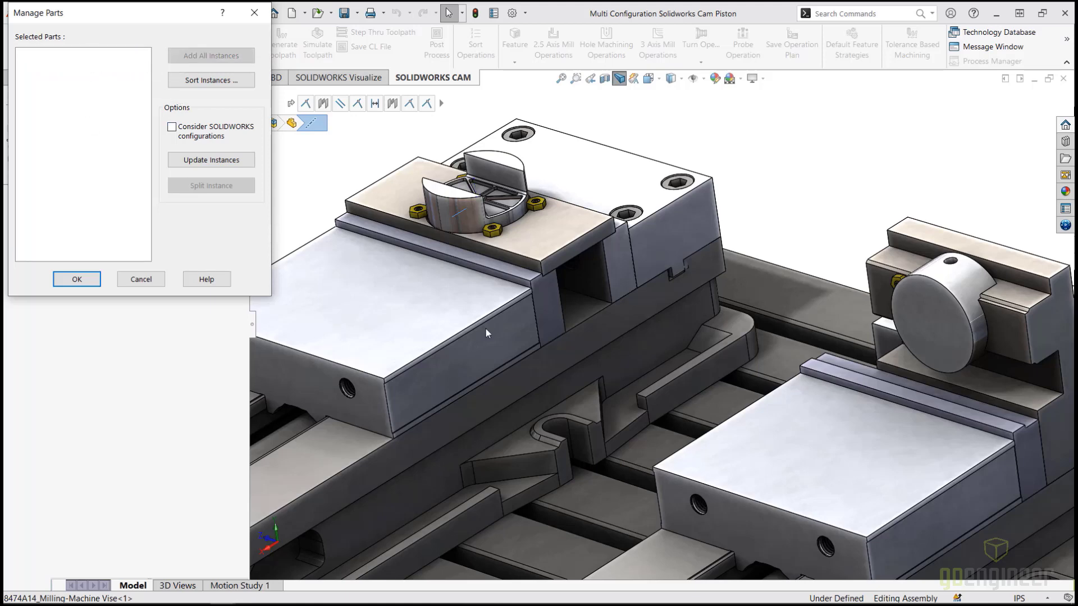
# Step: Add the Rod Slot Setup piston in the first vise to the selected parts and select its parent Piston Config entry
pyautogui.moveTo(486, 332); pyautogui.dragTo(460, 202, button='middle')
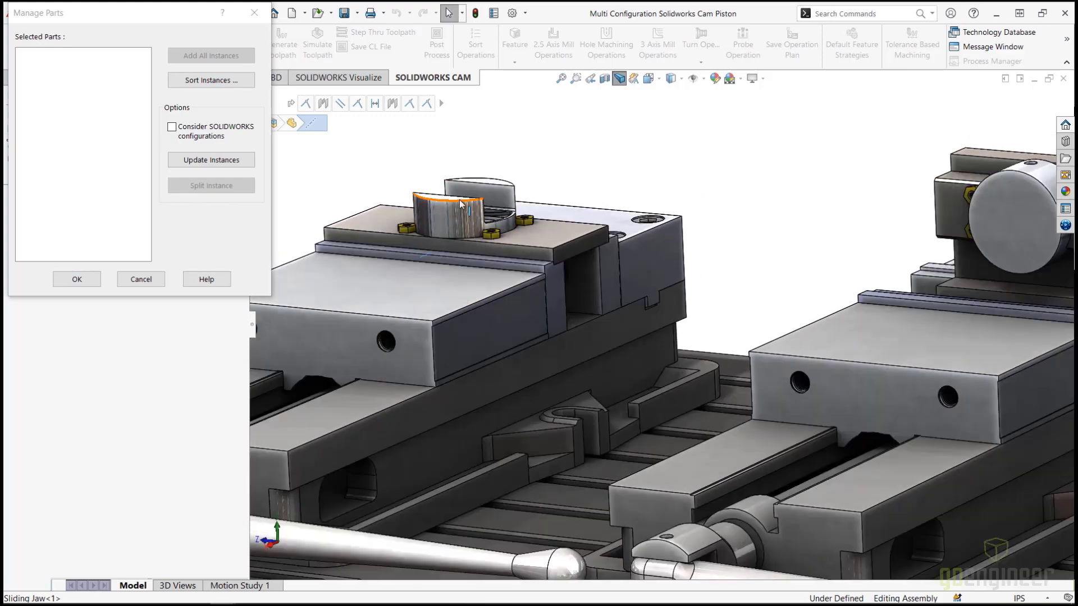
pyautogui.click(497, 201)
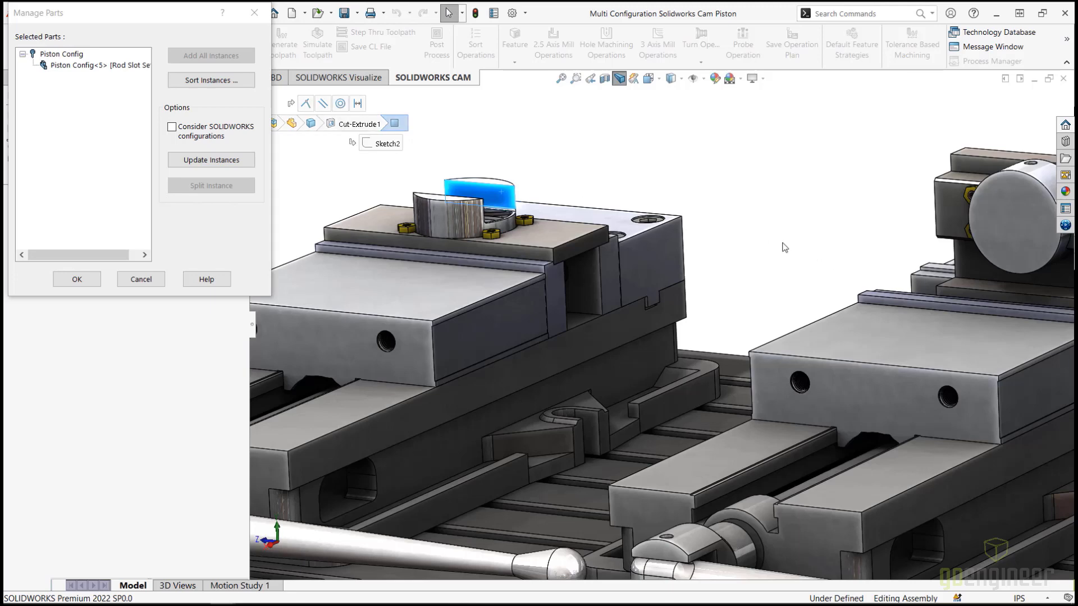
pyautogui.scroll(3, 742, 230)
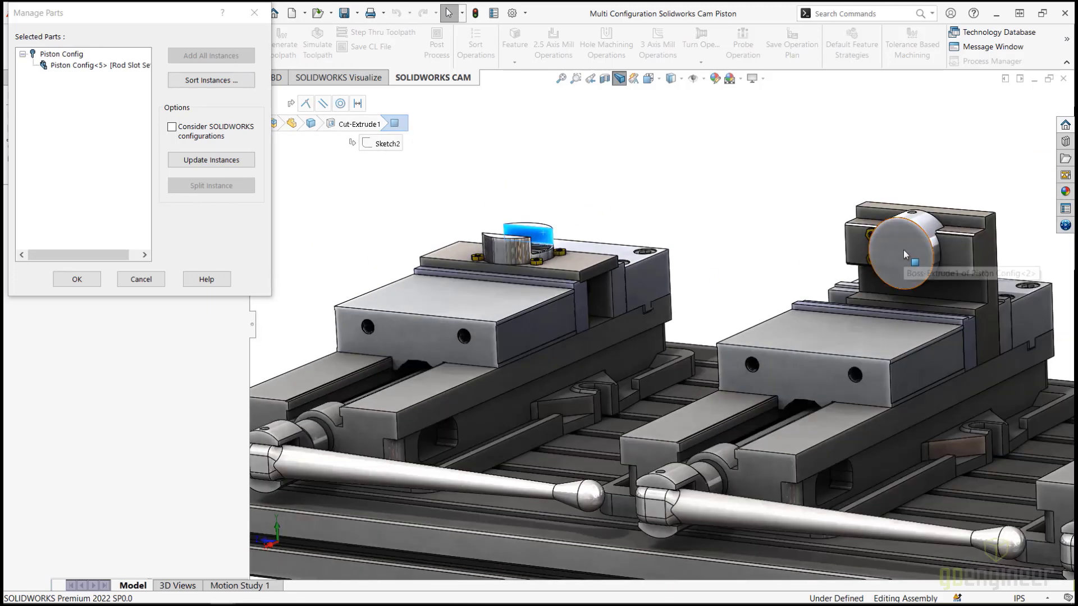
pyautogui.click(54, 54)
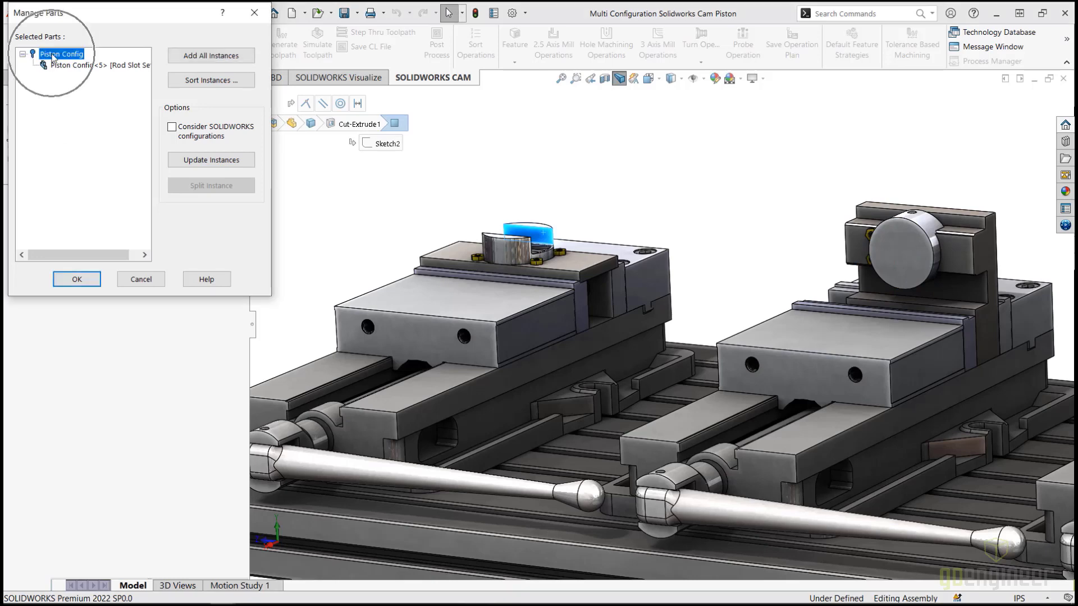
# Step: Add all Piston Config instances to the selected parts and split Rod Slot Setup and Wrist Pin Hole Setup into separate part entries
pyautogui.click(197, 57)
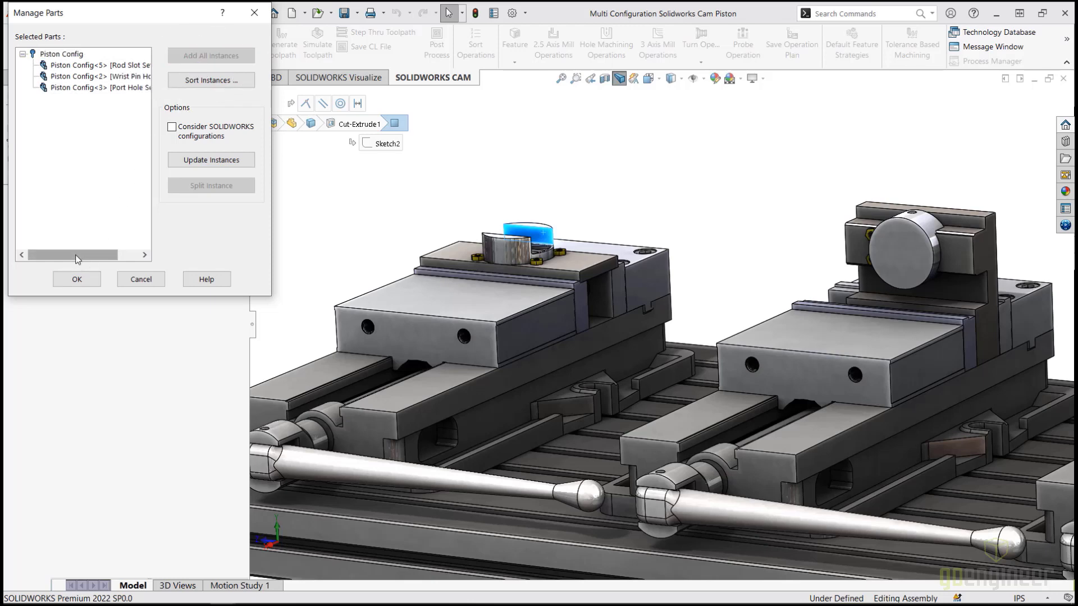
pyautogui.moveTo(77, 258); pyautogui.dragTo(99, 259)
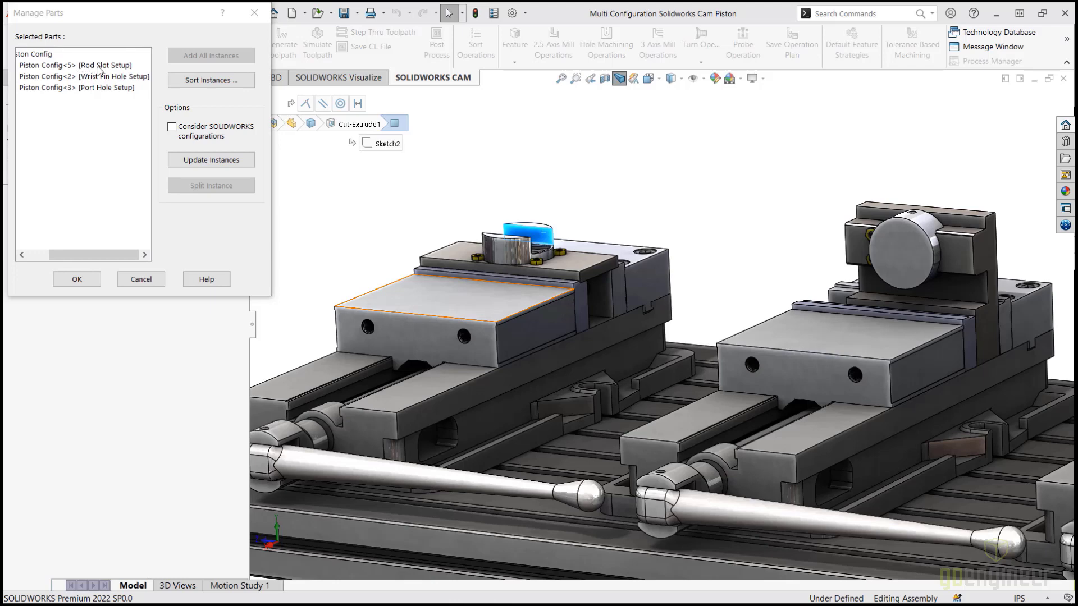
pyautogui.click(99, 66)
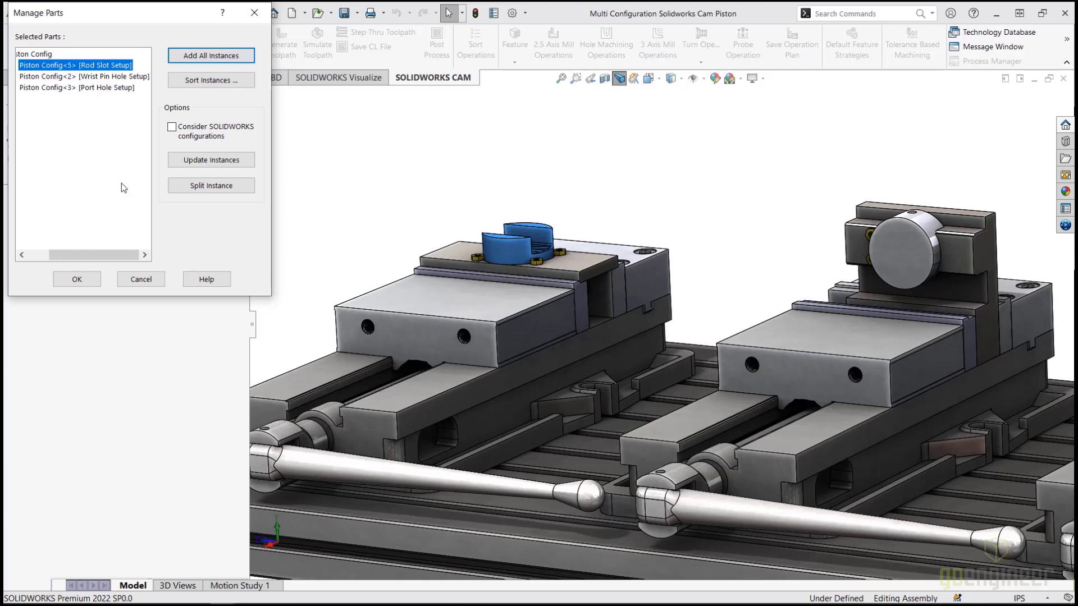
pyautogui.click(188, 185)
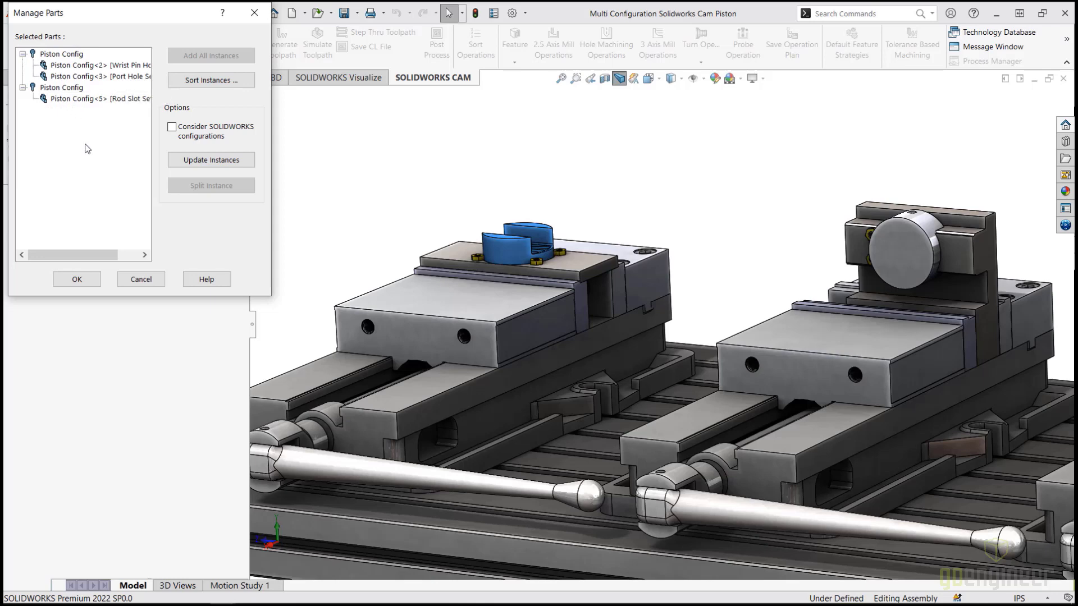
pyautogui.click(92, 68)
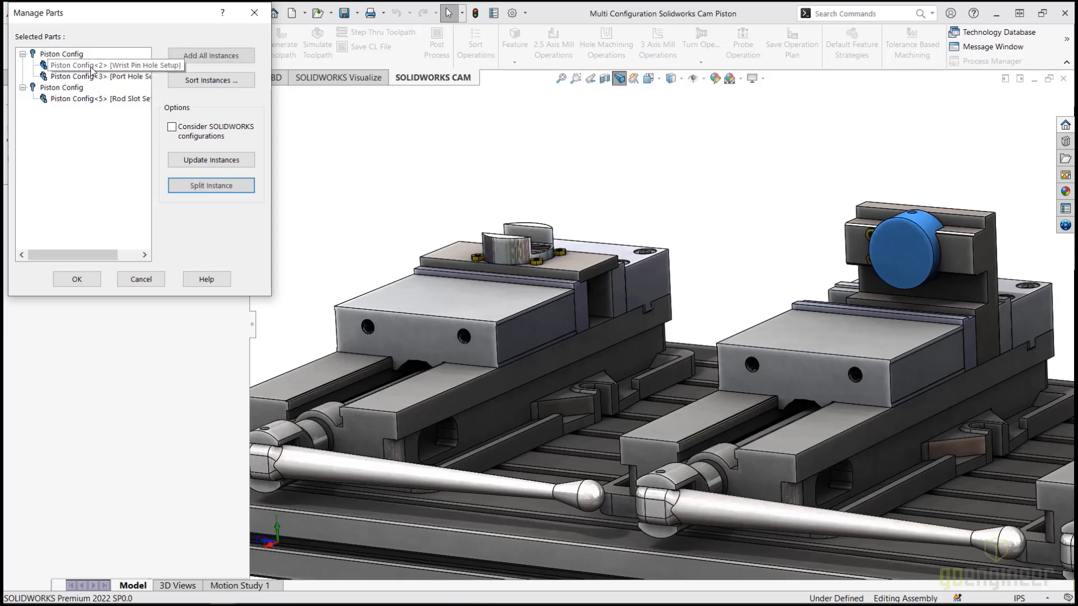
pyautogui.click(198, 185)
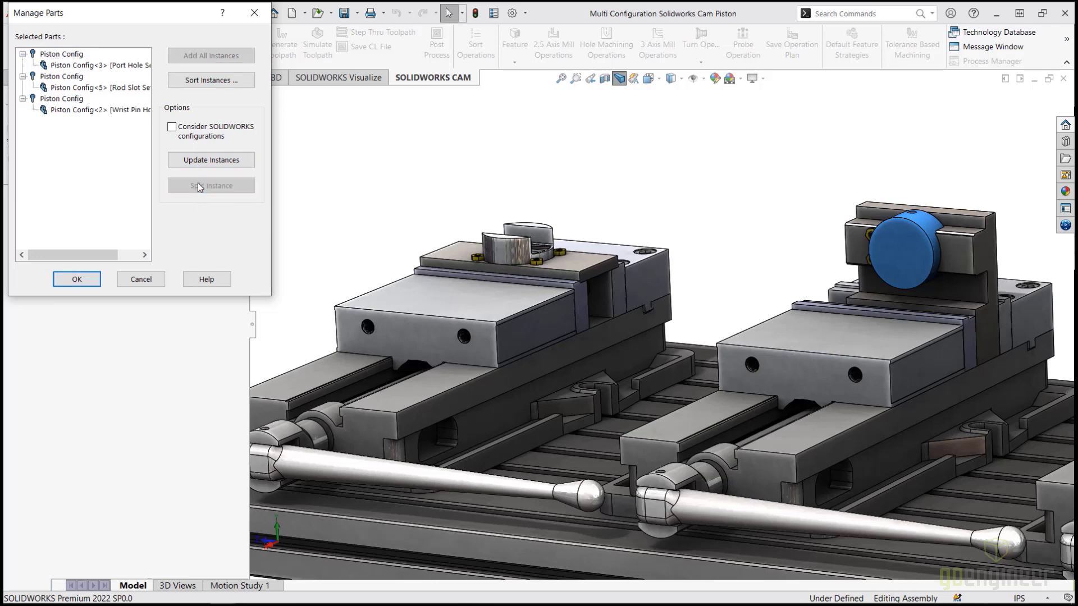
# Step: Reorder the selected parts so the Rod Slot Setup piston comes first, above the Port Hole Setup piston
pyautogui.click(74, 113)
pyautogui.click(126, 89)
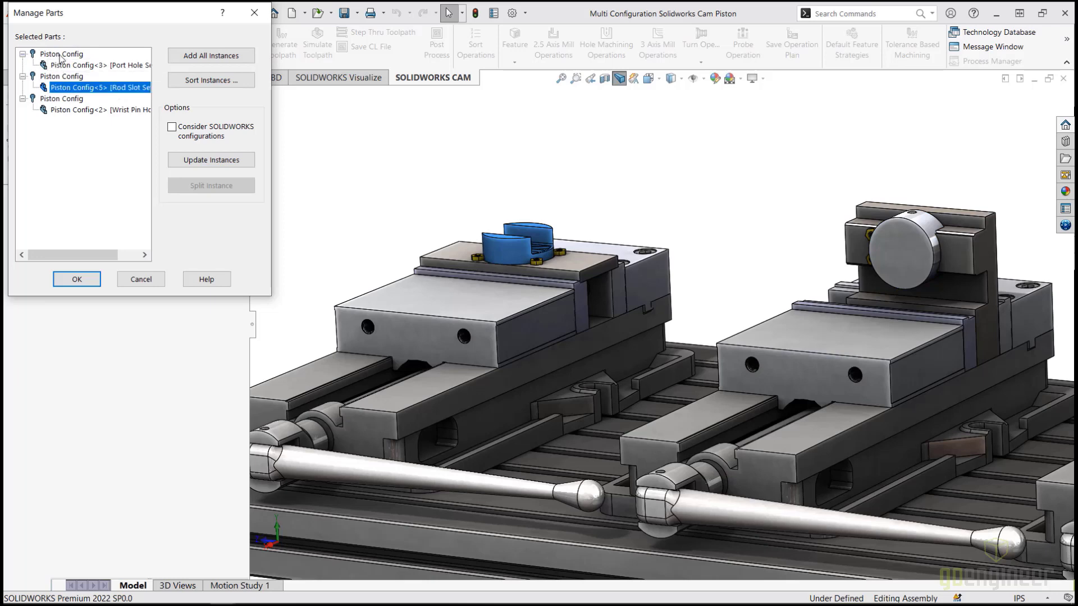
pyautogui.click(61, 54)
pyautogui.moveTo(85, 88)
pyautogui.mouseDown()
pyautogui.moveTo(93, 59)
pyautogui.moveTo(77, 89)
pyautogui.mouseUp()
pyautogui.click(77, 65)
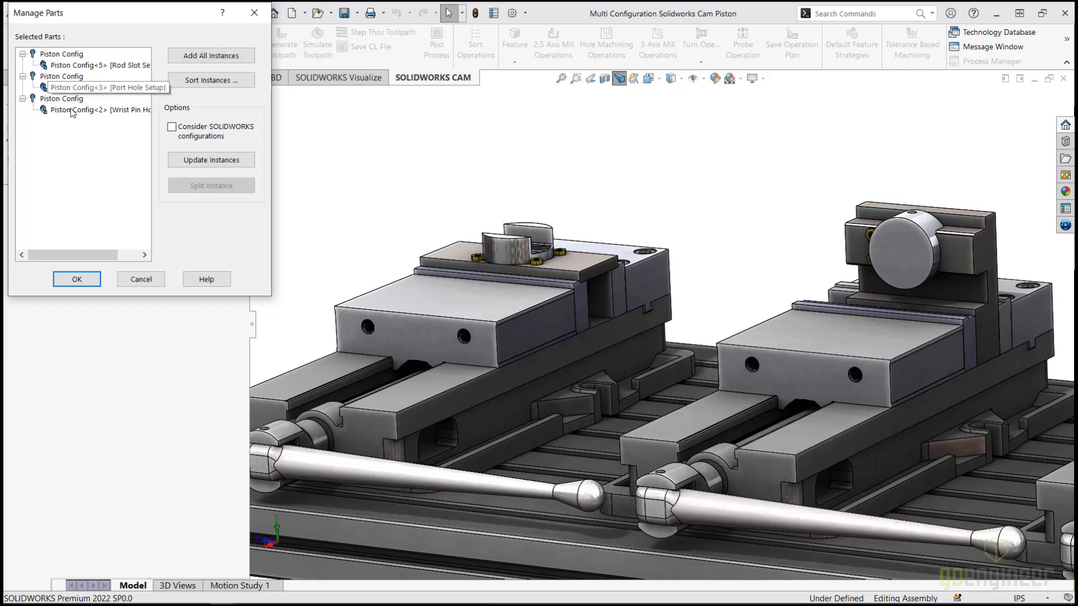
# Step: Move the Port Hole Setup piston below the Wrist Pin Hole Setup piston and accept the list of managed parts
pyautogui.click(62, 77)
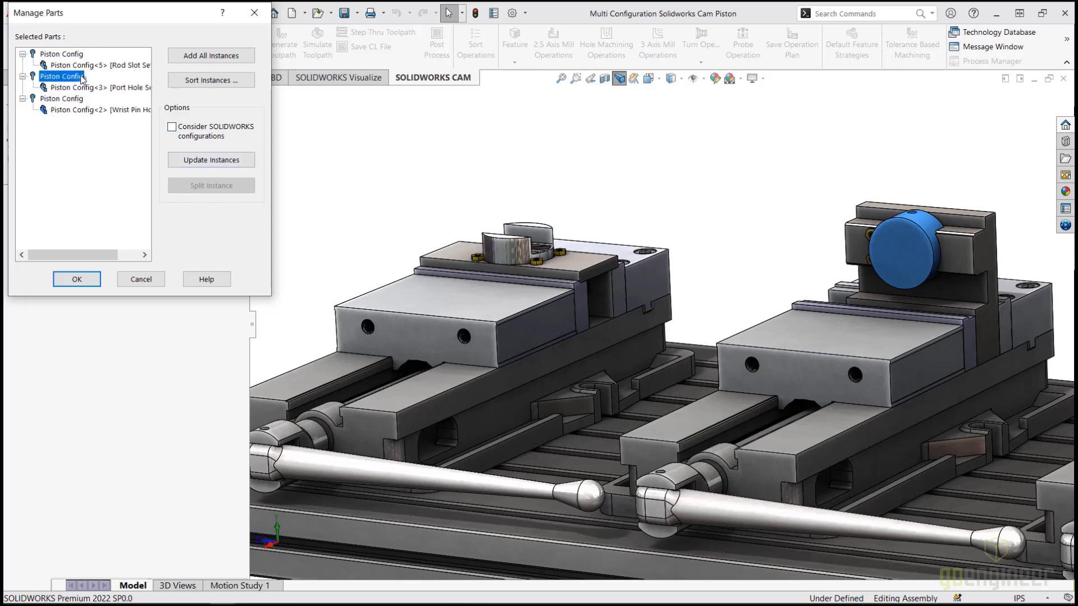
pyautogui.click(75, 87)
pyautogui.moveTo(74, 87); pyautogui.dragTo(63, 101)
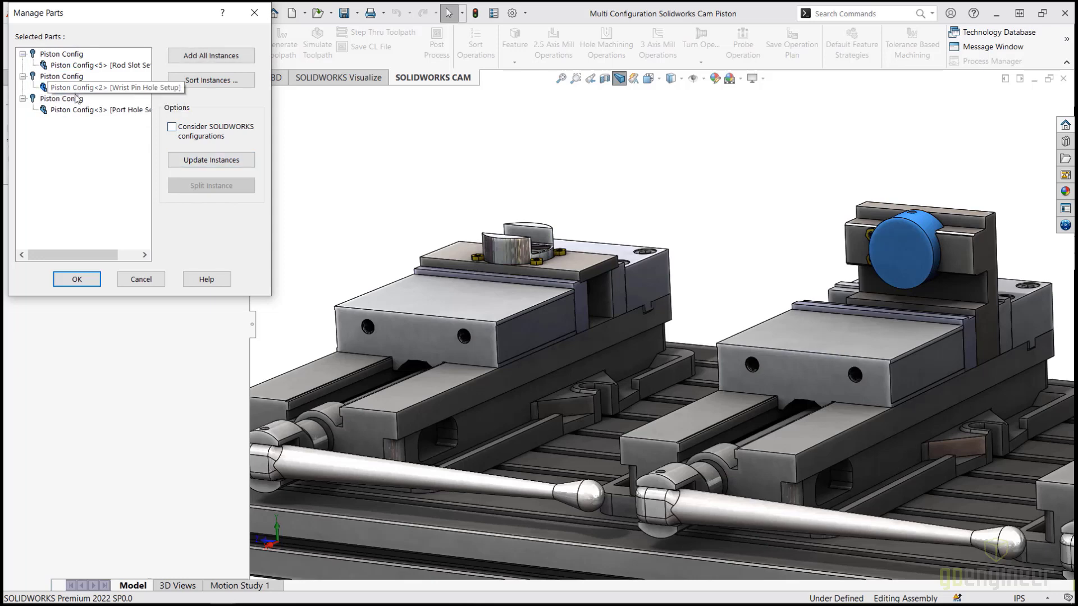
pyautogui.click(84, 111)
pyautogui.scroll(3, 676, 236)
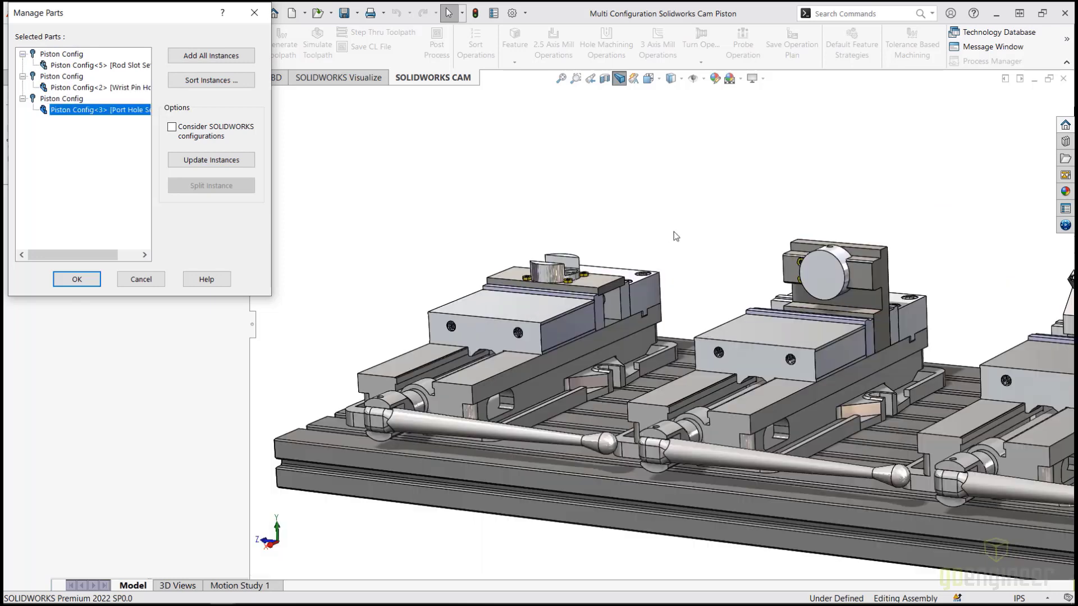
pyautogui.scroll(2, 676, 236)
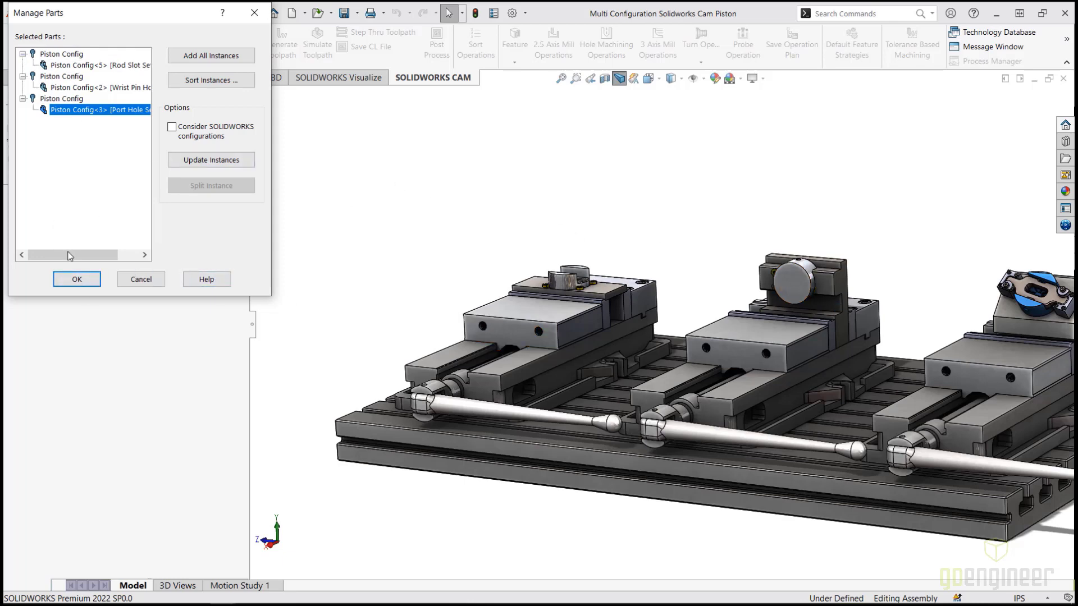
pyautogui.click(87, 286)
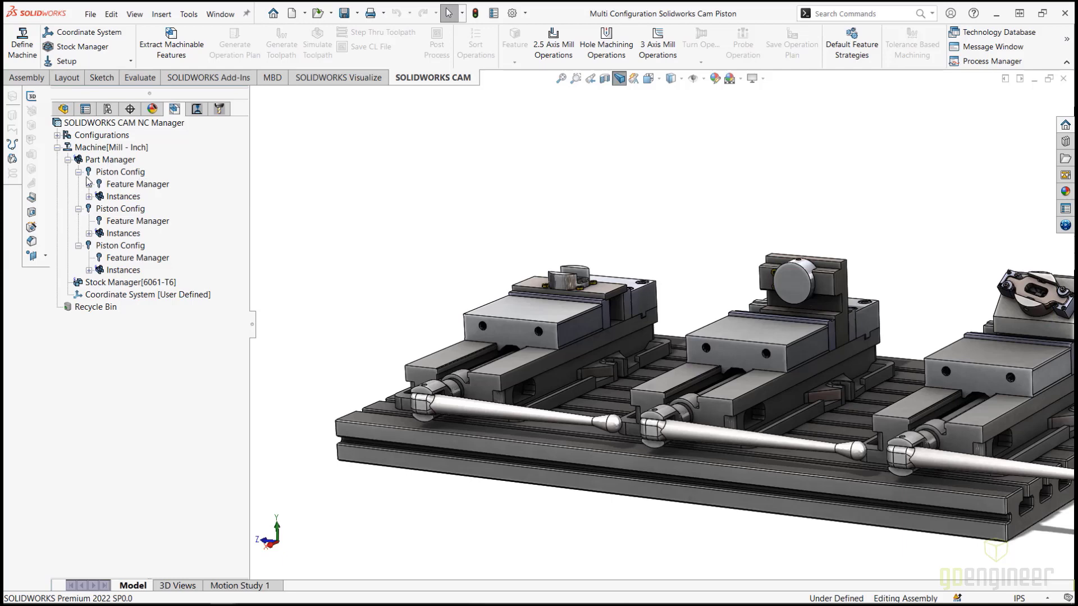
# Step: Check in the Part Manager which vise's piston belongs to each of the three Piston Config entries
pyautogui.click(122, 175)
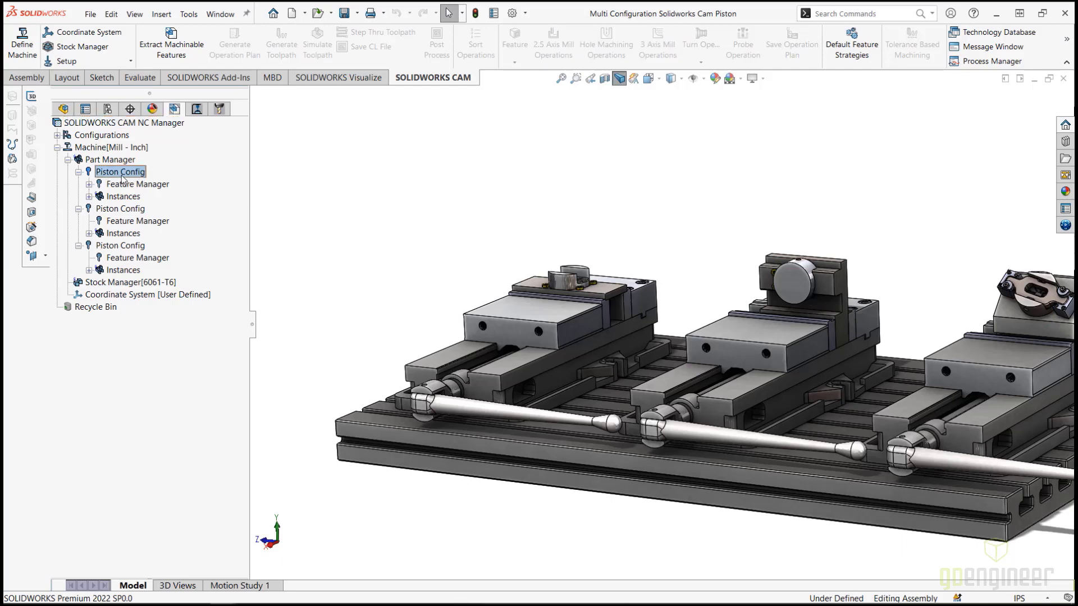
pyautogui.click(127, 185)
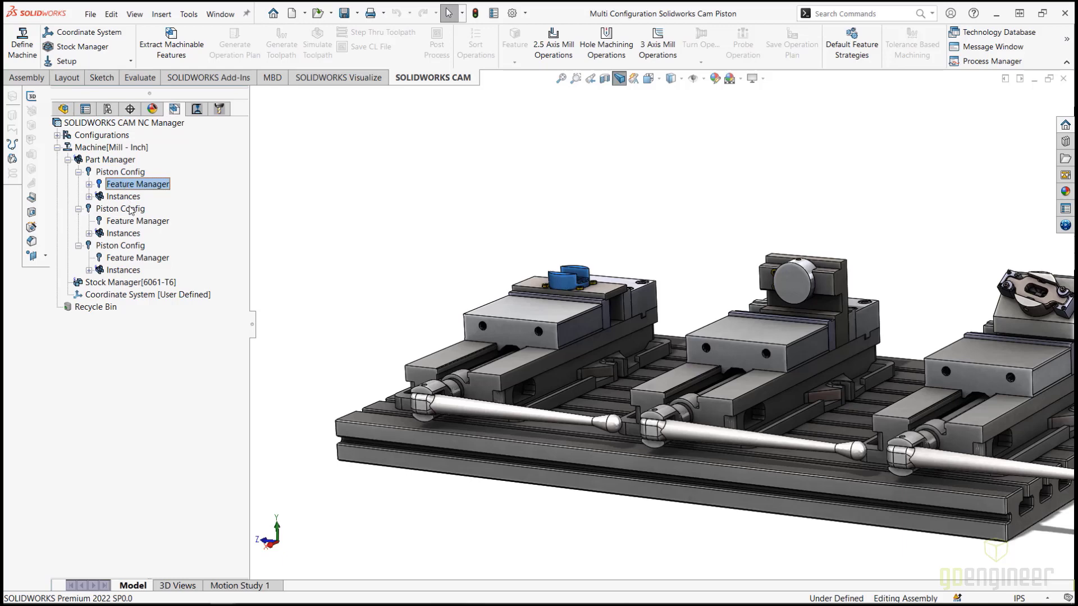
pyautogui.click(131, 222)
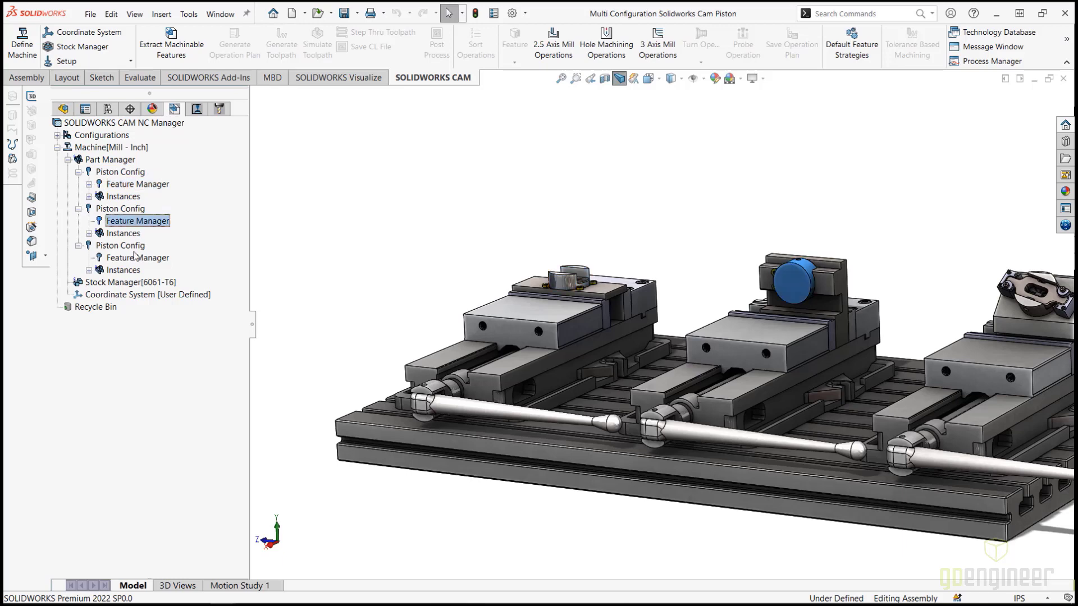
pyautogui.click(126, 247)
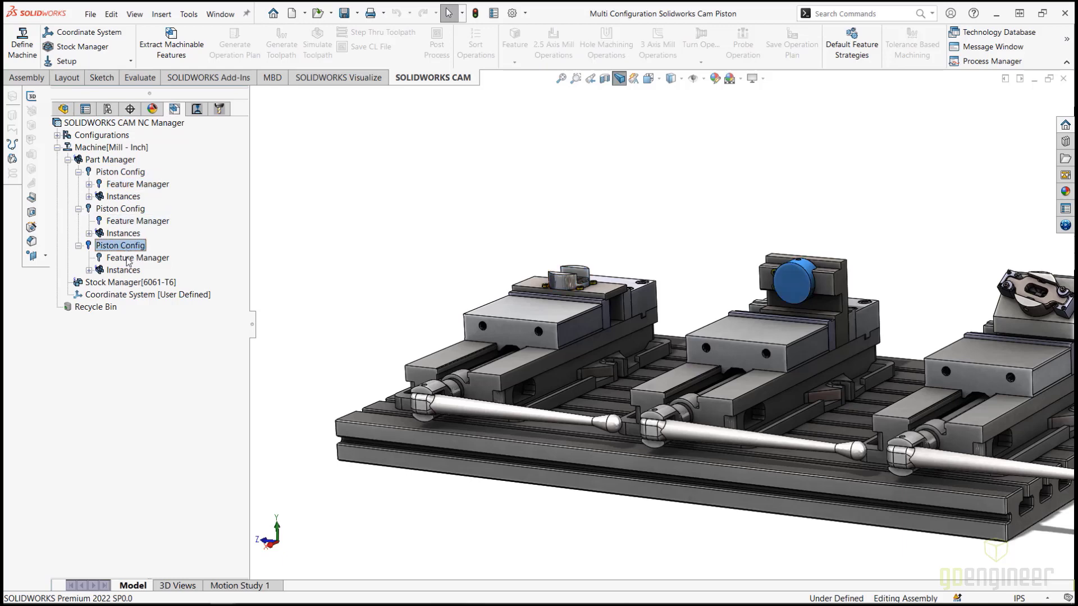
pyautogui.click(128, 258)
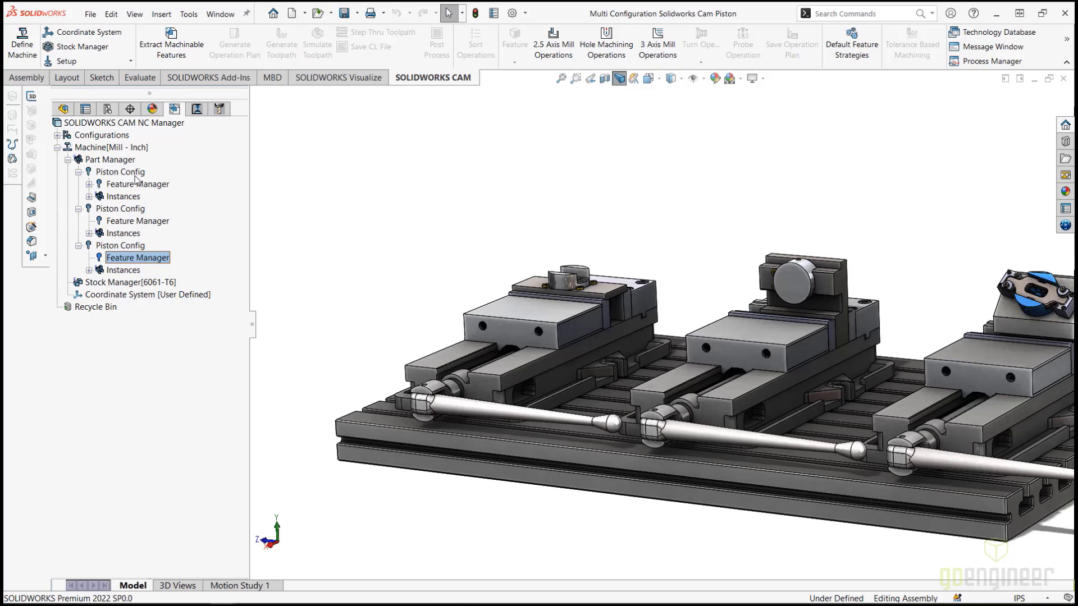
# Step: Highlight the Stock Manager and examine the default stock around the pistons in all three vises
pyautogui.click(143, 283)
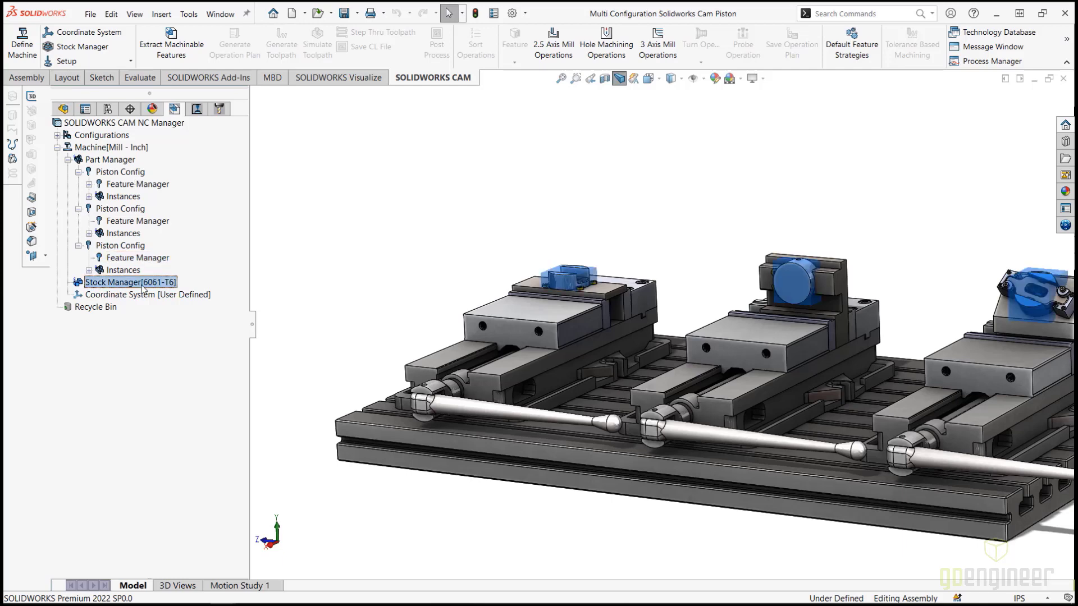
pyautogui.scroll(-3, 608, 264)
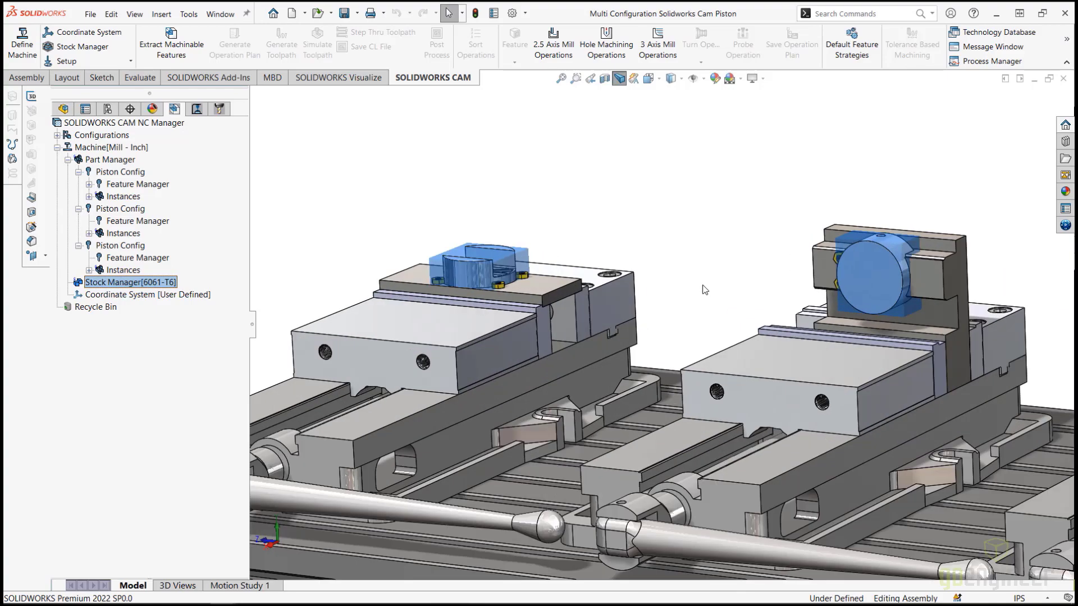
pyautogui.scroll(-2, 604, 262)
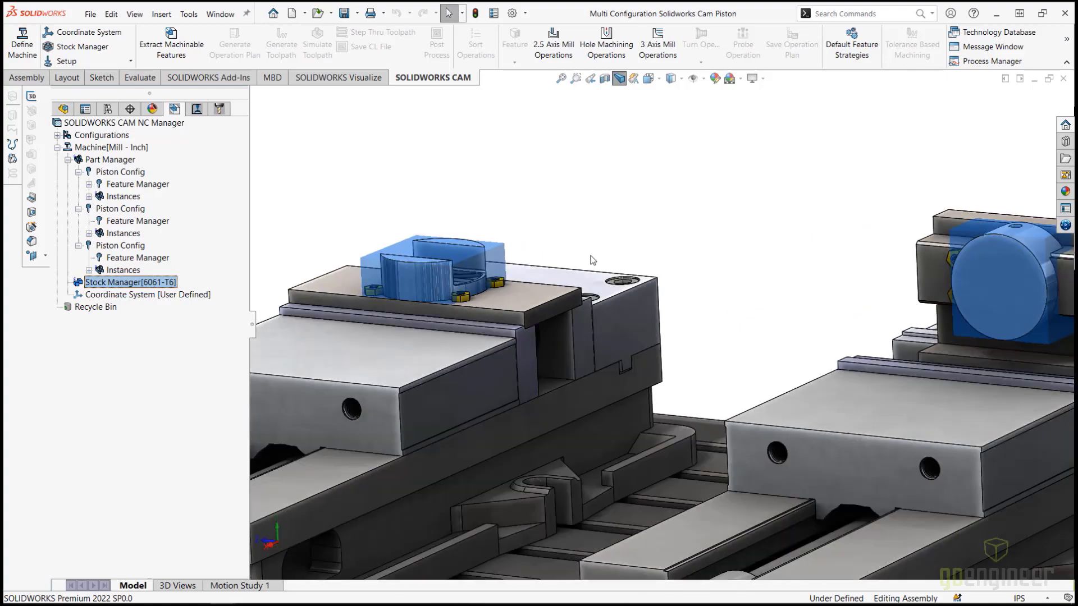
pyautogui.scroll(2, 592, 260)
pyautogui.scroll(3, 590, 258)
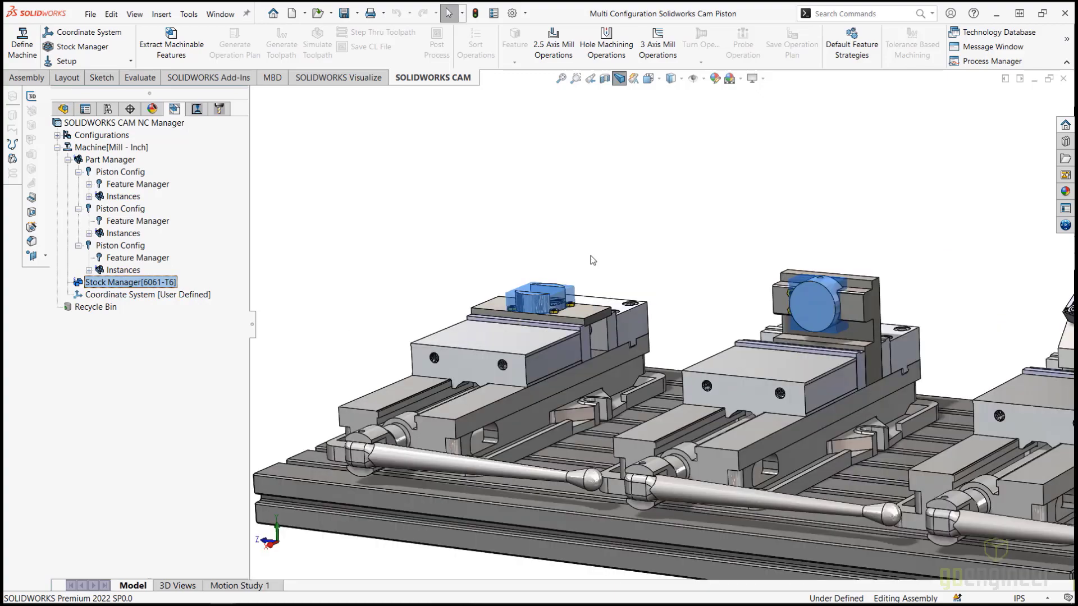
pyautogui.scroll(-2, 684, 300)
pyautogui.scroll(-2, 937, 320)
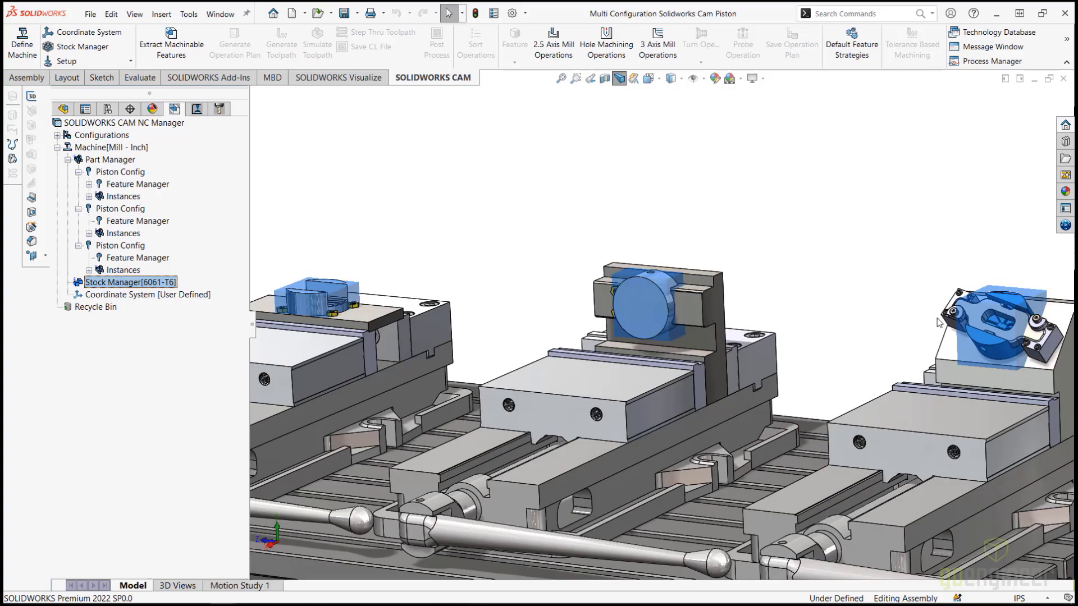
pyautogui.scroll(-2, 935, 319)
pyautogui.scroll(3, 525, 325)
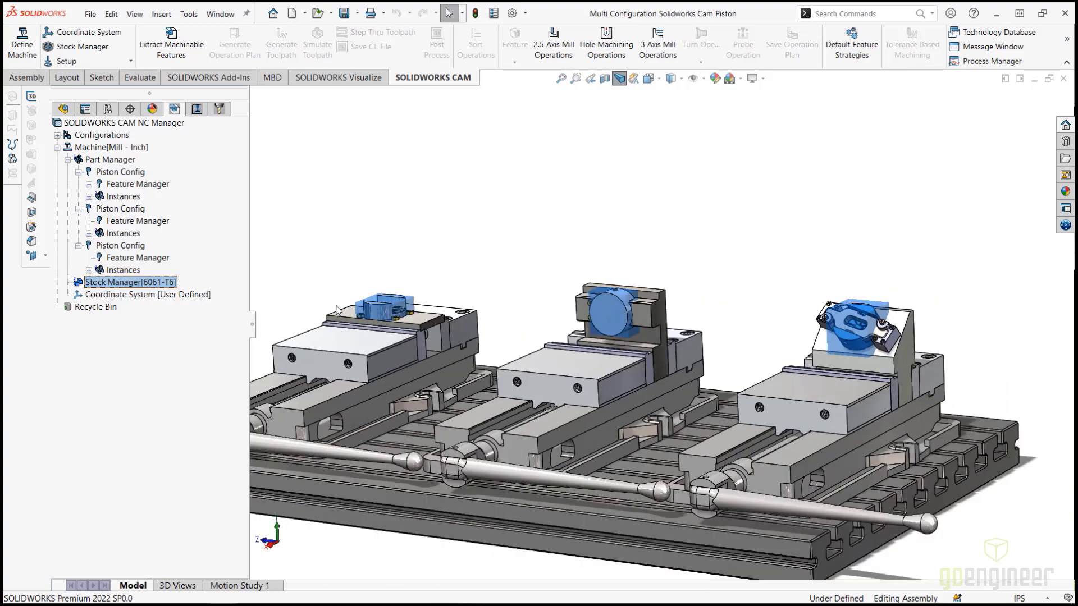
pyautogui.scroll(-2, 359, 312)
pyautogui.scroll(-2, 519, 305)
pyautogui.scroll(-1, 476, 345)
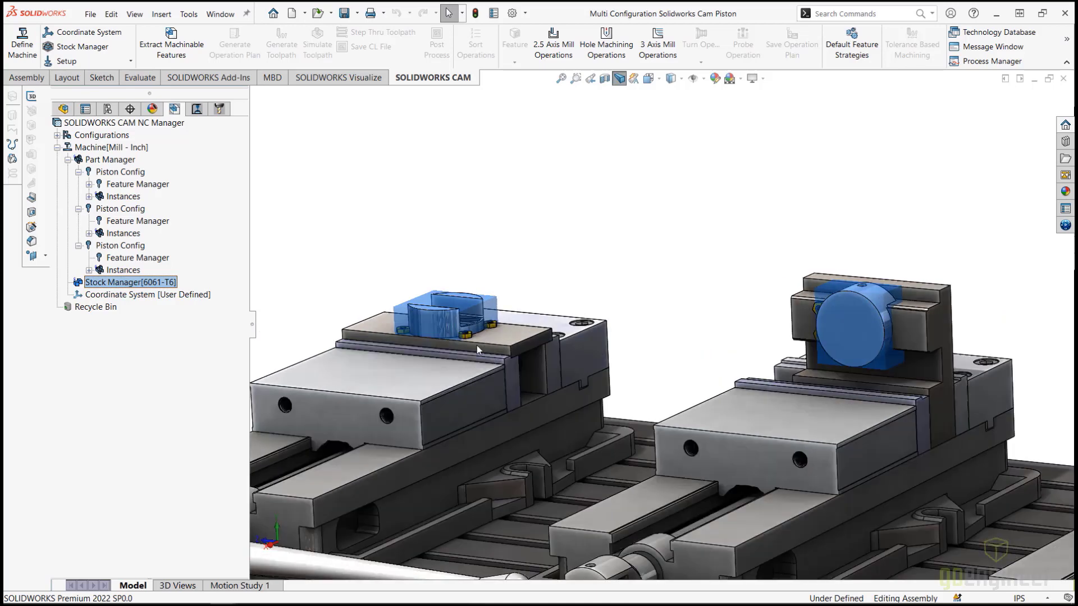
pyautogui.scroll(-1, 476, 345)
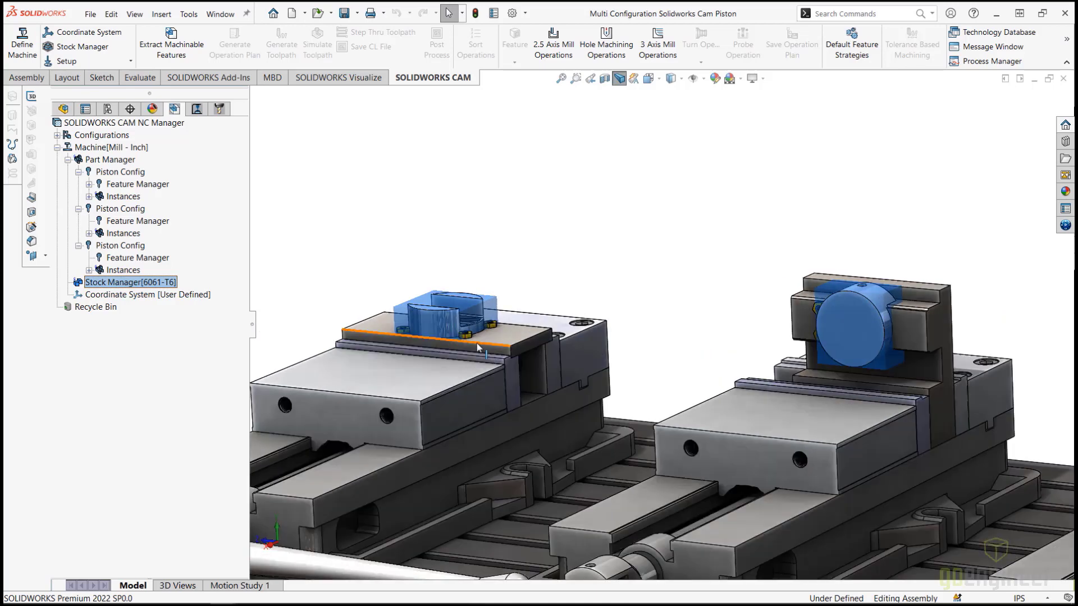
# Step: Edit the Stock Manager and change the Rod Slot Setup piston's stock type to one based on a solid model
pyautogui.click(131, 285)
pyautogui.doubleClick(131, 285)
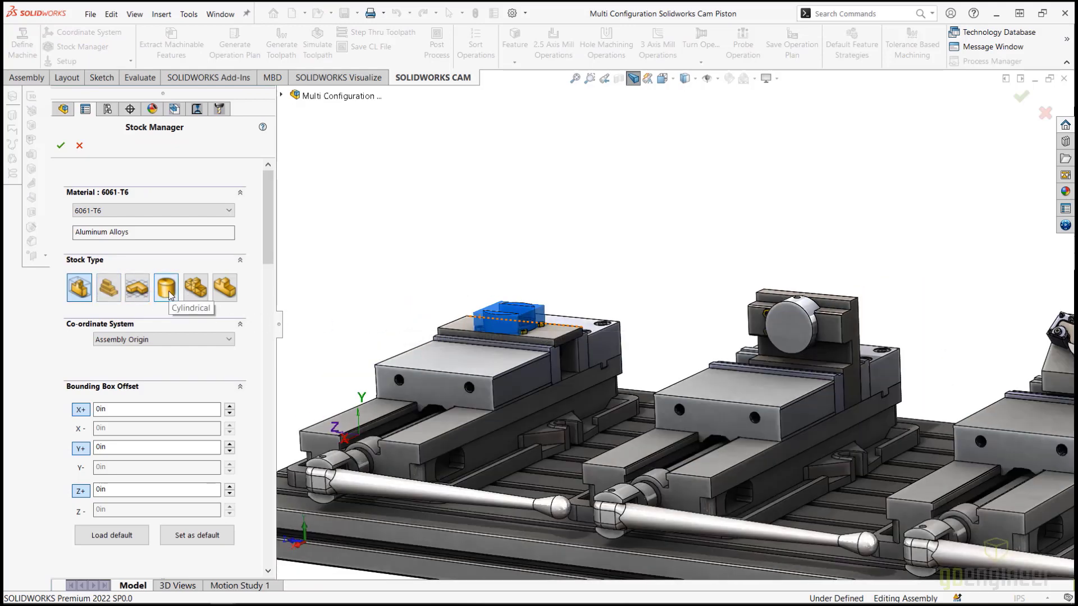
pyautogui.click(225, 288)
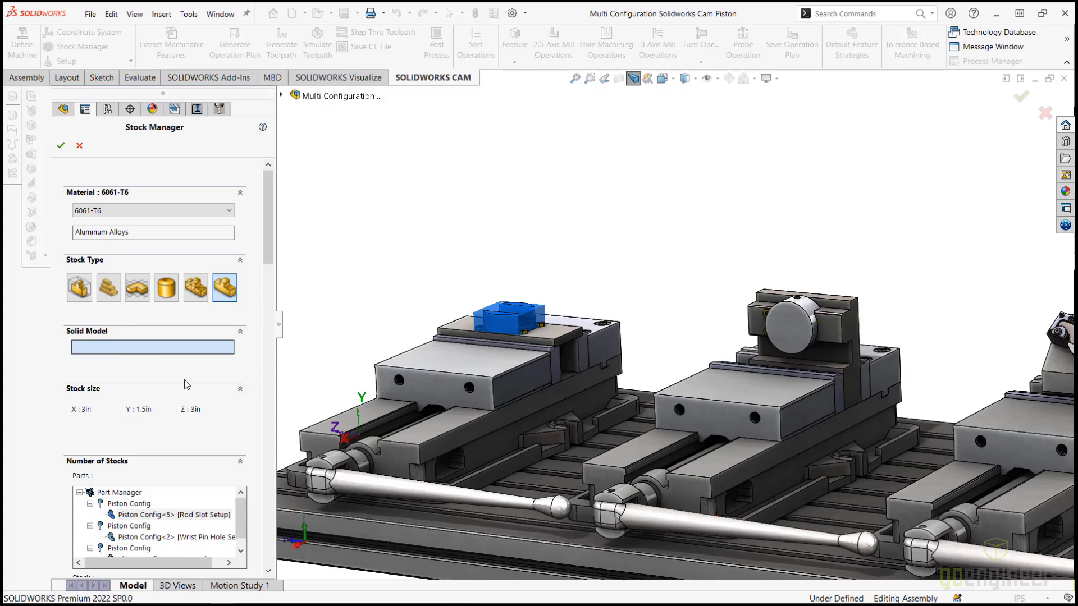
# Step: Assign Piston Config<6> (Rod Slot Stock) from the Stock and Part Configs folder as the solid model for the Rod Slot Setup stock
pyautogui.click(283, 97)
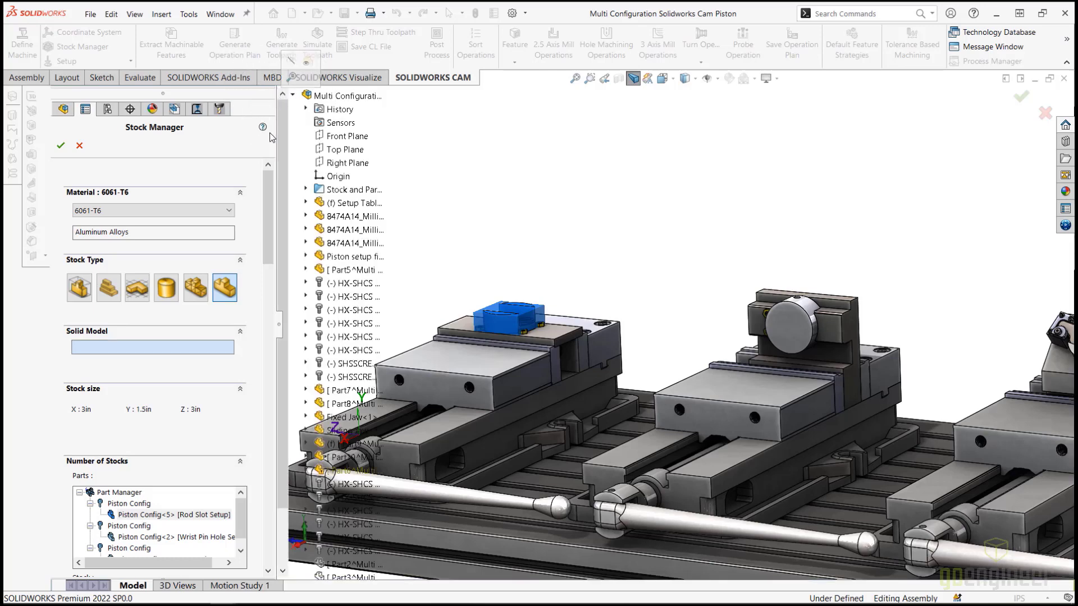
pyautogui.click(306, 190)
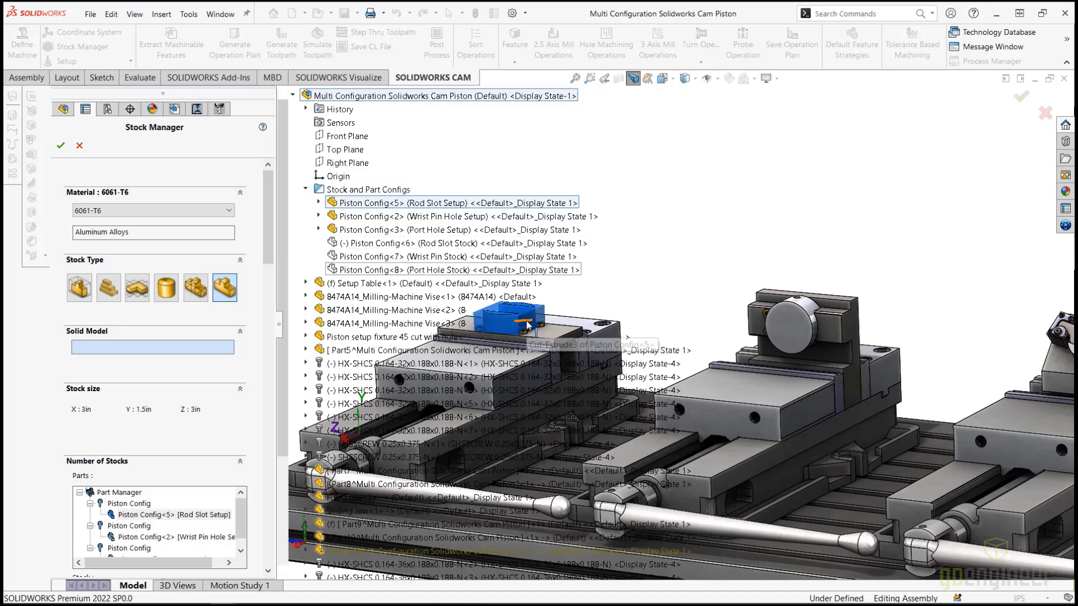
pyautogui.scroll(2, 774, 340)
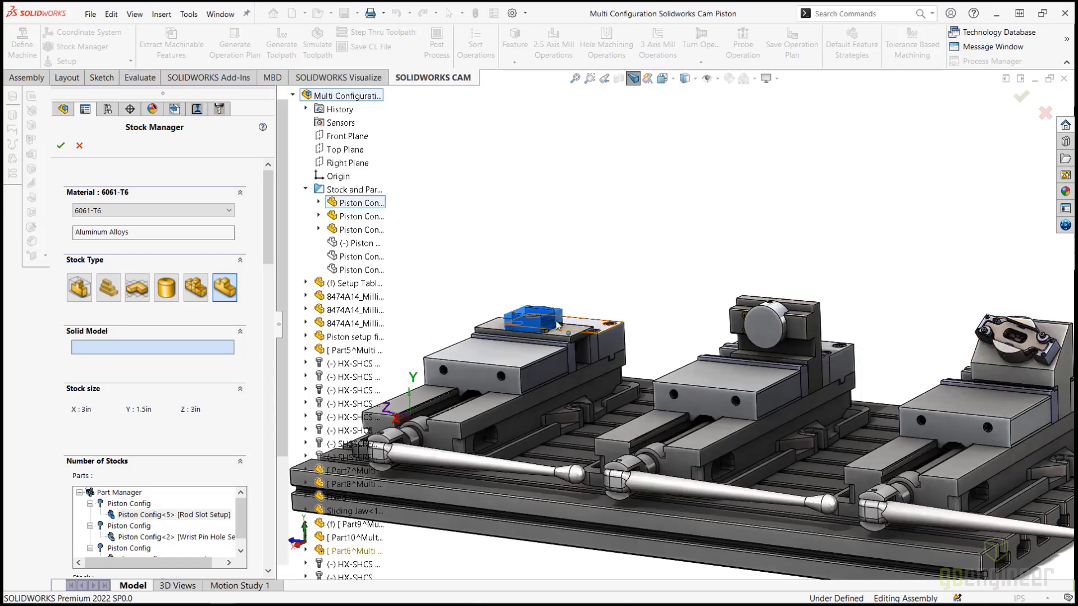
pyautogui.scroll(-1, 549, 325)
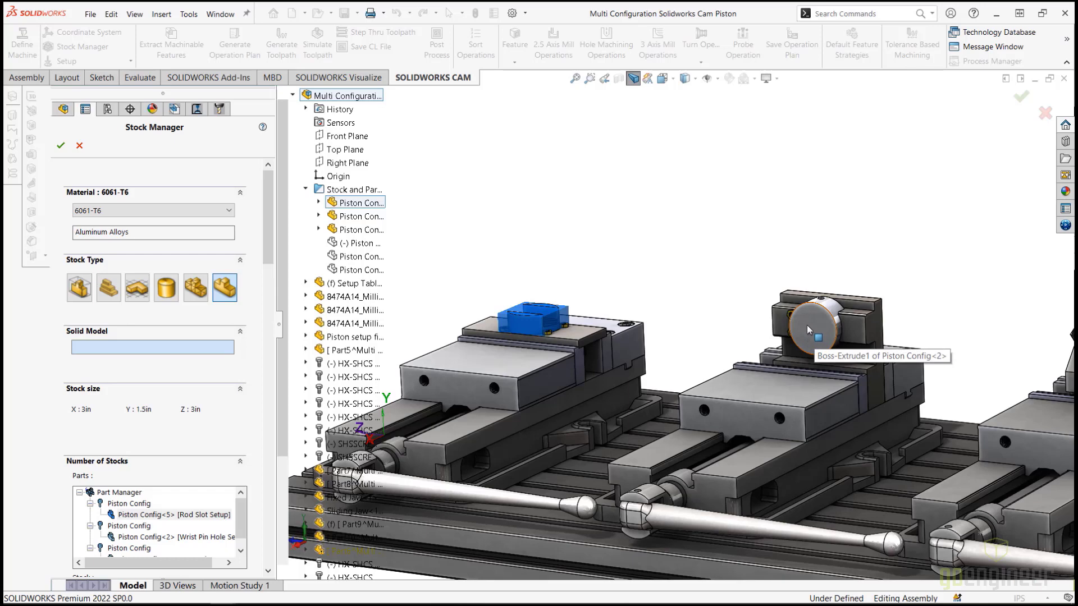
pyautogui.click(361, 249)
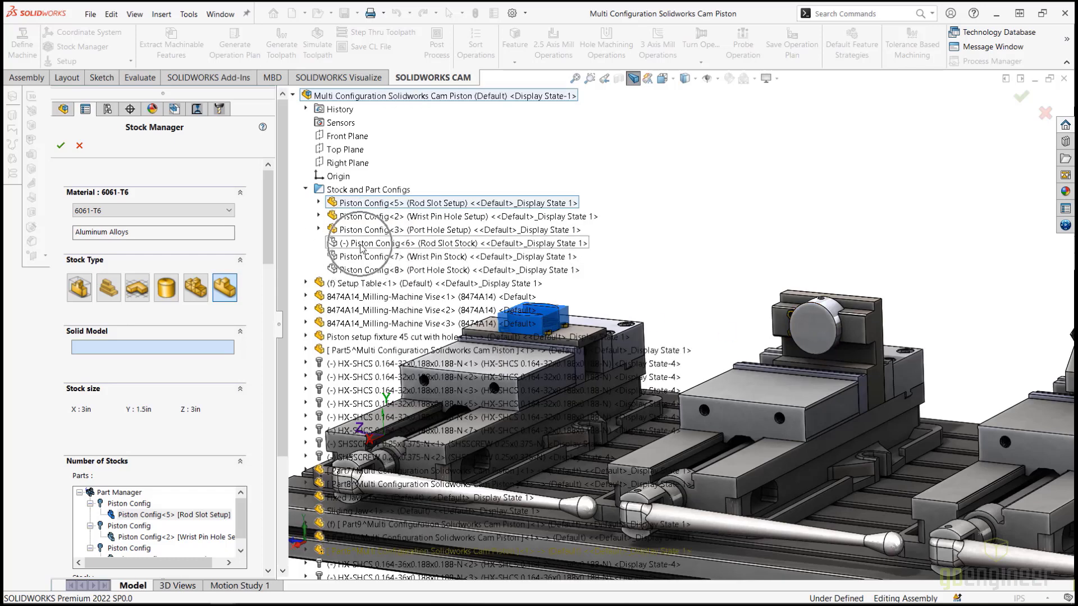
pyautogui.click(361, 249)
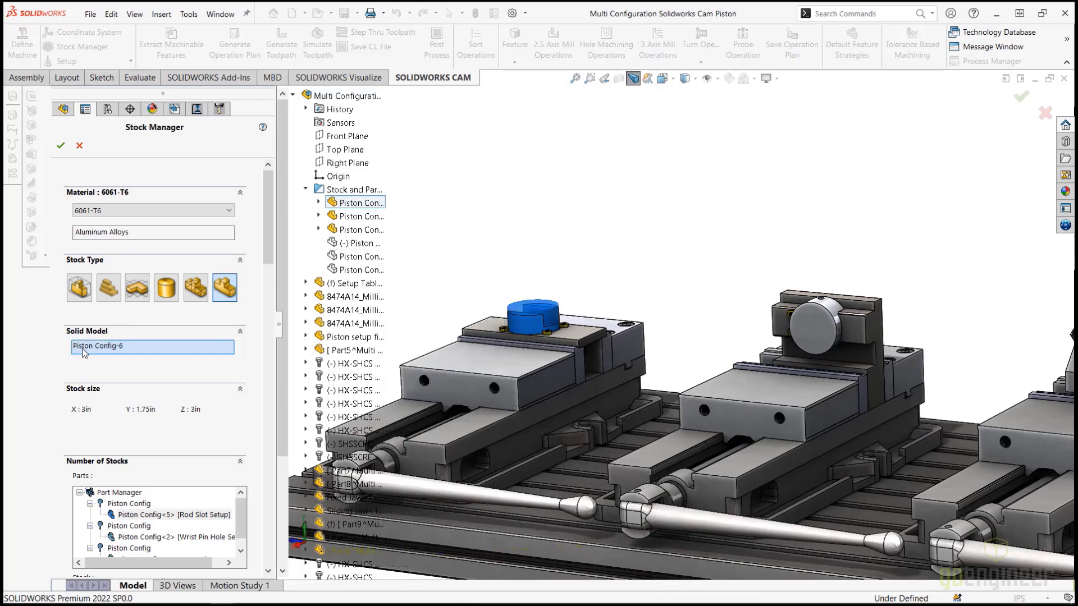
pyautogui.click(117, 351)
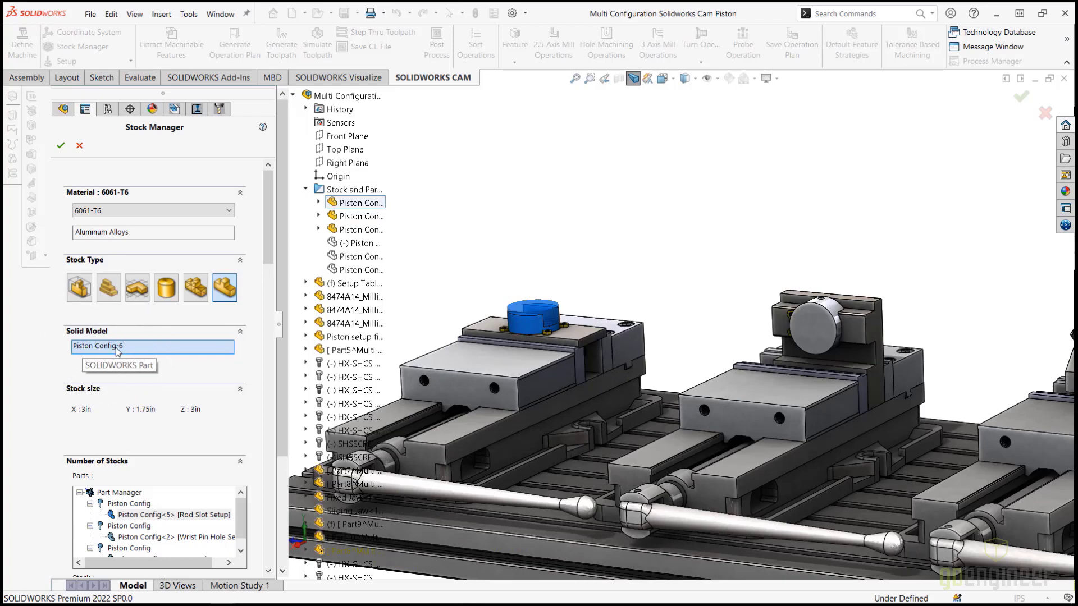
# Step: Examine the solid-model stock on the Rod Slot Setup piston up close and from a different angle
pyautogui.scroll(-3, 541, 350)
pyautogui.scroll(-5, 540, 349)
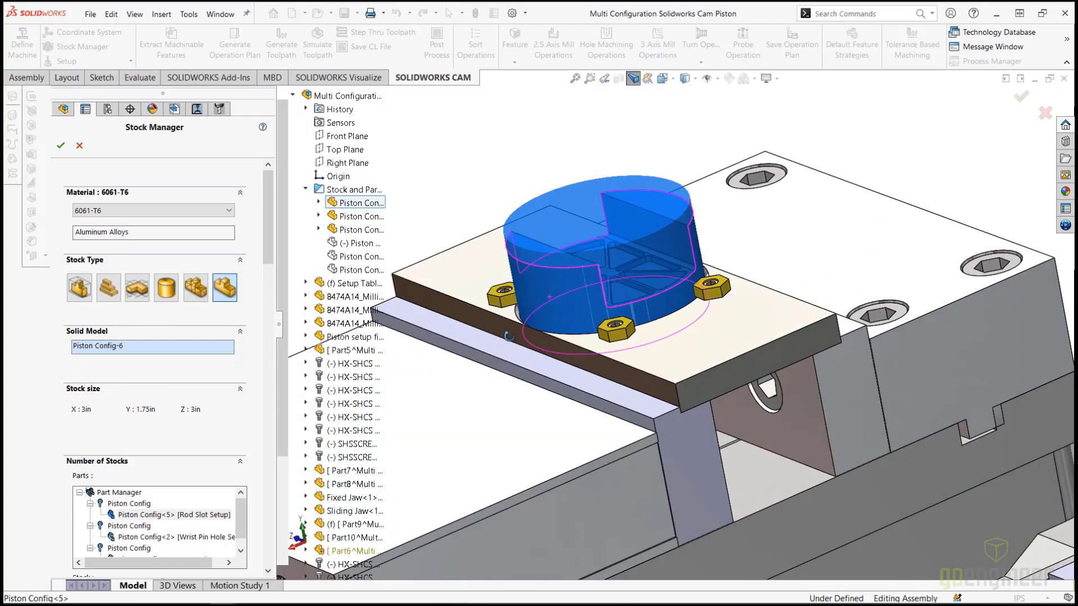
pyautogui.moveTo(508, 337); pyautogui.dragTo(533, 289, button='middle')
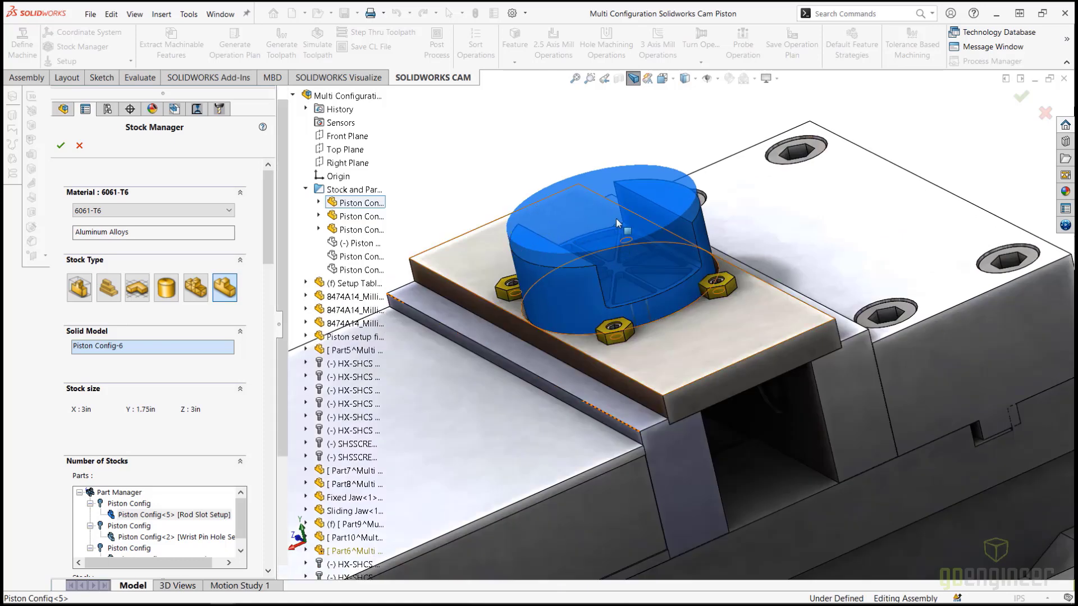
pyautogui.scroll(8, 548, 261)
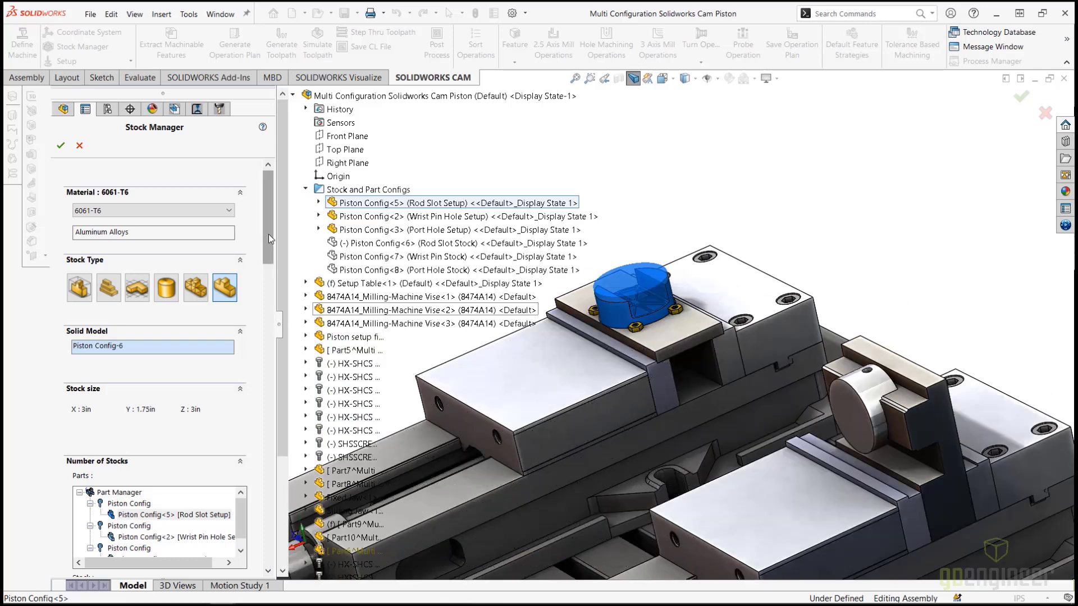
# Step: Base the stock of Piston Config<2> (Wrist Pin Hole Setup) on a solid model, using Piston Config<7> (Wrist Pin Stock)
pyautogui.moveTo(269, 234); pyautogui.dragTo(264, 270)
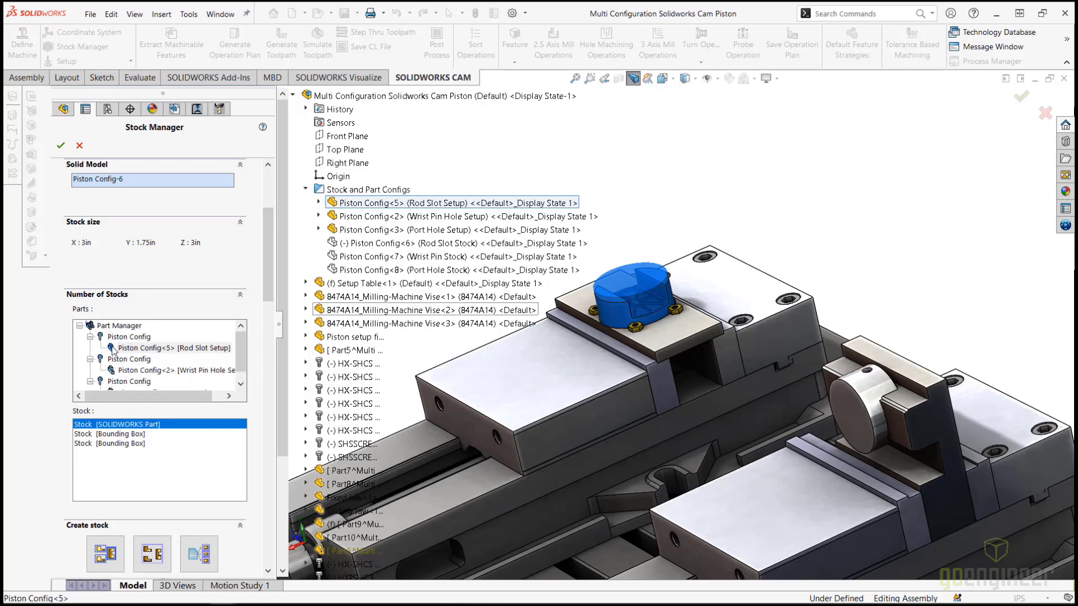
pyautogui.click(134, 372)
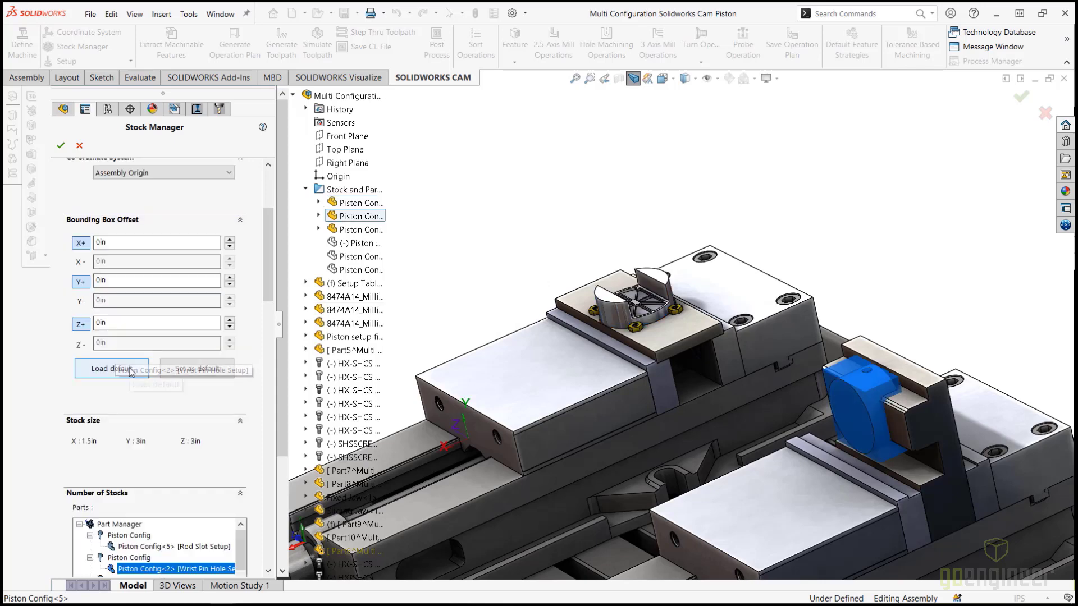
pyautogui.scroll(5, 828, 450)
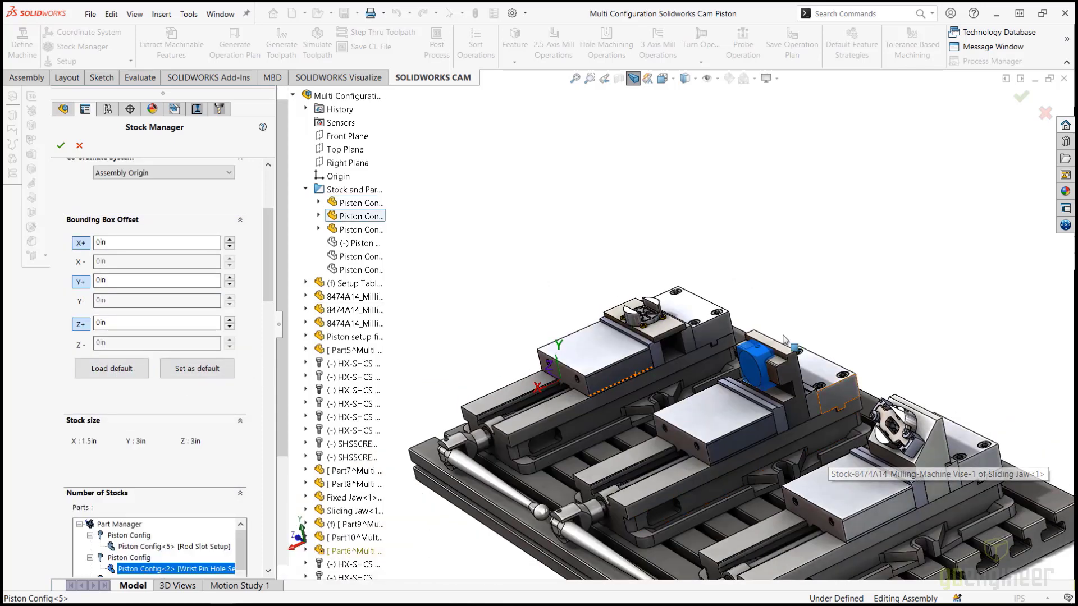
pyautogui.scroll(-6, 783, 338)
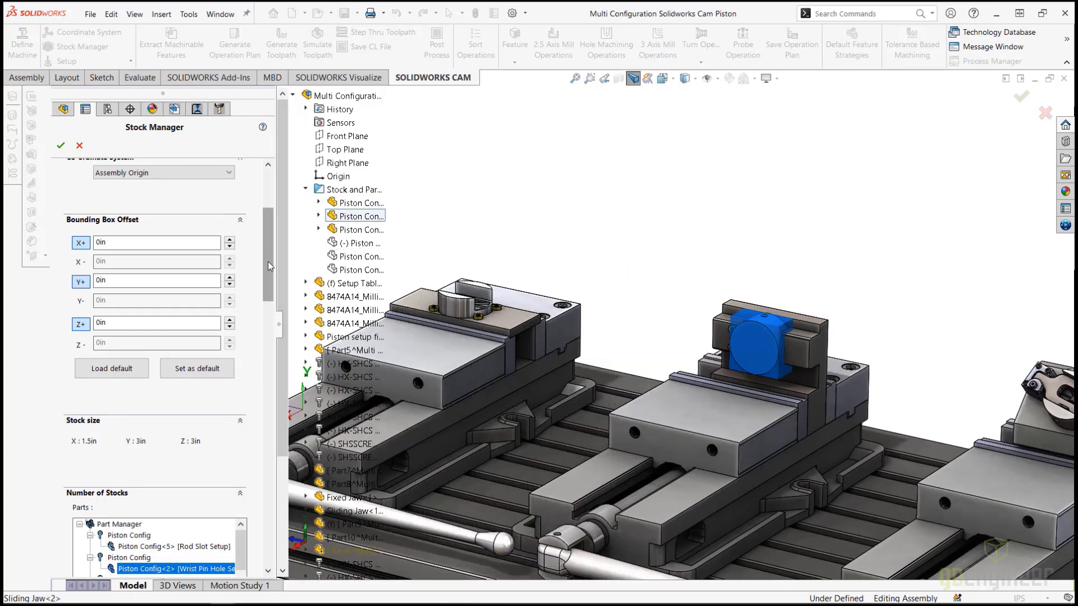
pyautogui.moveTo(268, 261); pyautogui.dragTo(273, 209)
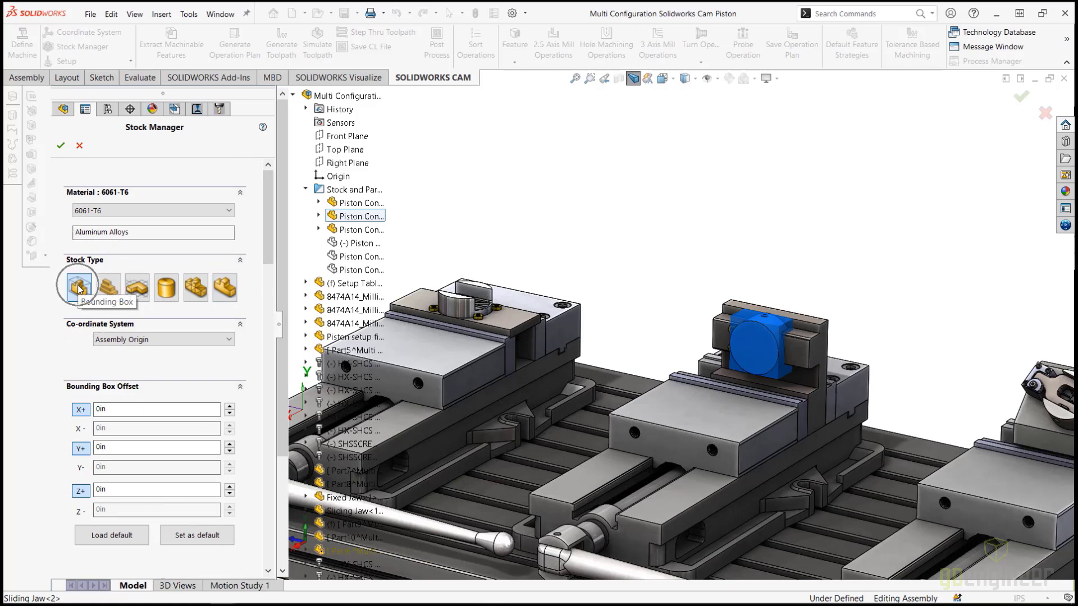
pyautogui.click(225, 289)
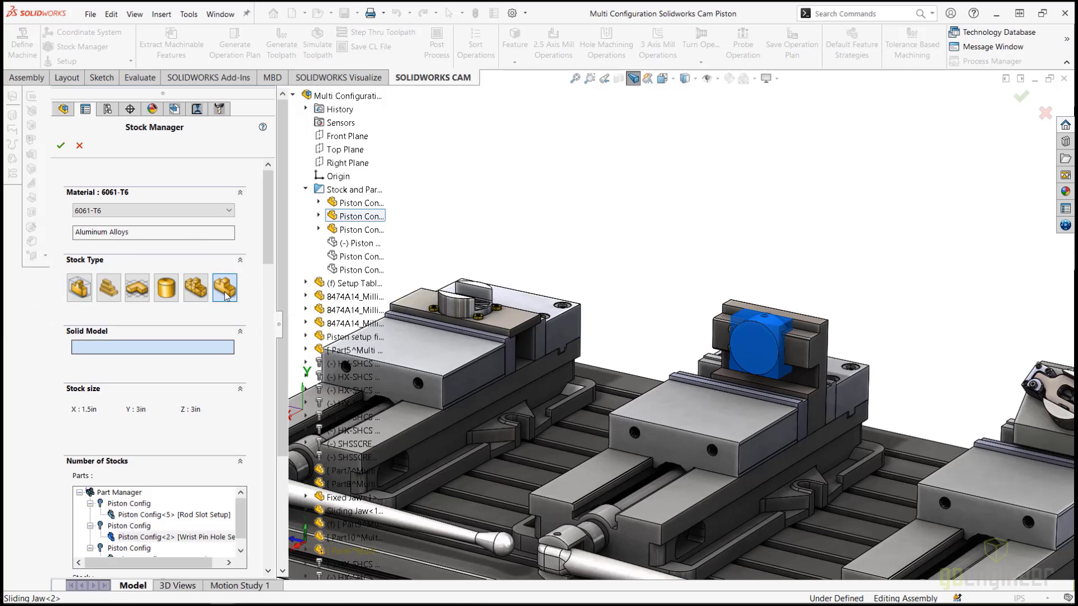
pyautogui.click(371, 260)
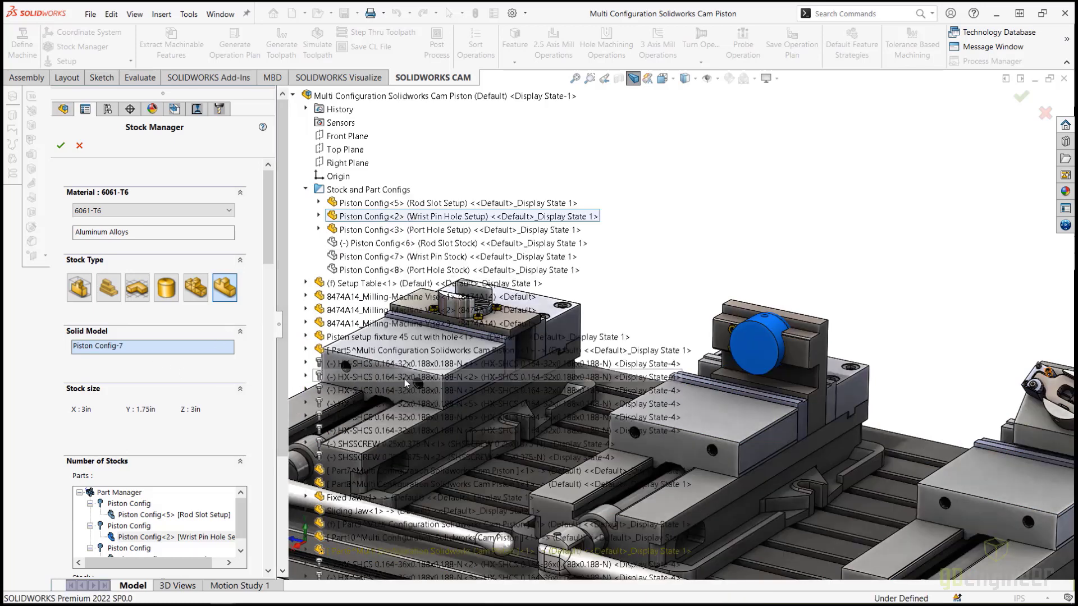
# Step: Base the stock of Piston Config<3> (Port Hole Setup) on a solid model, using Piston Config<8> (Port Hole Stock)
pyautogui.moveTo(898, 326); pyautogui.dragTo(683, 321, button='middle')
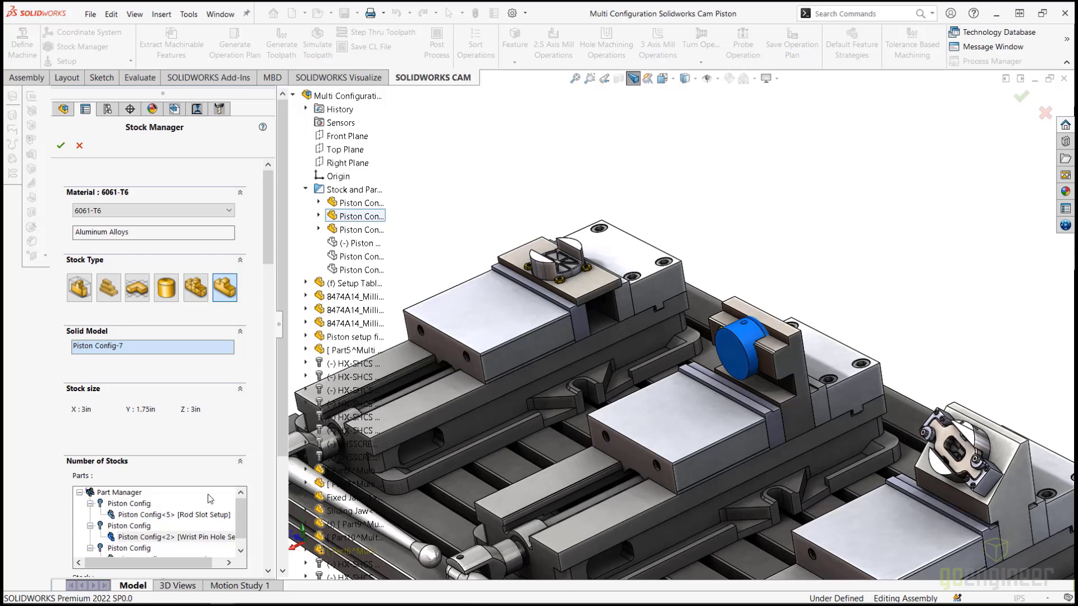
pyautogui.moveTo(267, 235); pyautogui.dragTo(268, 297)
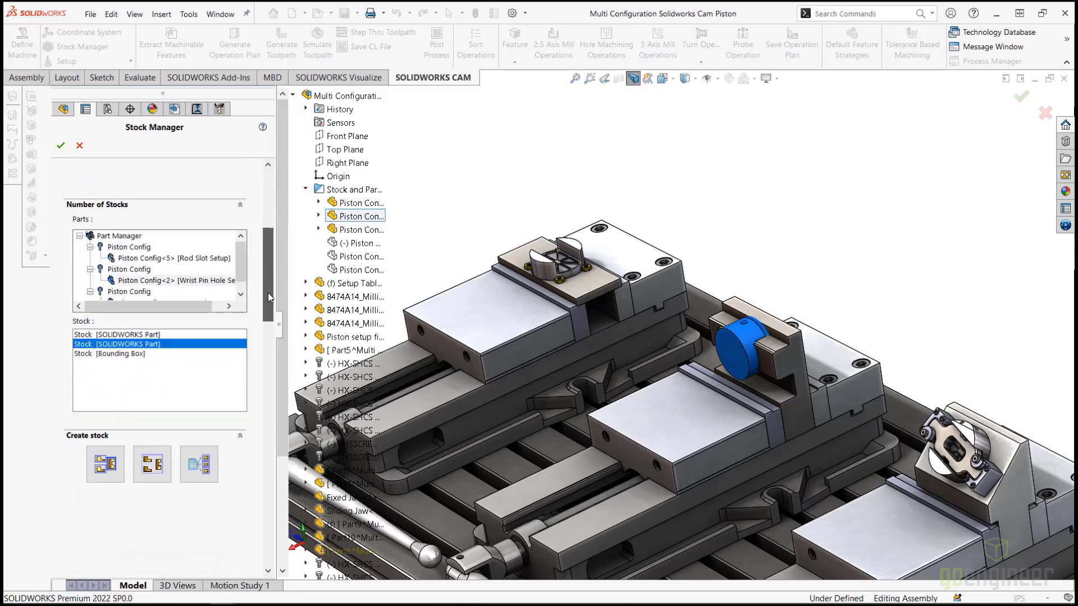
pyautogui.scroll(-1, 193, 281)
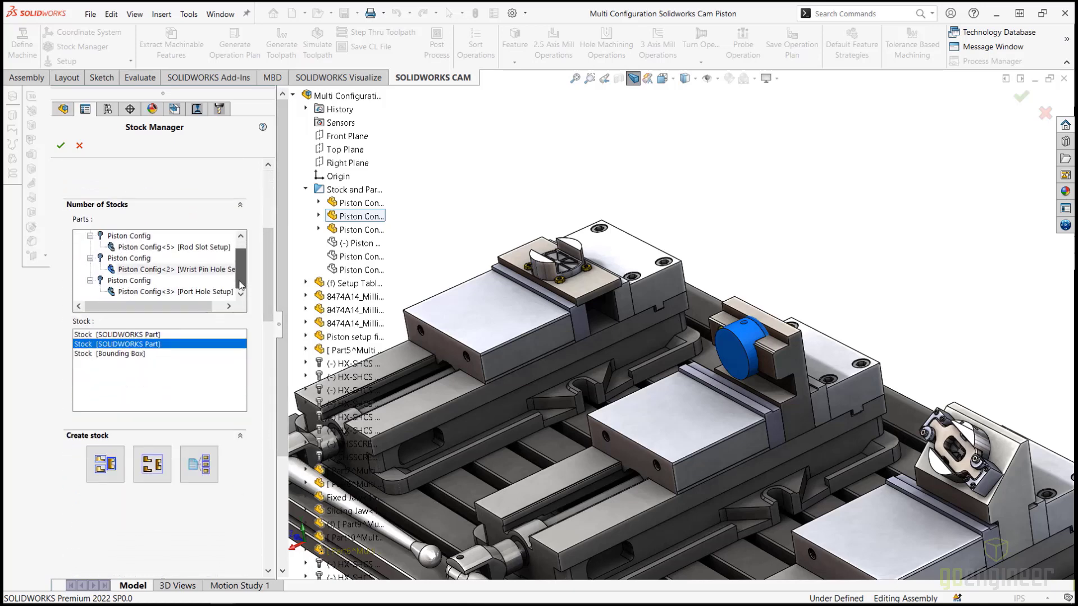
pyautogui.click(167, 293)
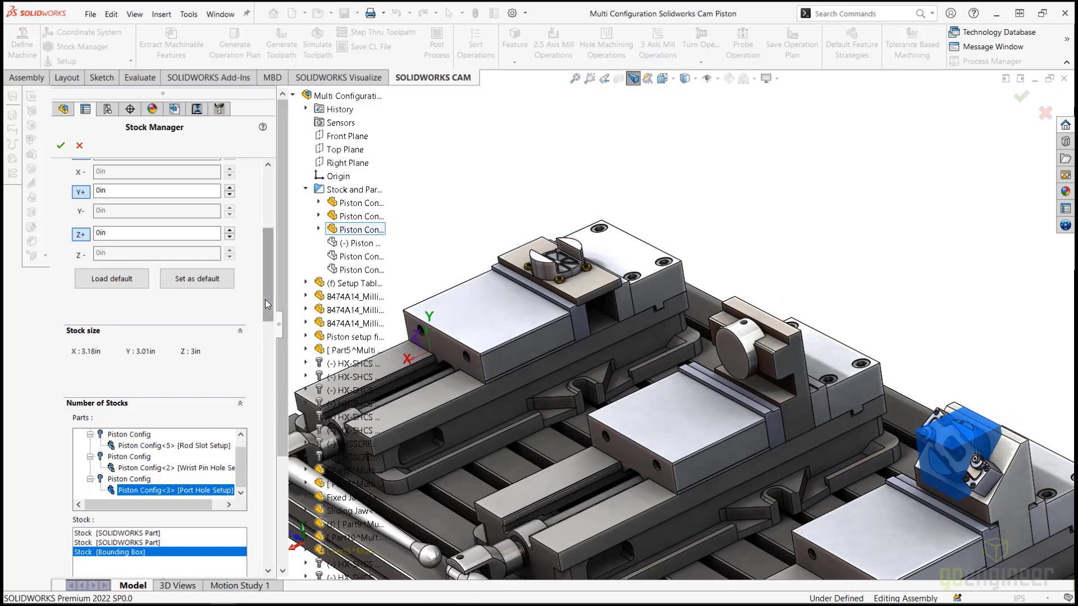
pyautogui.scroll(5, 266, 303)
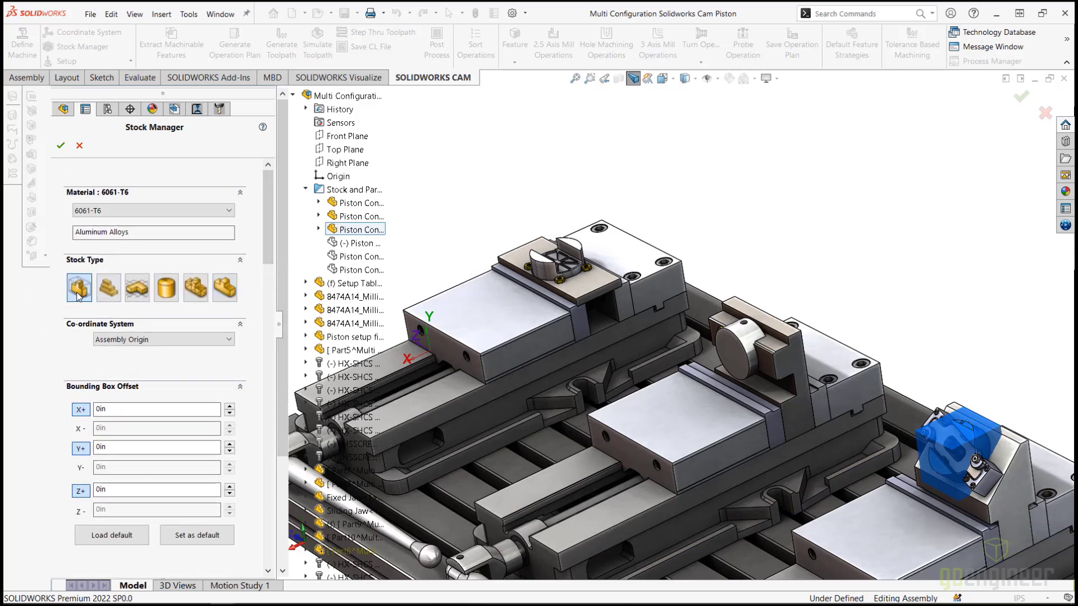
pyautogui.click(228, 293)
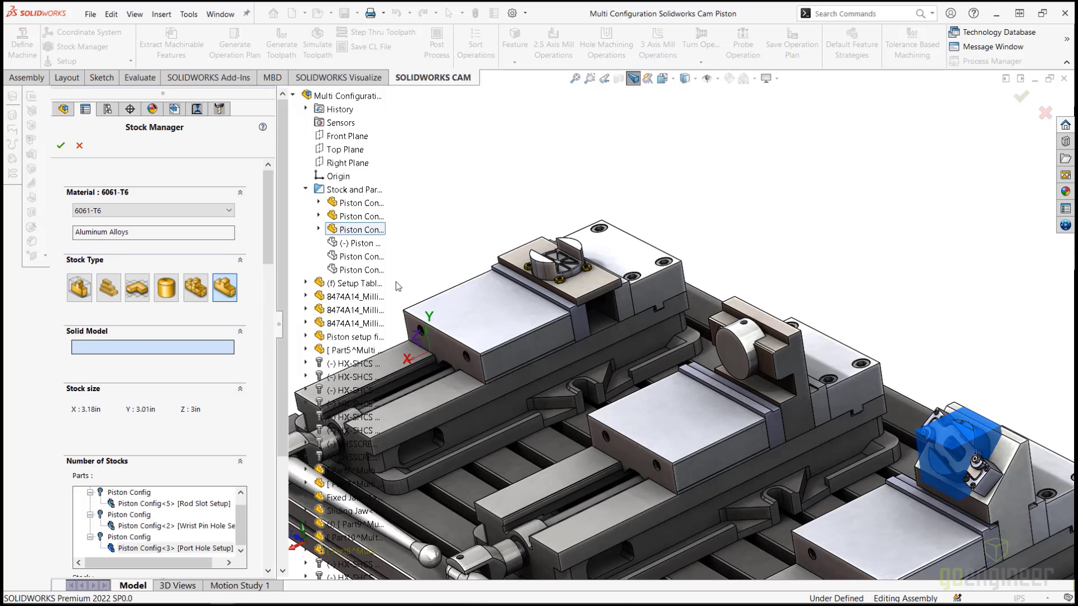
pyautogui.click(360, 270)
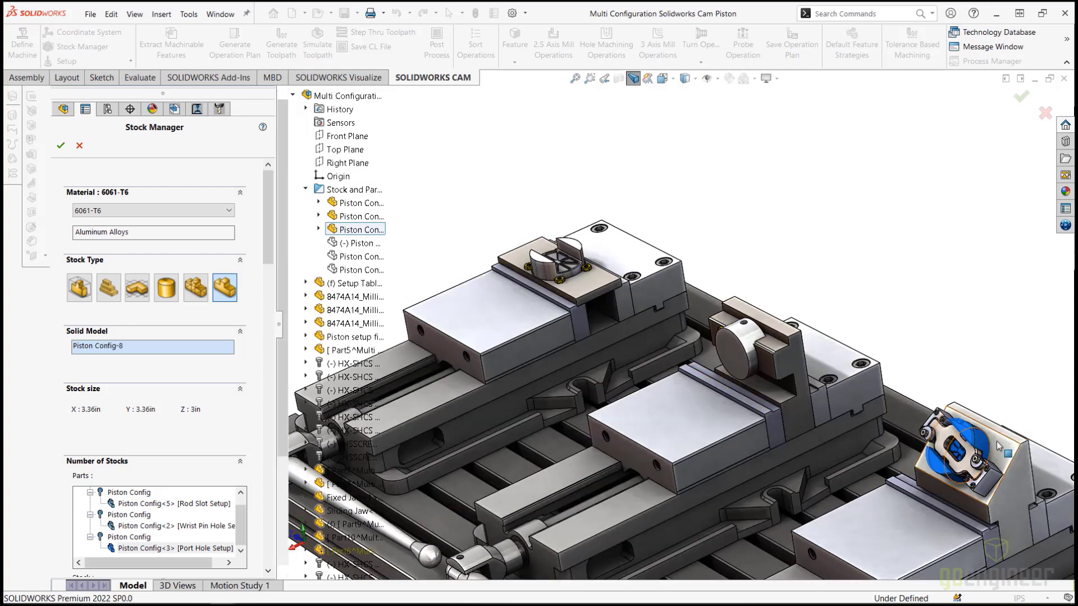
# Step: Check the Port Hole Setup stock and the stock types assigned to all three parts, and accept the stock definitions
pyautogui.scroll(-2, 999, 446)
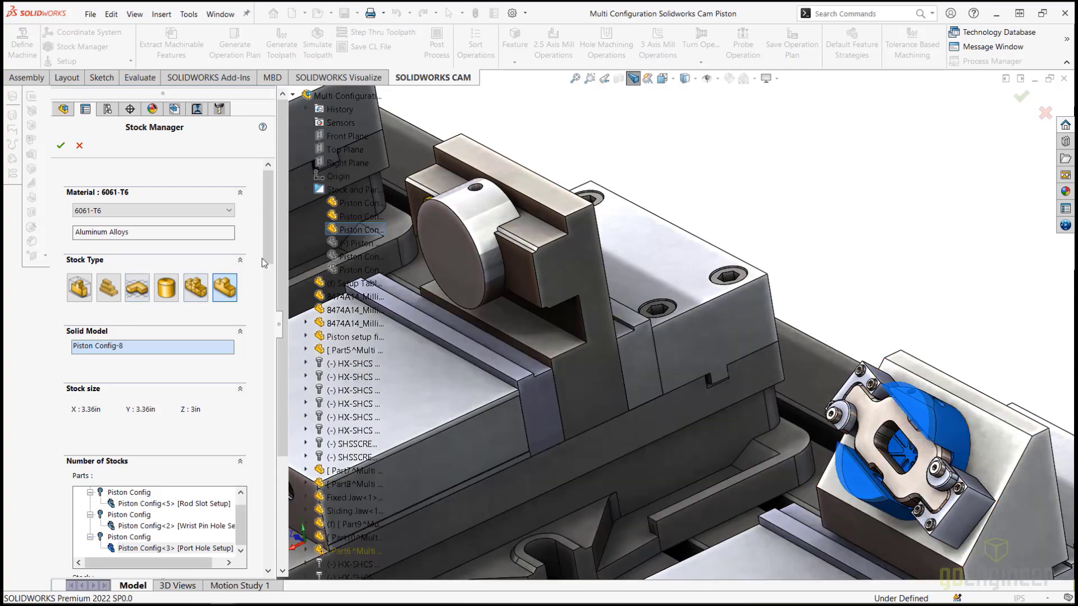
pyautogui.scroll(-3, 262, 263)
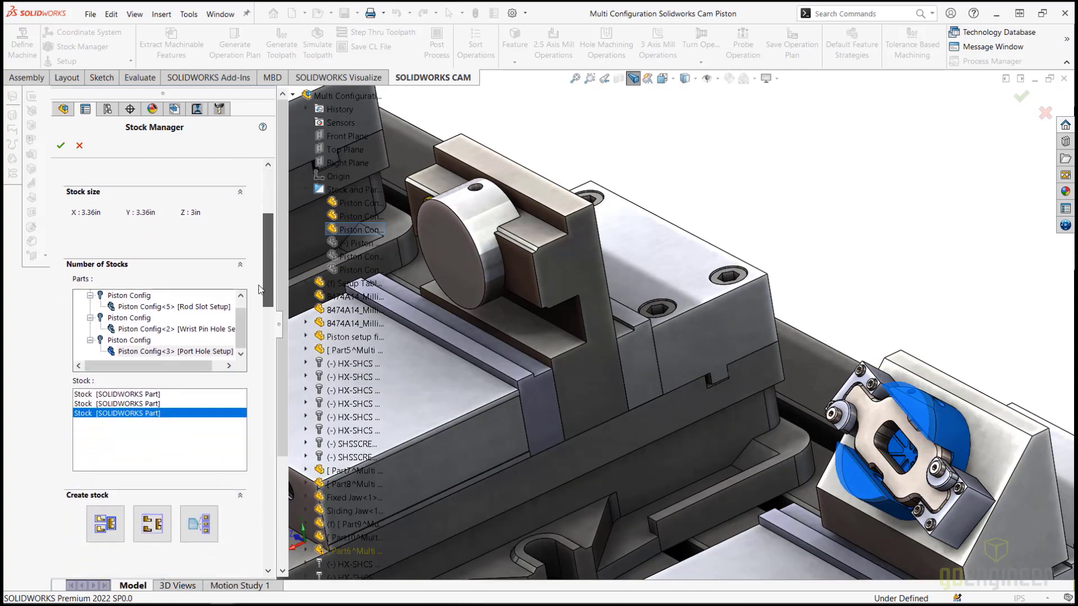
pyautogui.scroll(-2, 259, 287)
pyautogui.scroll(4, 261, 269)
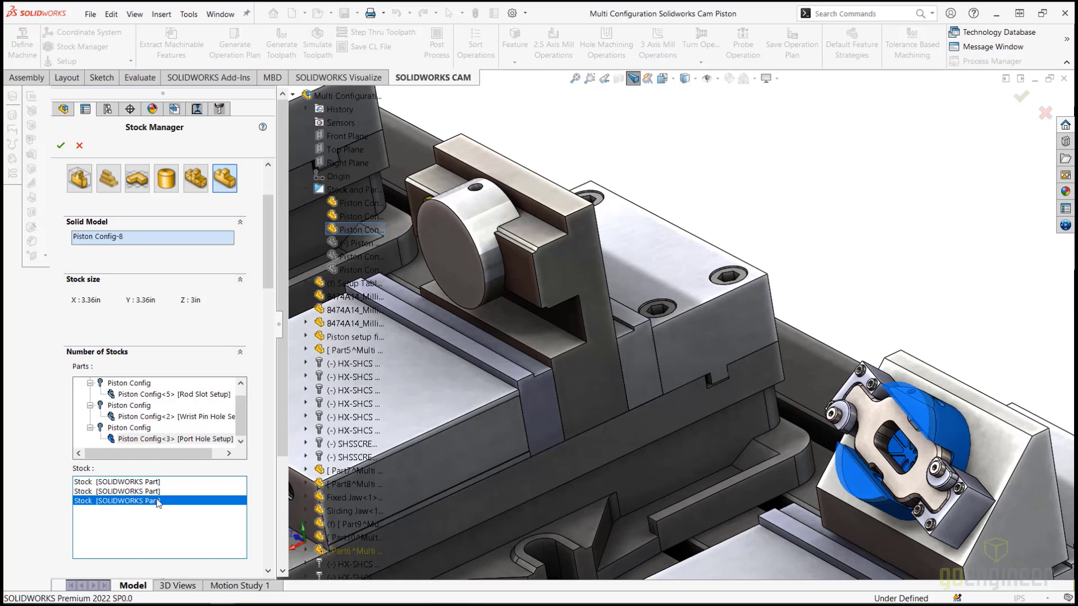
pyautogui.click(61, 146)
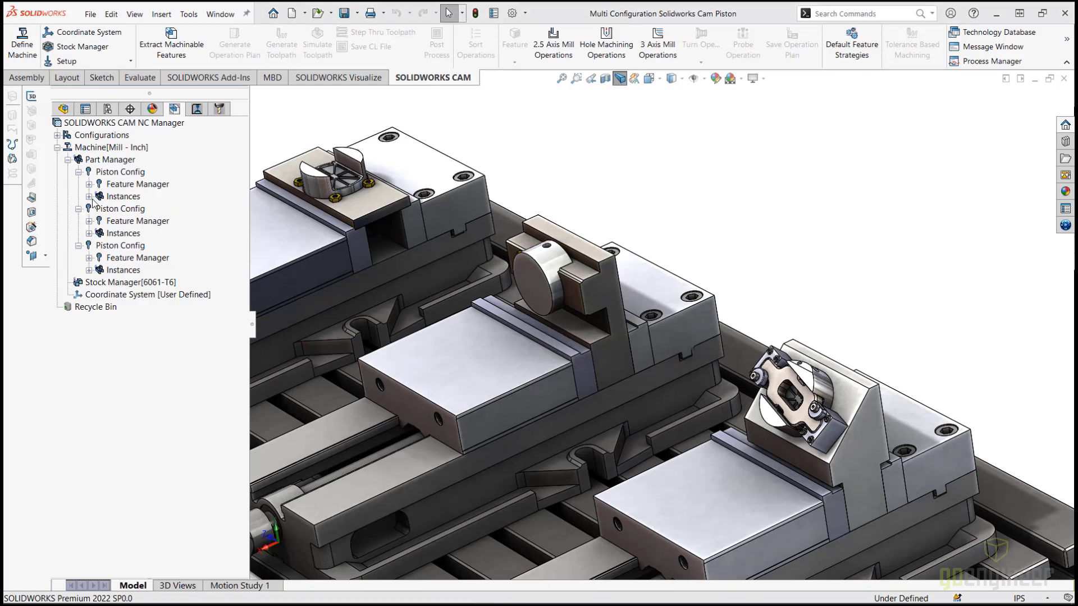
# Step: Review the Mill - Inch machine's selection, tool crib and post processor, and highlight the user-defined coordinate system
pyautogui.doubleClick(98, 148)
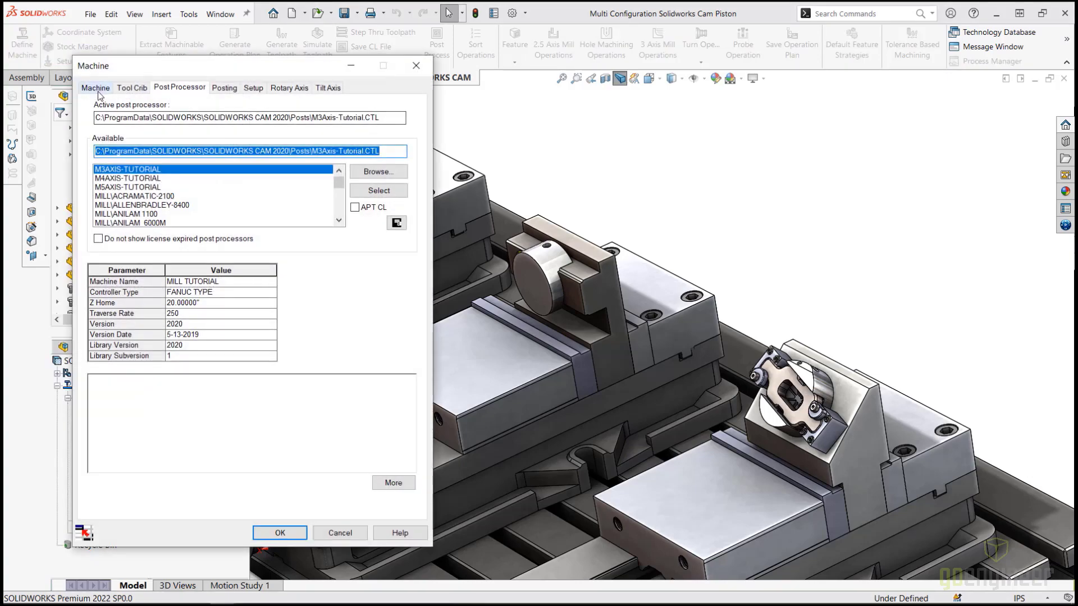
pyautogui.click(96, 89)
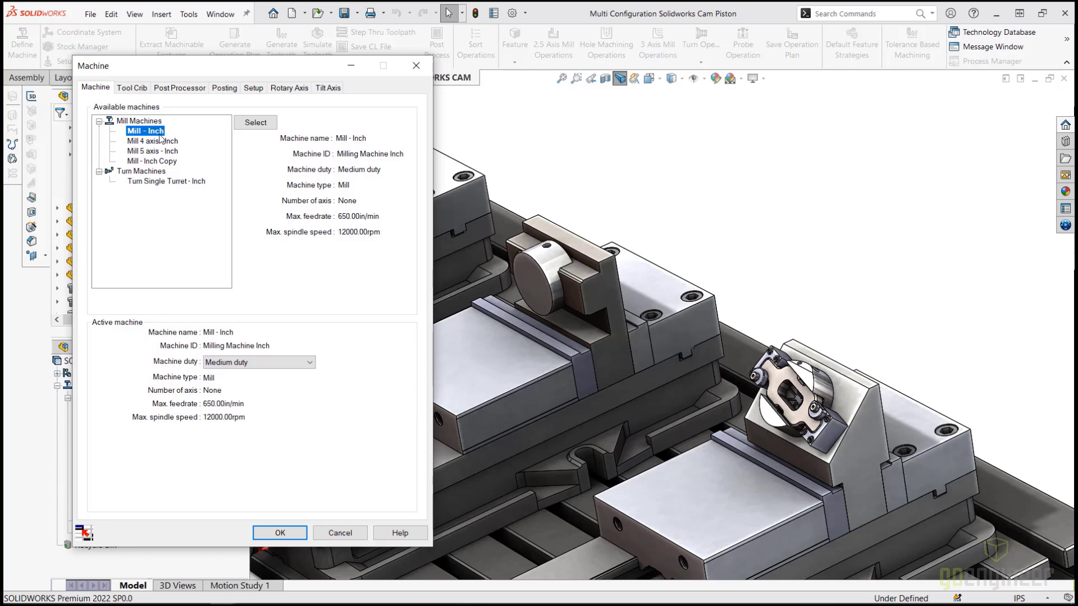
pyautogui.click(137, 89)
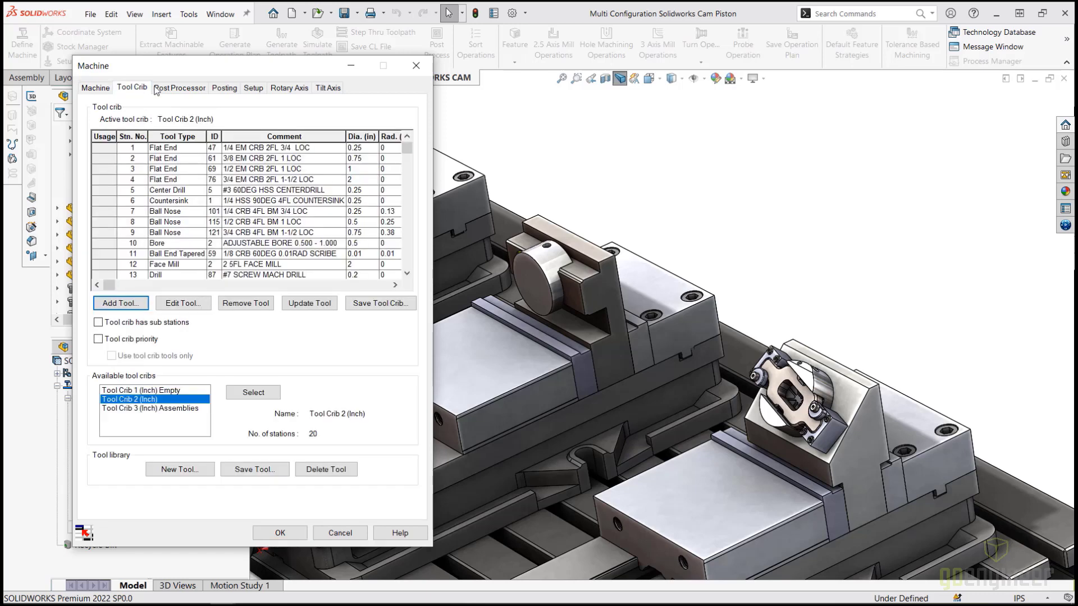
pyautogui.click(179, 88)
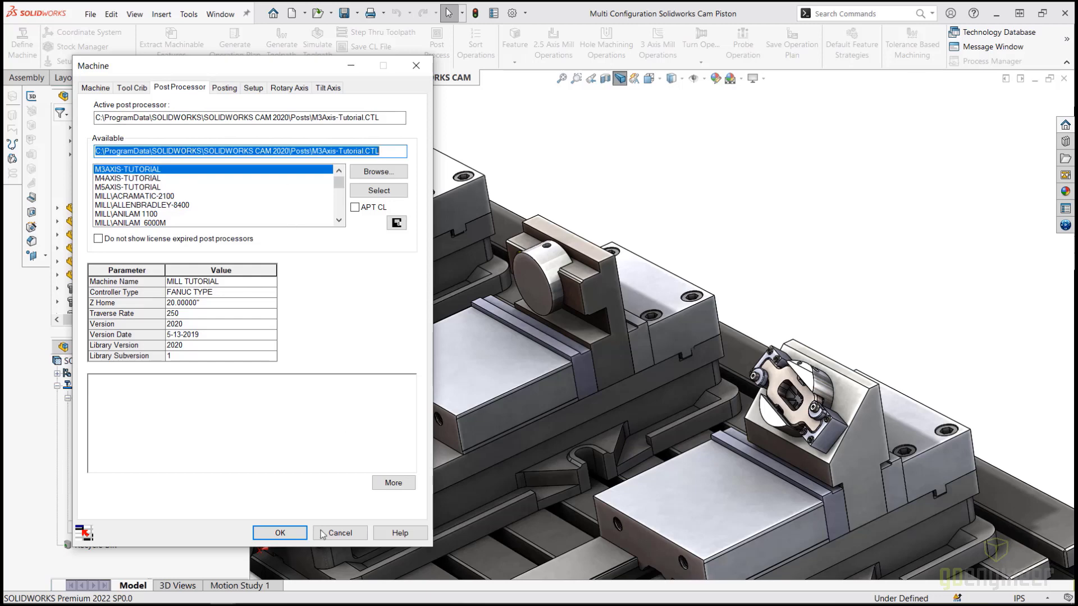
pyautogui.click(279, 533)
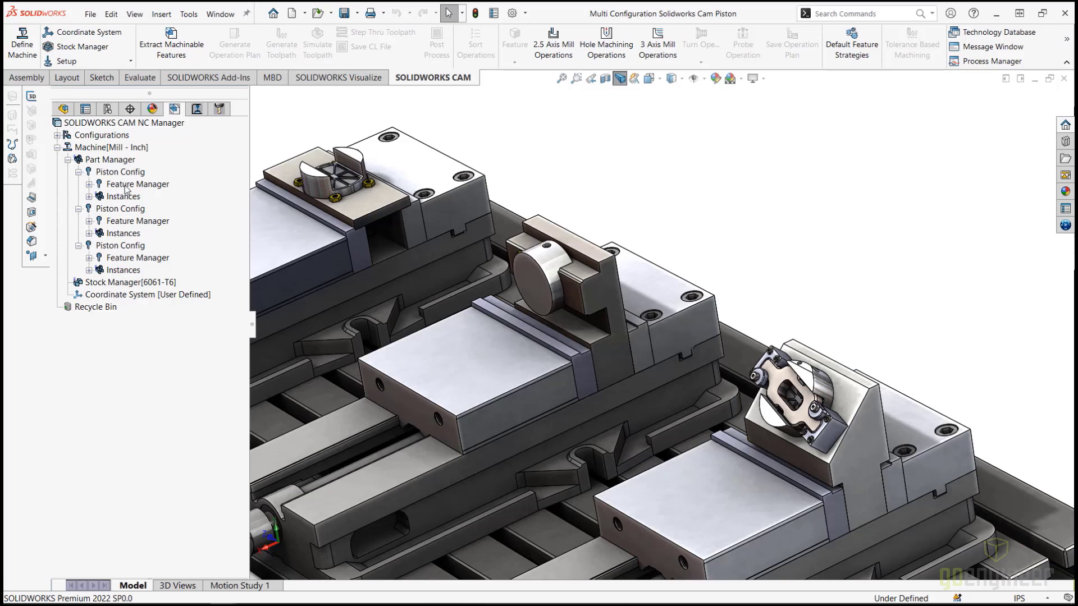
pyautogui.rightClick(129, 295)
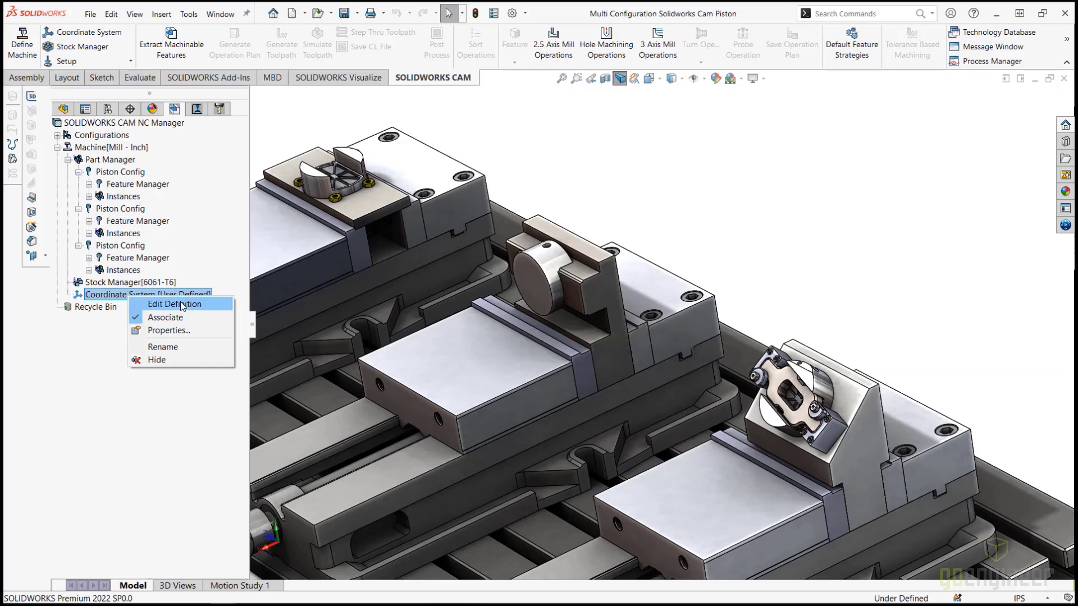
pyautogui.press('Escape')
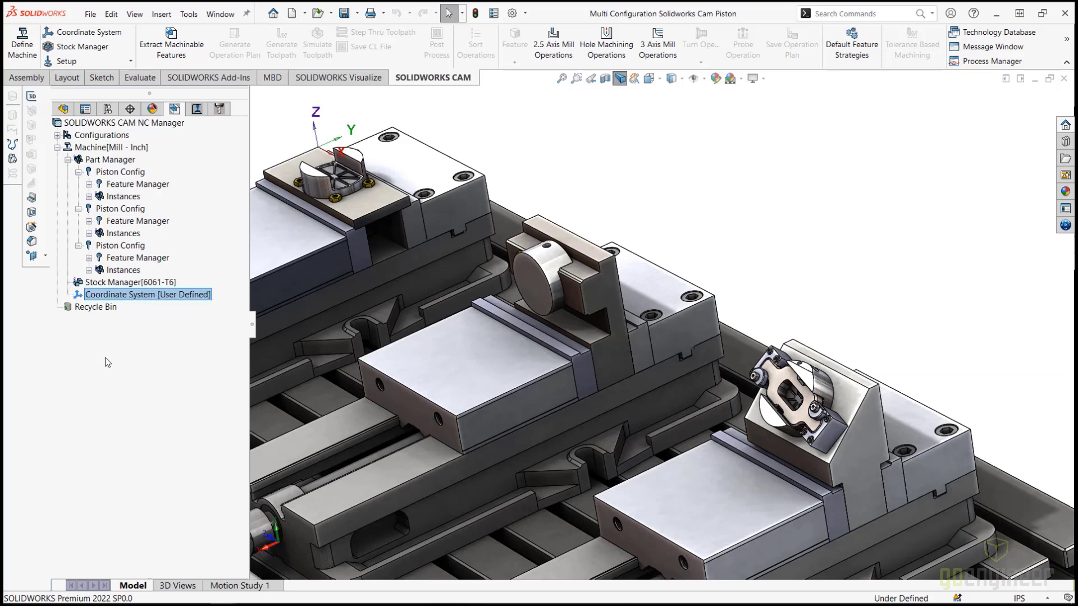
# Step: Insert a mill part setup for Piston Config<5> (Rod Slot Setup), defining its axis by the flat top face of the piston's raised wall
pyautogui.rightClick(127, 187)
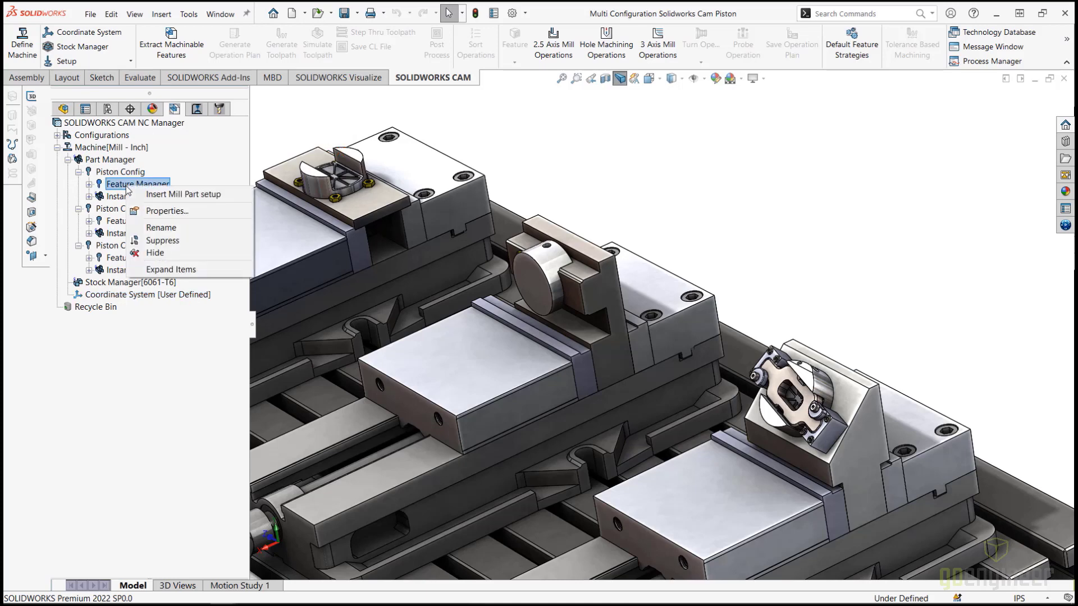
pyautogui.click(174, 200)
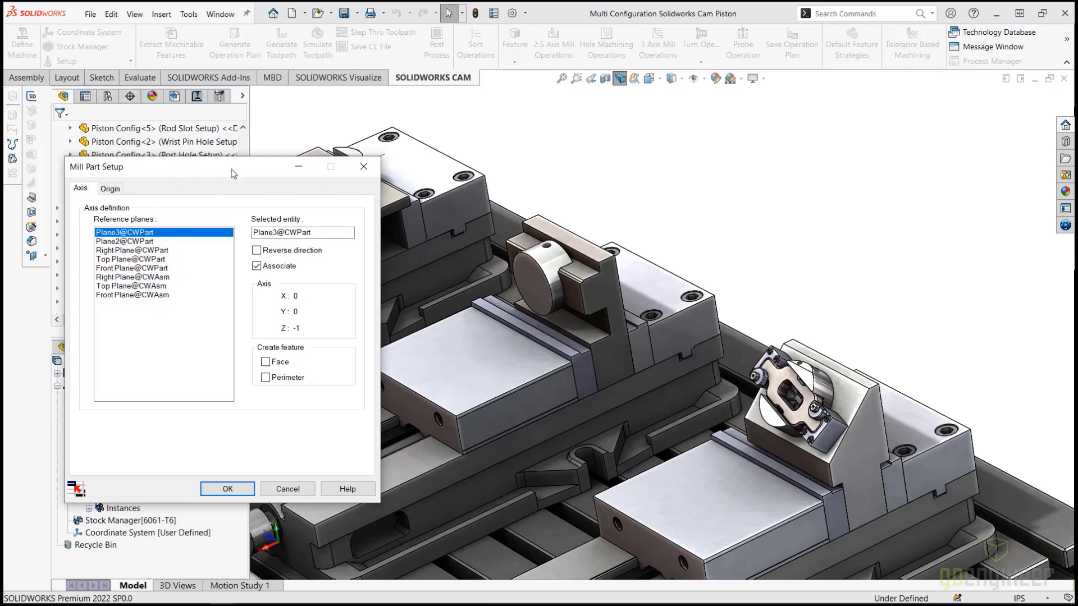
pyautogui.moveTo(238, 167); pyautogui.dragTo(201, 167)
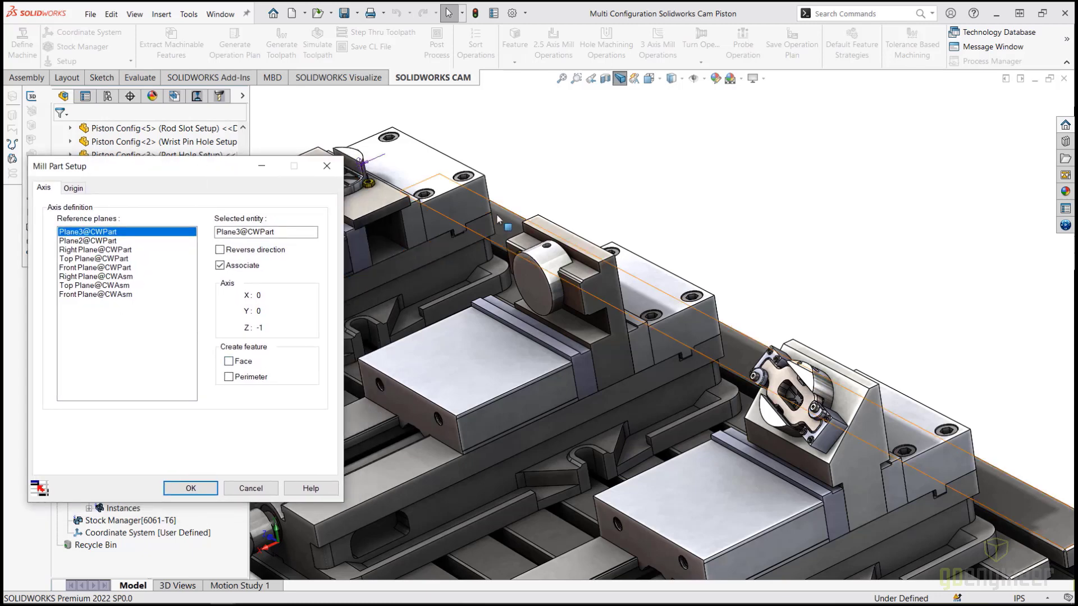
pyautogui.click(515, 196)
pyautogui.scroll(-8, 515, 195)
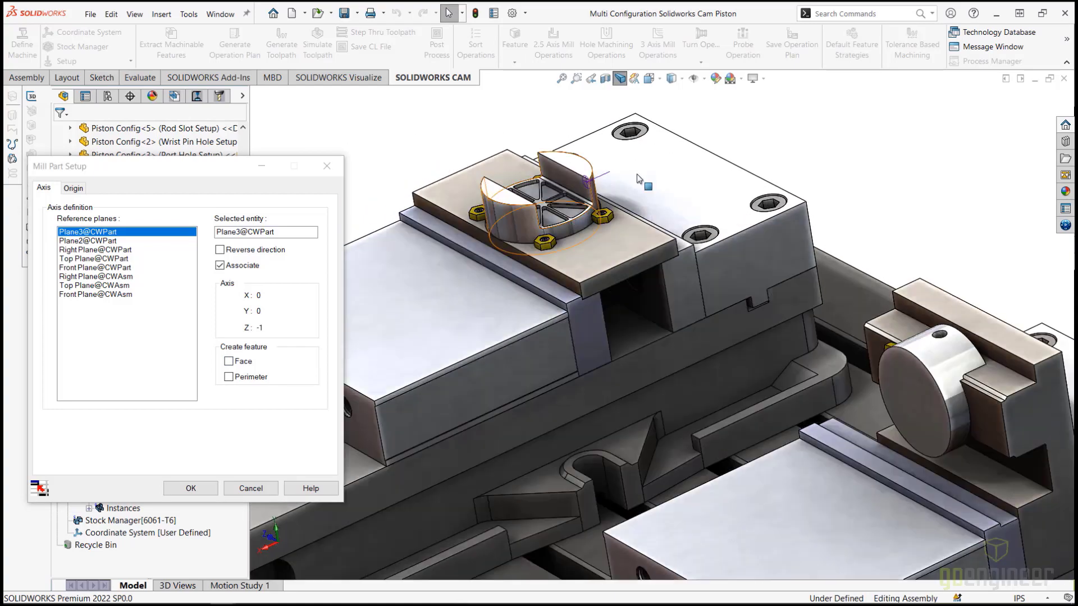
pyautogui.moveTo(620, 209); pyautogui.dragTo(592, 180, button='middle')
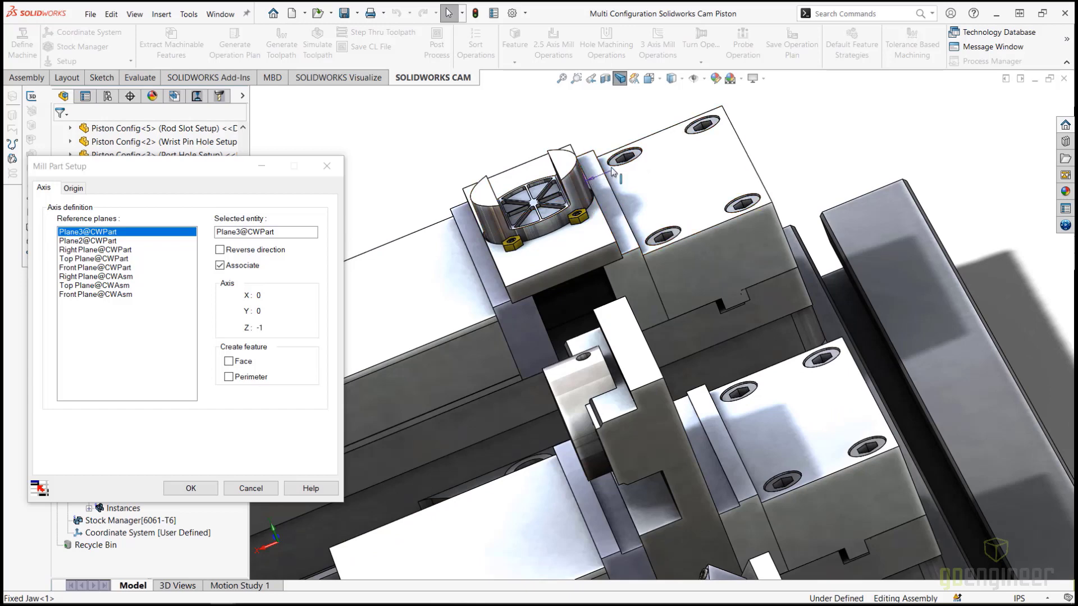
pyautogui.click(563, 167)
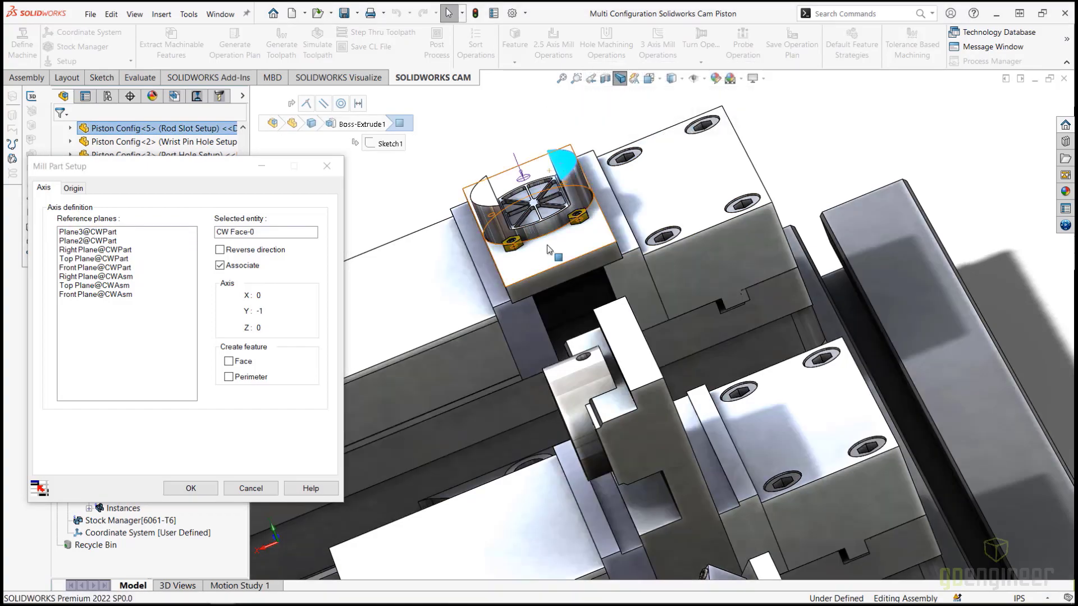
pyautogui.moveTo(547, 245); pyautogui.dragTo(492, 138, button='middle')
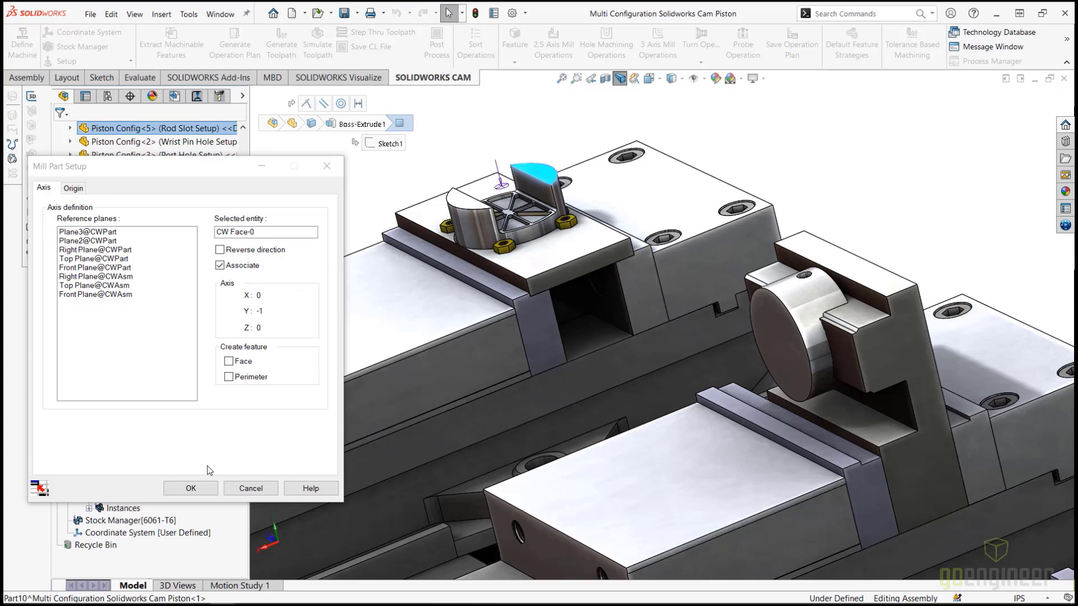
pyautogui.click(191, 489)
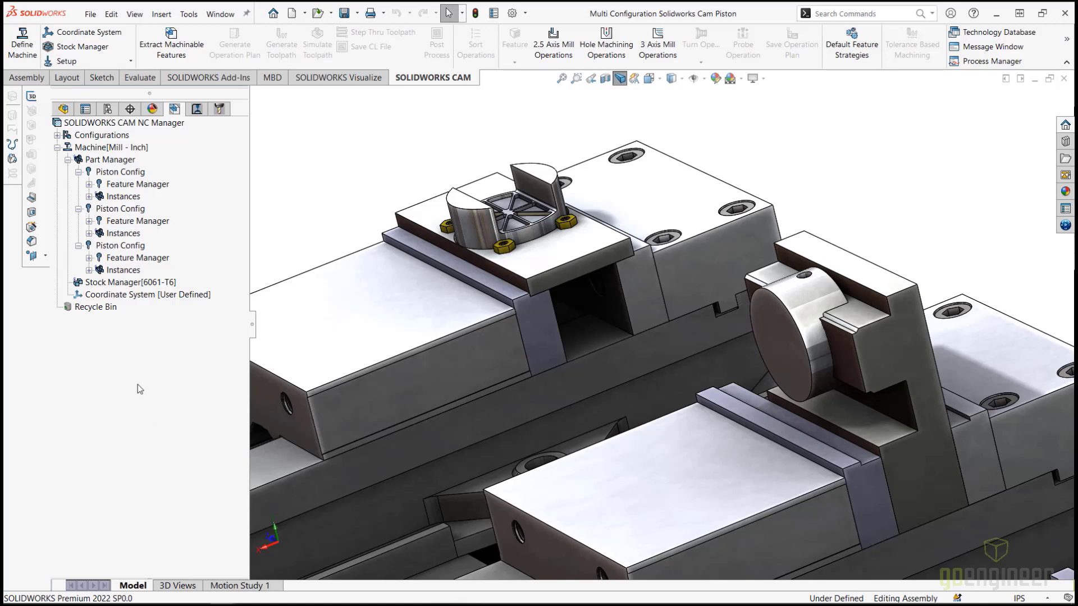
# Step: Start a 2.5 axis feature in the rod slot piston's mill part setup and highlight Sketch1 in the assembly tree
pyautogui.click(89, 185)
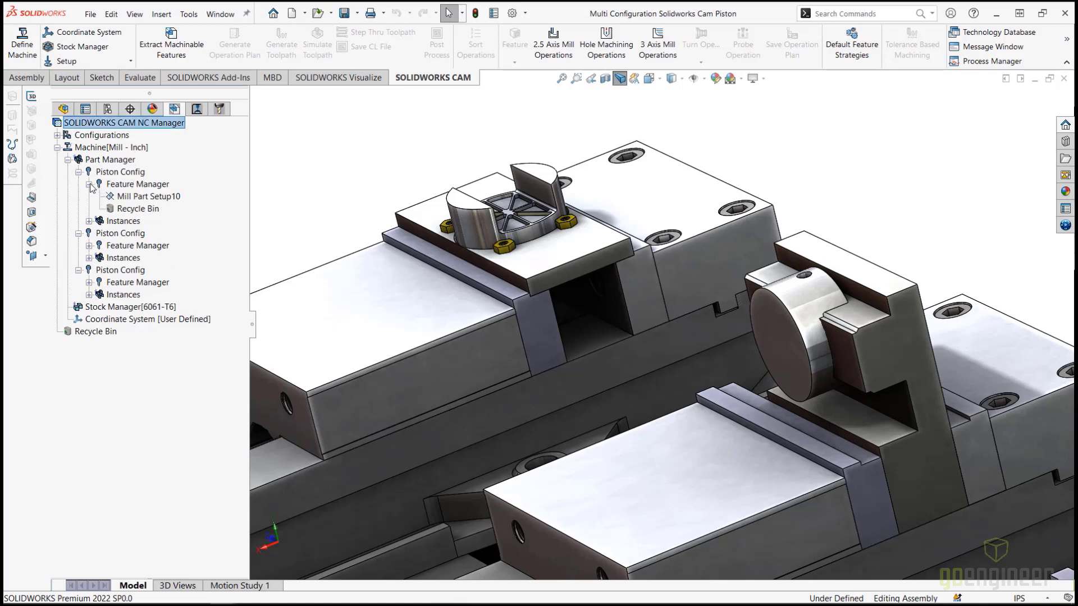
pyautogui.rightClick(140, 197)
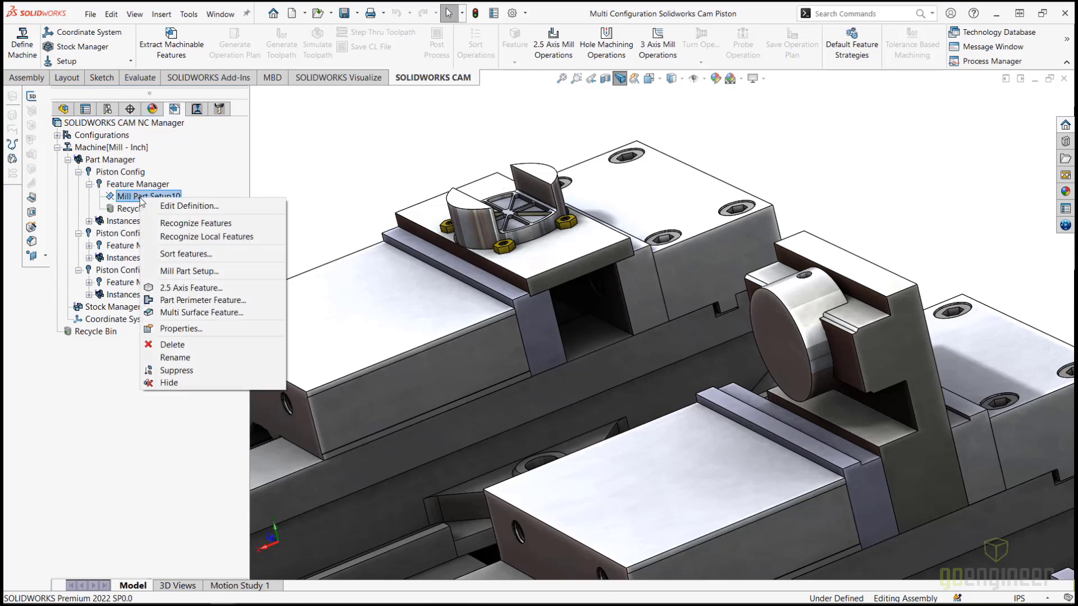
pyautogui.click(193, 289)
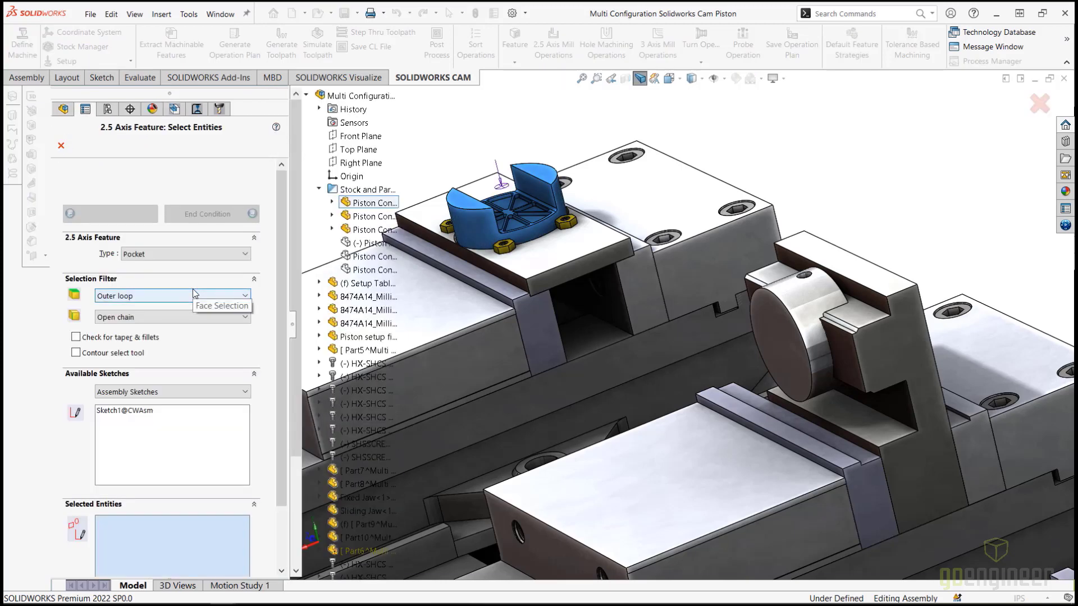
pyautogui.scroll(3, 436, 369)
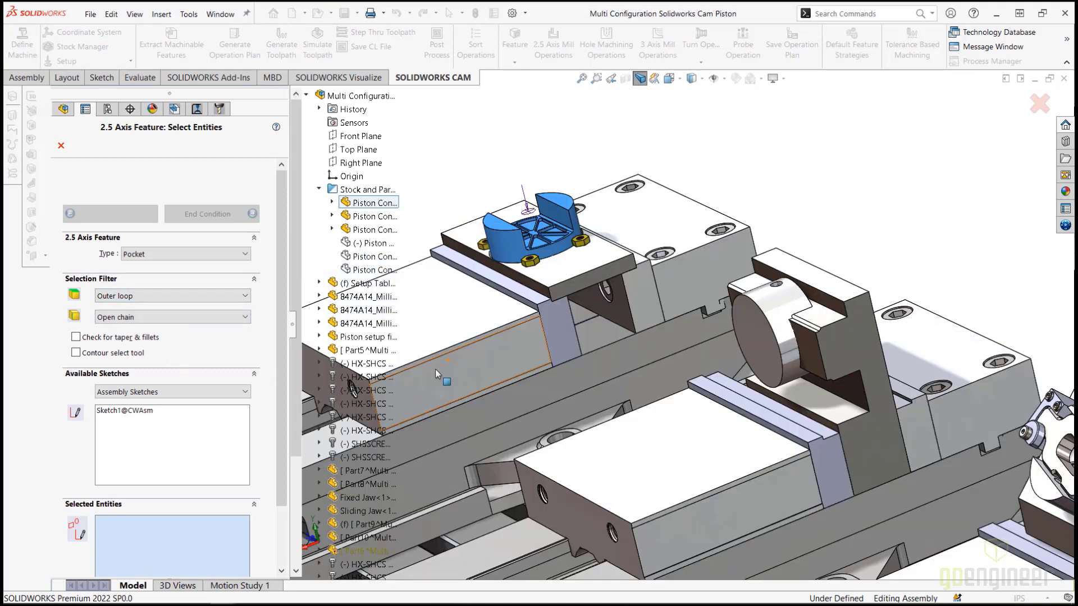
pyautogui.moveTo(435, 369); pyautogui.dragTo(457, 379, button='middle')
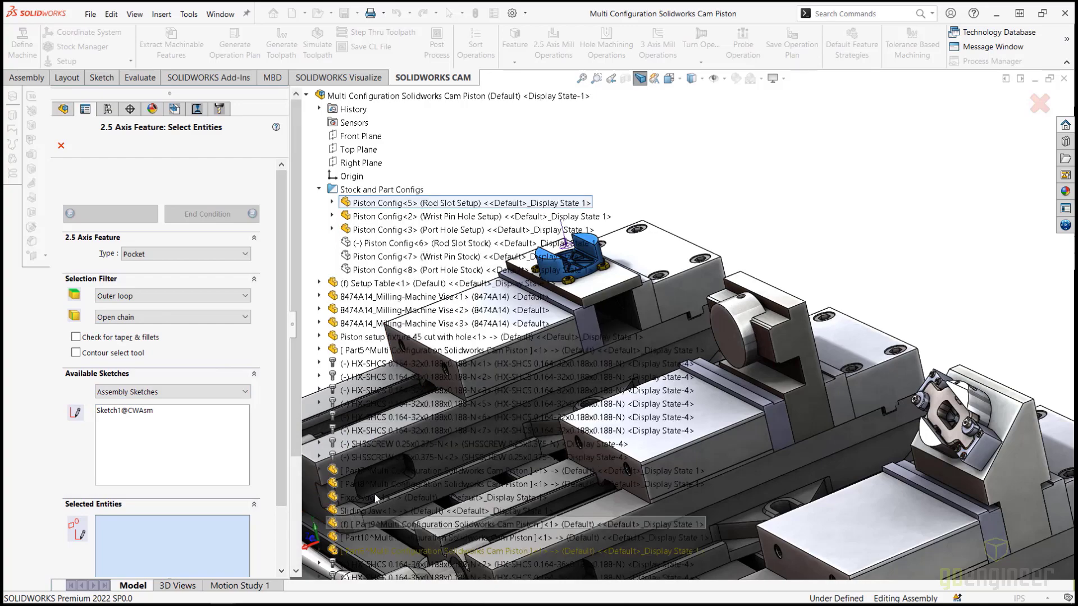
pyautogui.scroll(-4, 375, 494)
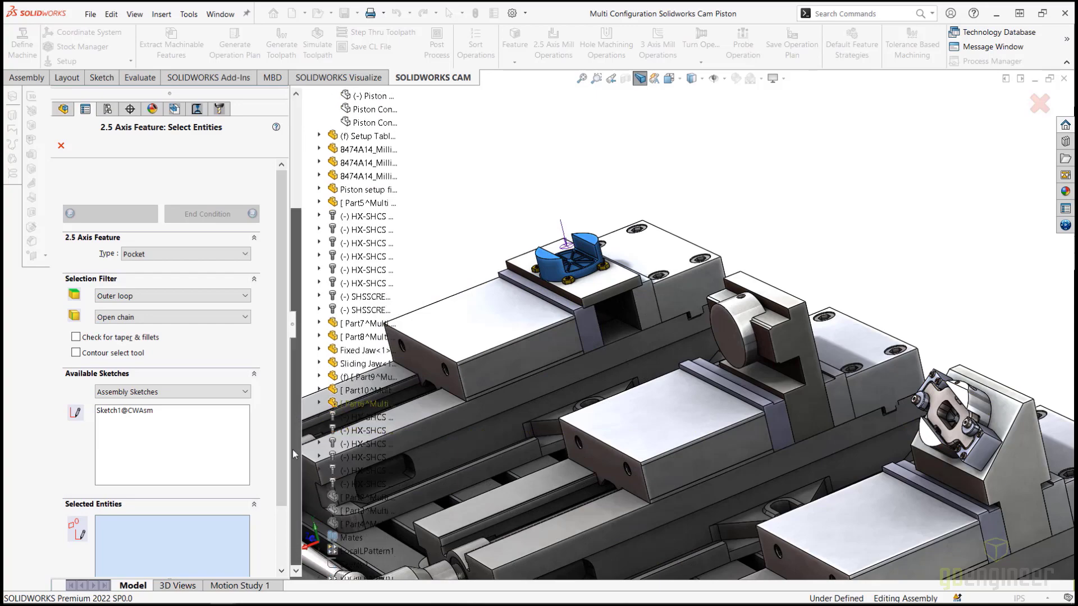
pyautogui.press('f')
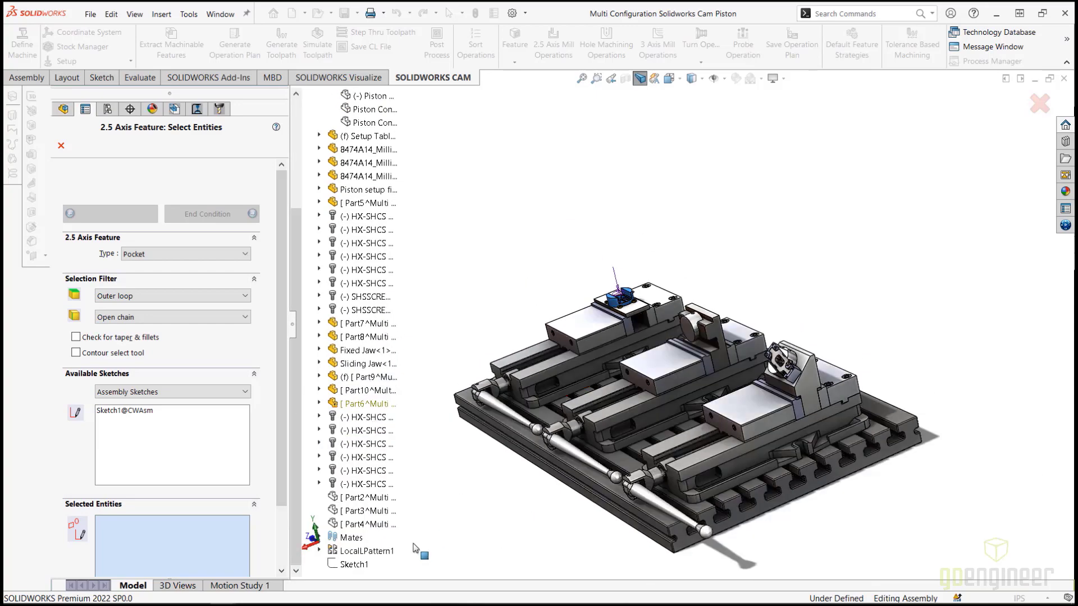
pyautogui.click(353, 564)
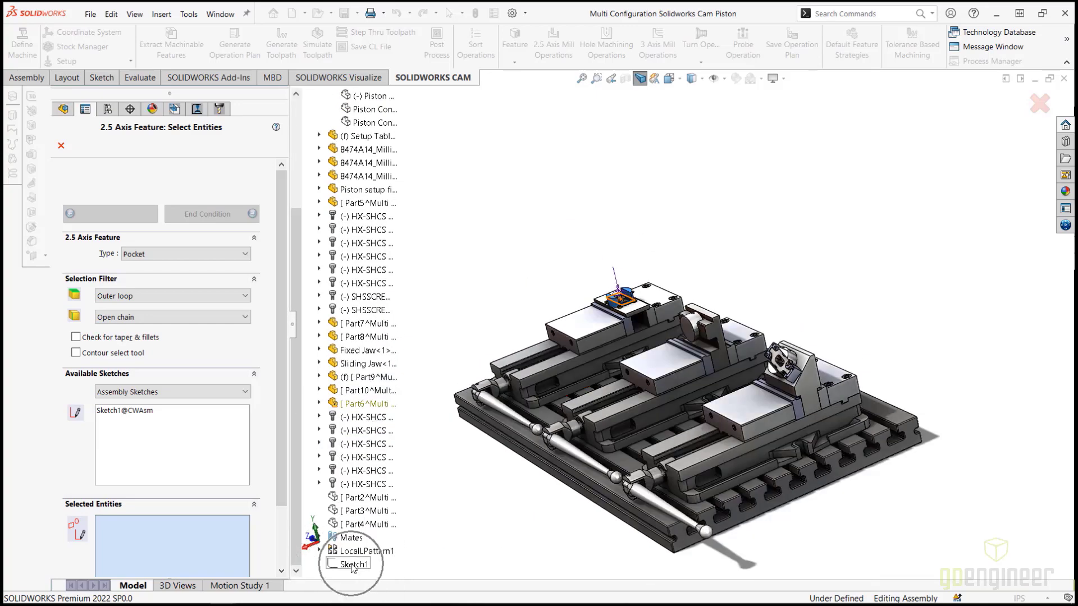
# Step: Select the assembly sketch Sketch1@CWAsm as the profile of the 2.5 axis feature, keeping the type as Pocket
pyautogui.scroll(-3, 594, 339)
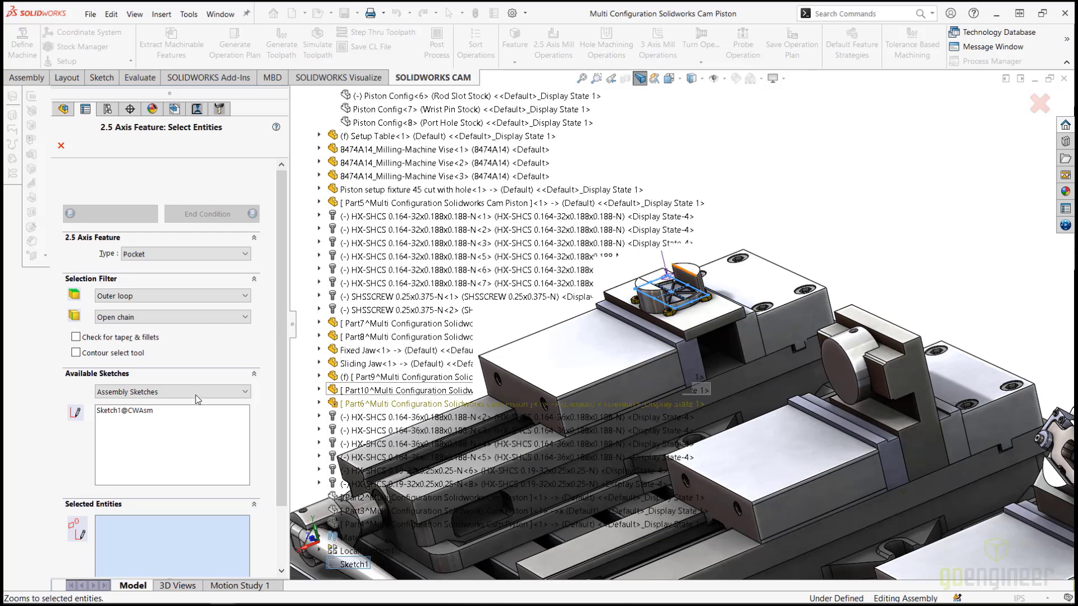
pyautogui.doubleClick(127, 415)
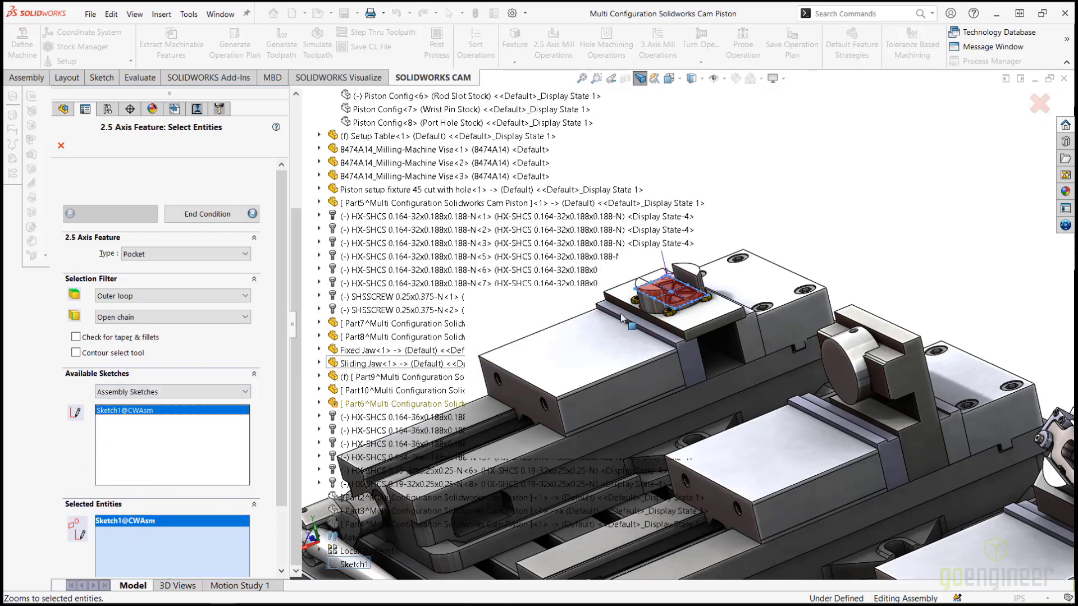
pyautogui.press('f')
pyautogui.scroll(6, 621, 295)
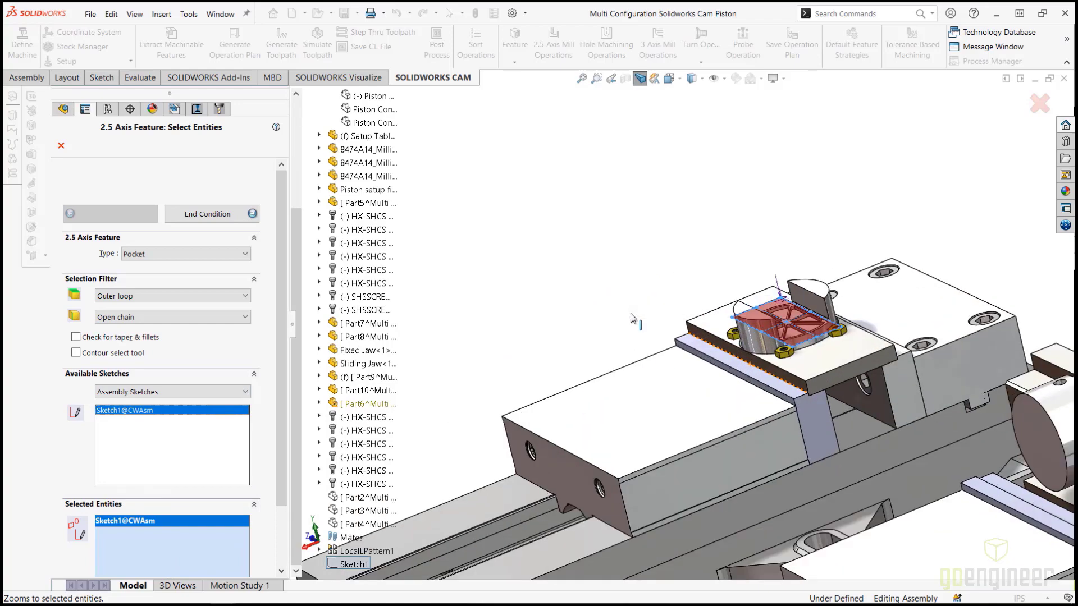
pyautogui.moveTo(660, 330); pyautogui.dragTo(681, 378, button='middle')
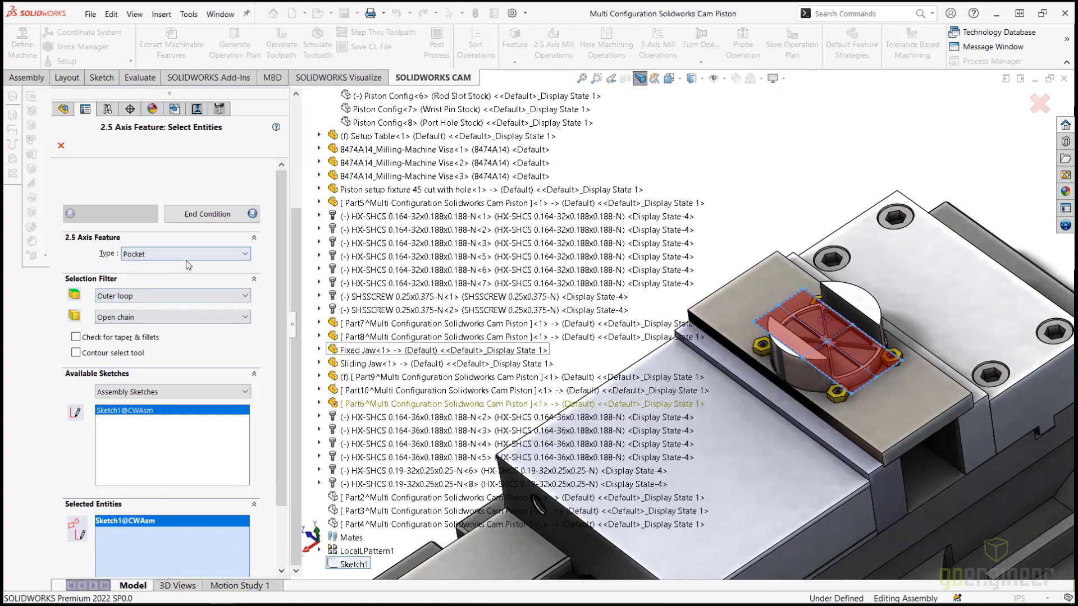
pyautogui.click(194, 253)
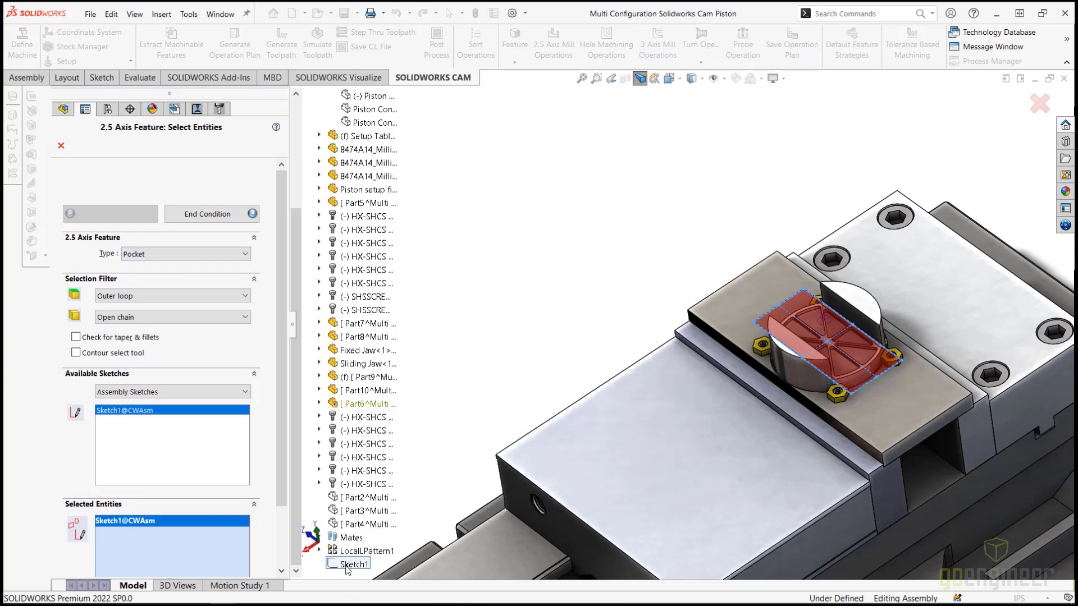
# Step: Set the pocket's machining strategy to Rough in the end conditions
pyautogui.click(207, 215)
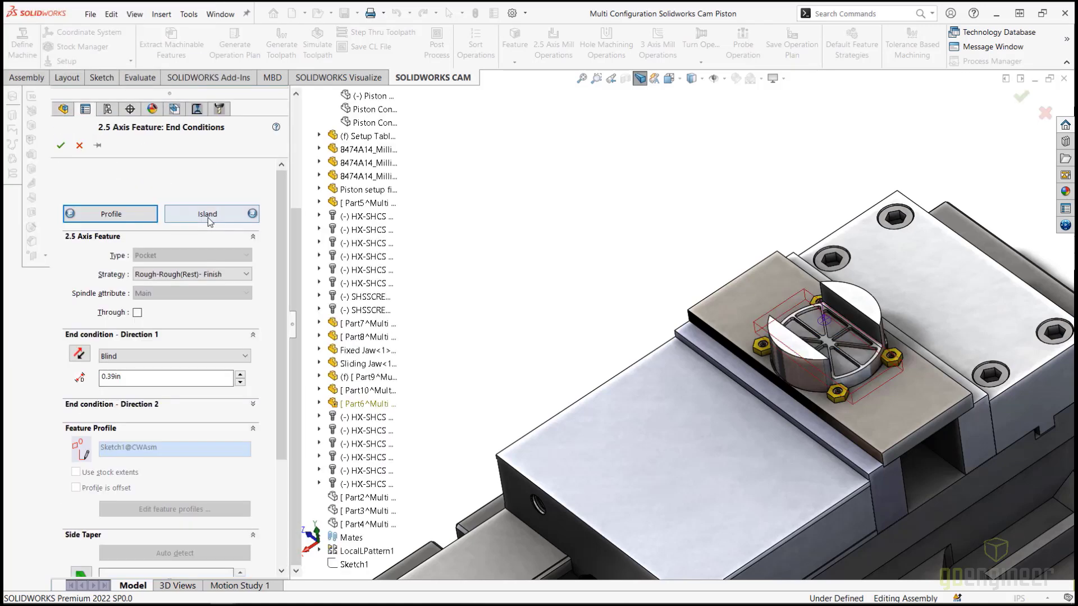
pyautogui.click(232, 275)
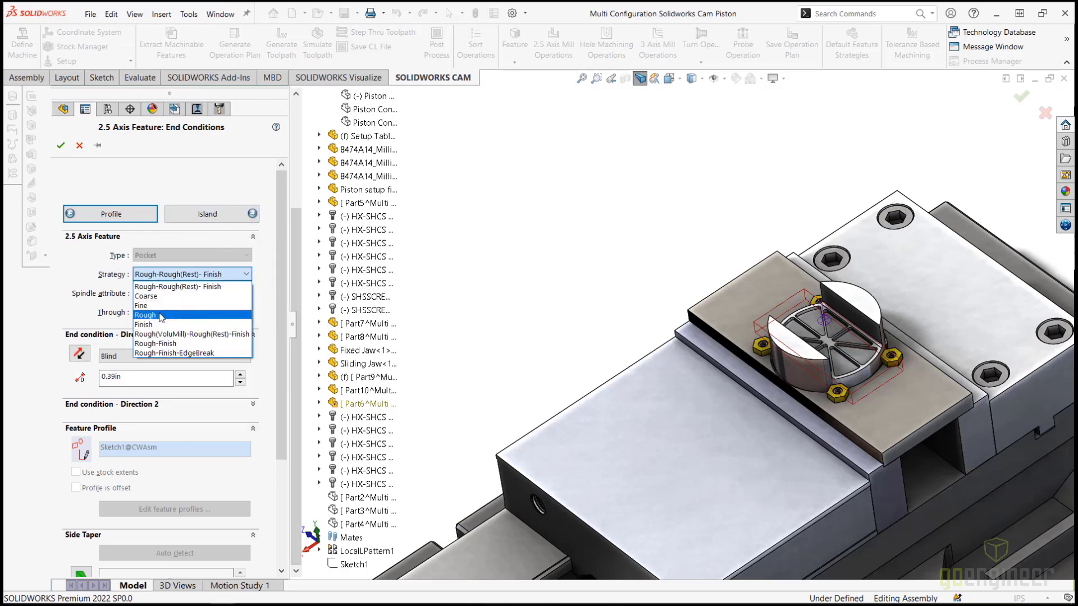
pyautogui.click(152, 315)
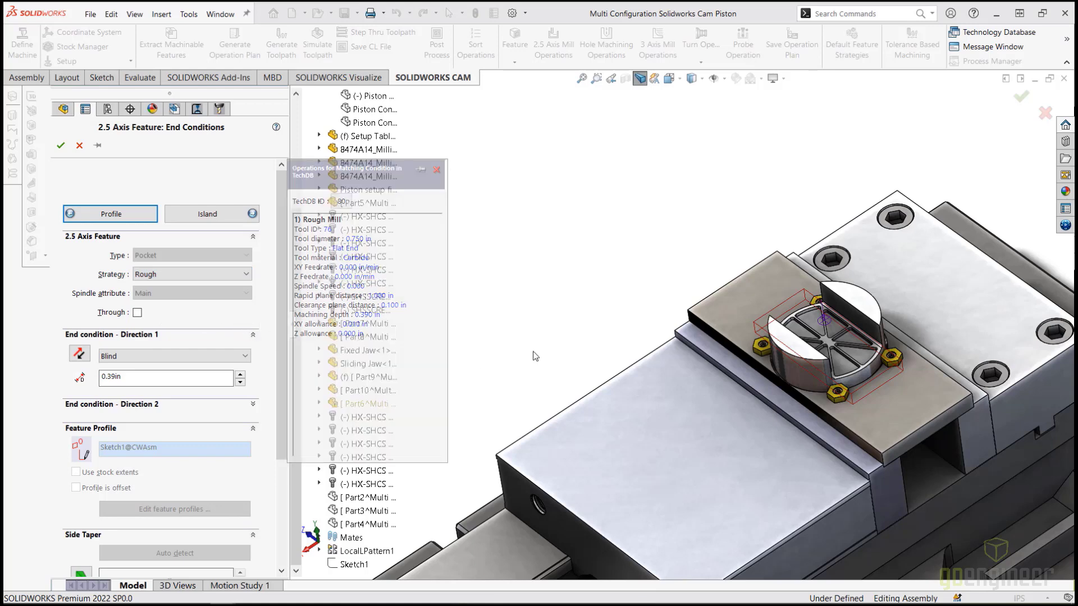
# Step: Set the rough pocket's end condition to Upto Stock with the direction reversed, and accept the feature
pyautogui.moveTo(582, 336); pyautogui.dragTo(559, 302, button='middle')
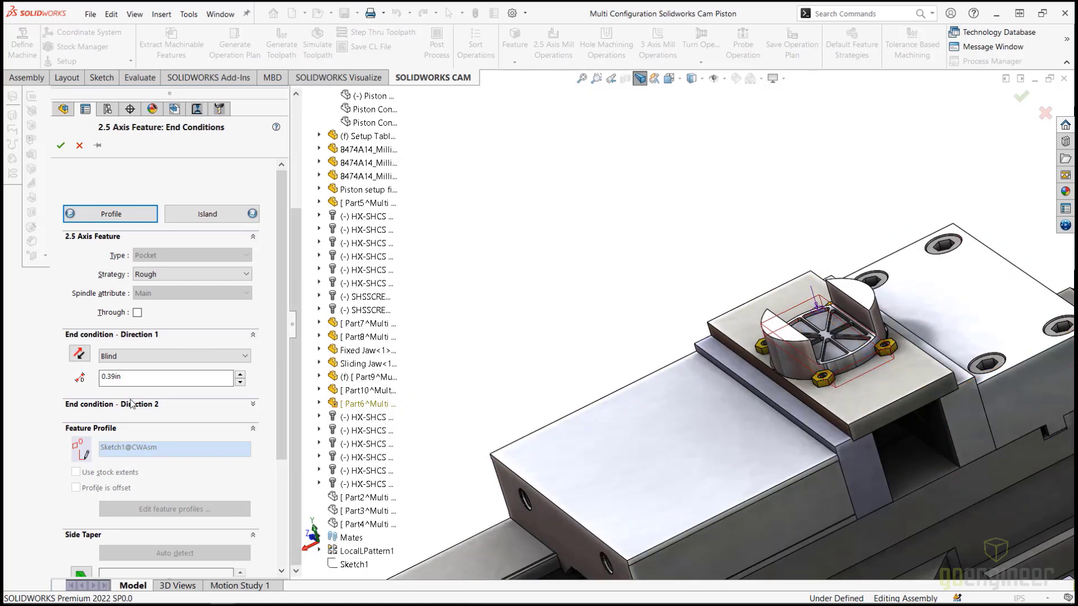
pyautogui.click(181, 357)
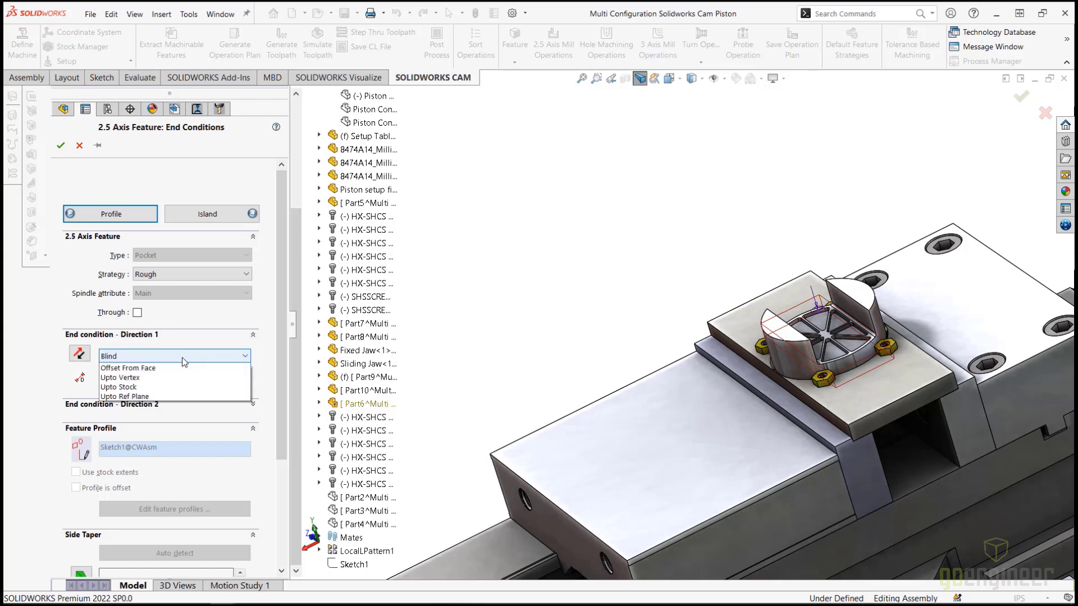
pyautogui.click(132, 407)
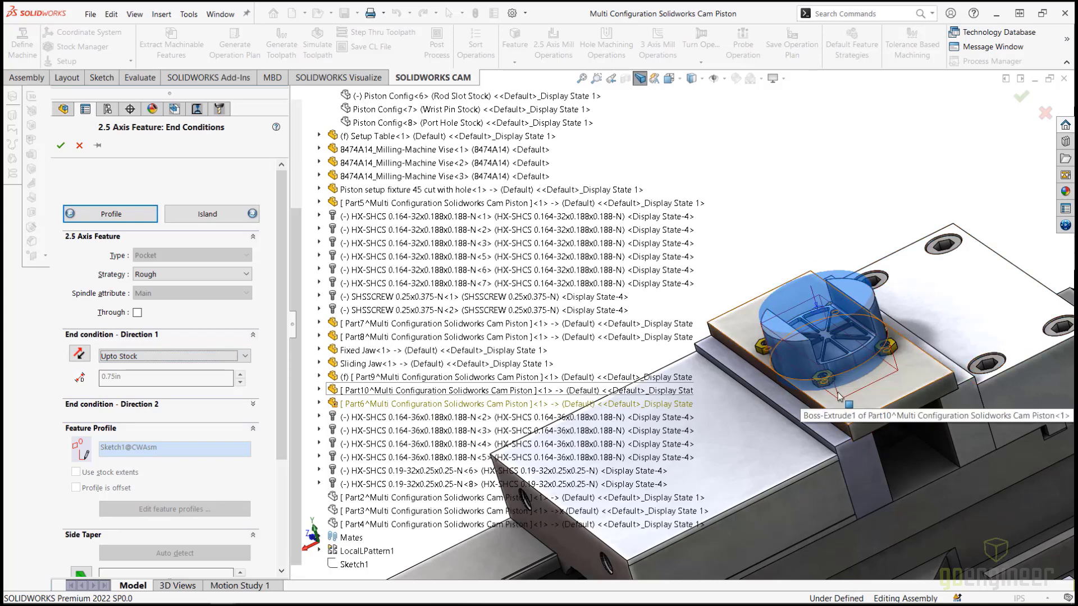
pyautogui.click(80, 353)
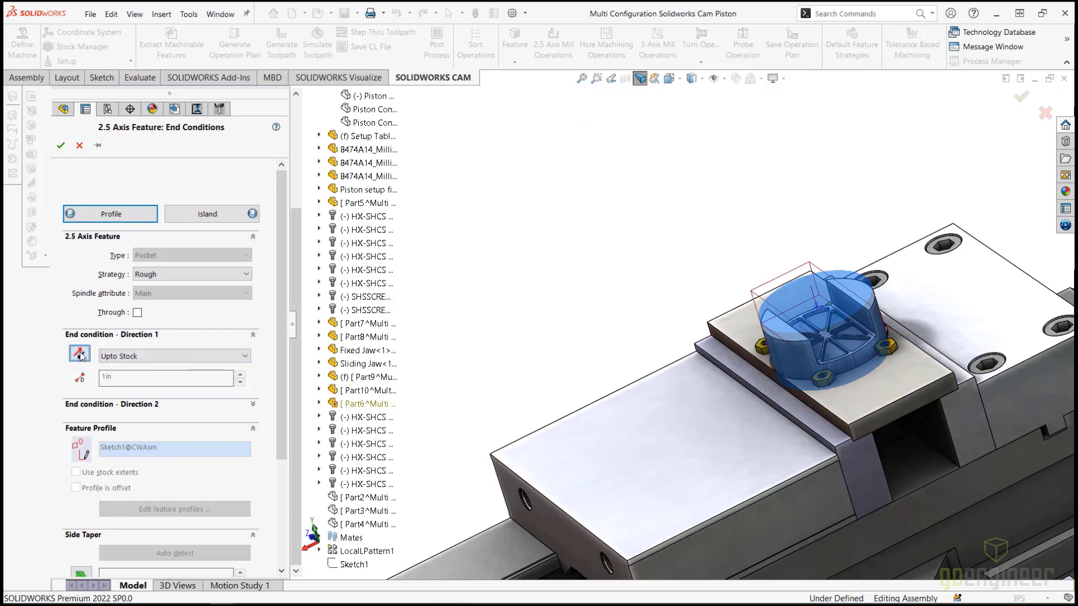
pyautogui.scroll(-5, 778, 311)
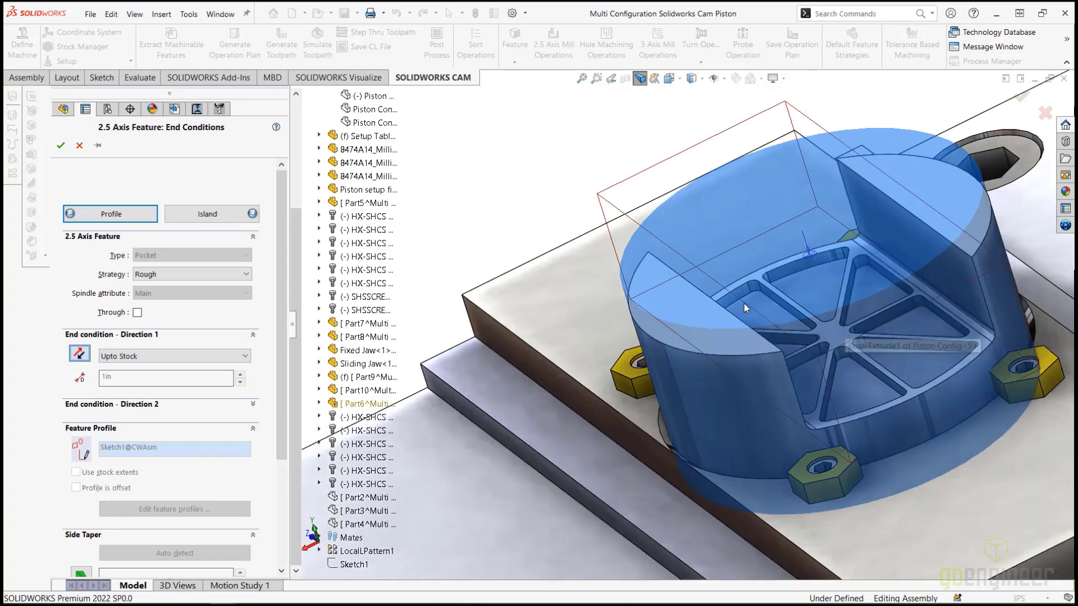
pyautogui.moveTo(744, 303); pyautogui.dragTo(657, 218, button='middle')
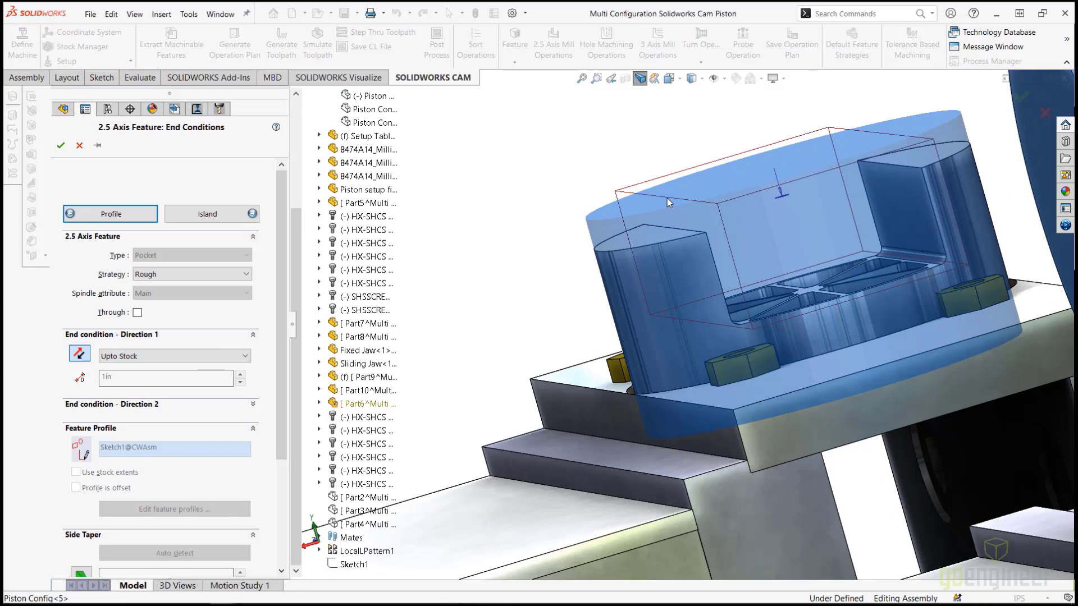
pyautogui.scroll(3, 666, 204)
pyautogui.scroll(2, 561, 334)
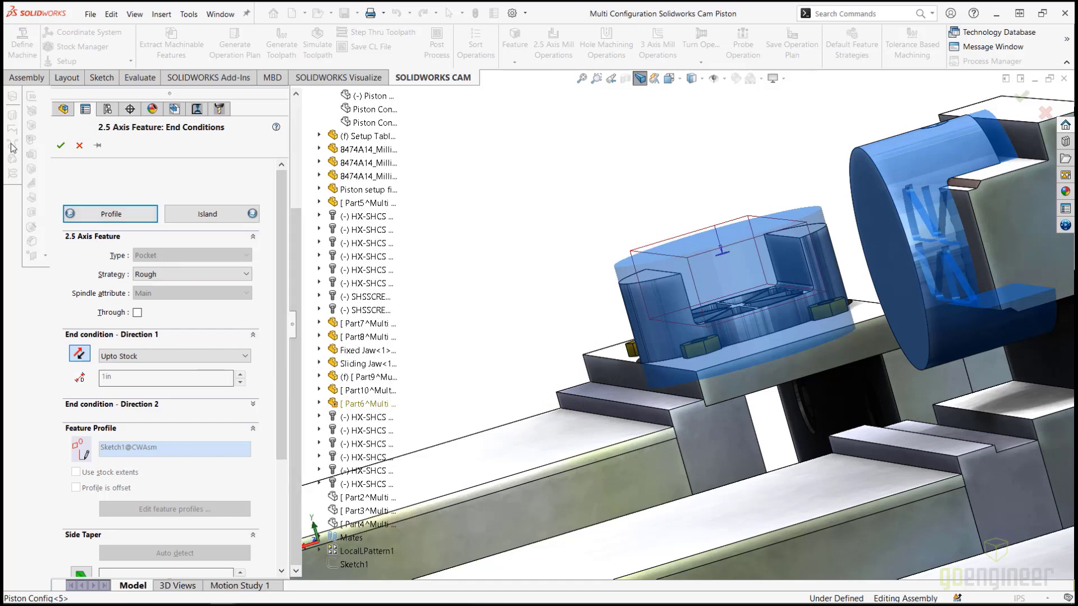
pyautogui.click(62, 145)
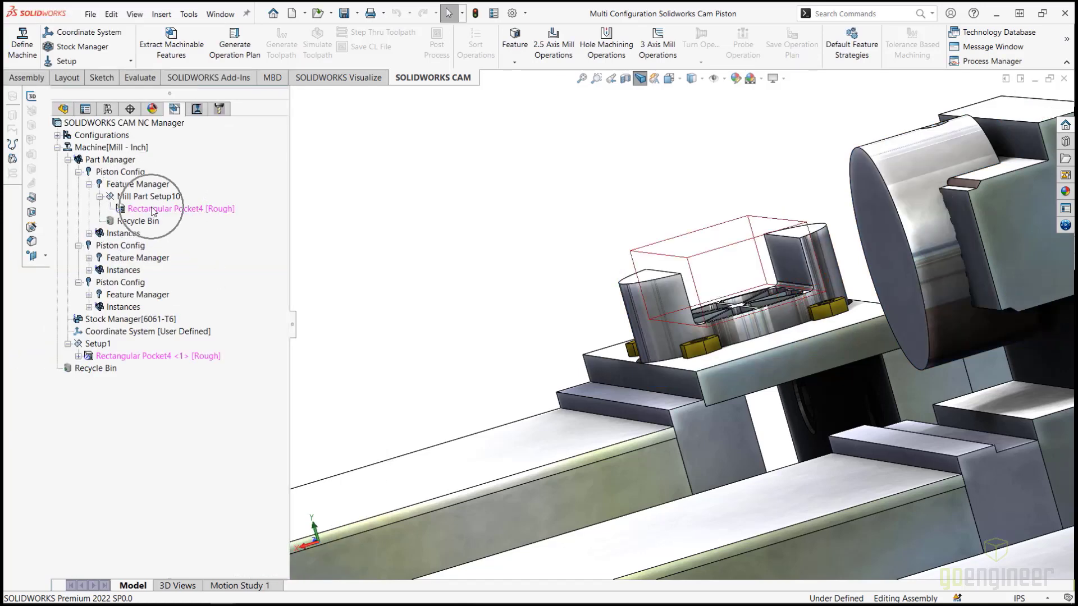
pyautogui.click(151, 210)
pyautogui.moveTo(522, 278); pyautogui.dragTo(540, 321, button='middle')
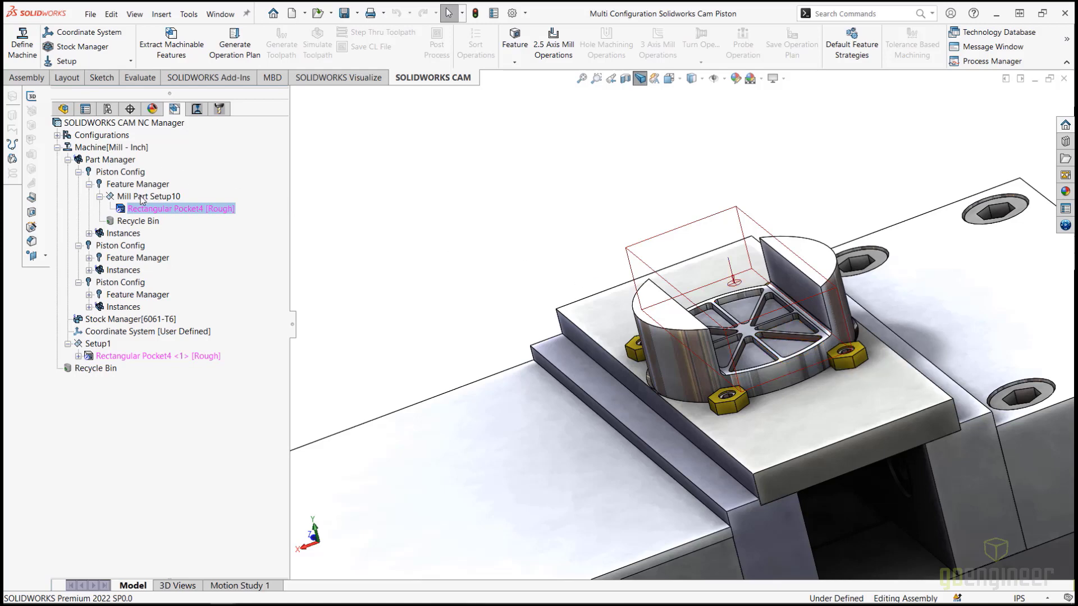
# Step: Start a 2.5 axis Pocket feature in the rod slot piston's mill part setup and select the eight triangular pocket floor faces between the ribs
pyautogui.rightClick(142, 200)
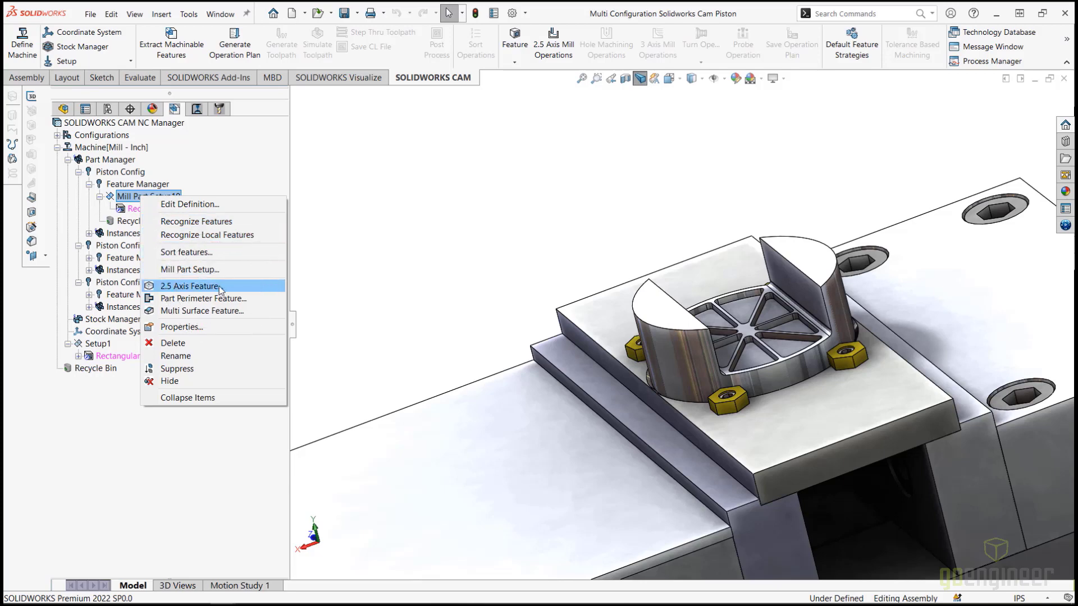
pyautogui.click(189, 286)
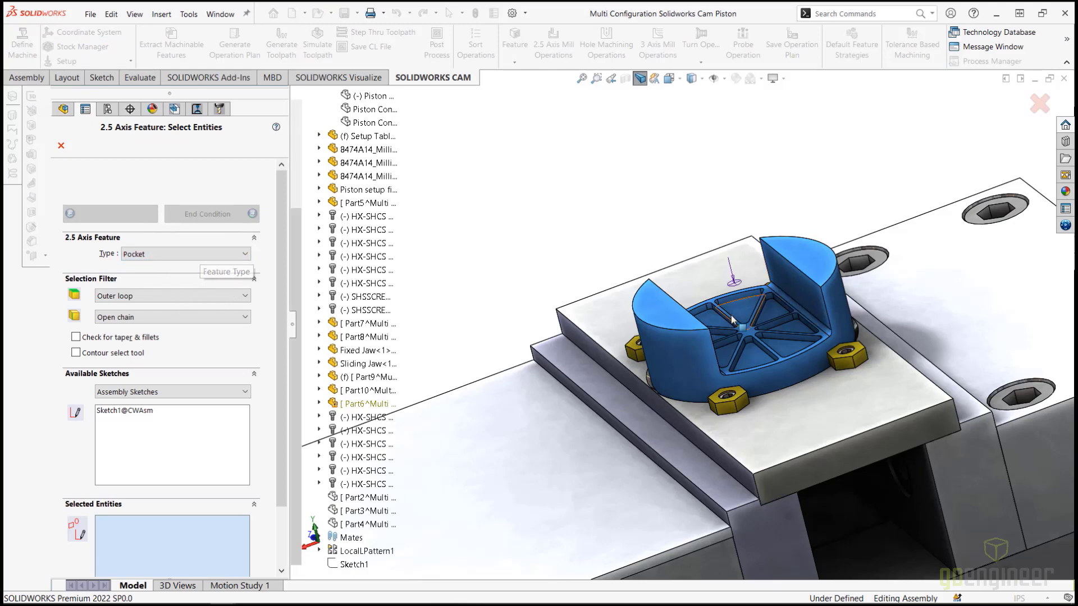
pyautogui.moveTo(733, 320); pyautogui.dragTo(705, 328, button='middle')
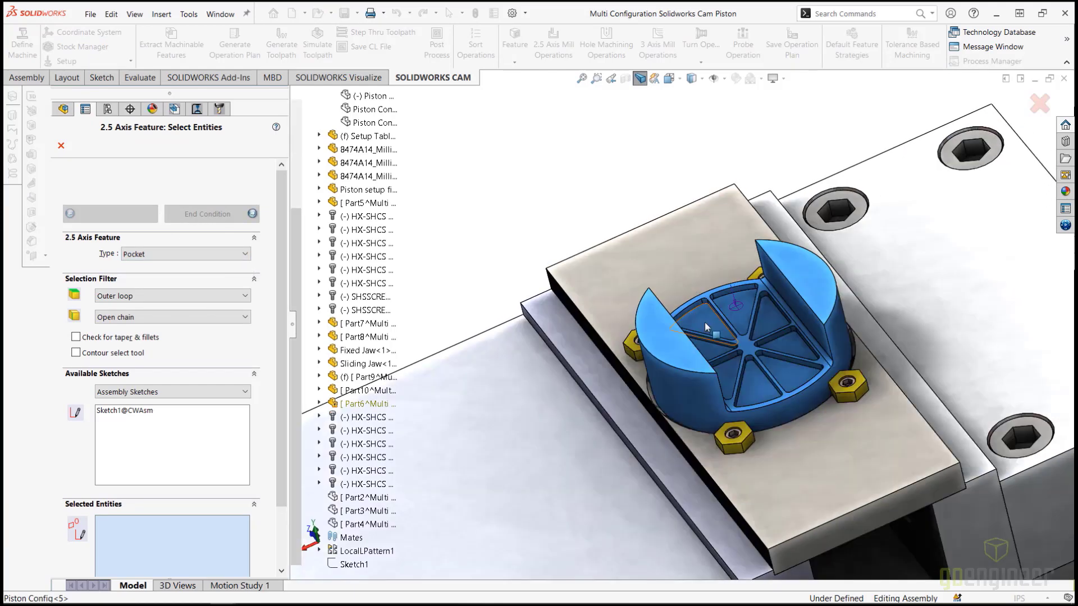
pyautogui.click(705, 323)
pyautogui.click(740, 316)
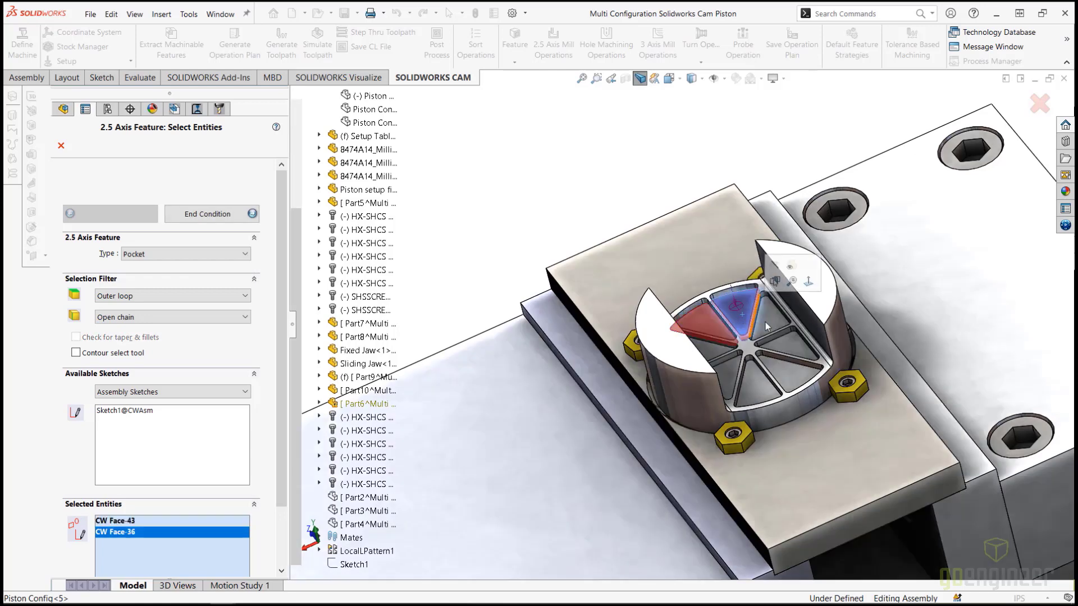
pyautogui.click(768, 321)
pyautogui.click(792, 360)
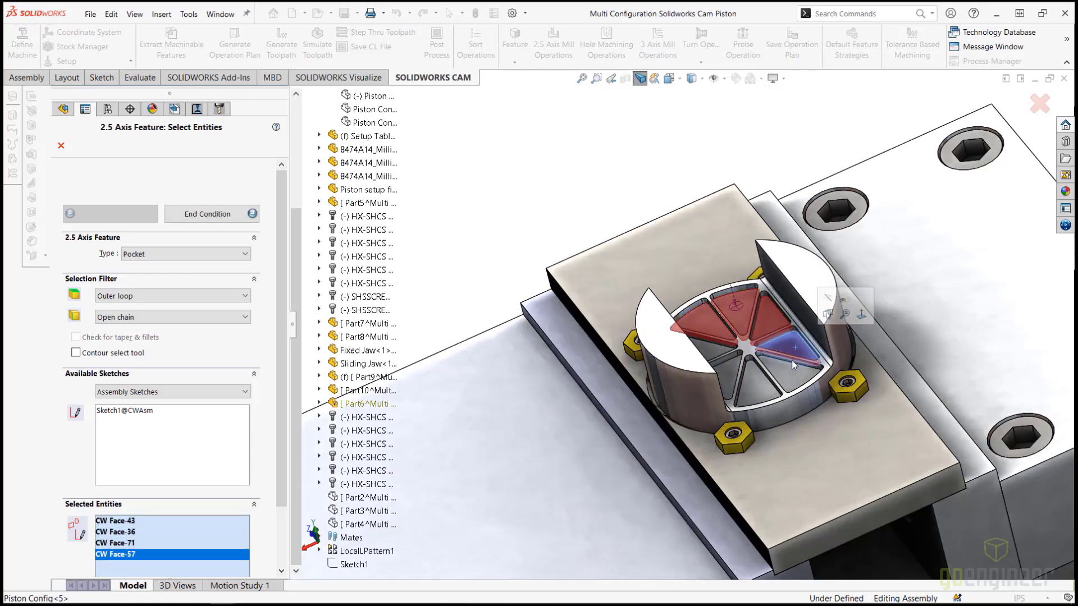
pyautogui.click(787, 373)
pyautogui.click(763, 387)
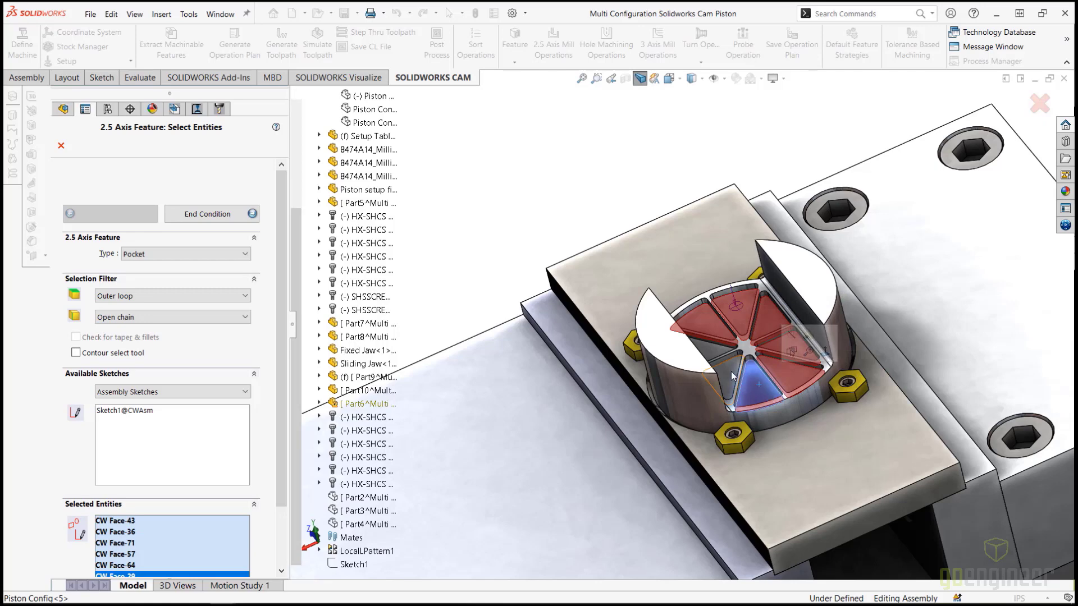
pyautogui.click(733, 377)
pyautogui.click(714, 356)
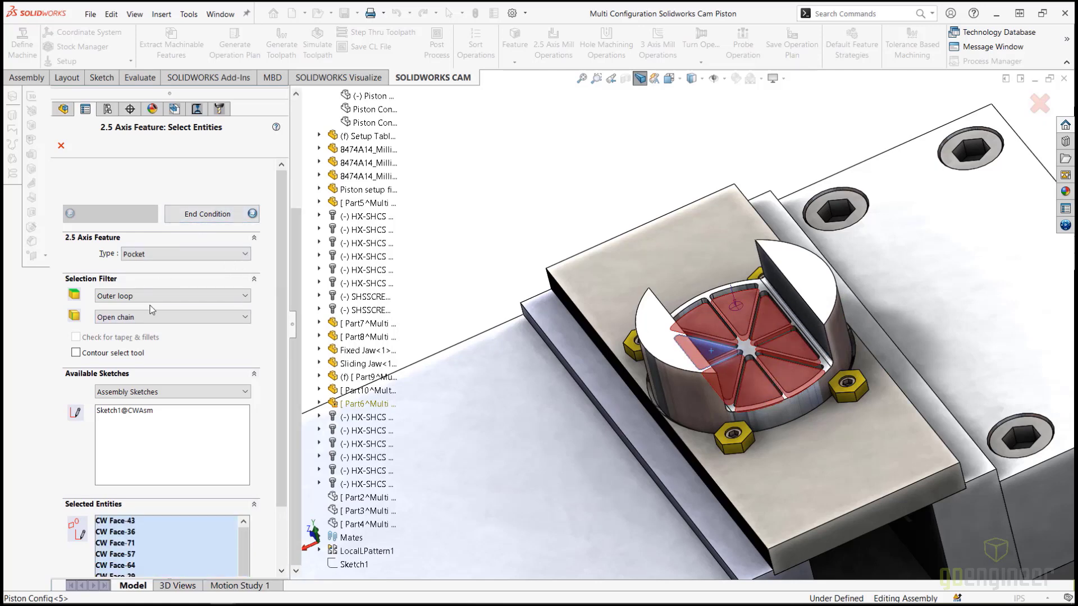
pyautogui.scroll(-1, 167, 533)
# Step: Set the pockets' strategy to Rough with an Upto Face end condition at the top face of the ribs, and accept the feature
pyautogui.click(205, 220)
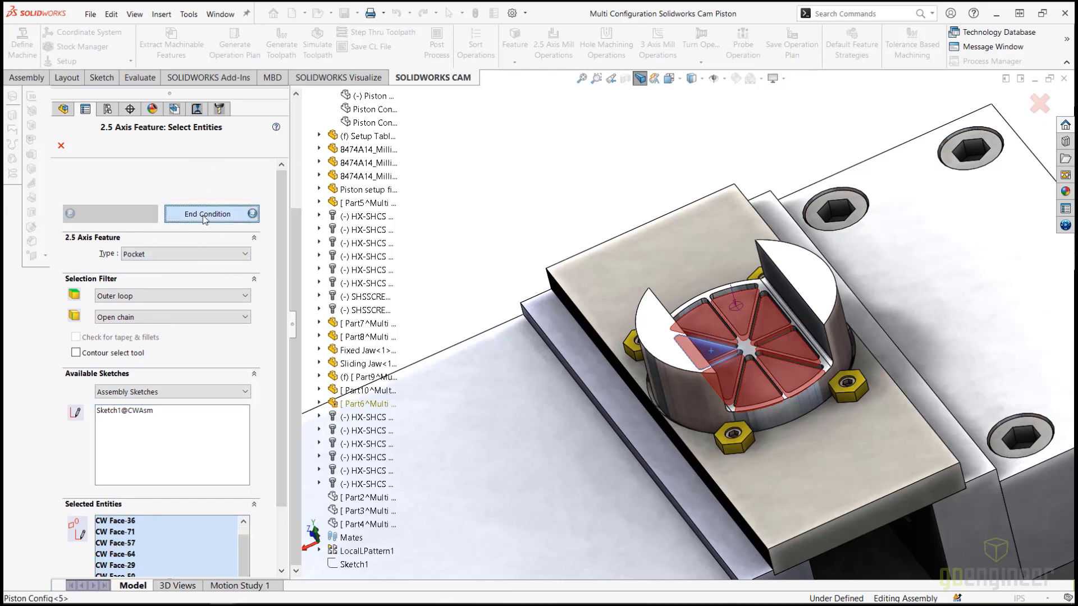
pyautogui.click(194, 275)
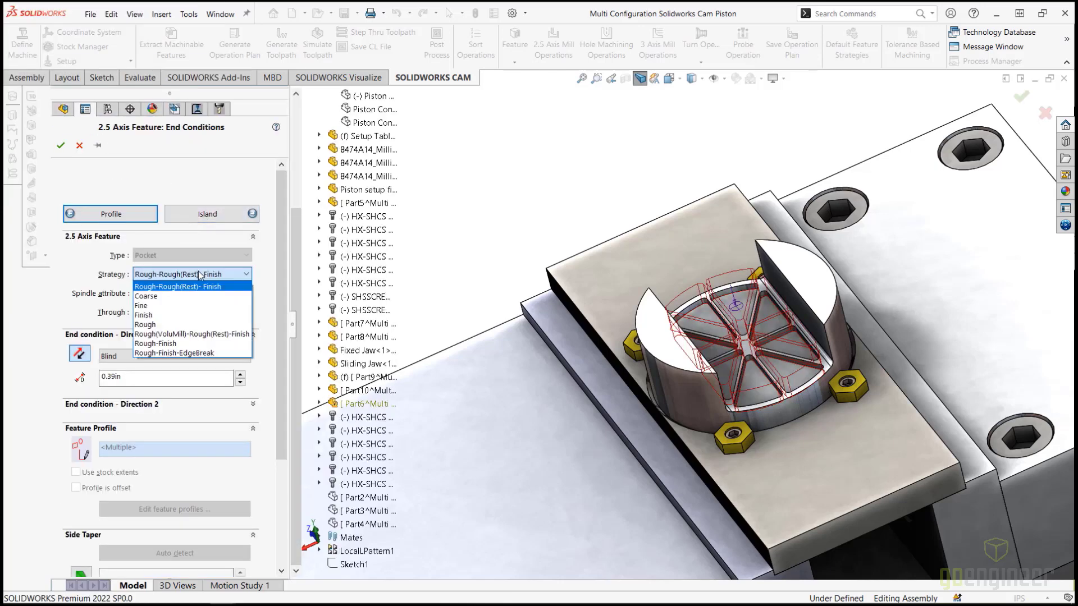
pyautogui.click(158, 324)
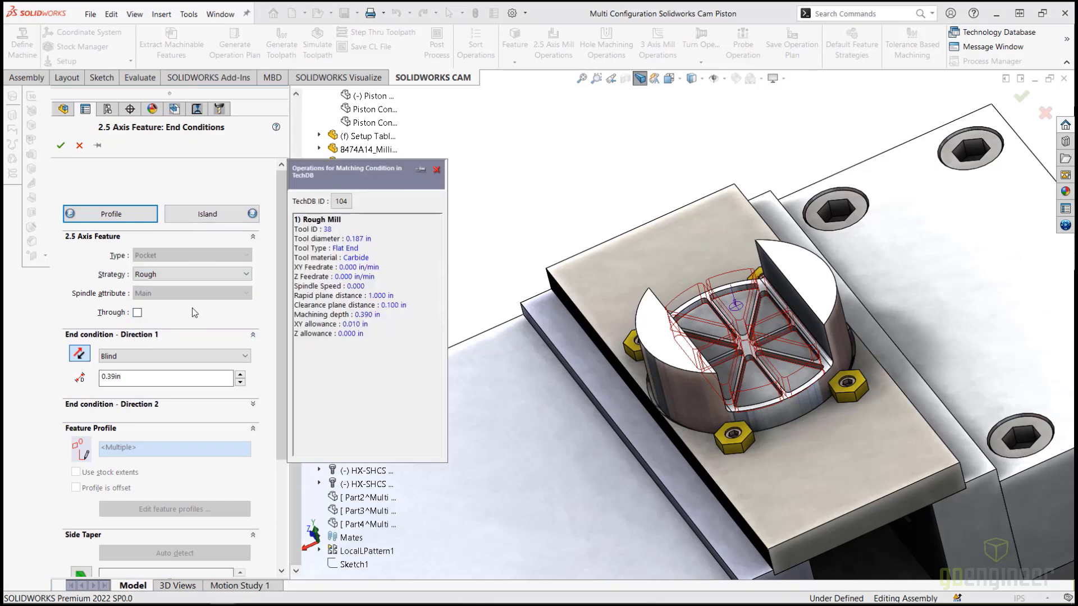
pyautogui.scroll(-5, 784, 364)
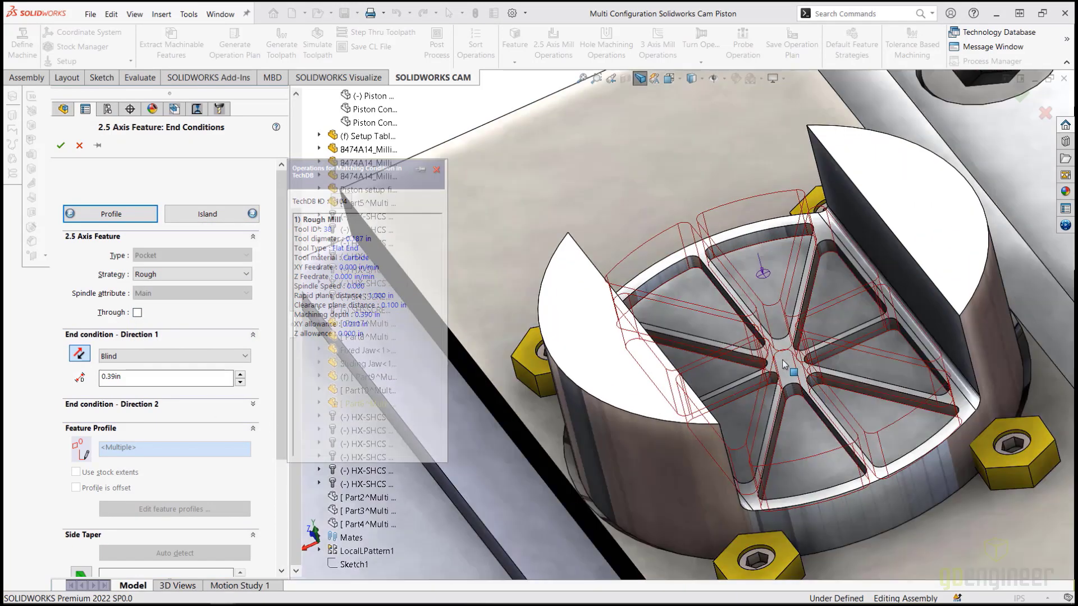
pyautogui.click(784, 363)
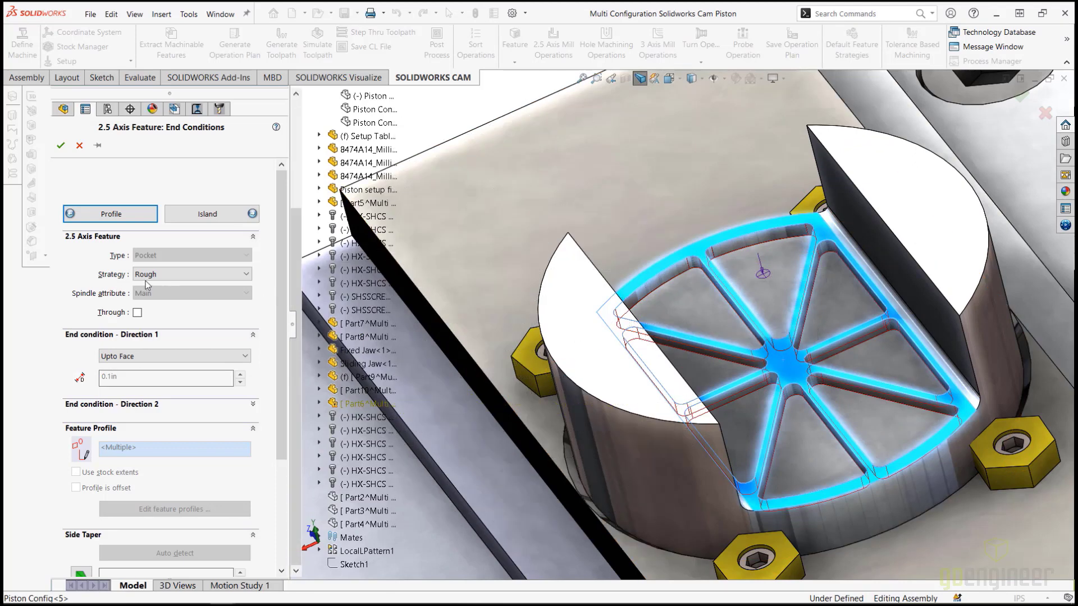
pyautogui.click(60, 146)
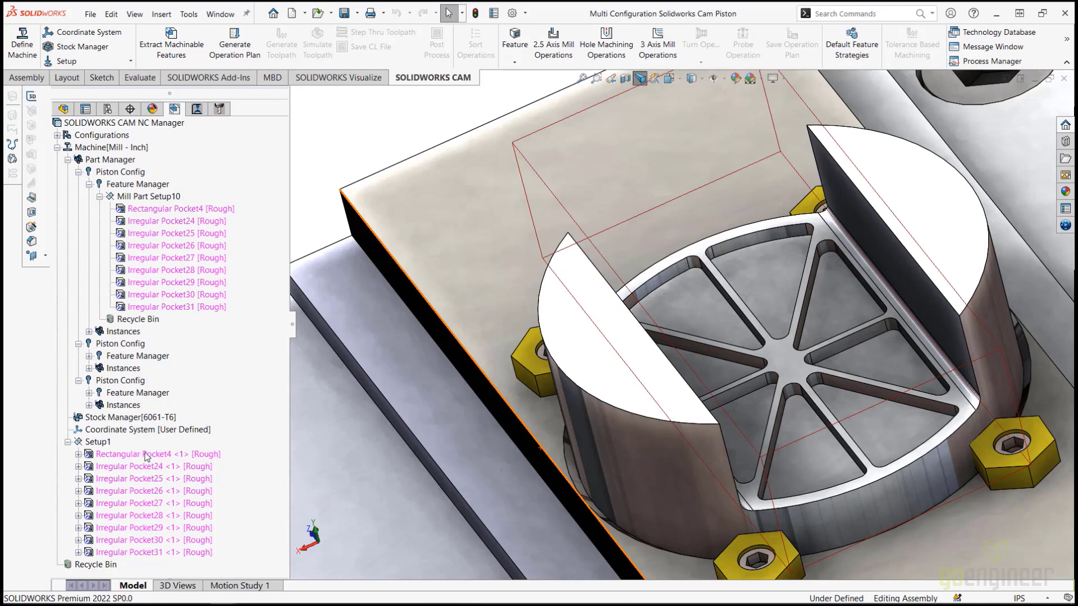
# Step: Collapse the rod slot piston's Feature Manager in the CAM tree and bring all three vises into view
pyautogui.scroll(5, 662, 337)
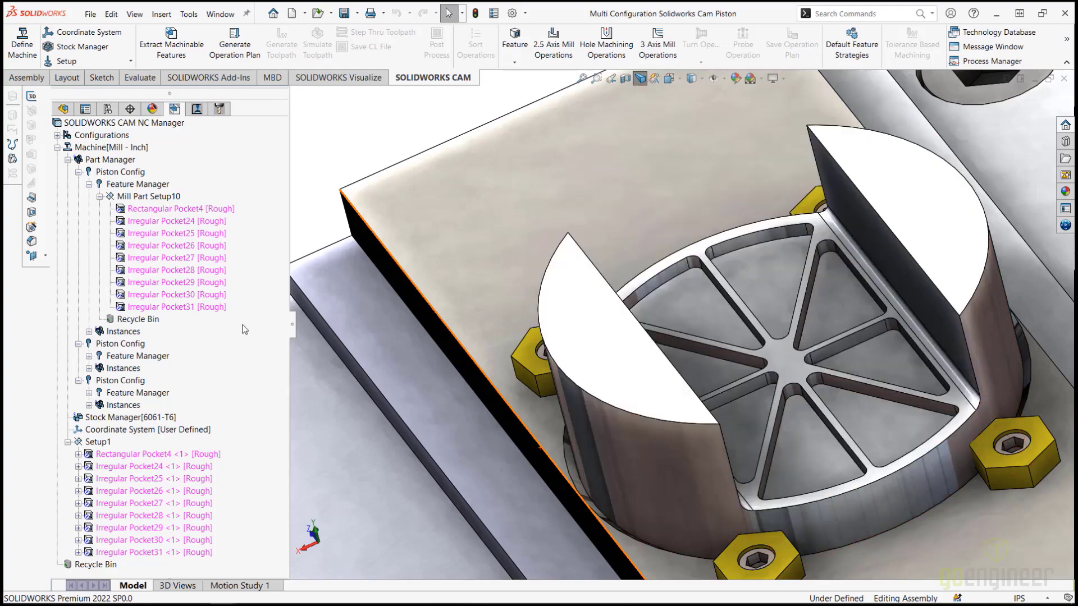
pyautogui.scroll(5, 706, 470)
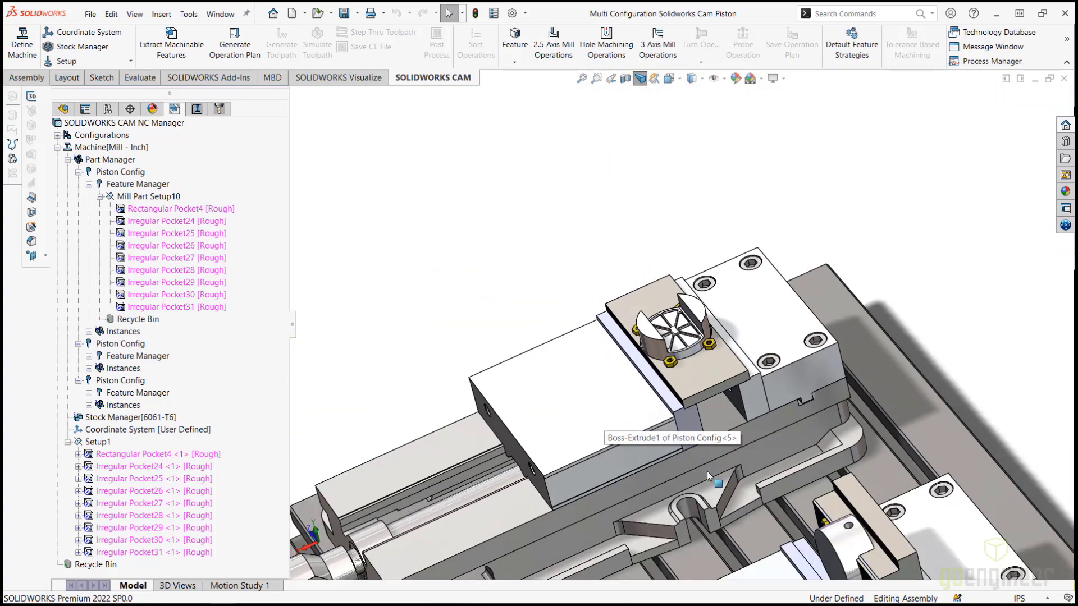
pyautogui.scroll(-2, 730, 469)
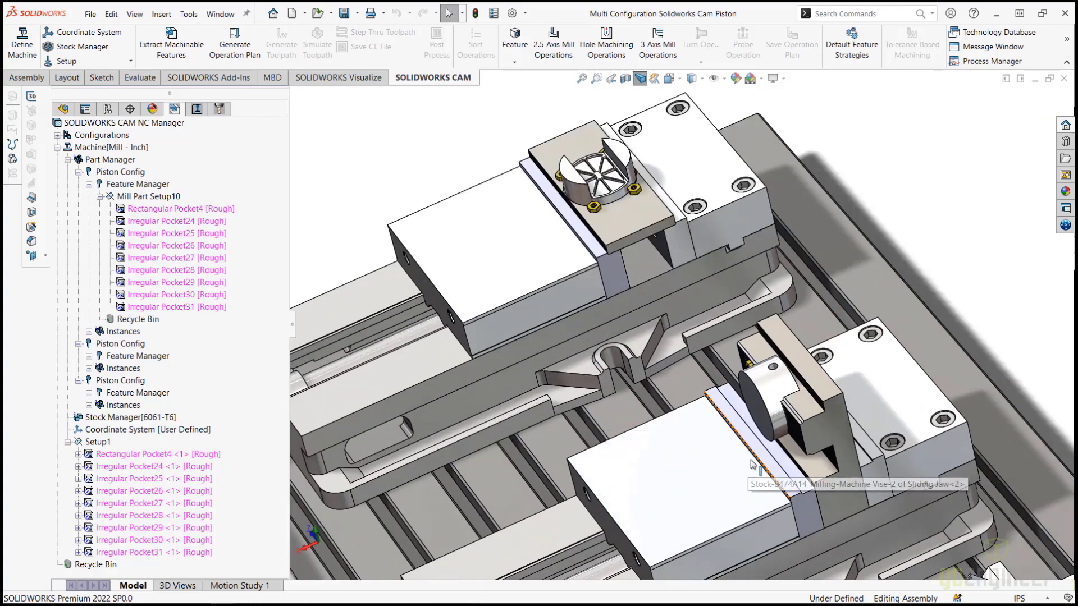
pyautogui.moveTo(750, 465); pyautogui.dragTo(435, 408, button='middle')
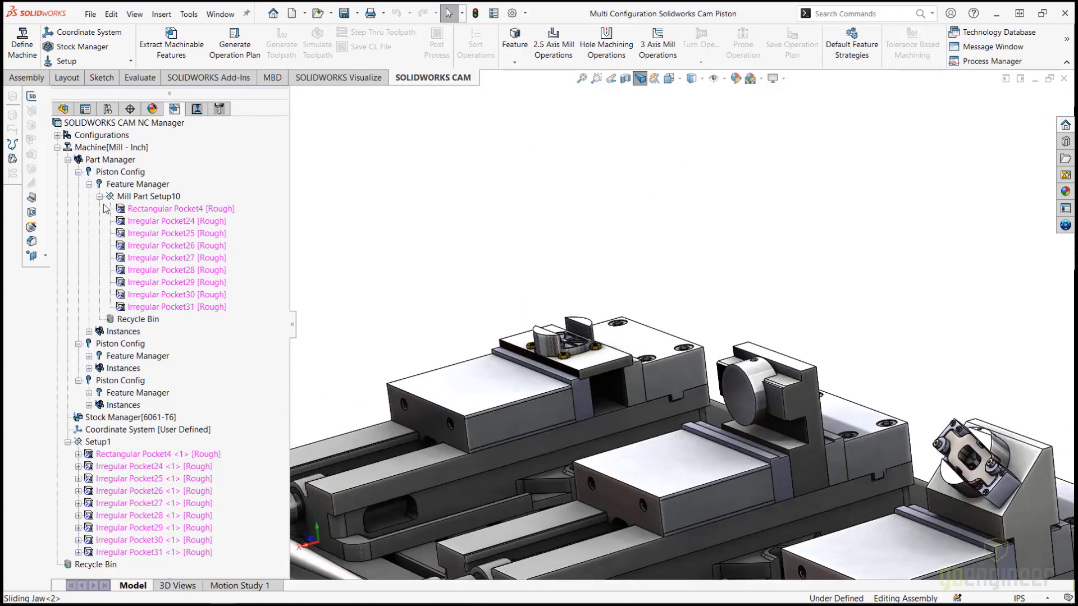
pyautogui.click(90, 186)
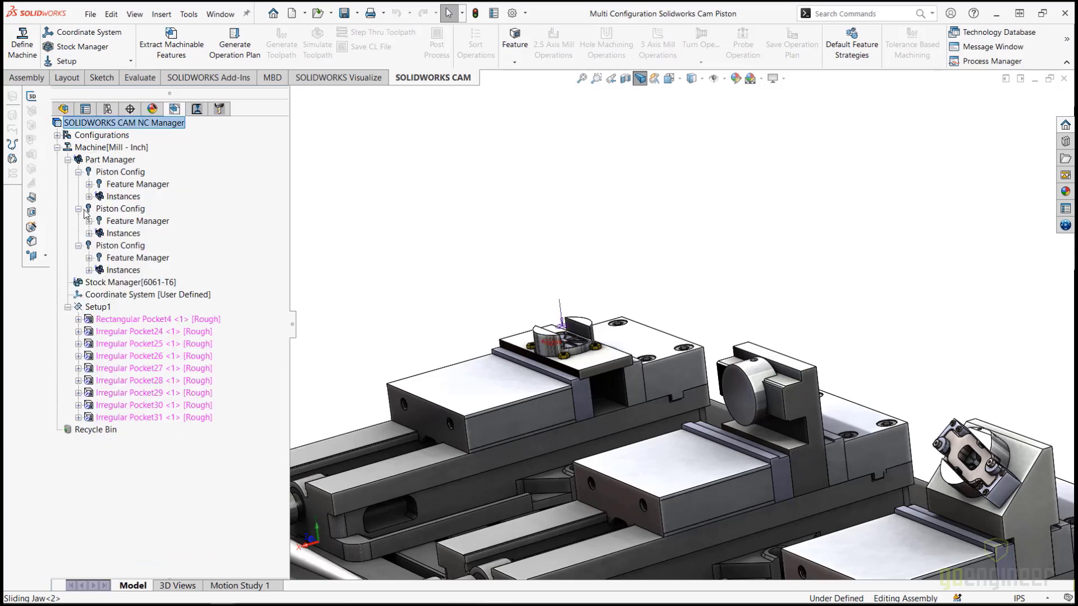
# Step: Insert a mill part setup for the wrist pin hole piston, using Plane3@CWPart as its axis direction
pyautogui.click(122, 223)
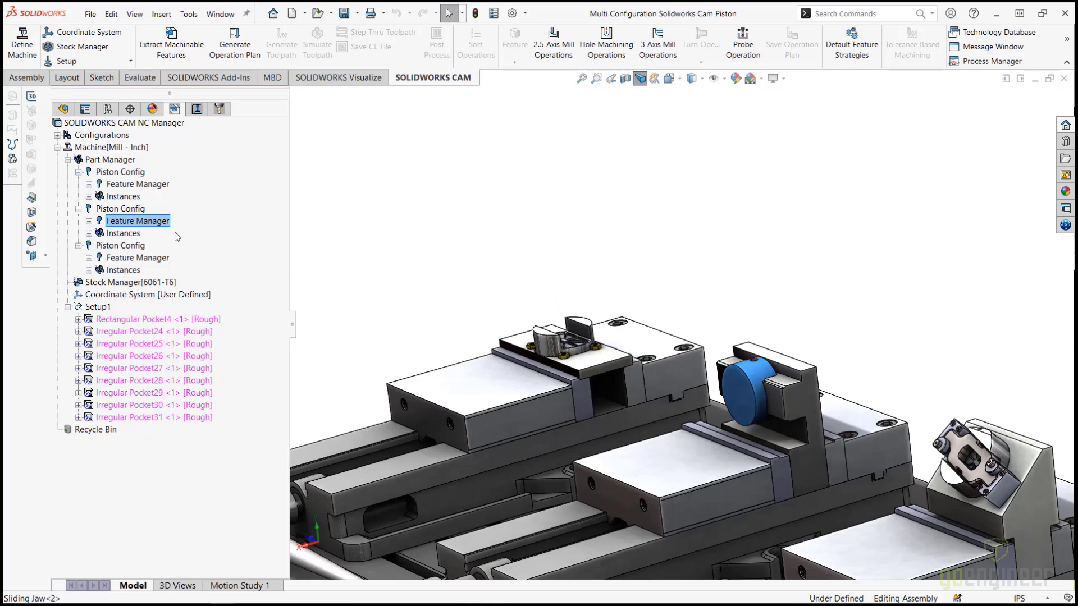
pyautogui.click(89, 221)
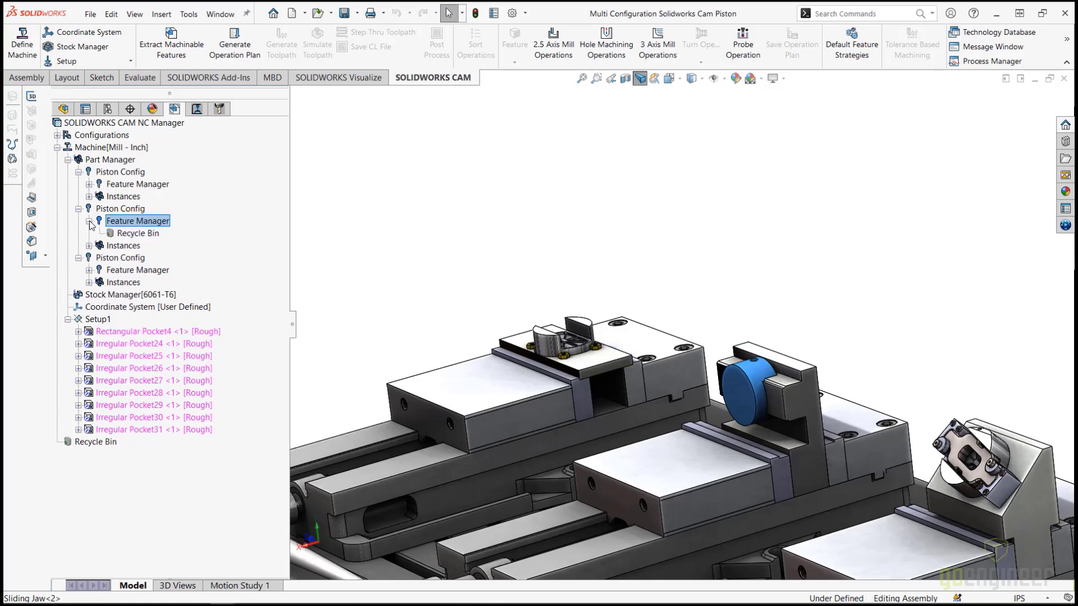
pyautogui.rightClick(124, 224)
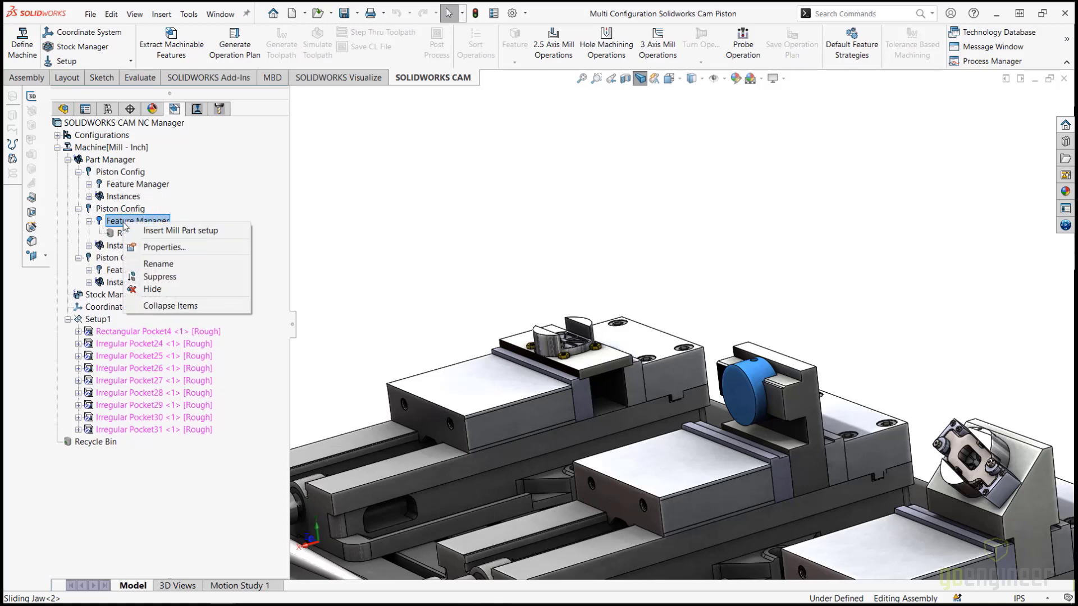
pyautogui.click(160, 231)
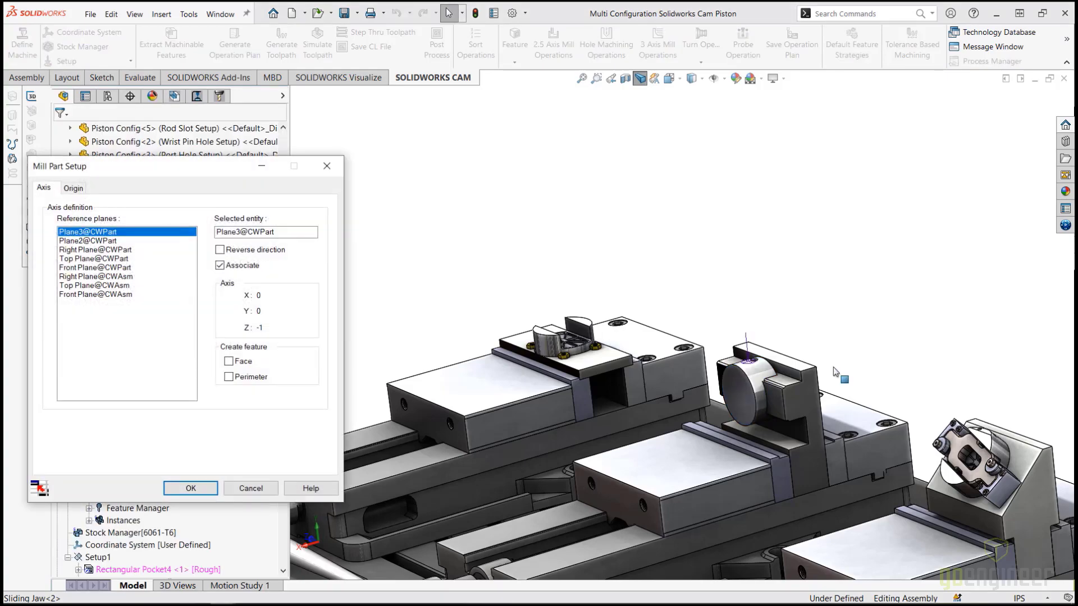
pyautogui.scroll(-5, 733, 357)
pyautogui.moveTo(733, 356)
pyautogui.mouseDown(button='middle')
pyautogui.moveTo(751, 345)
pyautogui.moveTo(740, 351)
pyautogui.mouseUp(button='middle')
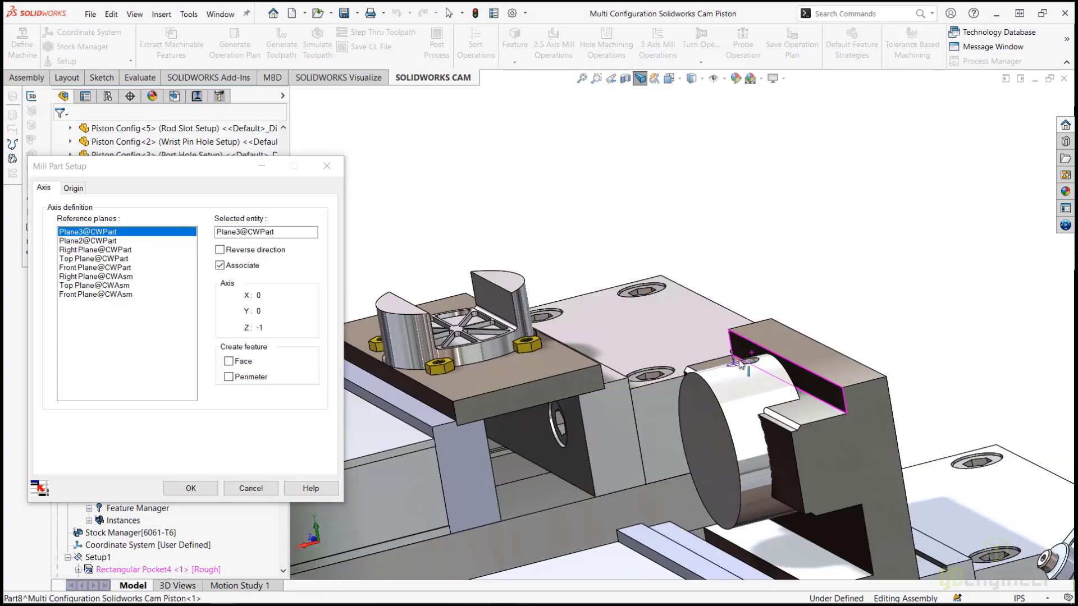
pyautogui.scroll(-5, 747, 354)
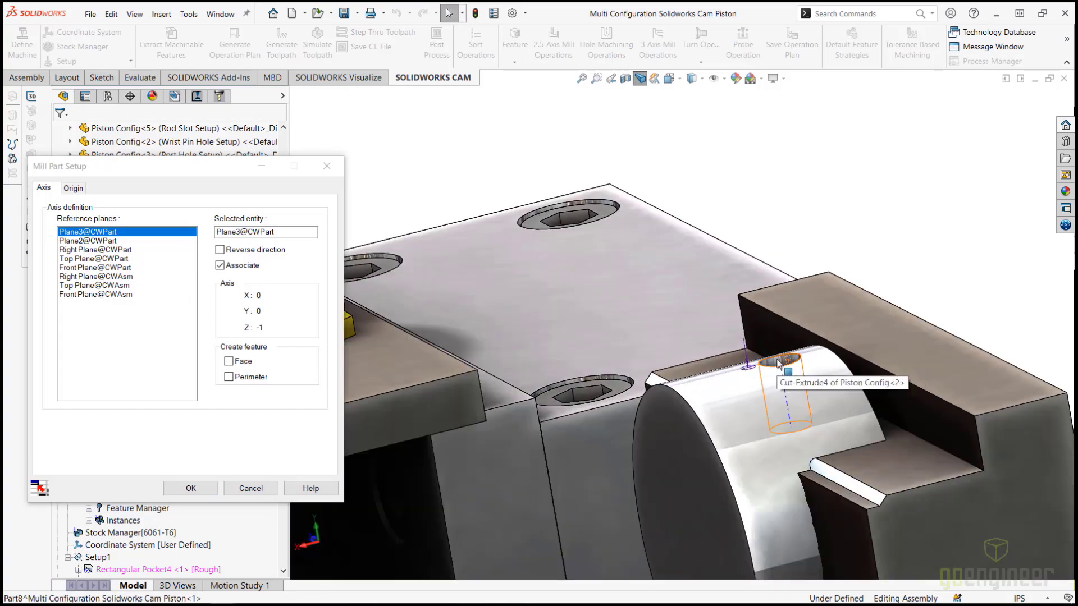
pyautogui.scroll(5, 779, 363)
pyautogui.click(191, 488)
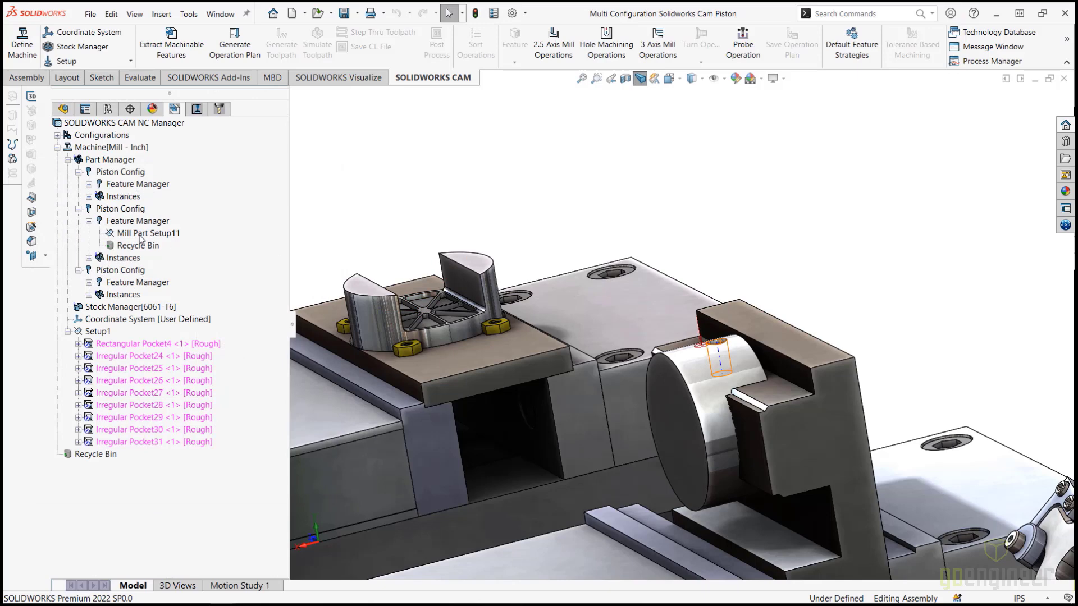
# Step: Start a 2.5 axis feature of type Hole in the wrist pin piston's mill part setup and select the wrist pin hole's cylindrical face
pyautogui.rightClick(139, 238)
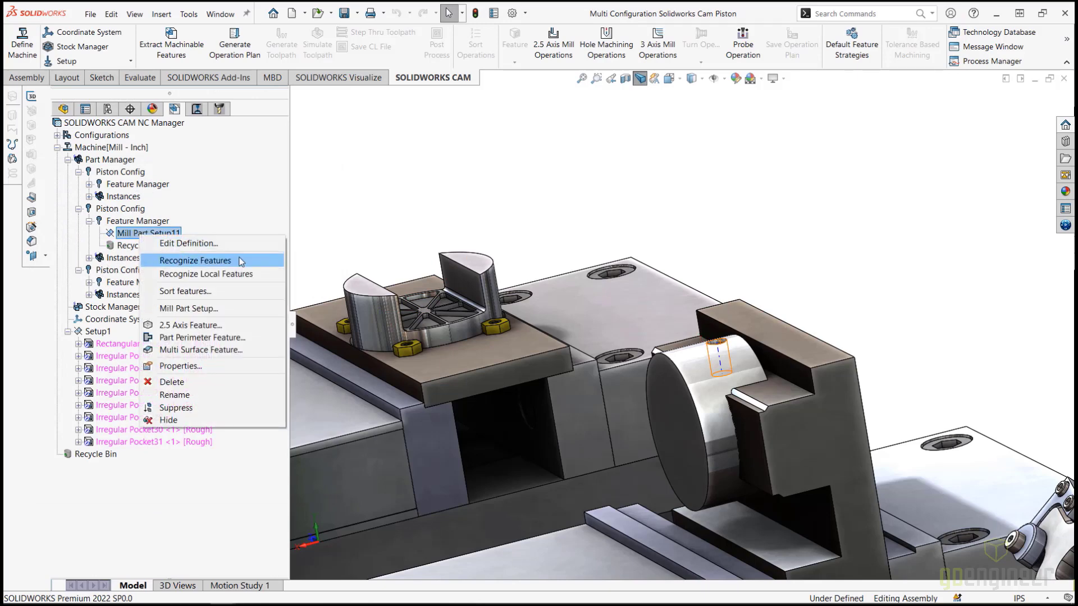
pyautogui.click(202, 325)
pyautogui.click(227, 256)
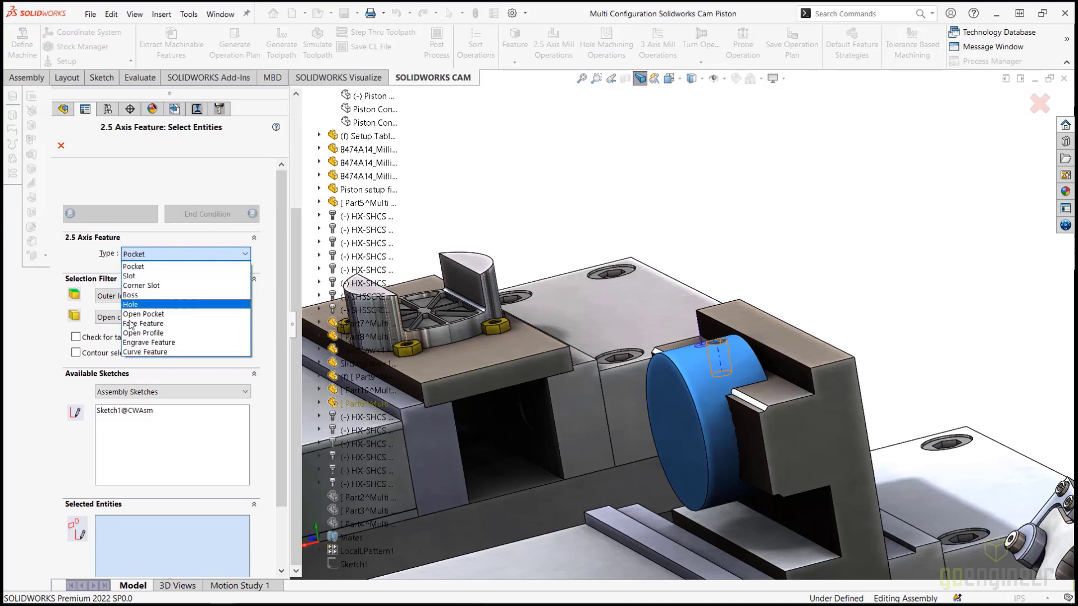
pyautogui.click(141, 307)
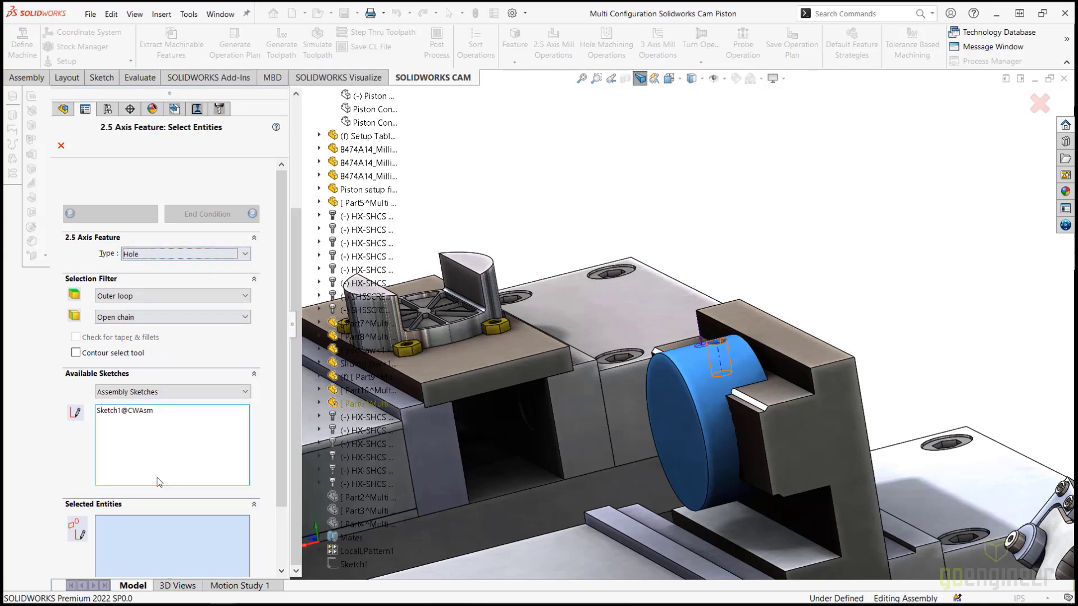
pyautogui.scroll(-3, 730, 342)
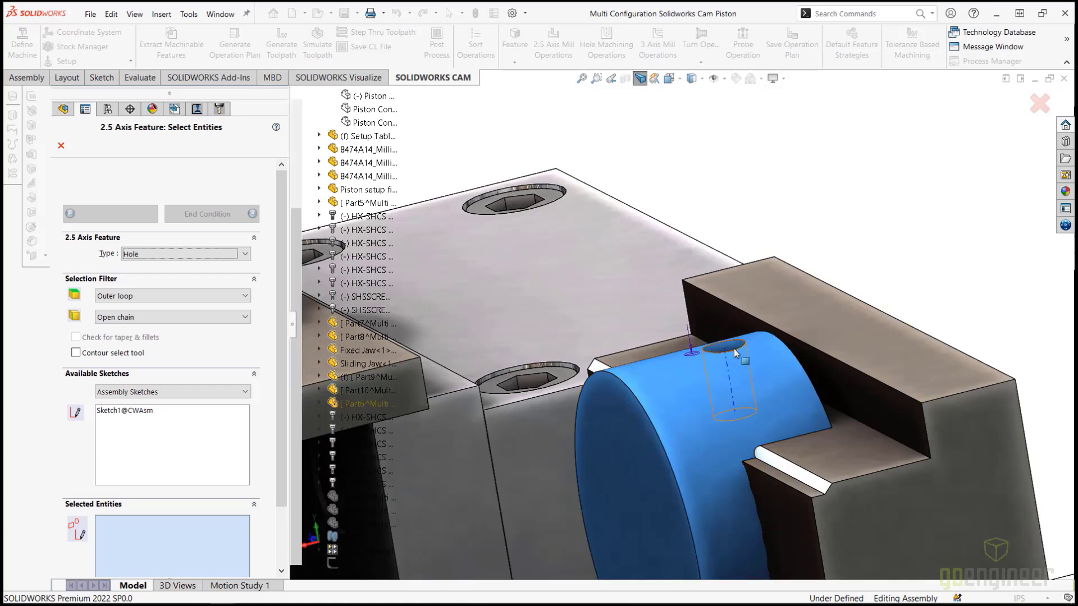
pyautogui.moveTo(725, 362); pyautogui.dragTo(737, 376, button='middle')
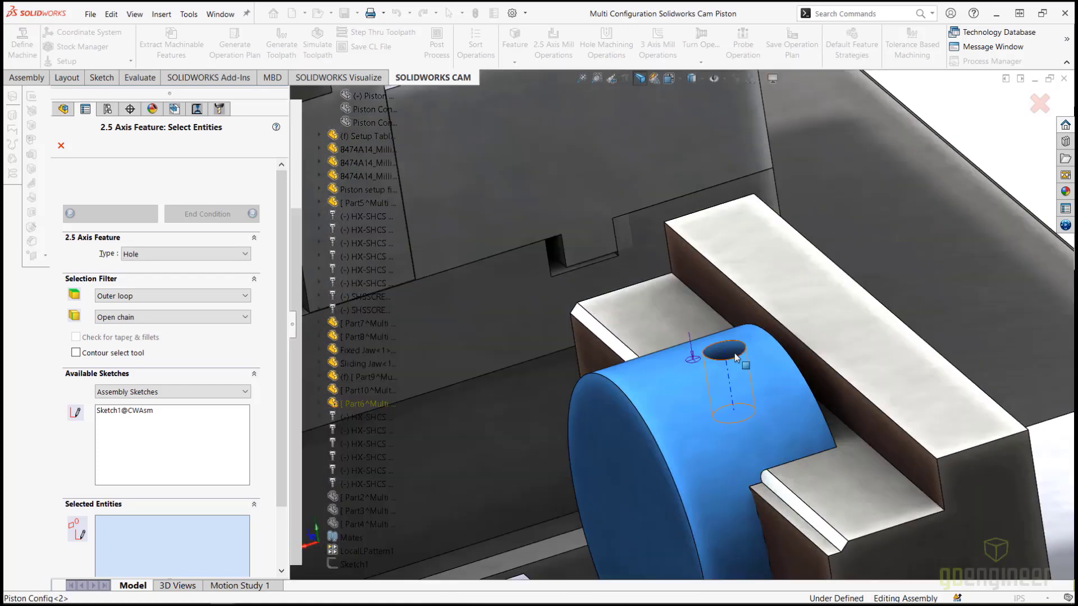
pyautogui.click(732, 358)
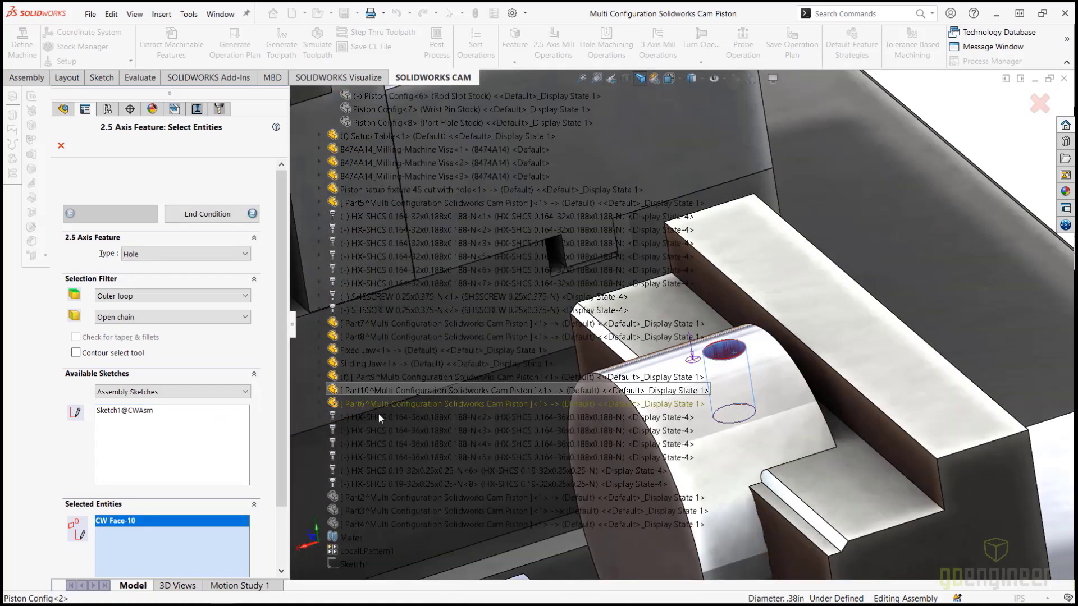
pyautogui.click(126, 524)
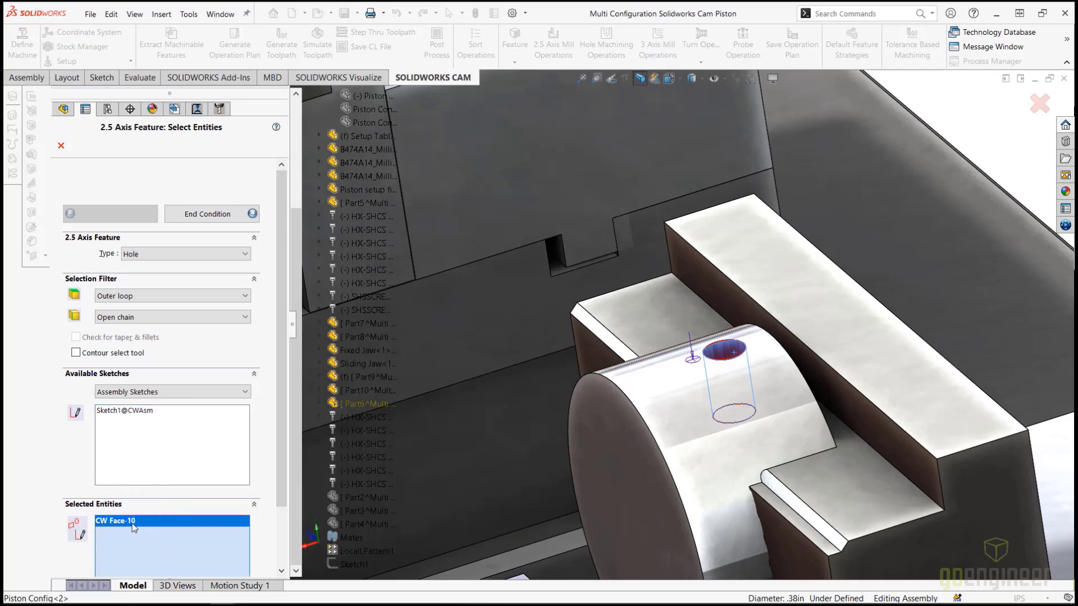
# Step: Set the wrist pin hole's end condition to Blind with a depth of 3.2 in, accept the feature, and highlight it under Setup1
pyautogui.click(202, 216)
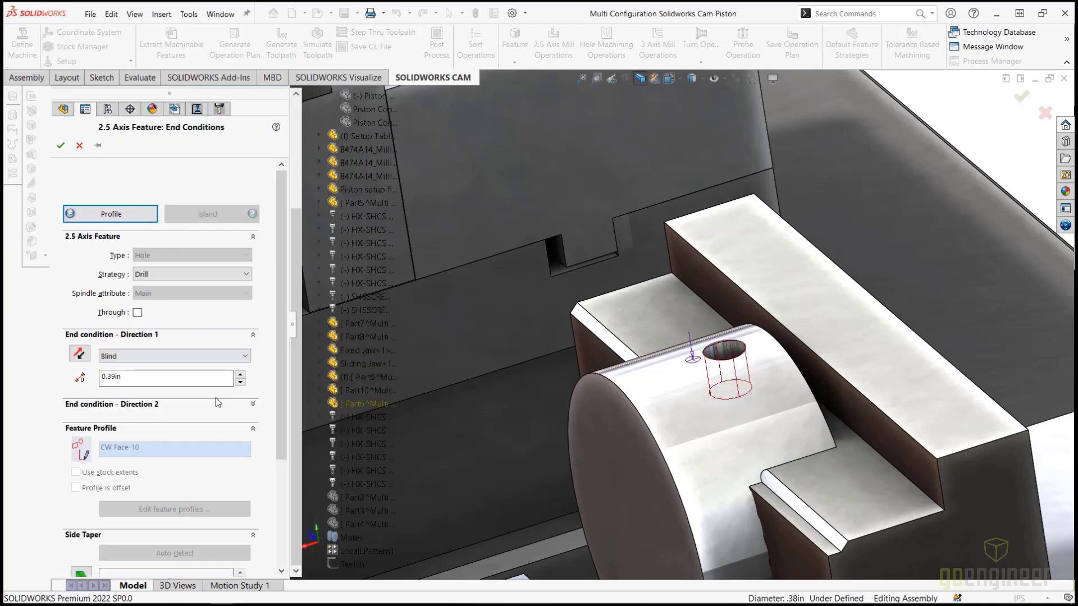
pyautogui.doubleClick(139, 377)
pyautogui.write('3.2')
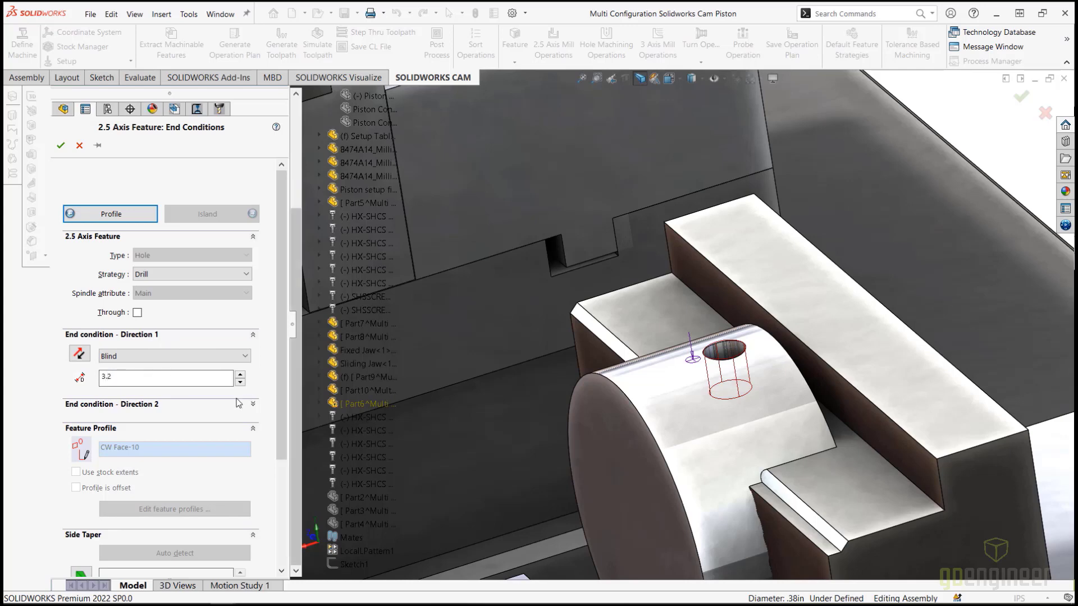
pyautogui.scroll(3, 665, 397)
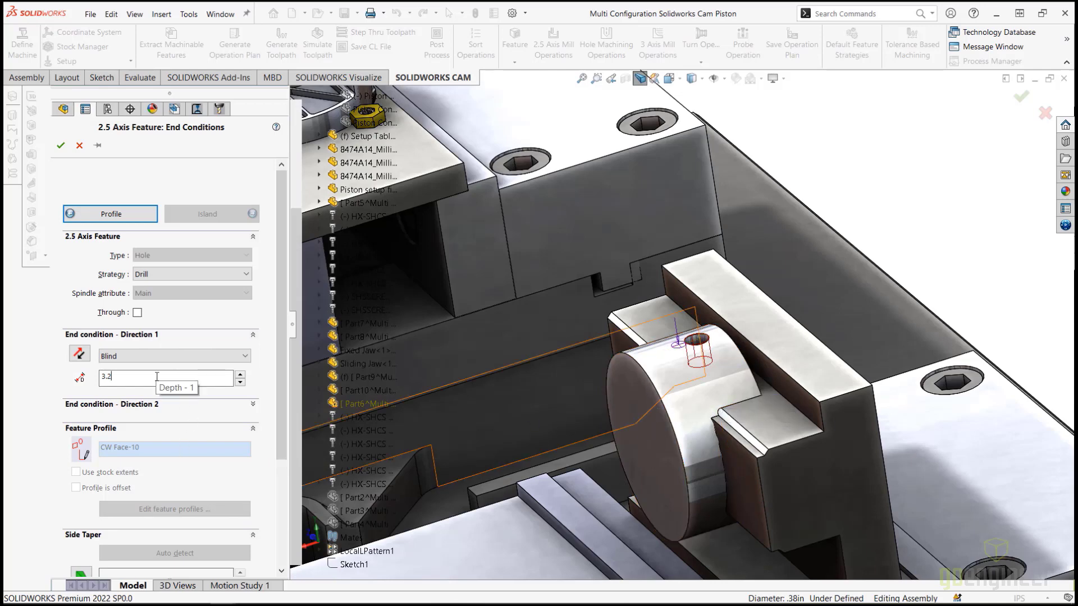
pyautogui.scroll(3, 657, 458)
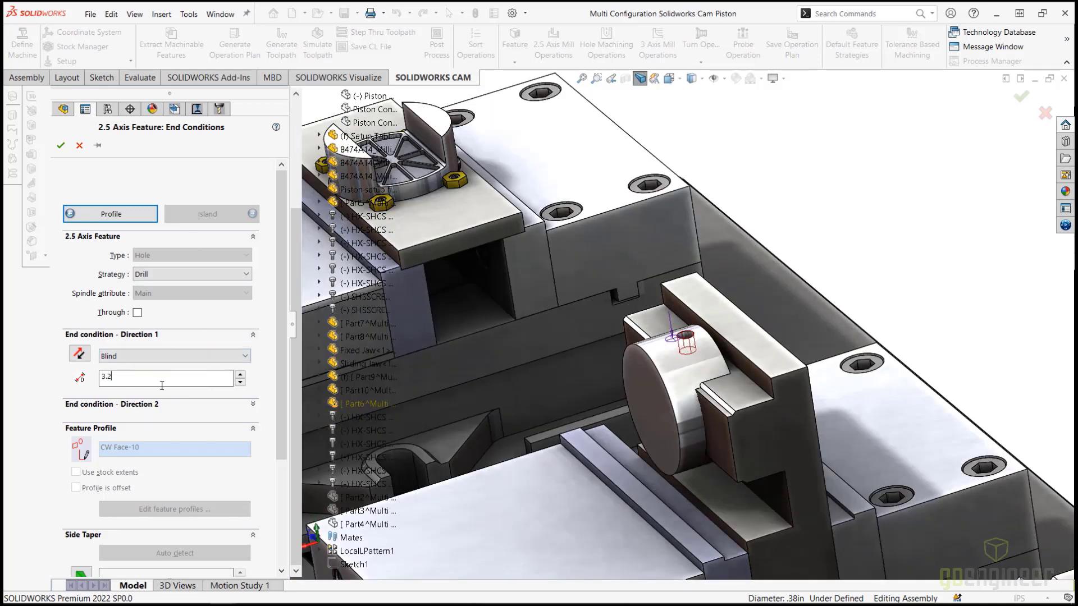
pyautogui.click(61, 146)
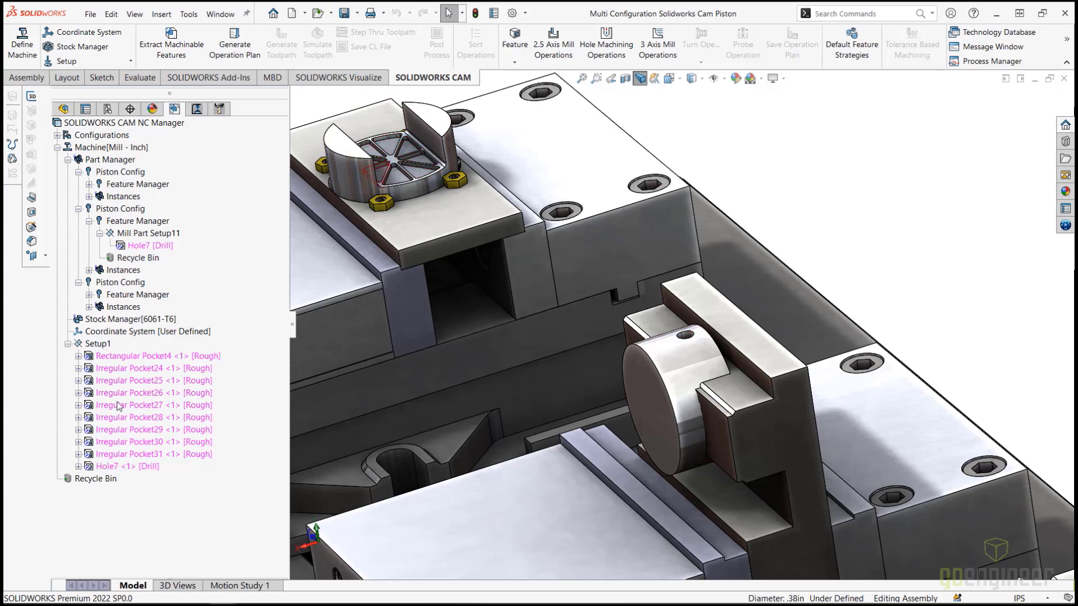
pyautogui.click(117, 466)
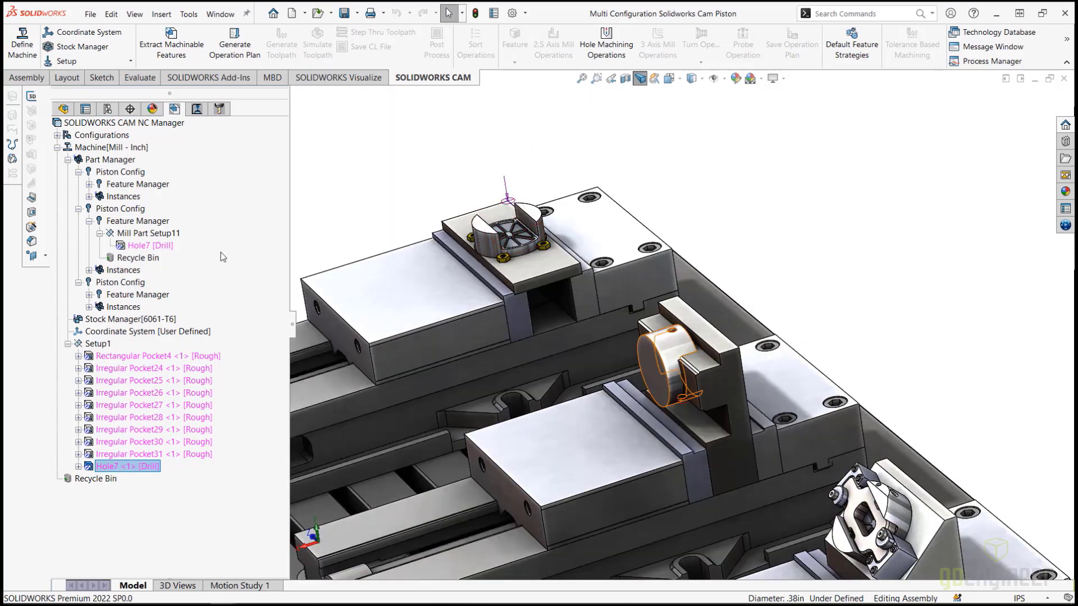
# Step: Insert a mill part setup for the port hole piston, using the small angled face around the port hole as its axis direction
pyautogui.click(118, 295)
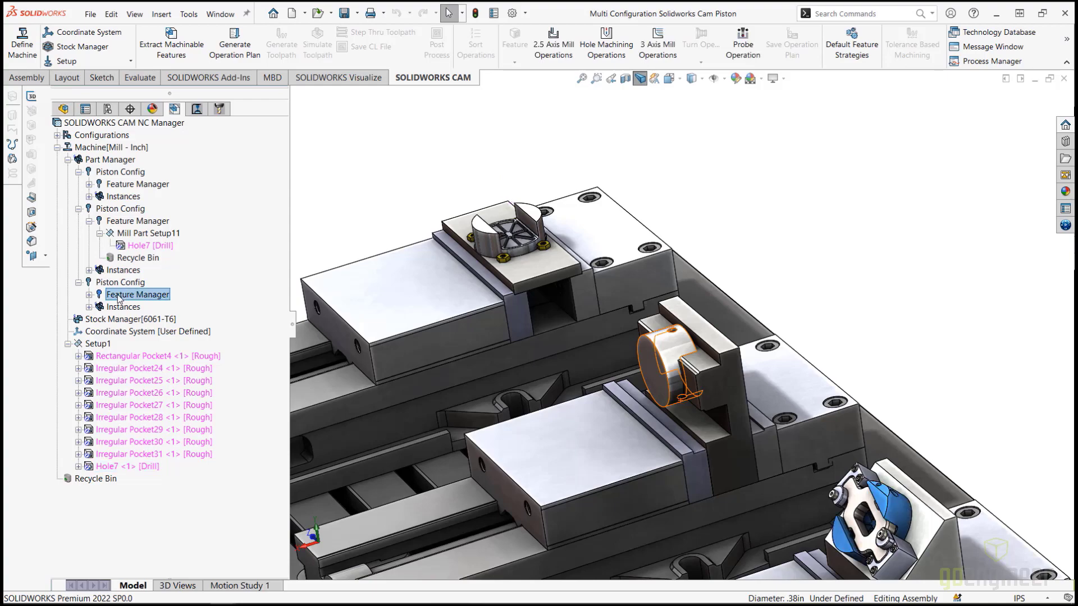
pyautogui.scroll(3, 793, 444)
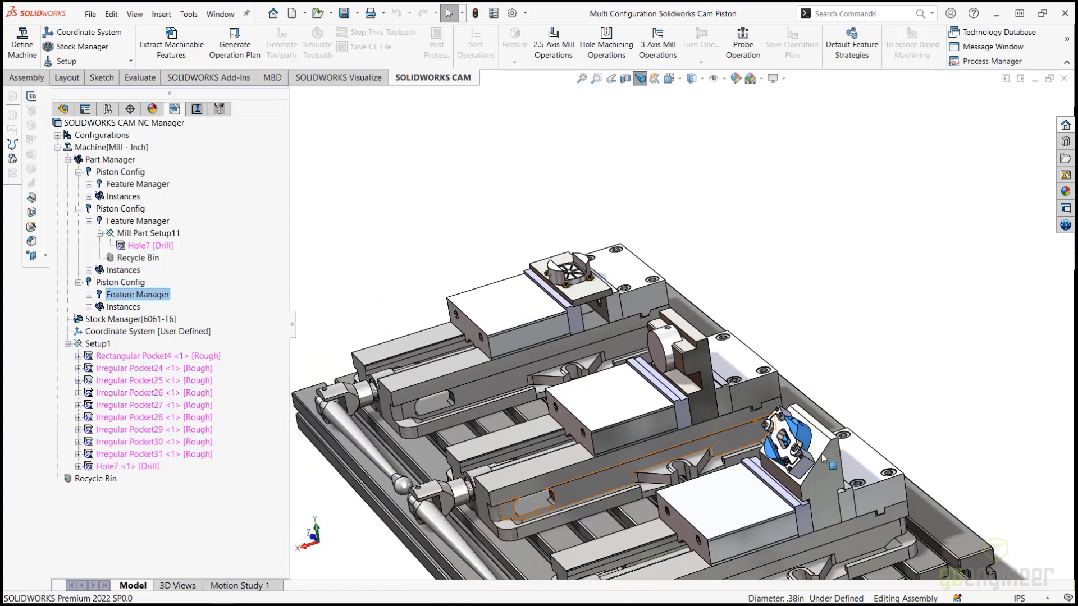
pyautogui.scroll(-5, 793, 444)
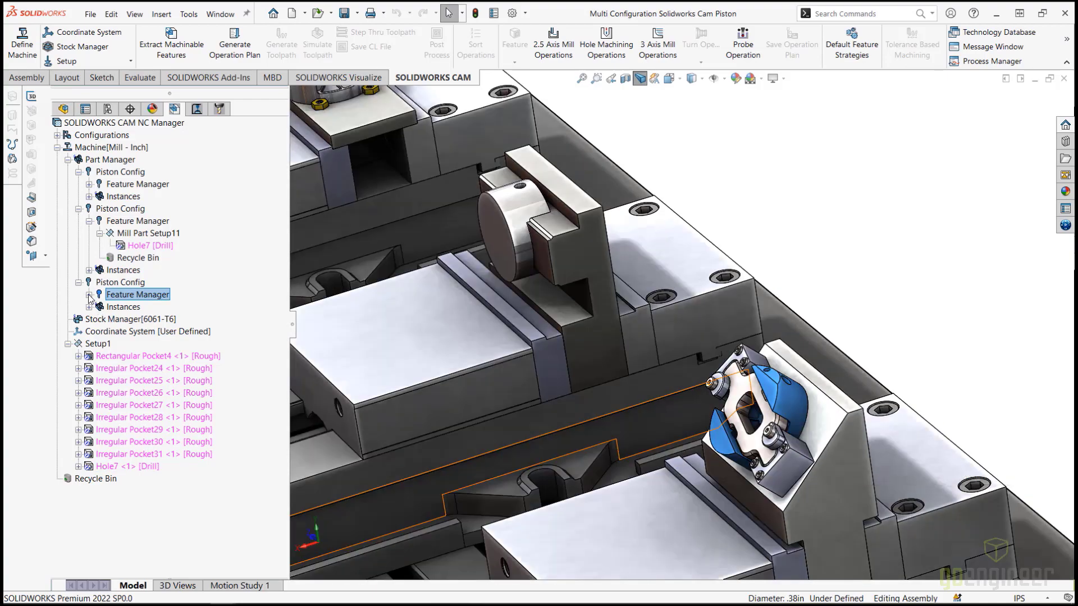
pyautogui.rightClick(135, 300)
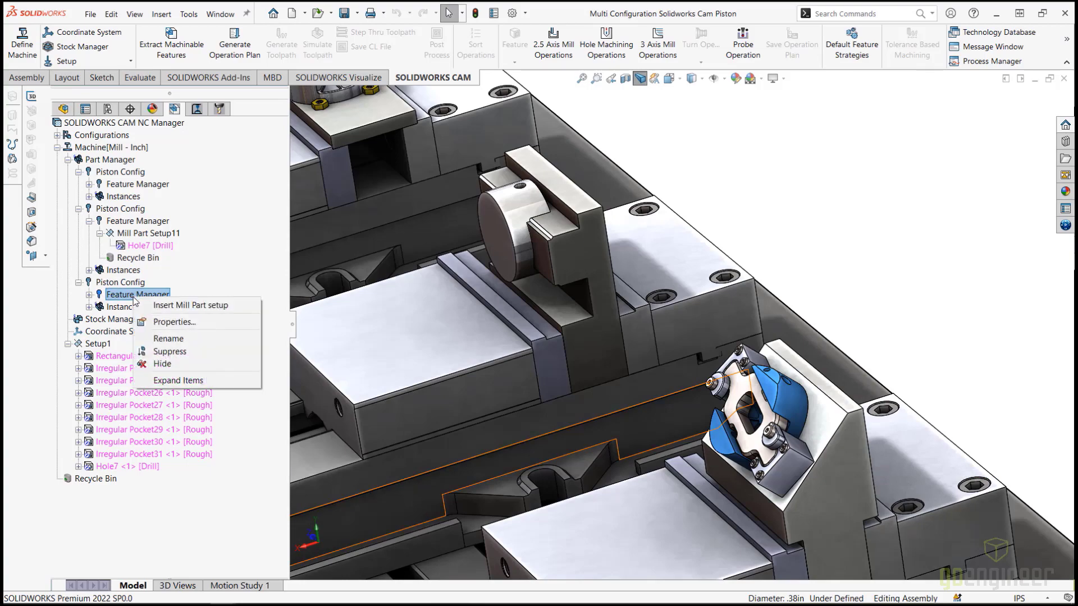
pyautogui.click(176, 309)
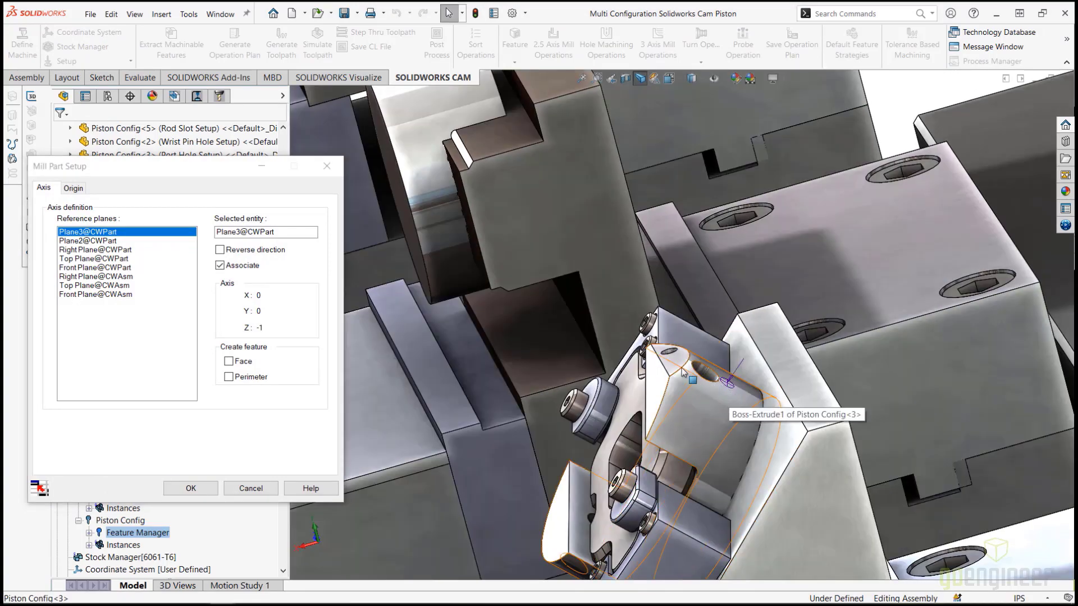
pyautogui.scroll(-2, 683, 372)
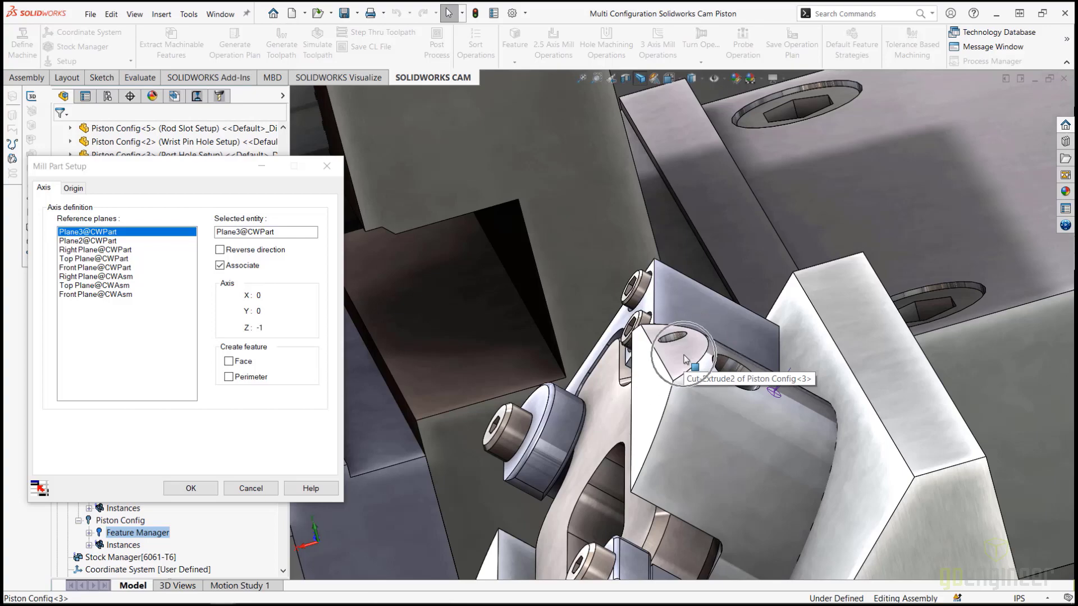
pyautogui.click(684, 358)
pyautogui.scroll(3, 684, 357)
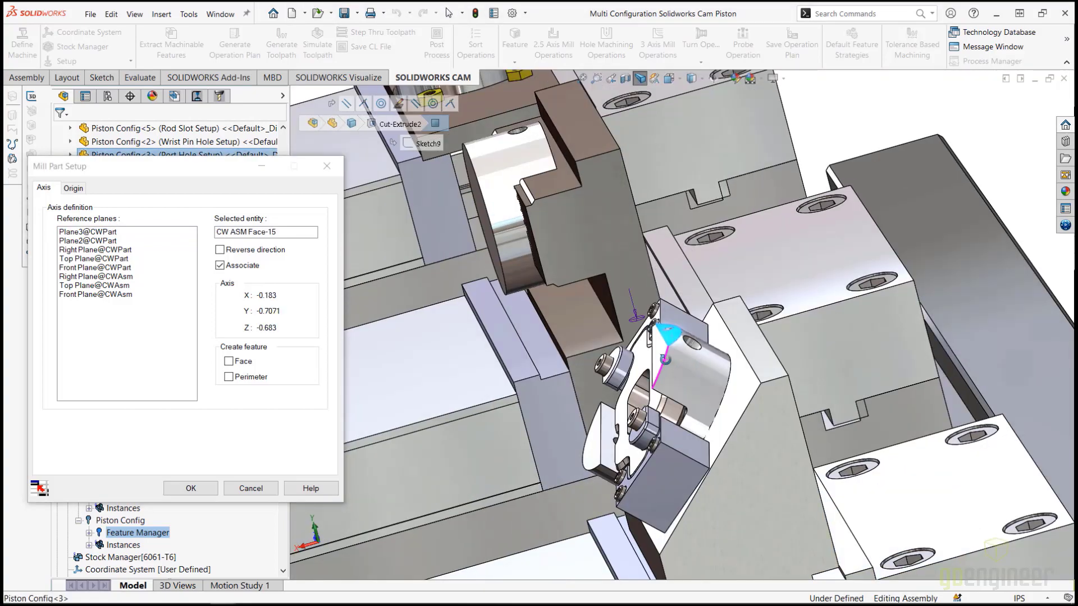
pyautogui.moveTo(665, 359); pyautogui.dragTo(674, 368, button='middle')
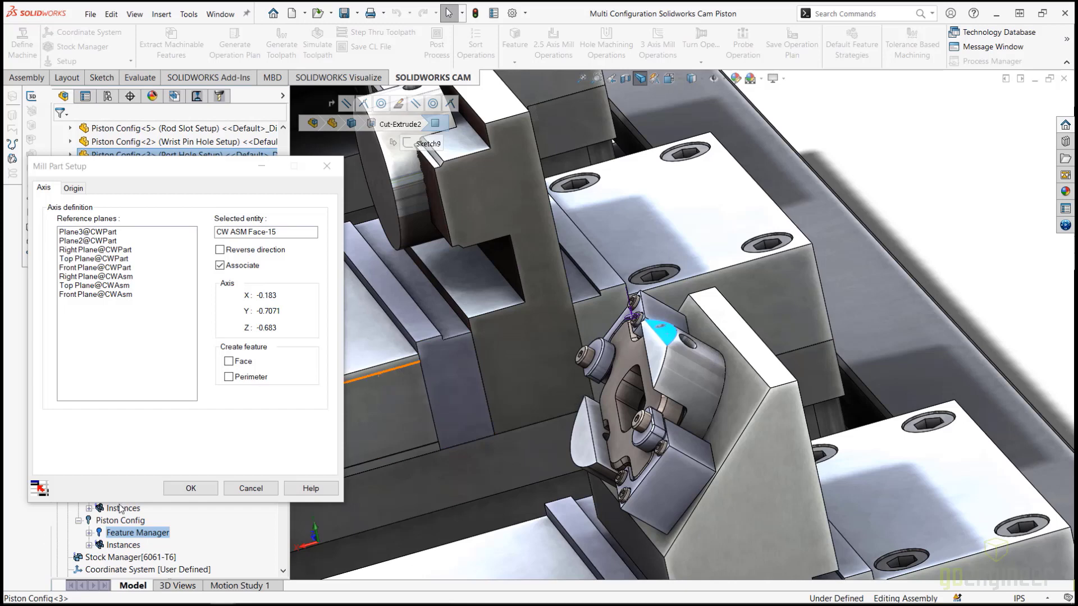
pyautogui.click(201, 489)
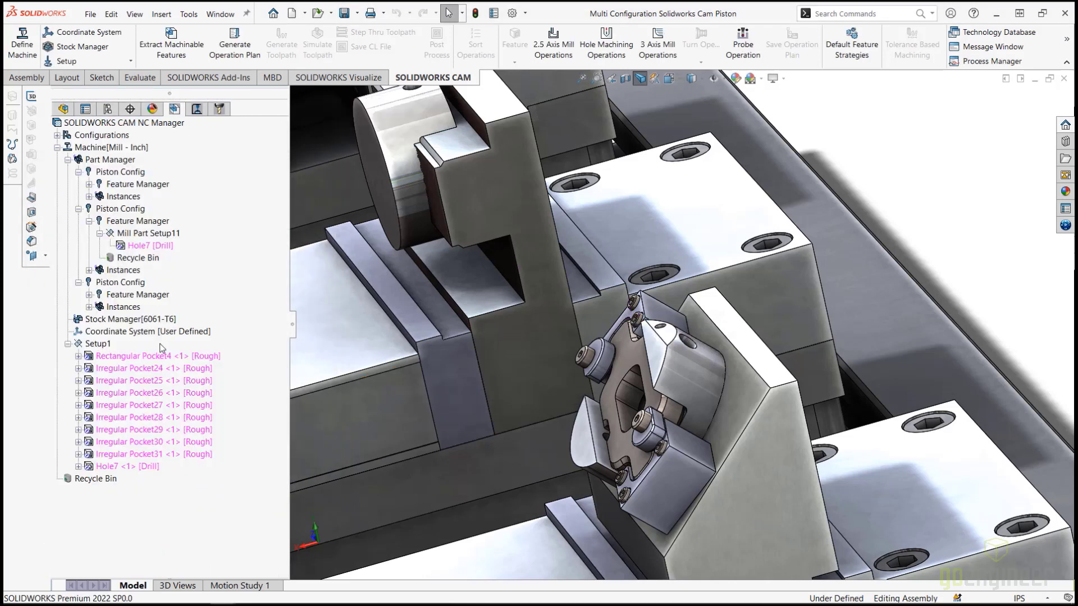
# Step: Start a 2.5 axis feature of type Open Profile in the port hole piston's mill part setup and select the angled face's straight edge
pyautogui.click(89, 294)
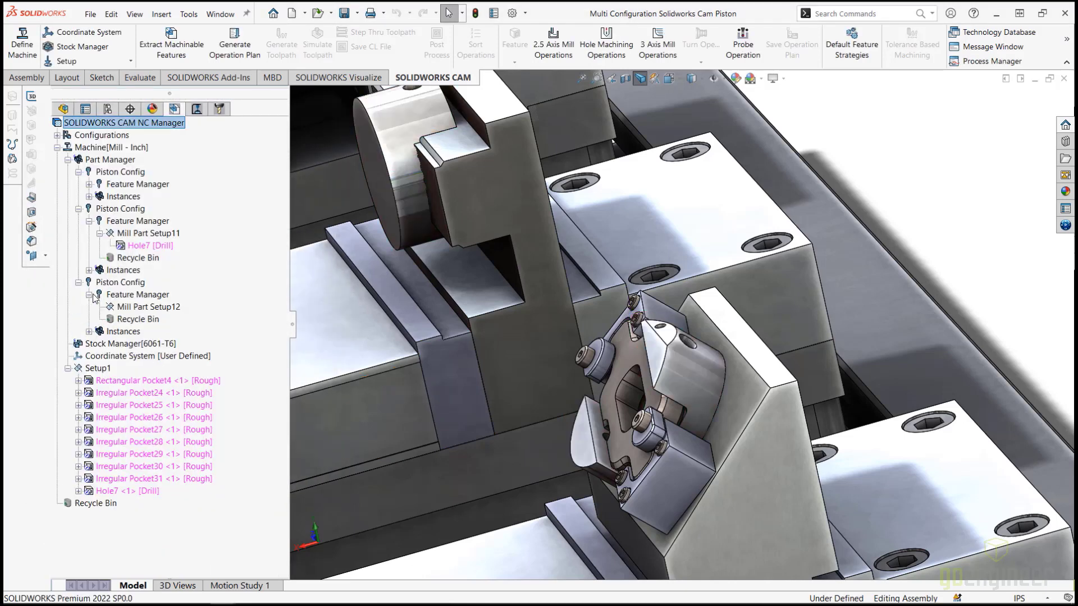
pyautogui.rightClick(130, 308)
pyautogui.click(181, 396)
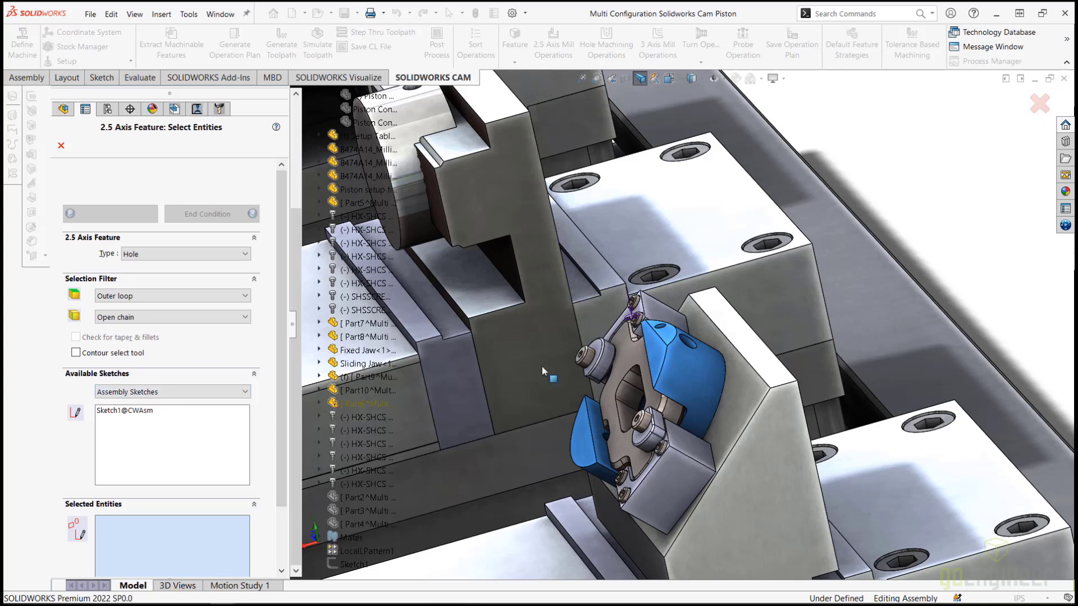
pyautogui.scroll(-4, 664, 336)
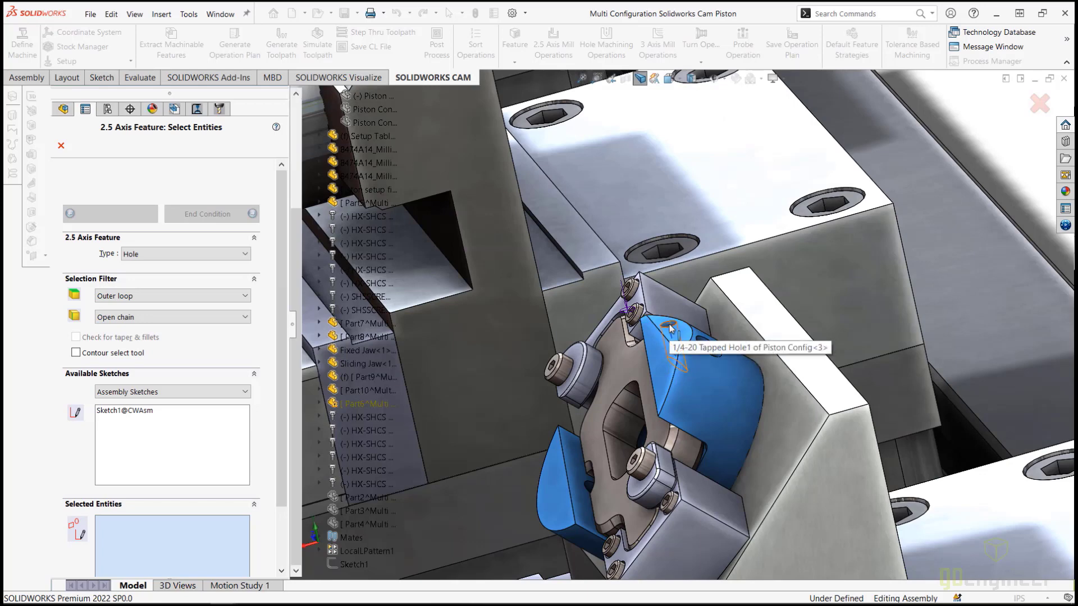
pyautogui.click(233, 258)
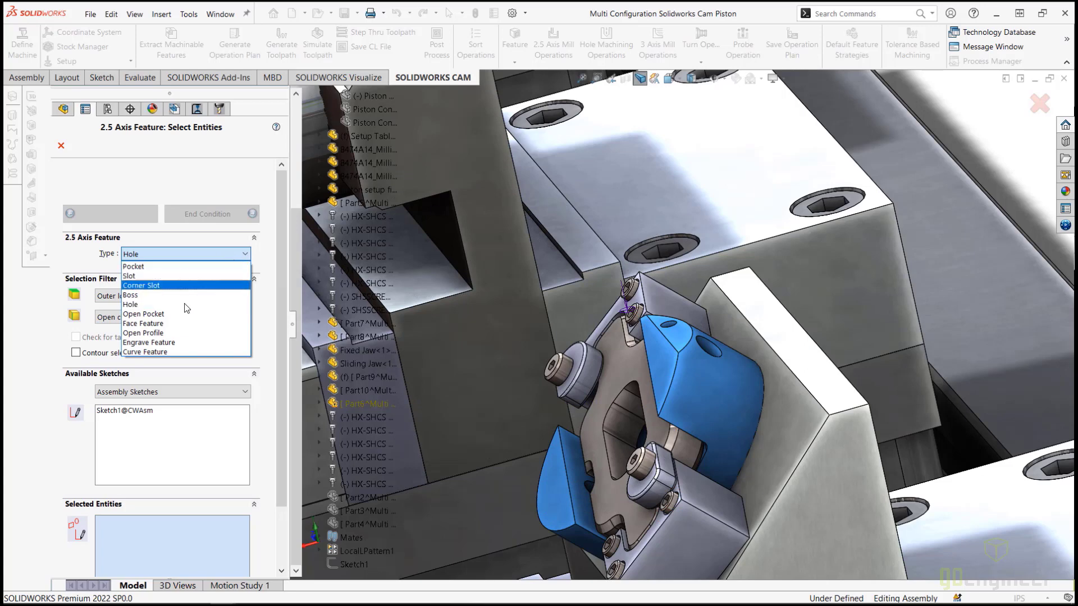
pyautogui.click(164, 334)
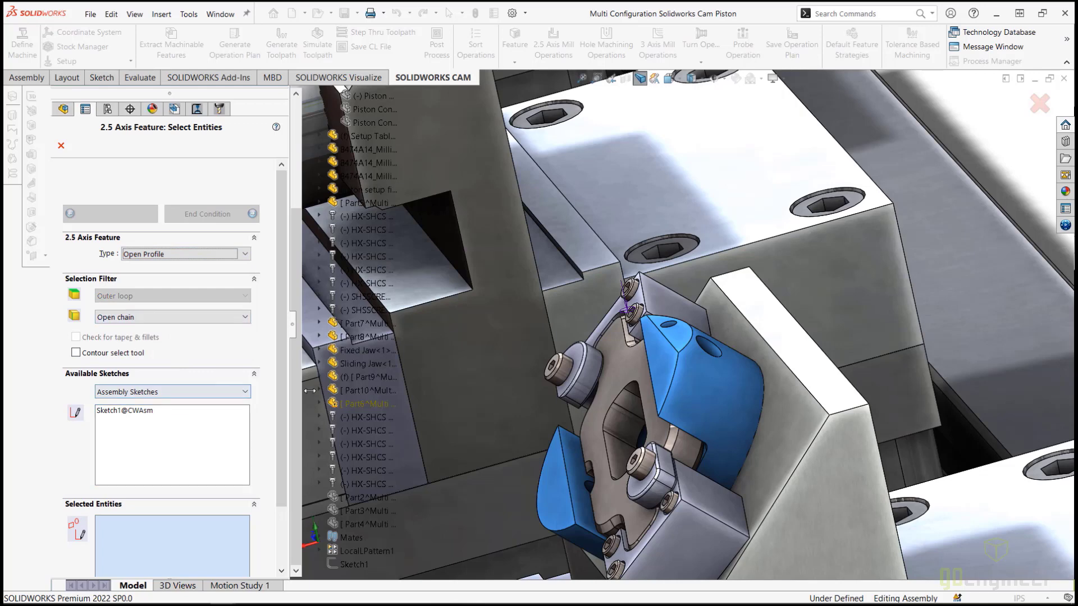
pyautogui.click(667, 342)
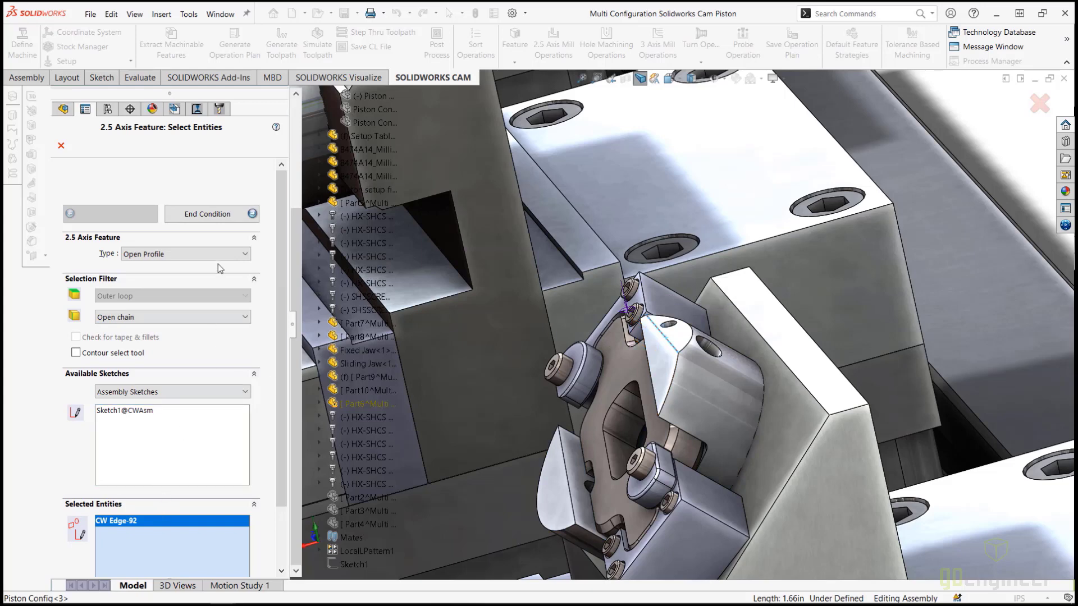
# Step: Set the open profile's end condition to Upto Stock and reverse its direction
pyautogui.click(206, 219)
pyautogui.click(206, 220)
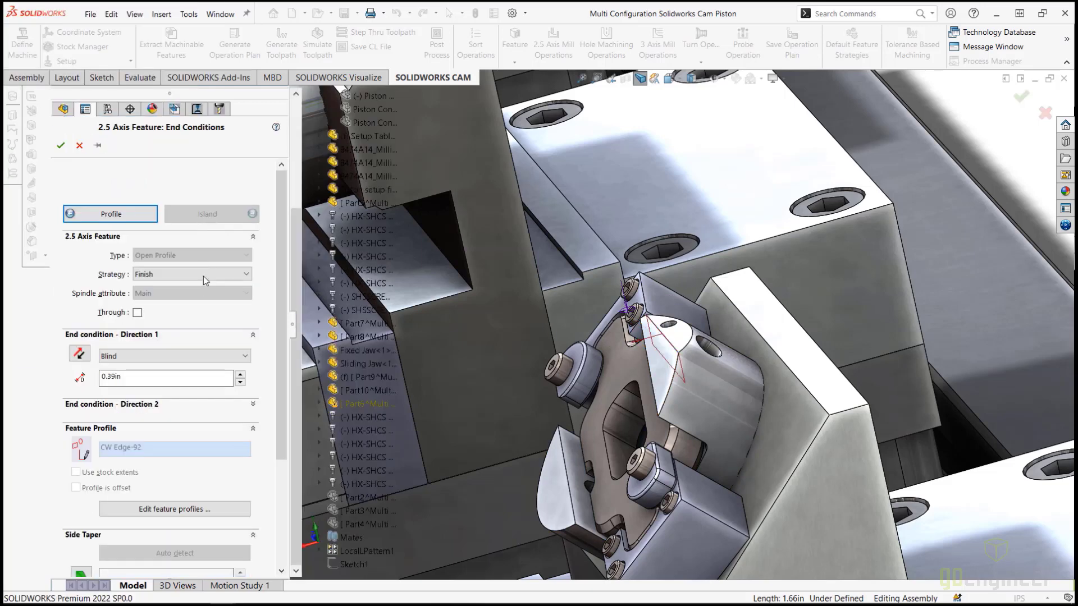
pyautogui.moveTo(206, 271)
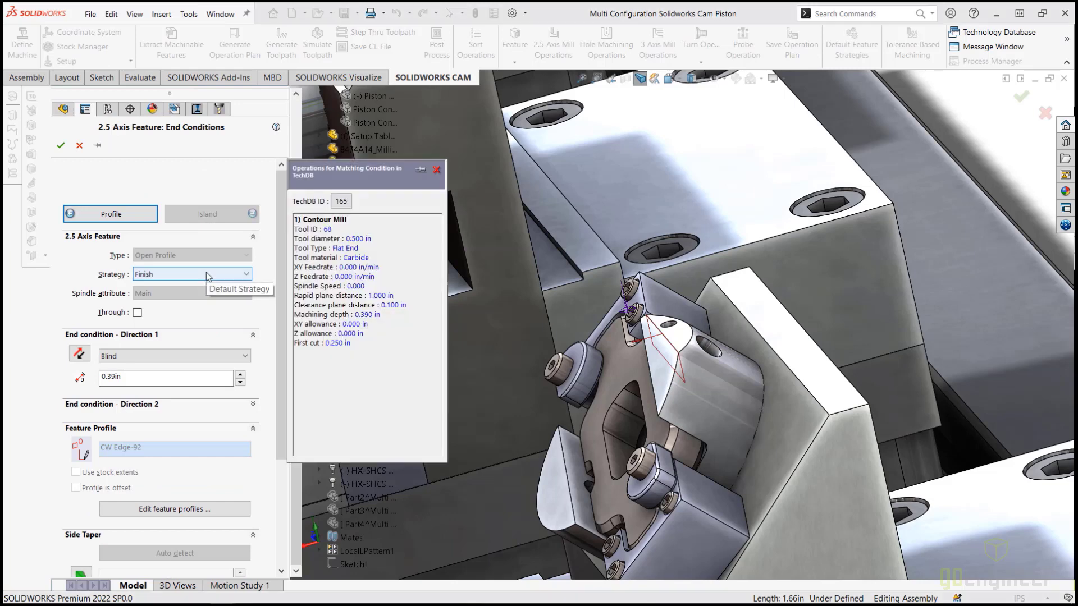
pyautogui.click(175, 358)
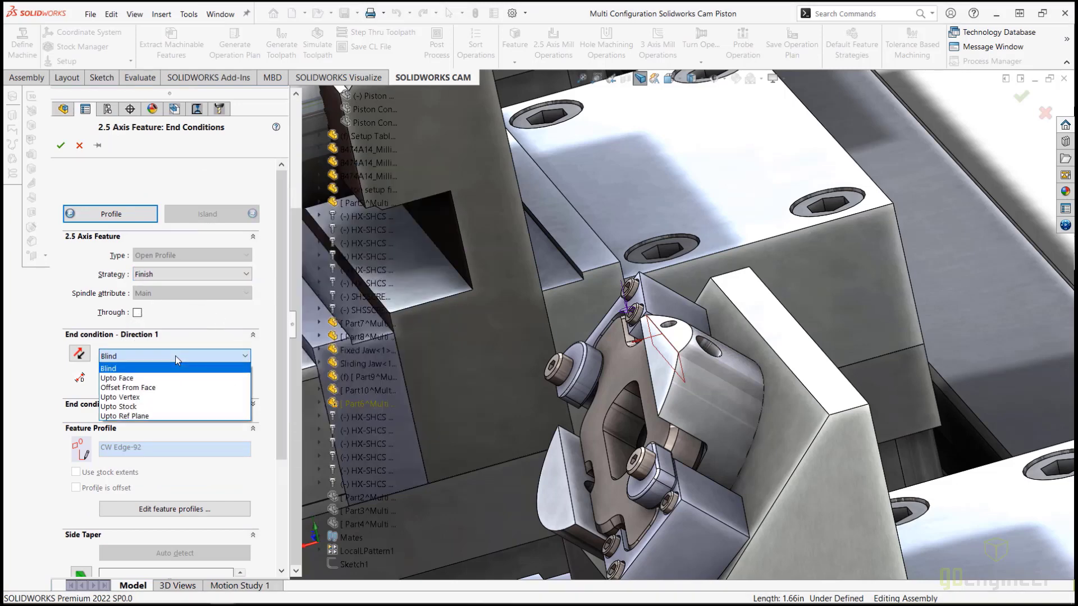
pyautogui.click(145, 407)
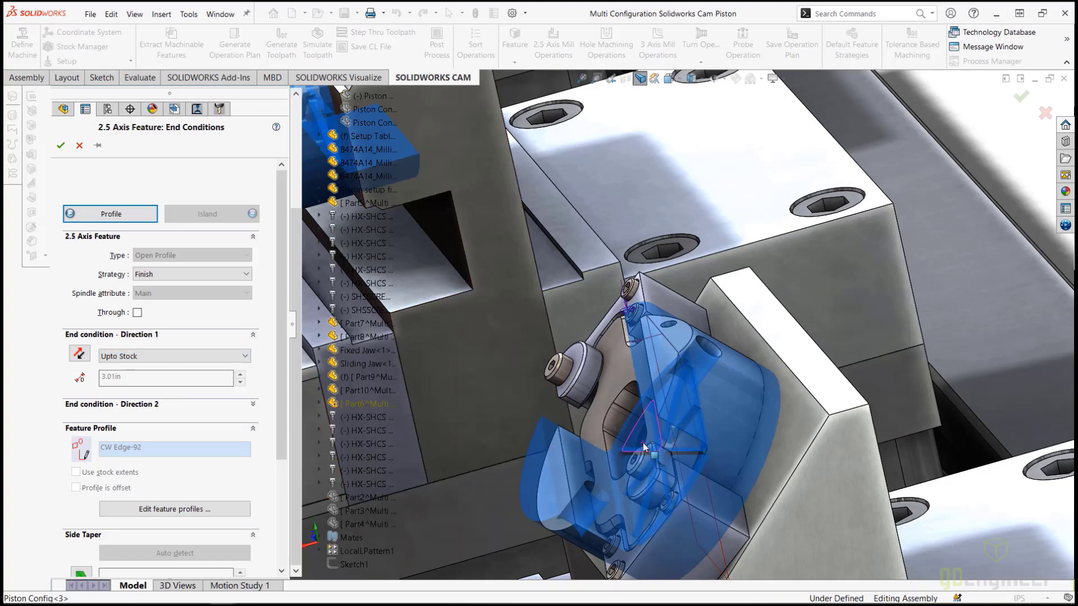
pyautogui.moveTo(662, 427); pyautogui.dragTo(624, 401, button='middle')
pyautogui.scroll(-4, 623, 401)
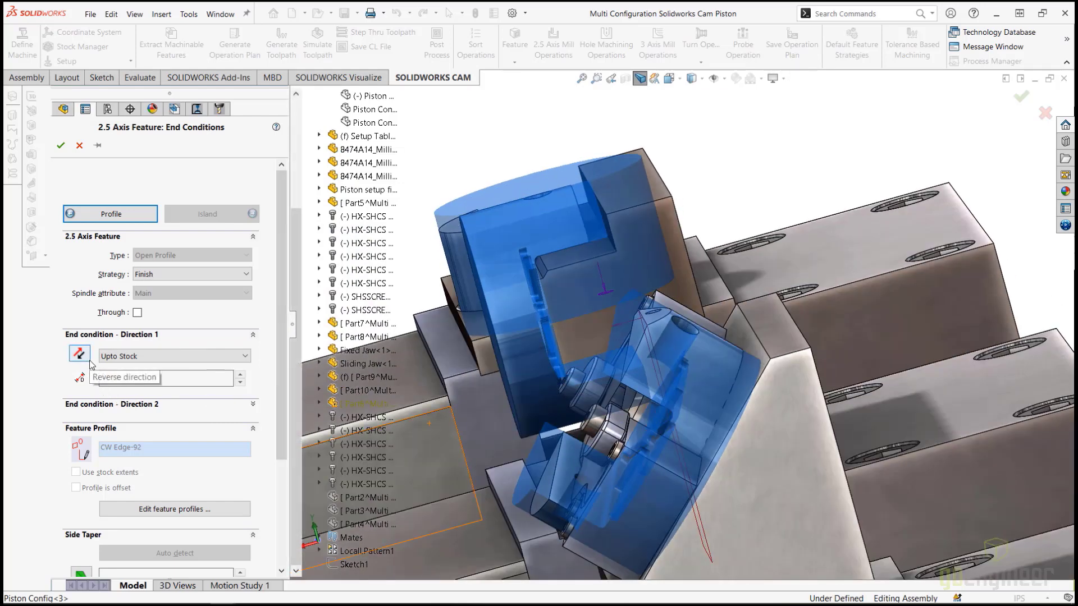
pyautogui.click(89, 360)
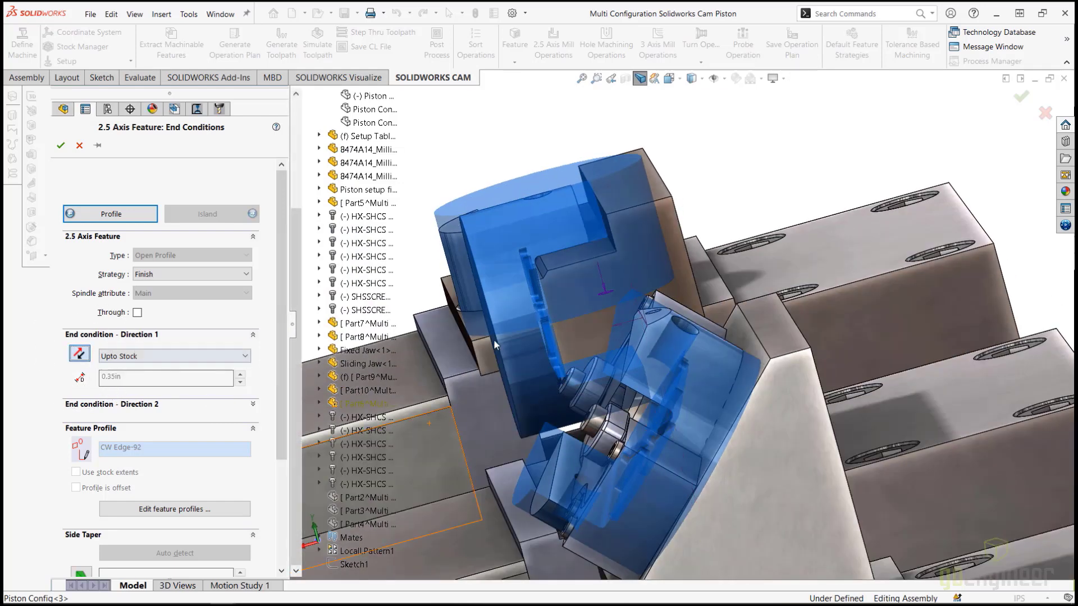
# Step: Flip the machining side of the open profile's segment toward the angled face and accept the feature
pyautogui.scroll(-3, 806, 253)
pyautogui.scroll(-2, 807, 253)
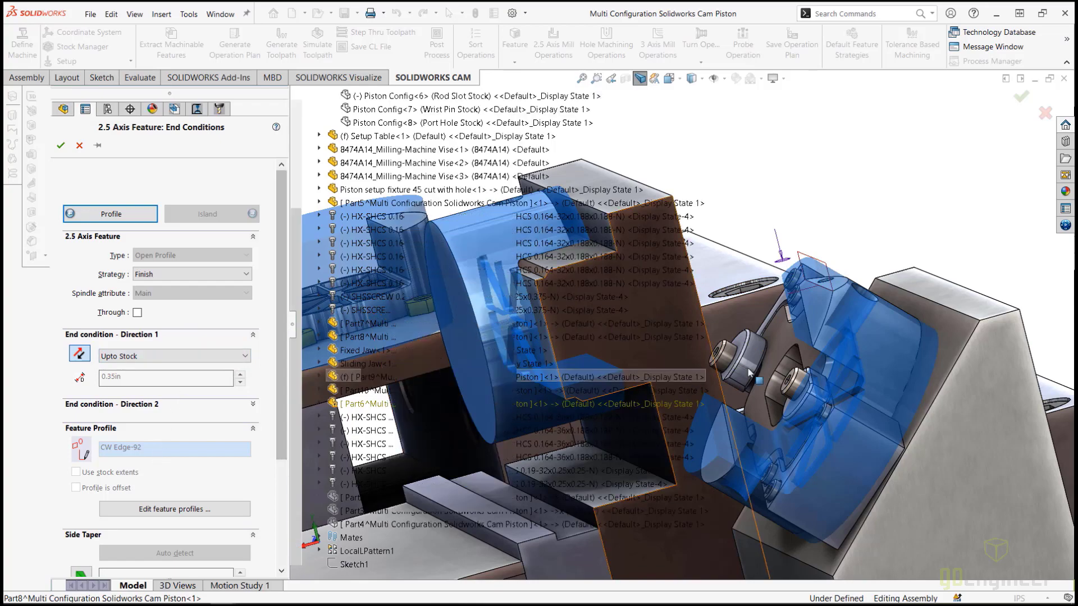
pyautogui.scroll(-5, 808, 355)
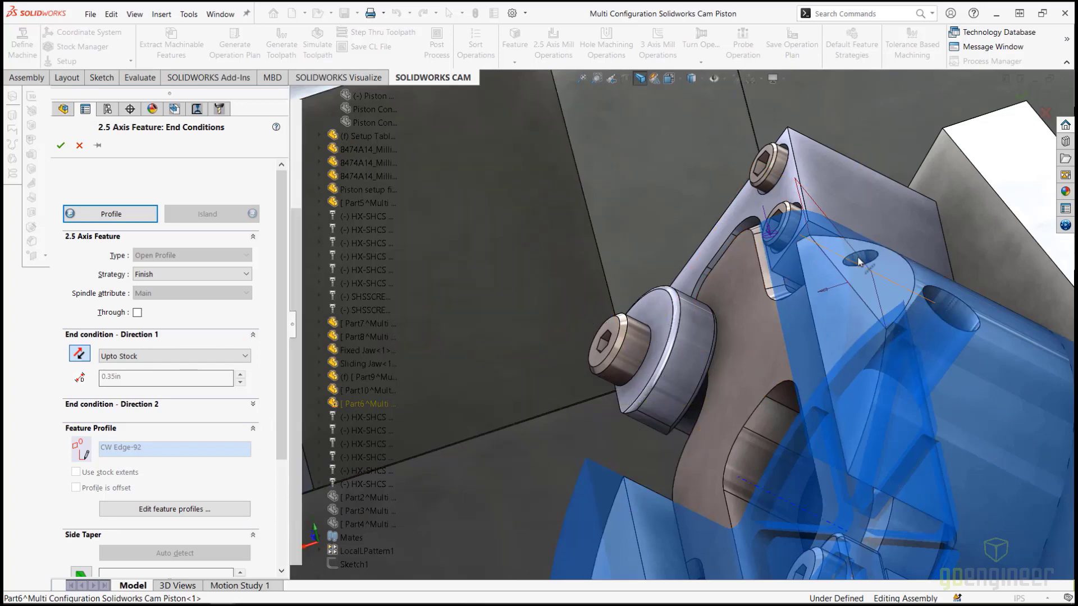
pyautogui.click(180, 511)
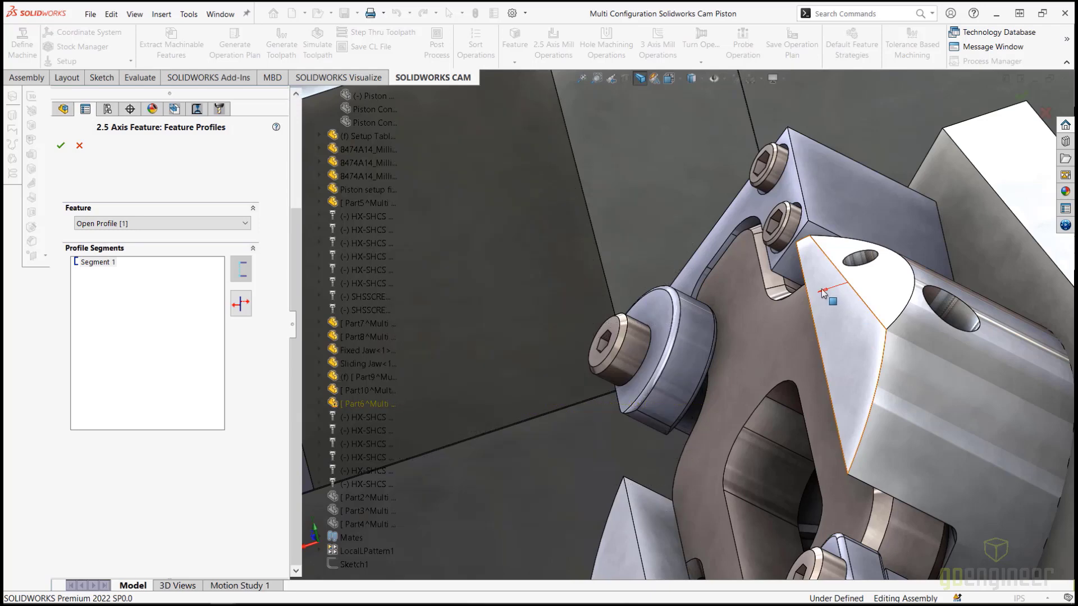
pyautogui.click(240, 304)
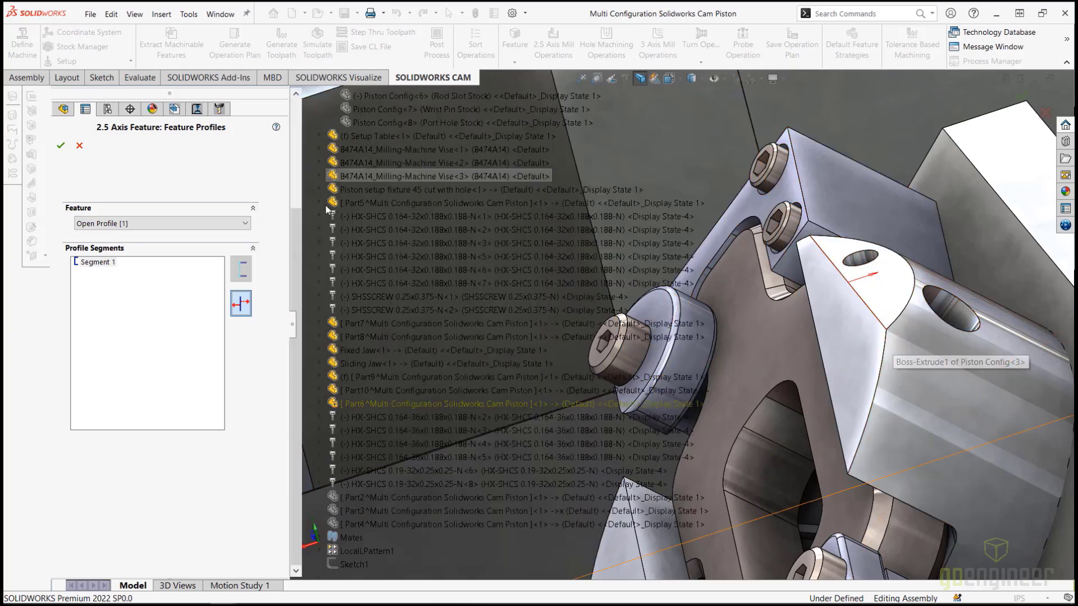
pyautogui.click(61, 147)
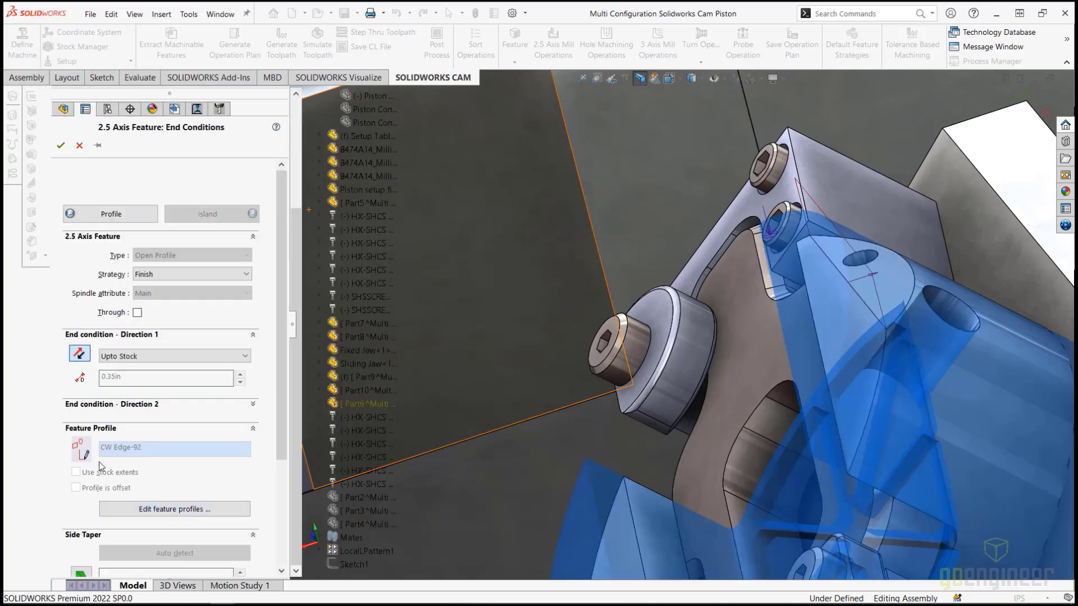
pyautogui.click(60, 147)
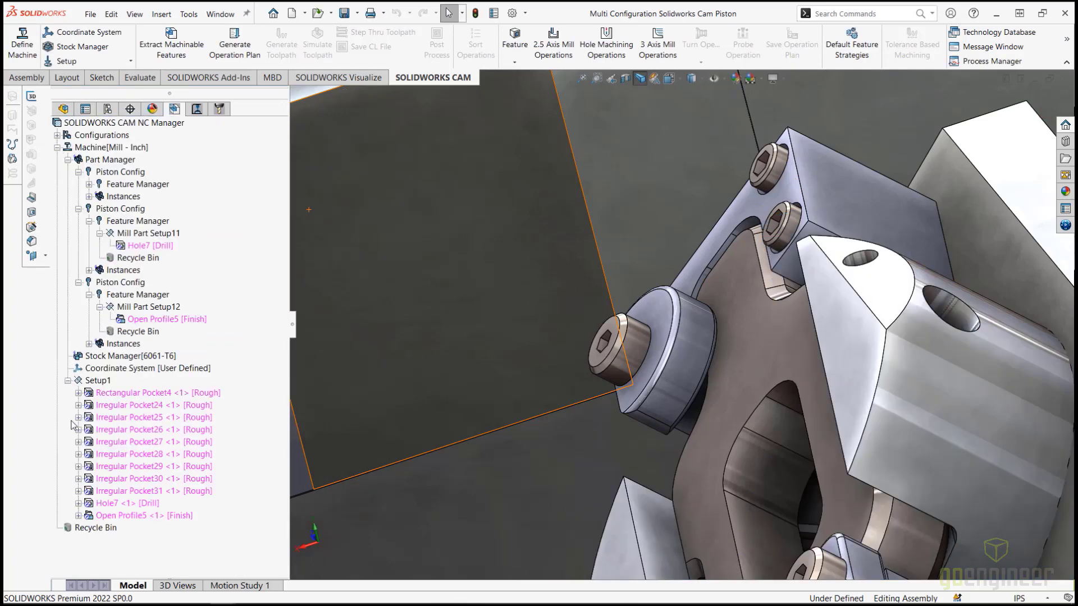
# Step: Create a 2.5 axis feature of type Hole in the port hole piston's mill part setup from the hole in its angled face
pyautogui.rightClick(137, 311)
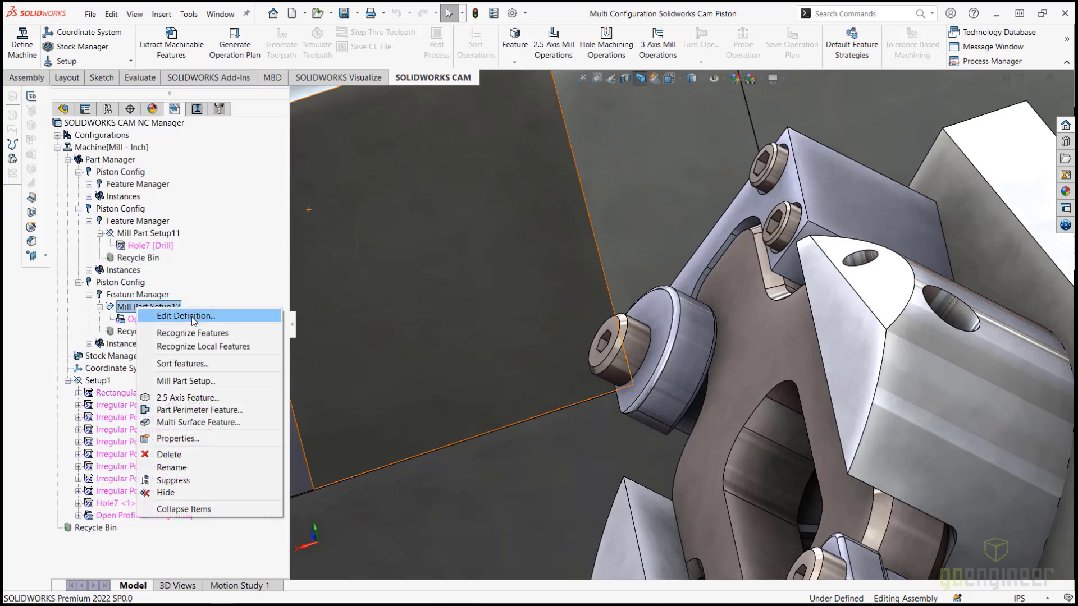
pyautogui.click(196, 399)
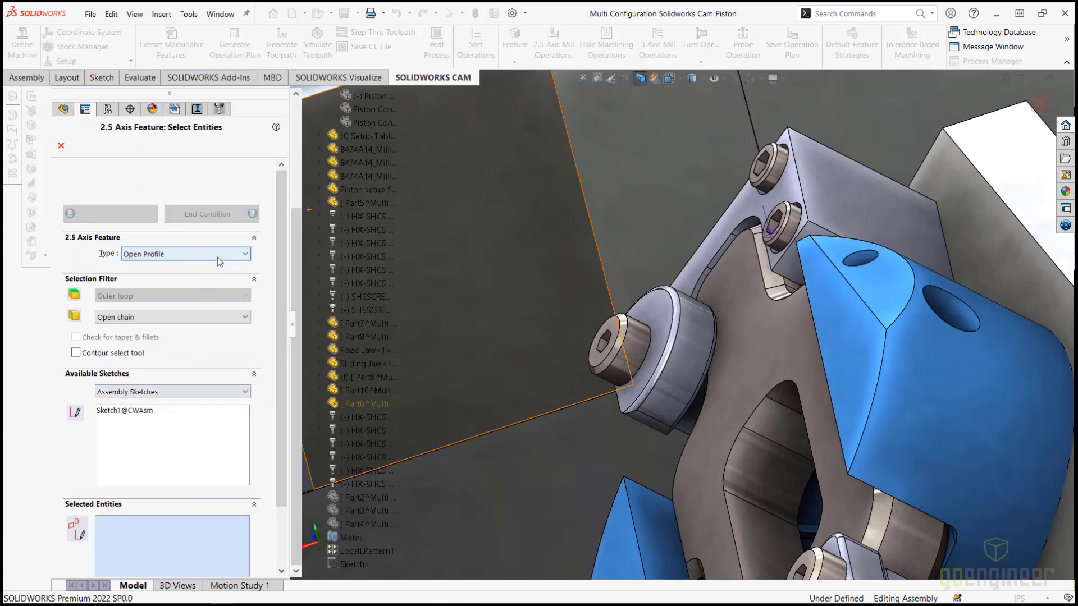
pyautogui.click(221, 255)
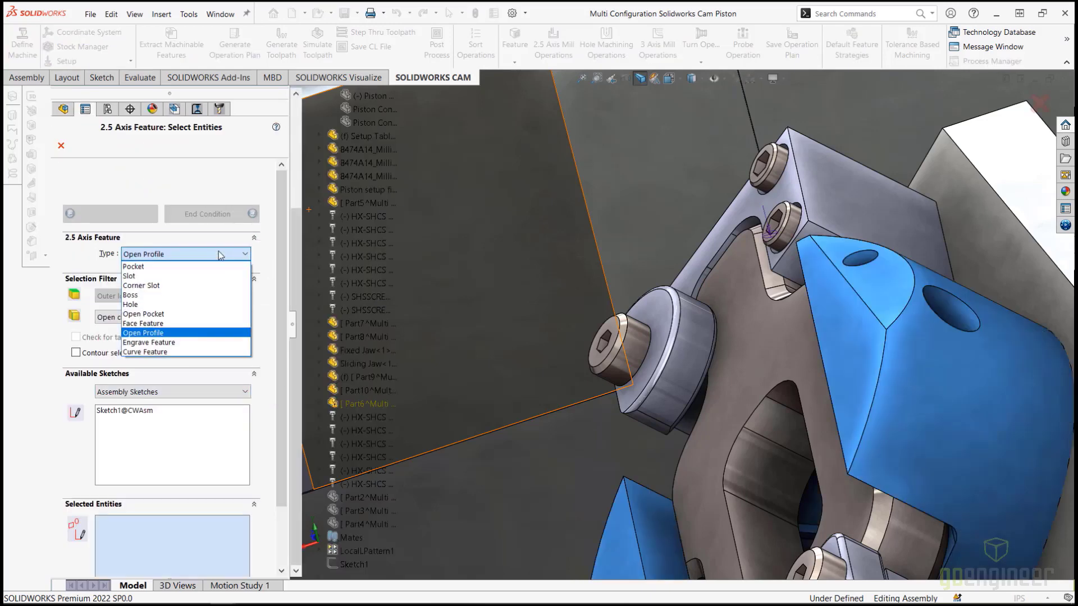
pyautogui.click(146, 304)
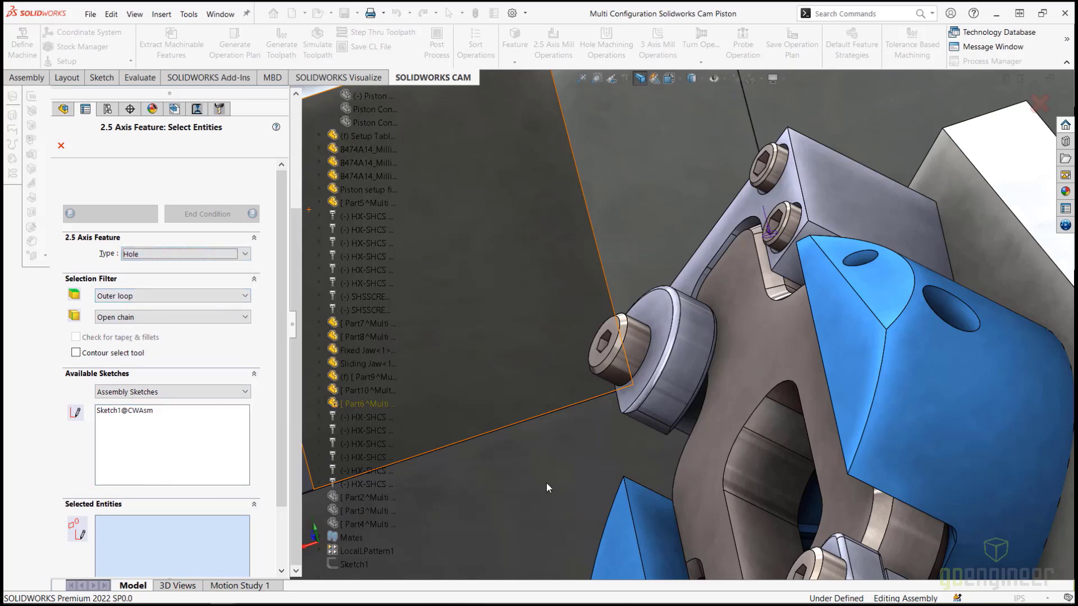
pyautogui.scroll(-3, 901, 282)
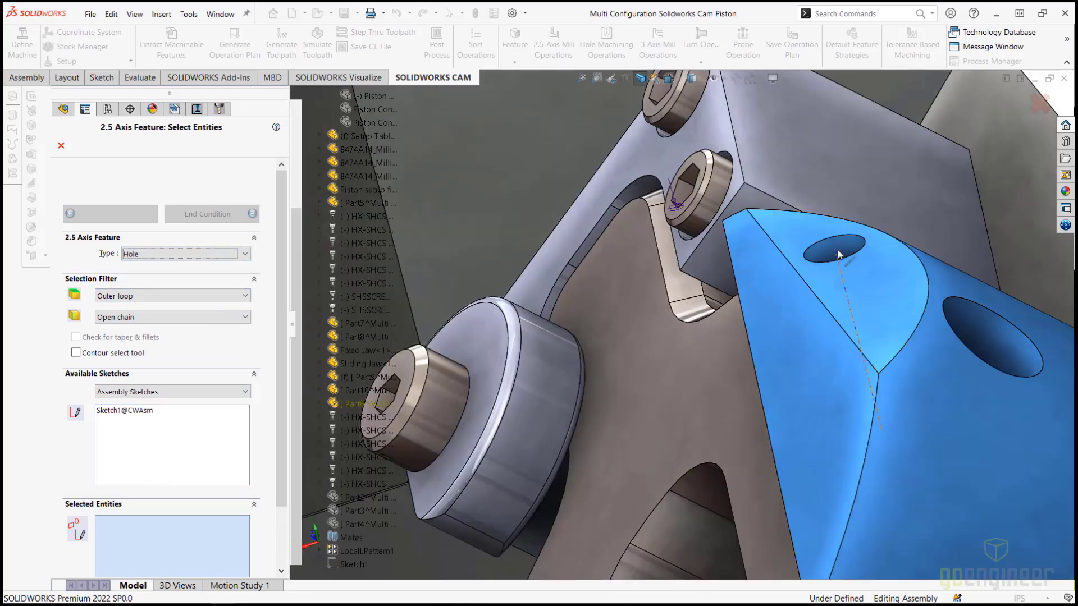
pyautogui.click(852, 250)
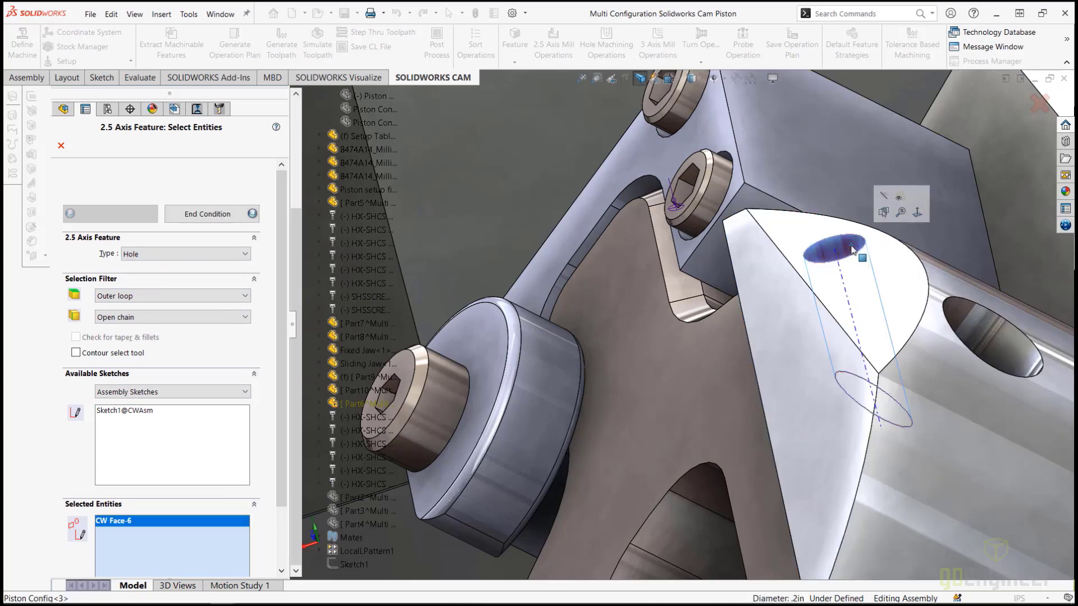
pyautogui.click(210, 216)
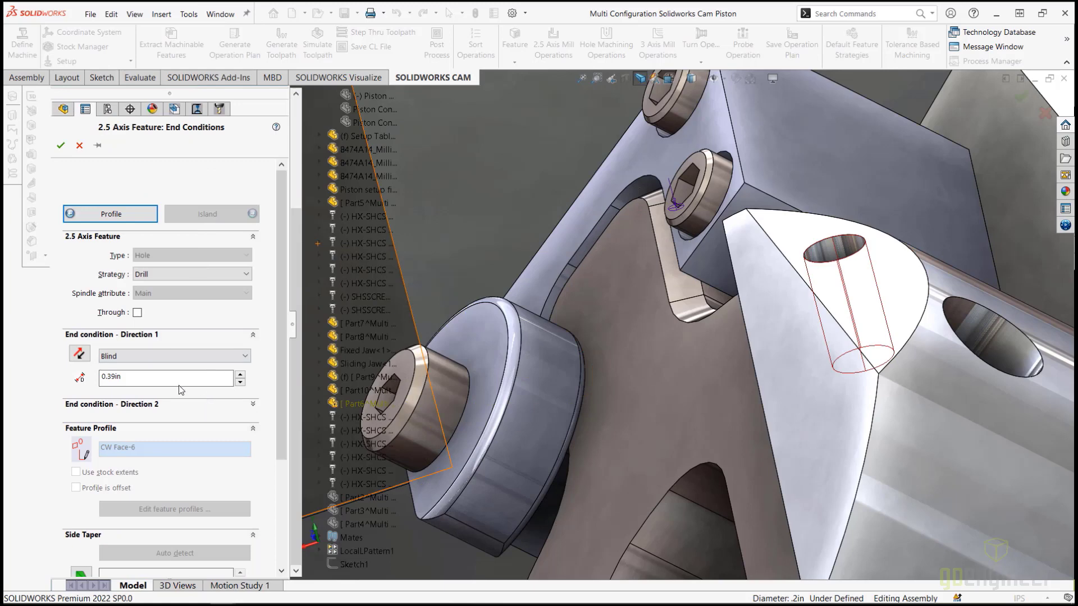
# Step: Set the hole feature's blind depth to 0.7 in and accept the feature
pyautogui.click(172, 377)
pyautogui.write('.7')
pyautogui.press('Return')
pyautogui.scroll(3, 821, 459)
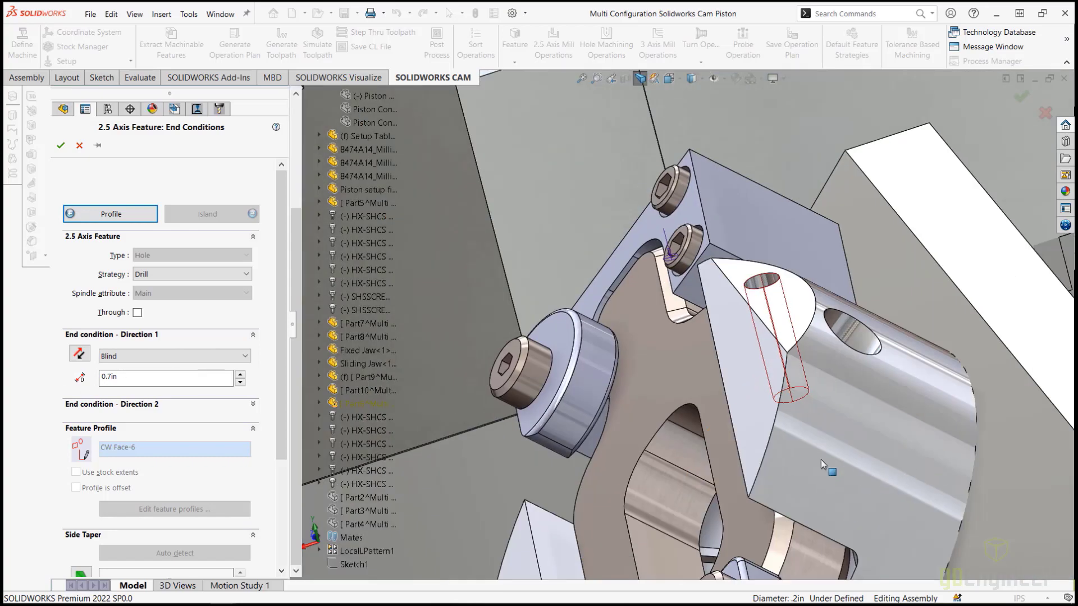
pyautogui.moveTo(800, 434); pyautogui.dragTo(785, 384, button='middle')
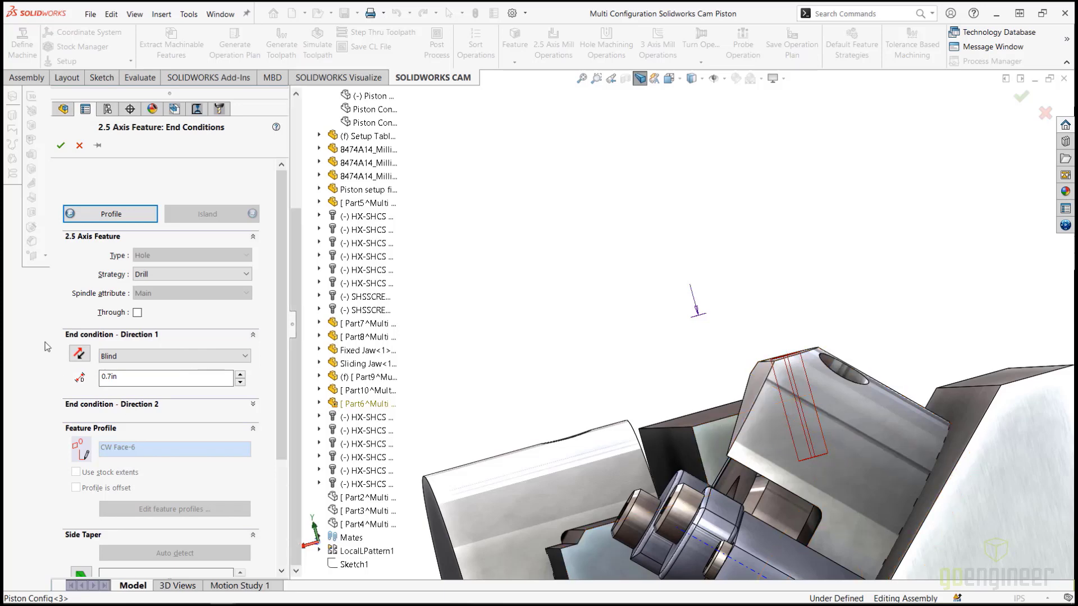
pyautogui.click(61, 146)
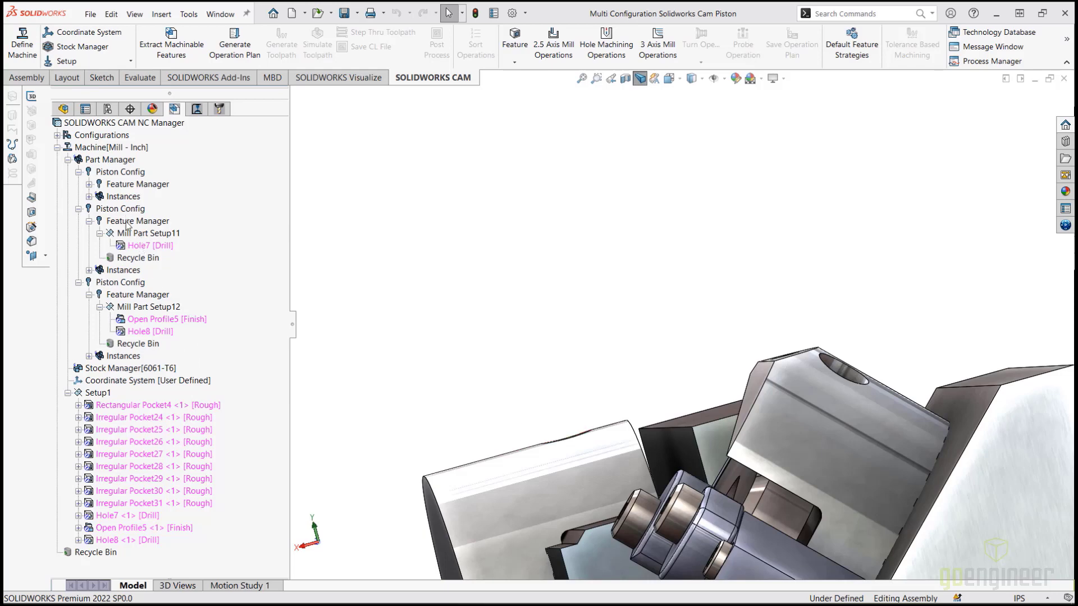
# Step: Generate the operation plan for Setup1 and compare its feature list with the resulting operations
pyautogui.rightClick(99, 394)
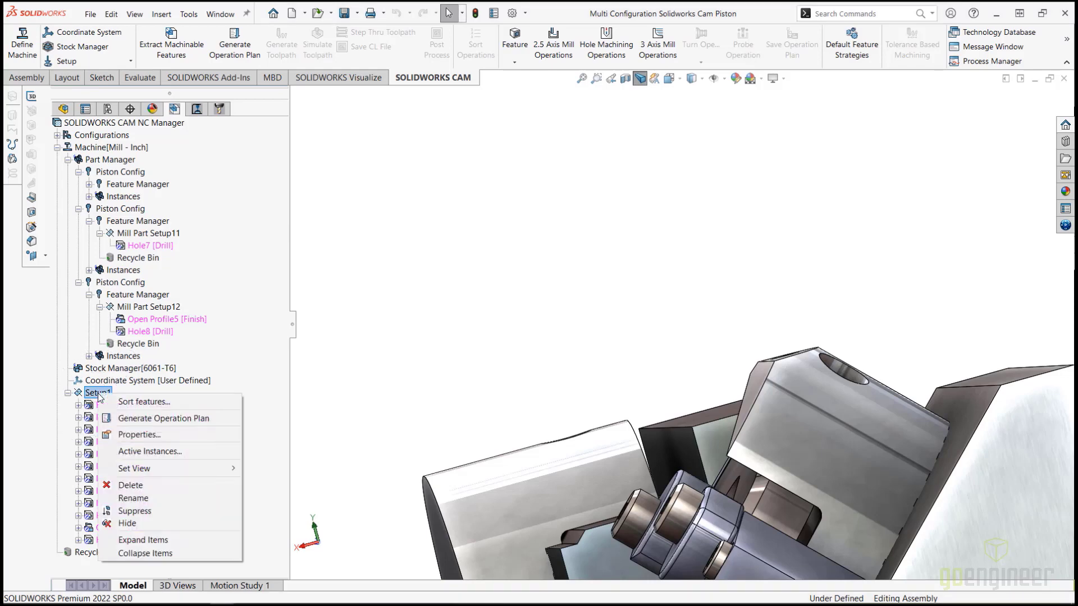
pyautogui.click(184, 420)
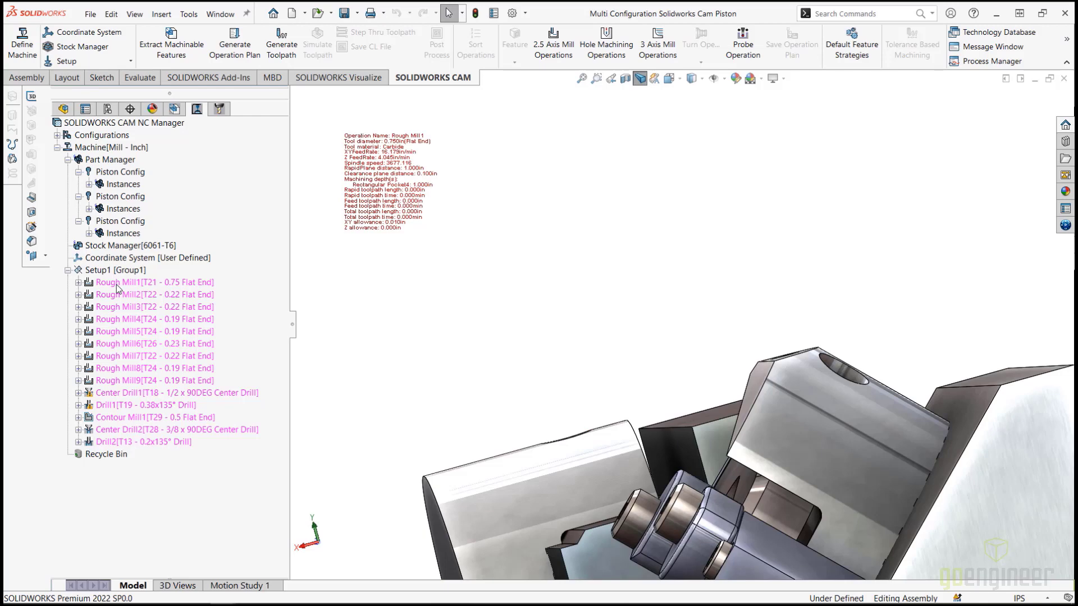
pyautogui.click(176, 110)
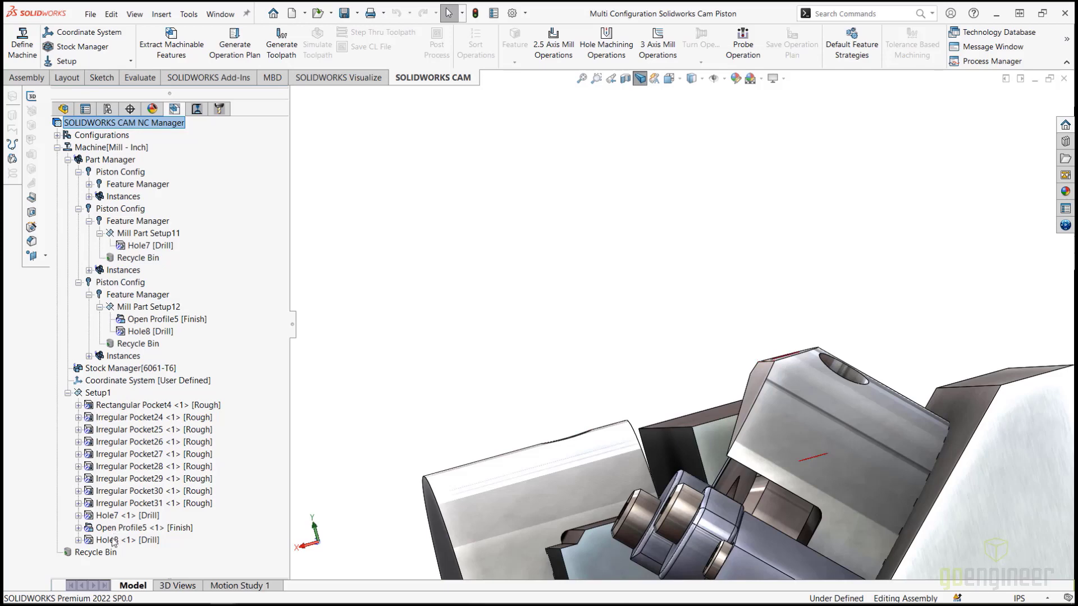
pyautogui.click(197, 110)
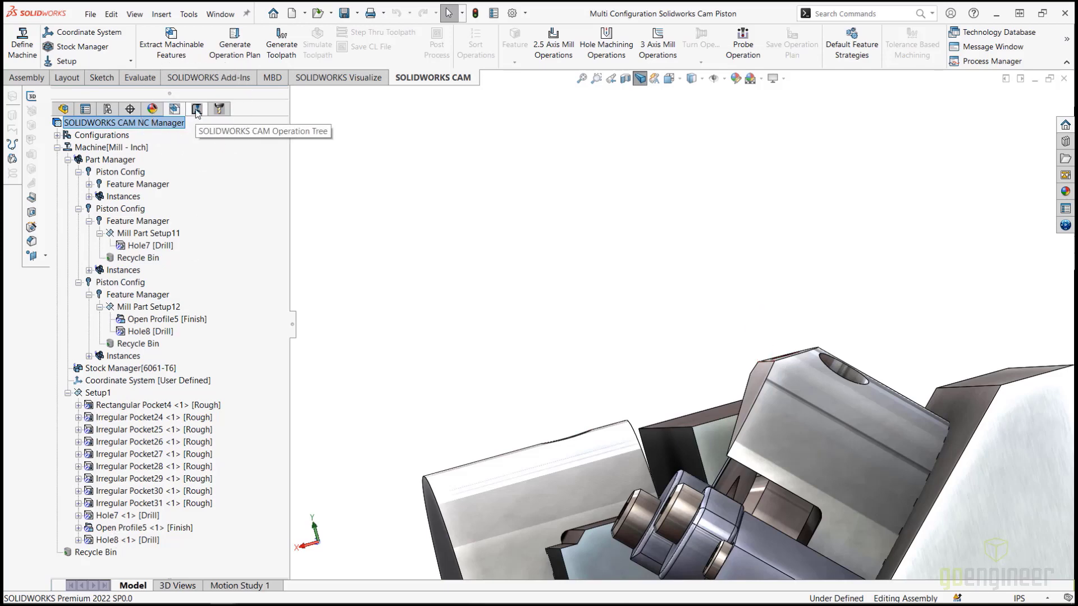
pyautogui.click(197, 111)
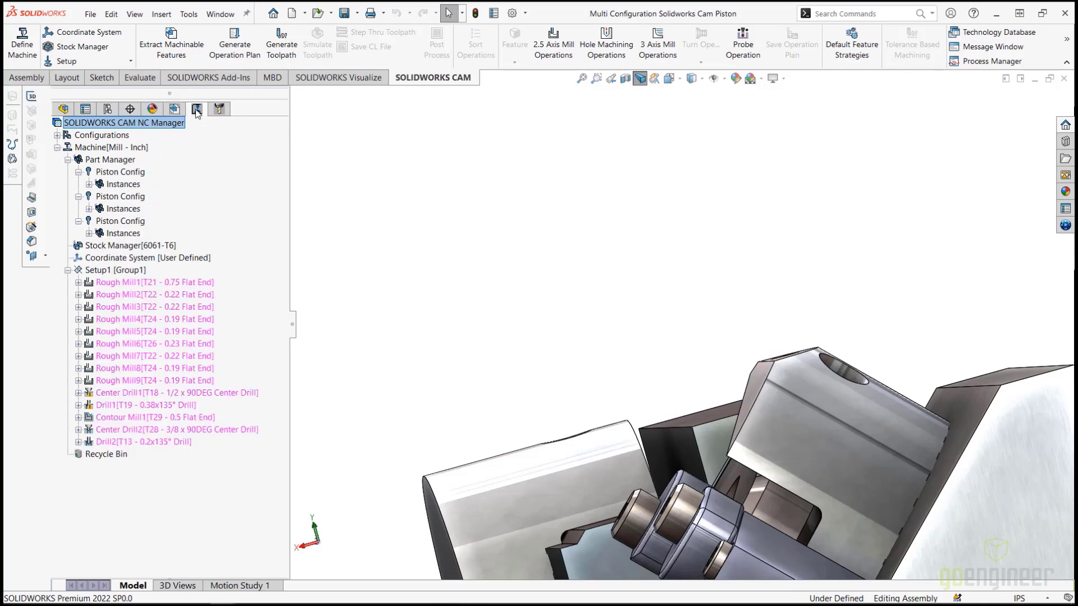
# Step: Generate the toolpaths for all operations in Setup1 [Group1]
pyautogui.moveTo(137, 302)
pyautogui.scroll(6, 698, 384)
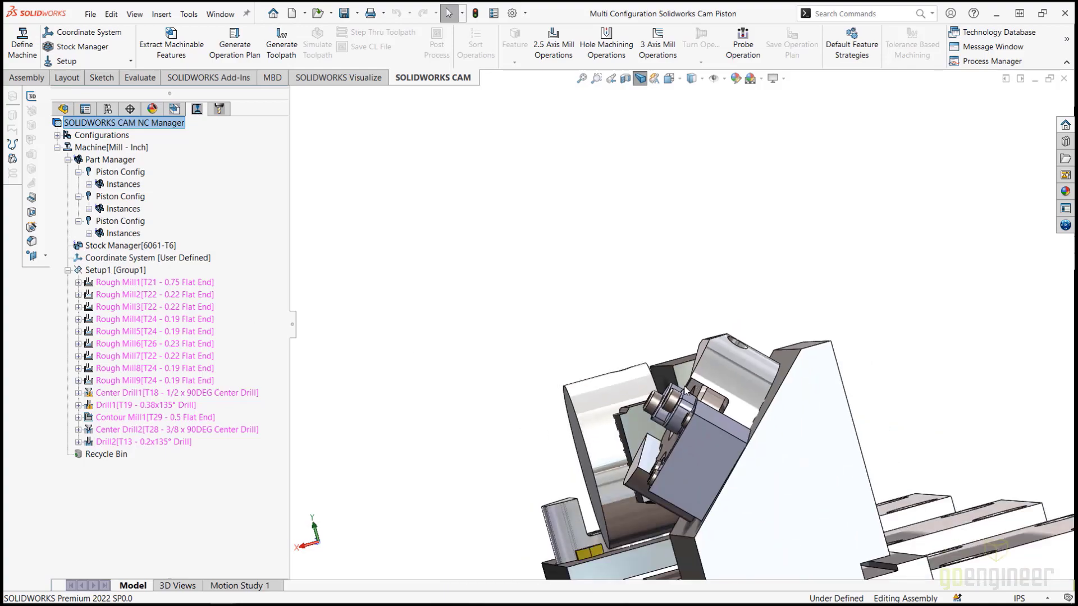
pyautogui.scroll(-3, 584, 452)
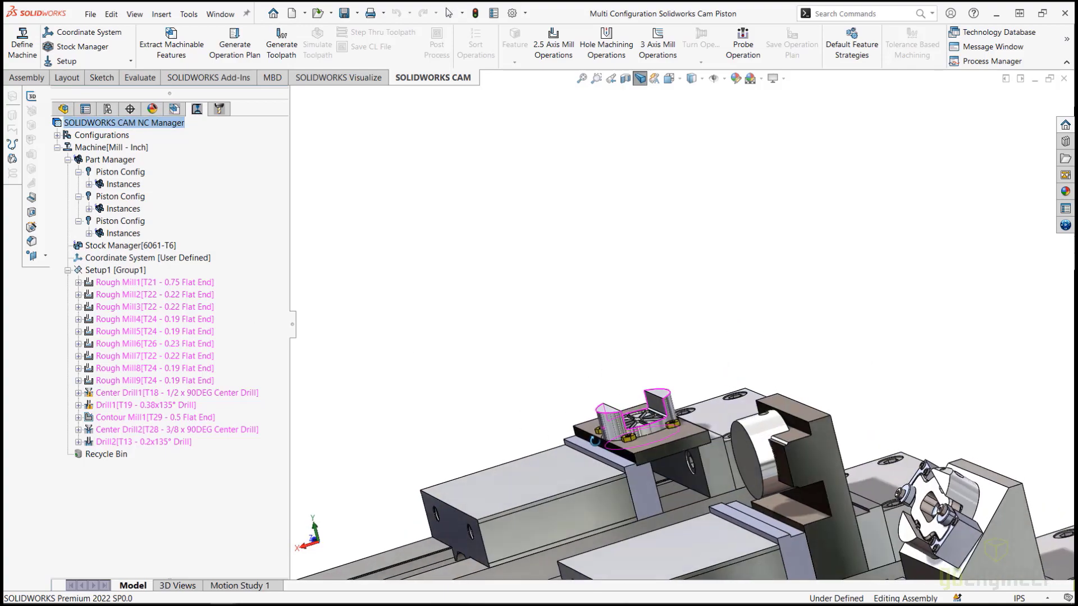
pyautogui.scroll(5, 661, 458)
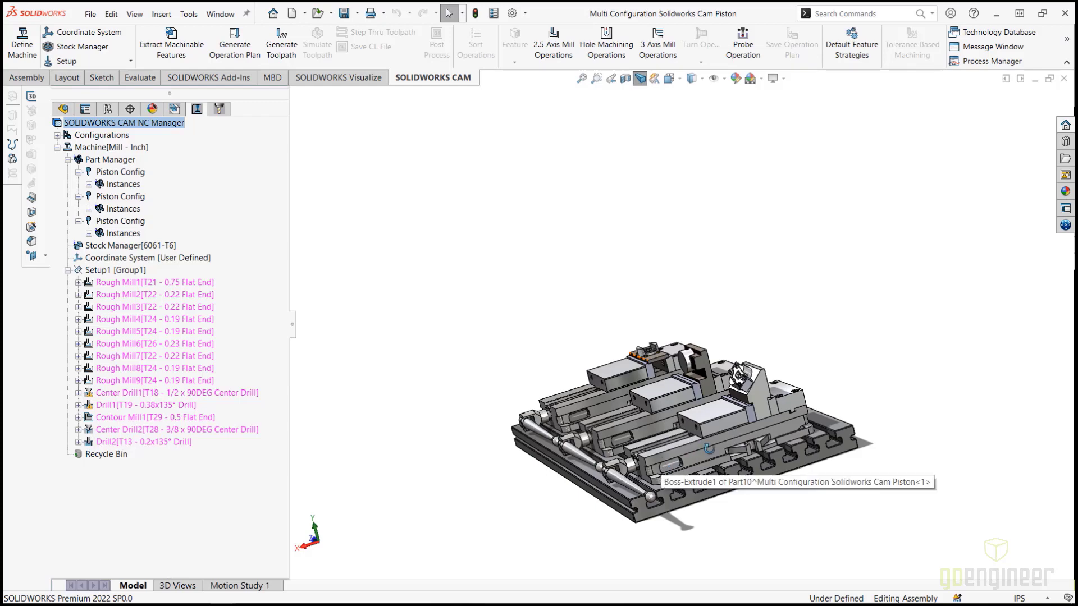
pyautogui.moveTo(687, 443); pyautogui.dragTo(705, 407, button='middle')
pyautogui.scroll(-1, 705, 407)
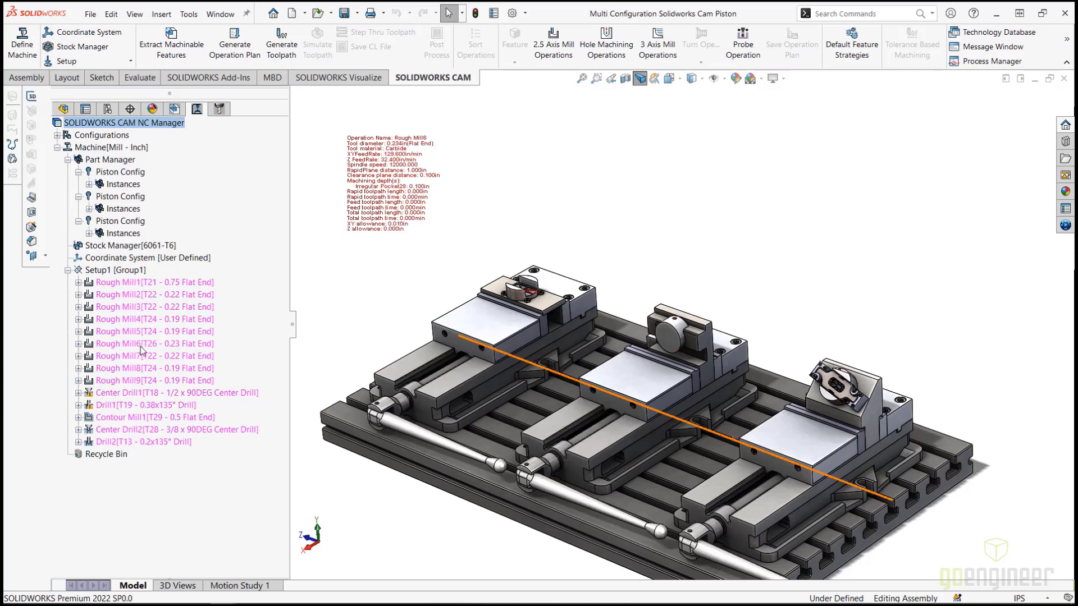
pyautogui.rightClick(115, 271)
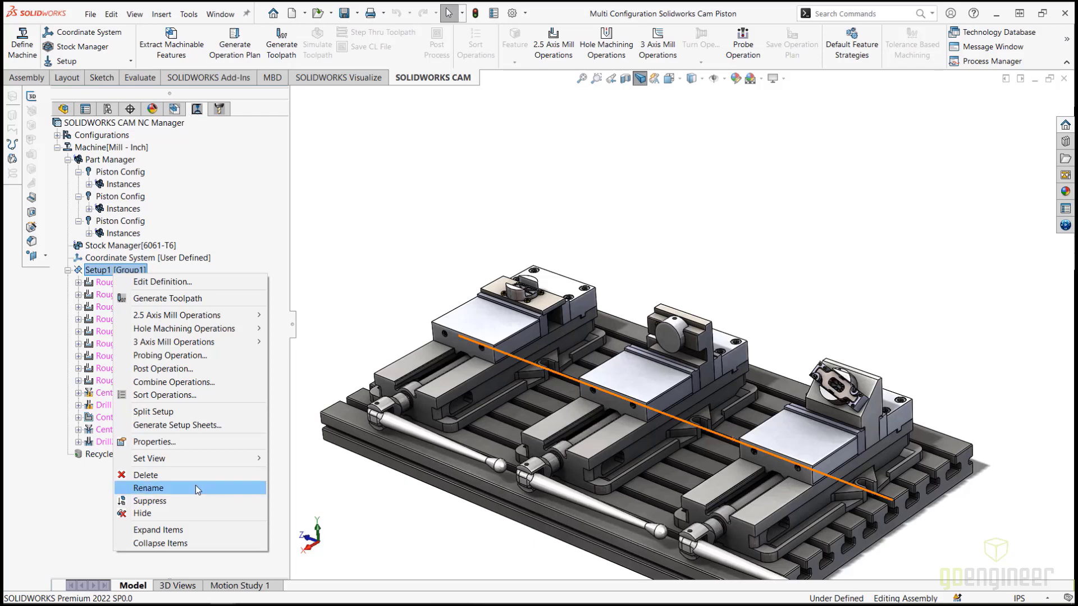
pyautogui.moveTo(194, 463)
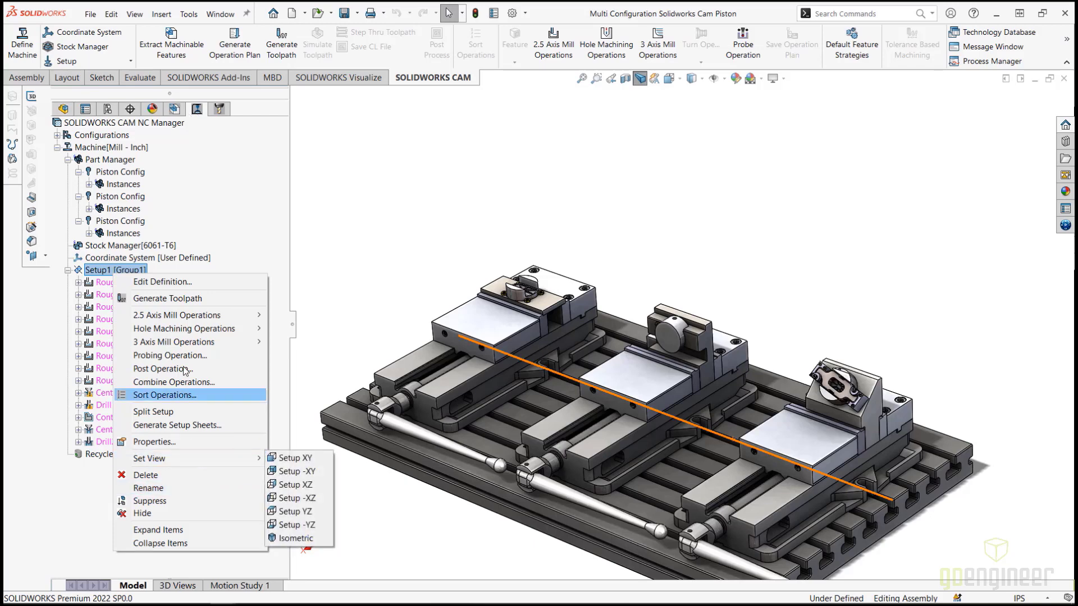
pyautogui.click(176, 300)
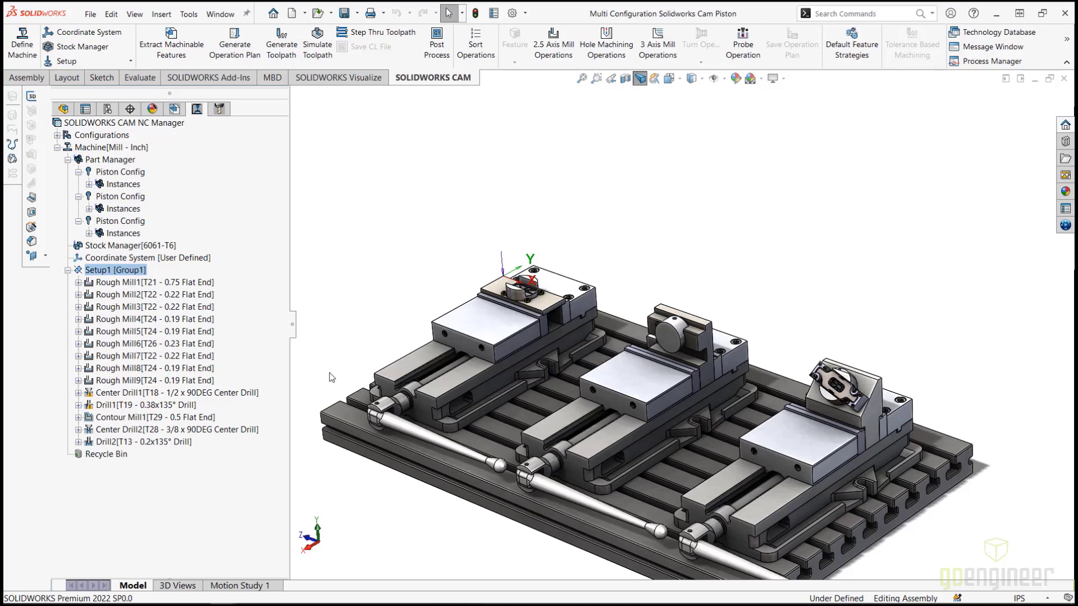
# Step: Examine the generated milling and drilling toolpaths on the pistons in the three vises
pyautogui.moveTo(145, 431)
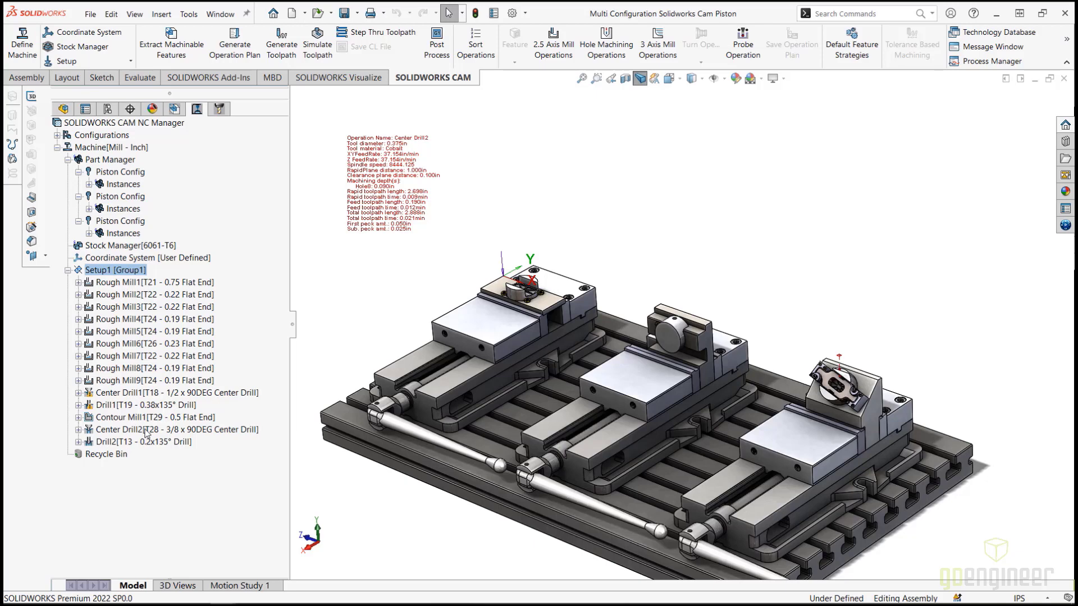
pyautogui.moveTo(146, 310)
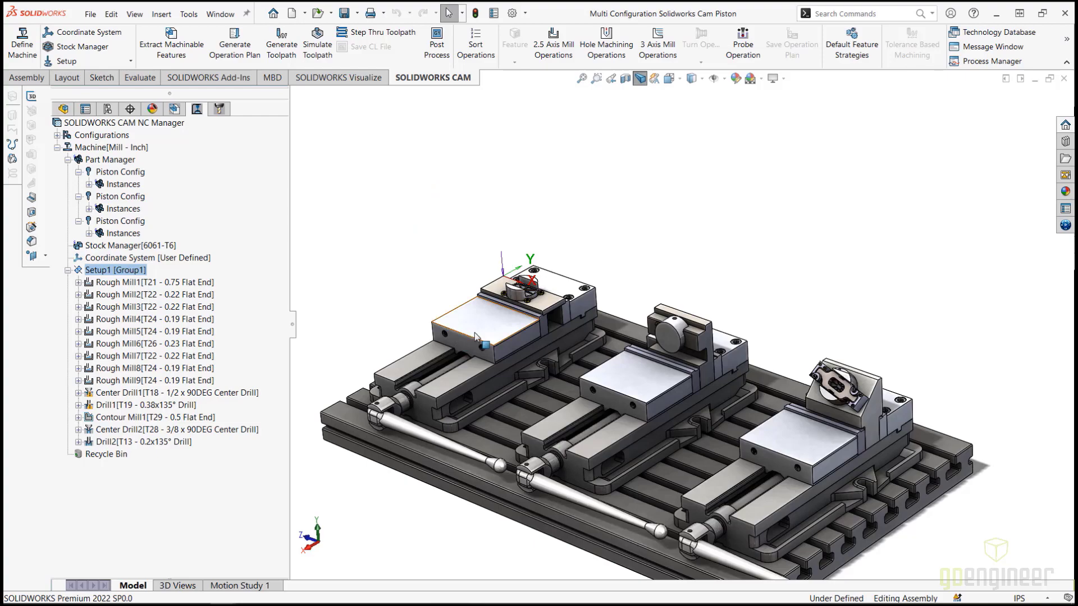
pyautogui.scroll(-2, 554, 281)
pyautogui.scroll(-3, 554, 281)
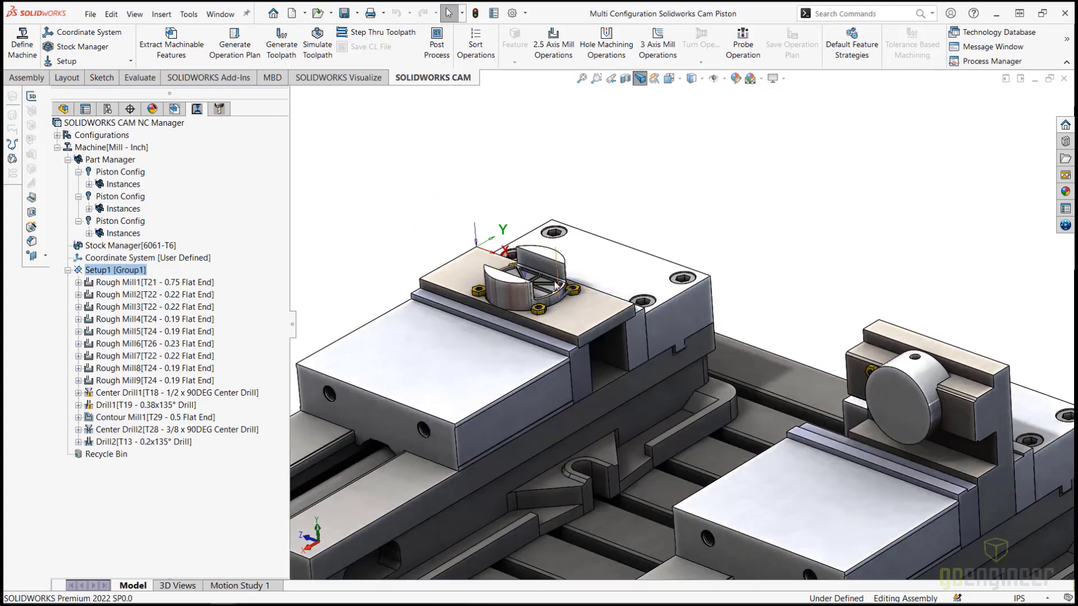
pyautogui.scroll(4, 674, 421)
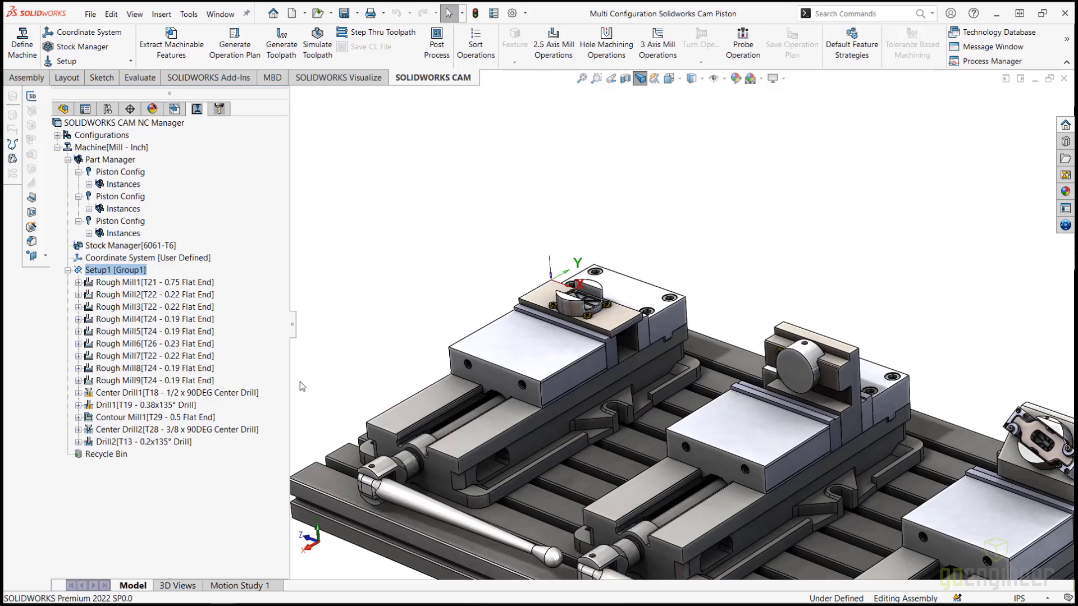
pyautogui.moveTo(174, 382)
pyautogui.scroll(3, 400, 325)
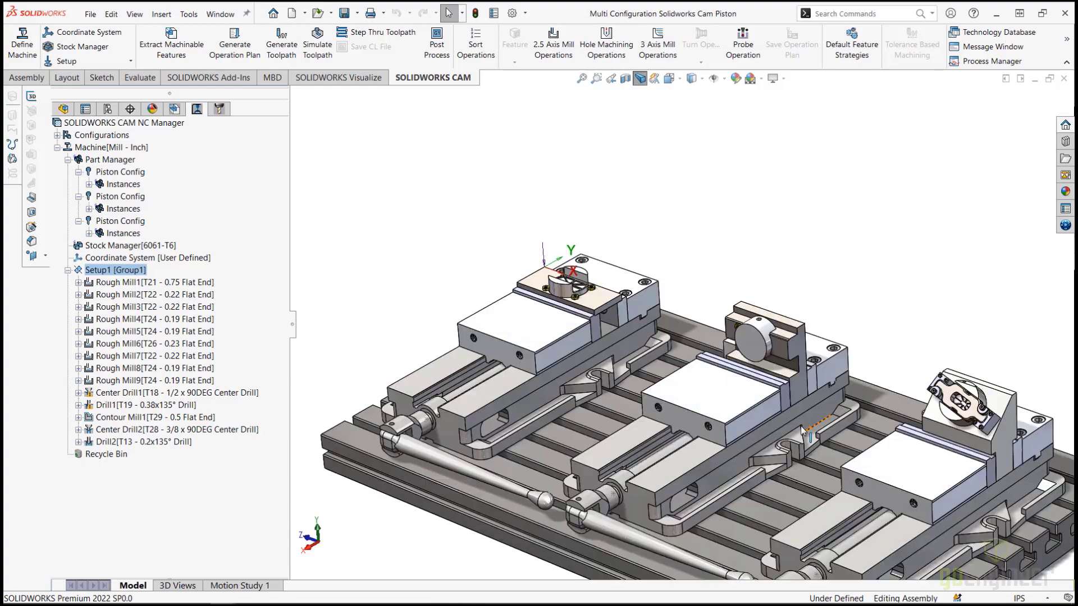
pyautogui.moveTo(135, 287)
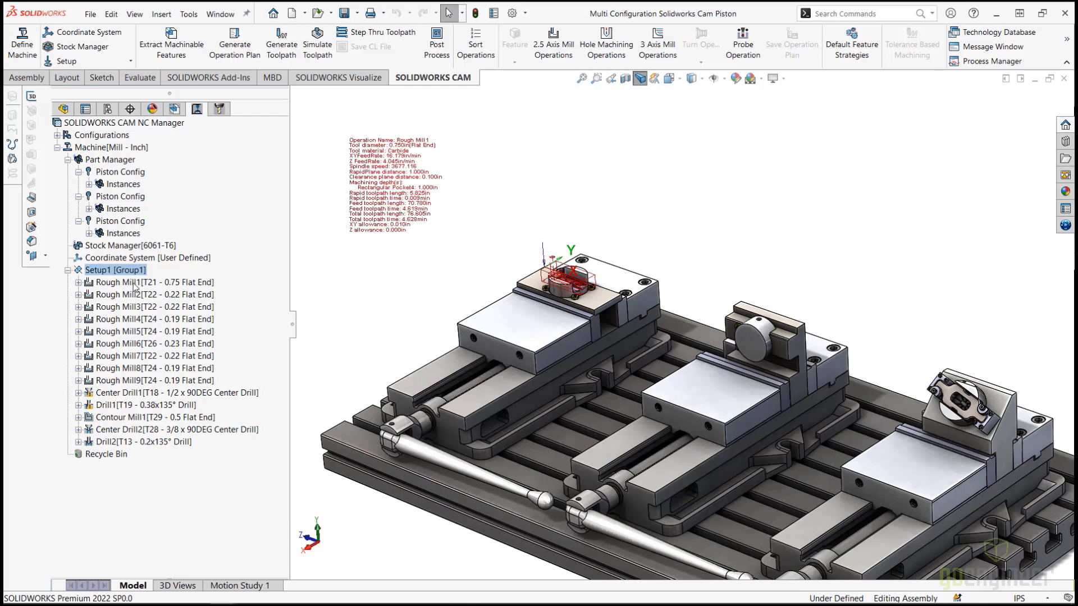
# Step: Split Setup1 [Group1] twice to add two more setup groups for the other vises
pyautogui.rightClick(117, 272)
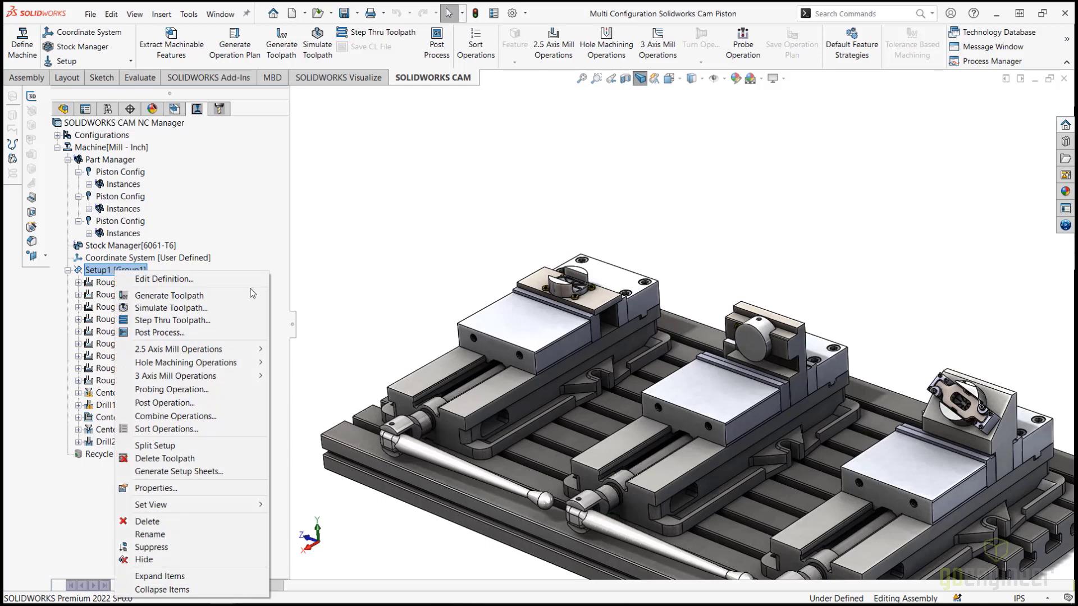
pyautogui.click(165, 451)
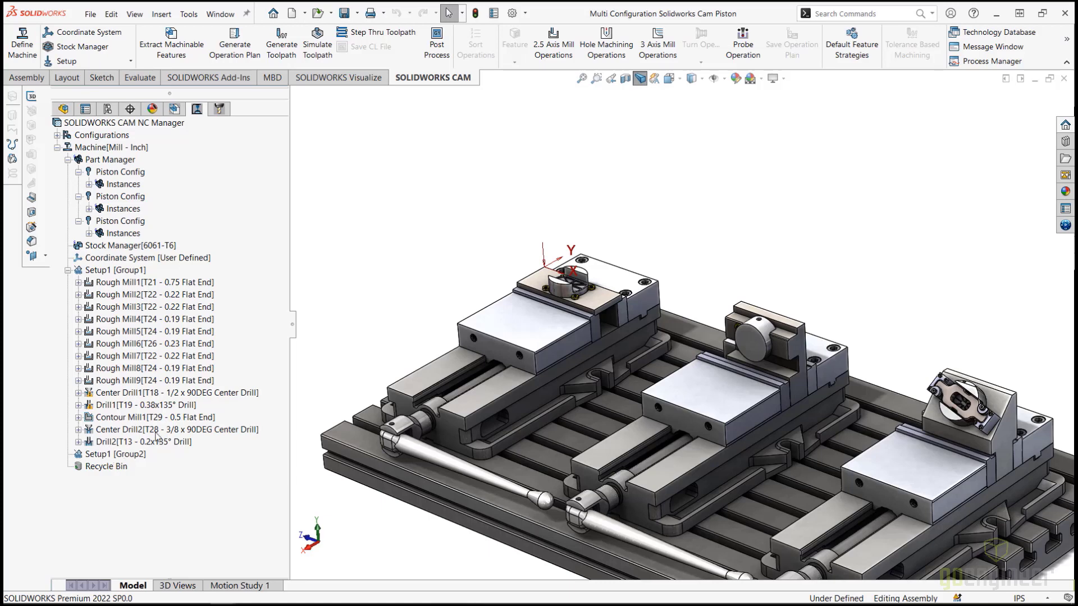
pyautogui.rightClick(122, 271)
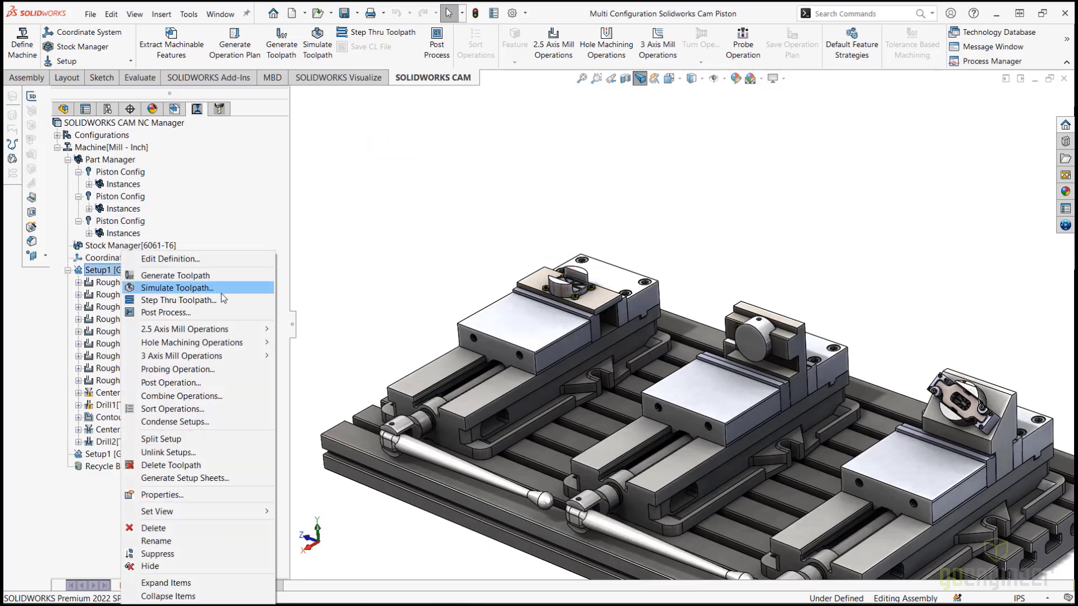
pyautogui.click(161, 440)
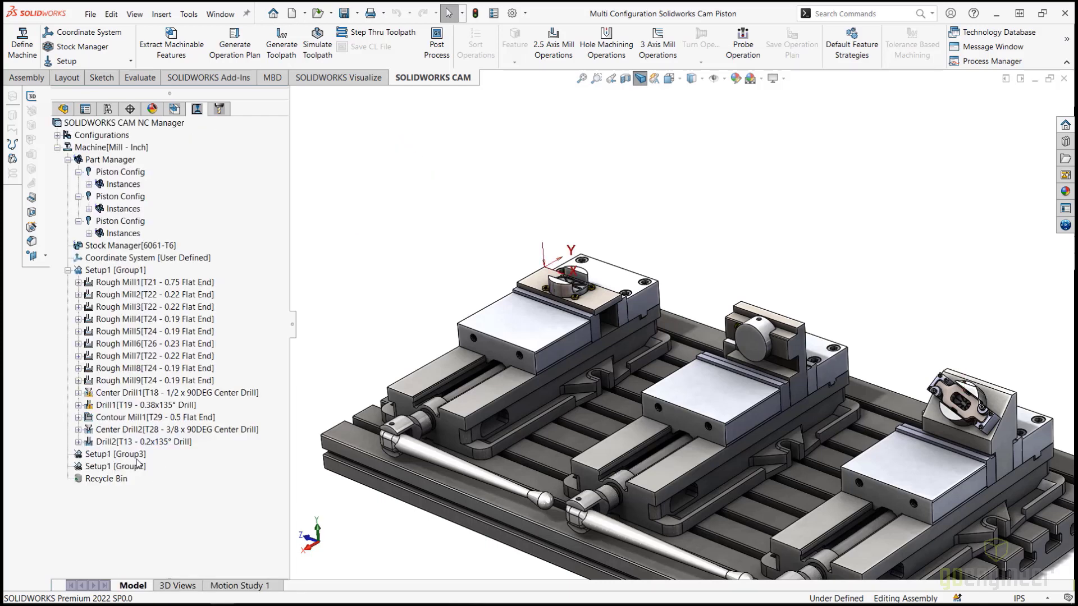
# Step: Reorder the split setups so that Group3 comes after Group2
pyautogui.click(135, 271)
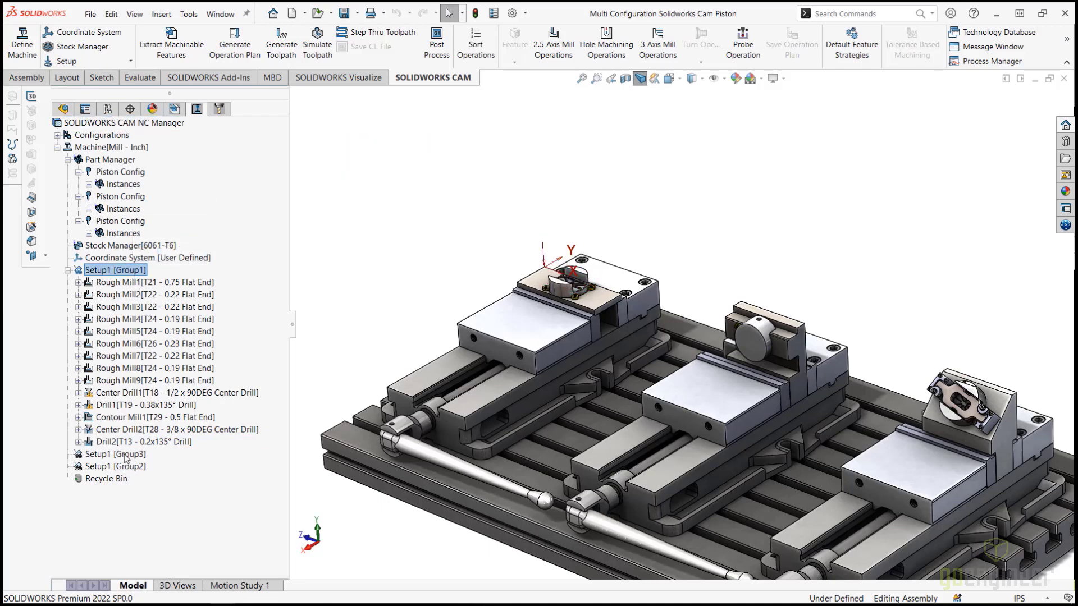
pyautogui.moveTo(125, 458); pyautogui.dragTo(183, 467)
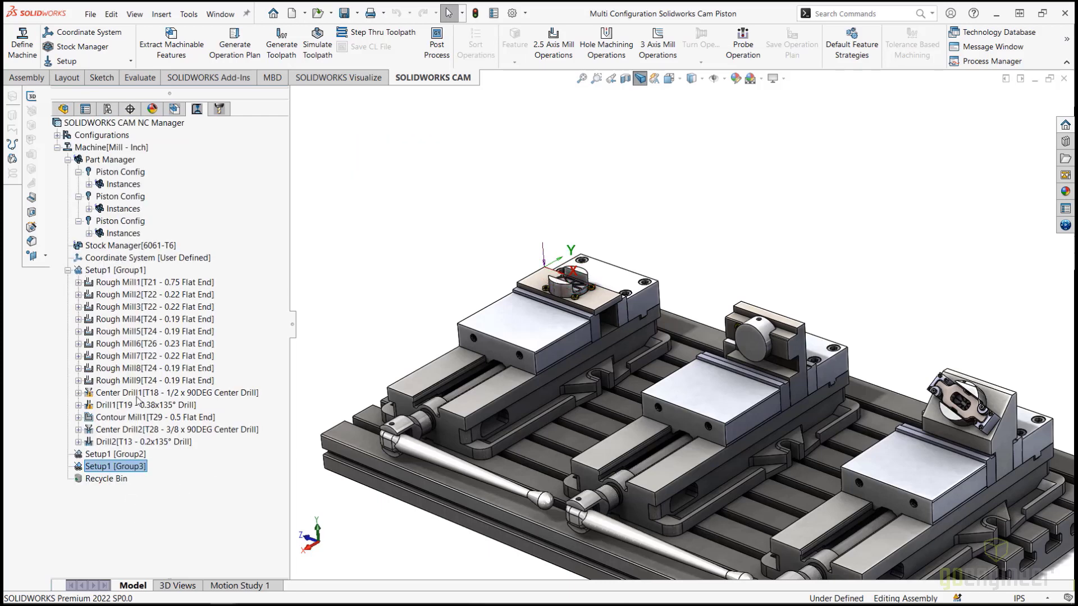
pyautogui.click(127, 456)
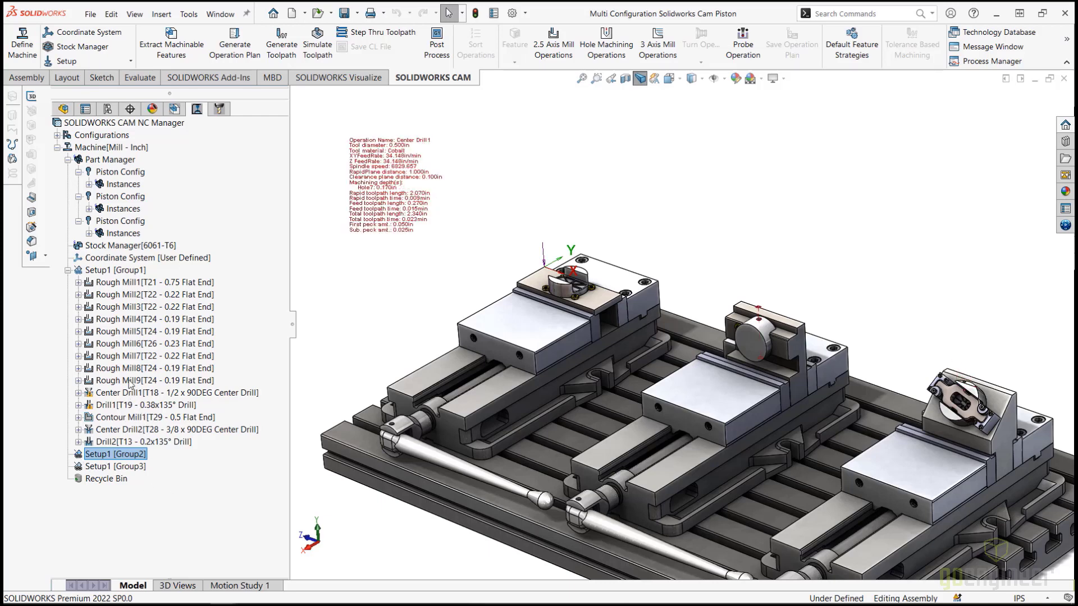
# Step: Move the Center Drill1 and Drill1 operations from Setup1 [Group1] into Setup1 [Group2]
pyautogui.click(116, 394)
pyautogui.keyDown('ctrl'); pyautogui.click(111, 406); pyautogui.keyUp('ctrl')
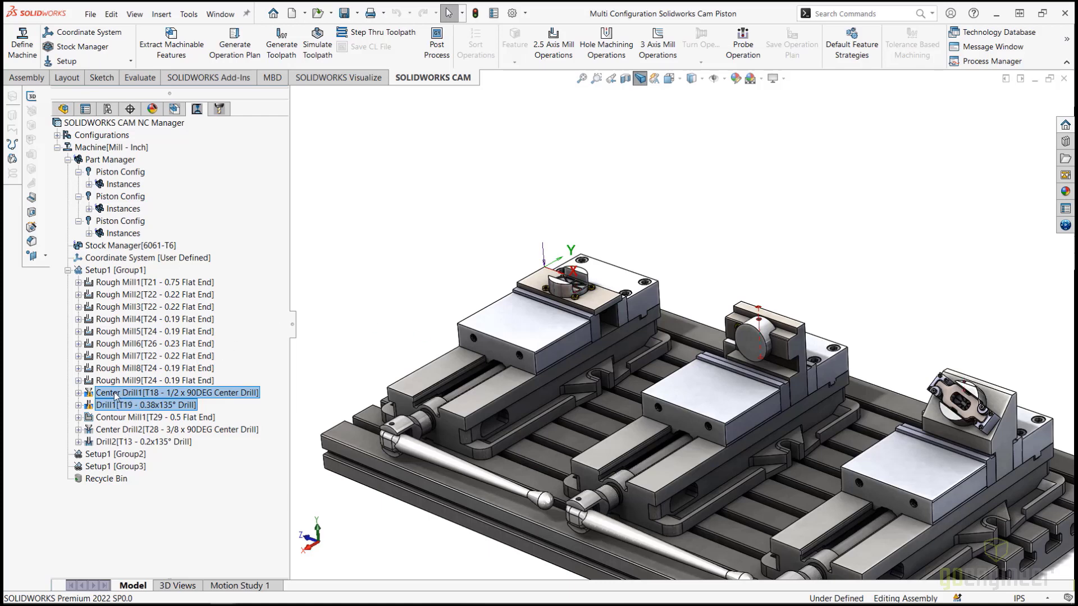
pyautogui.click(143, 454)
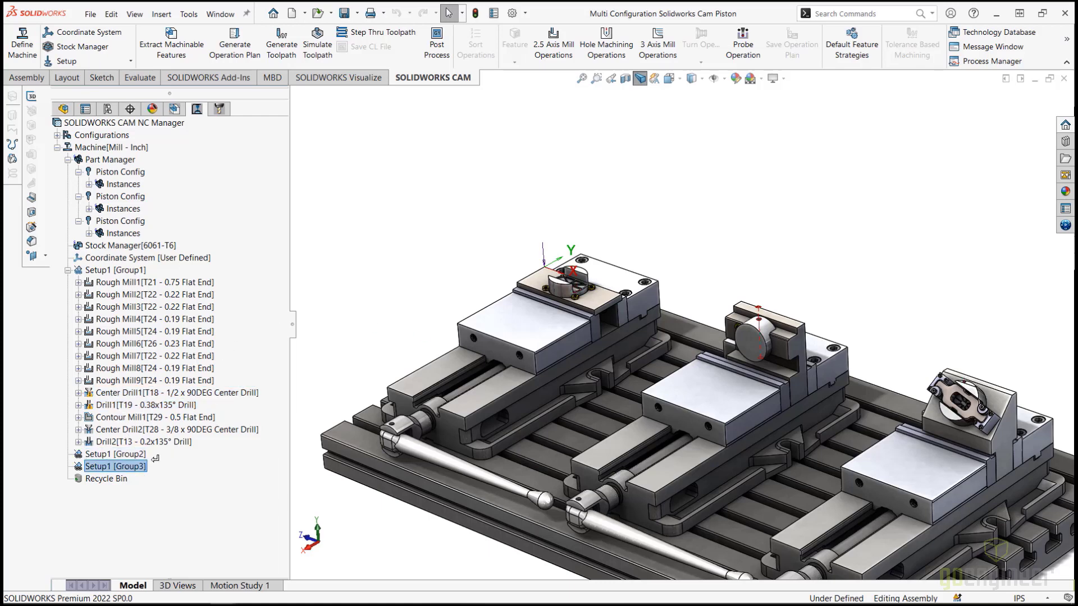
pyautogui.moveTo(133, 455); pyautogui.dragTo(131, 454)
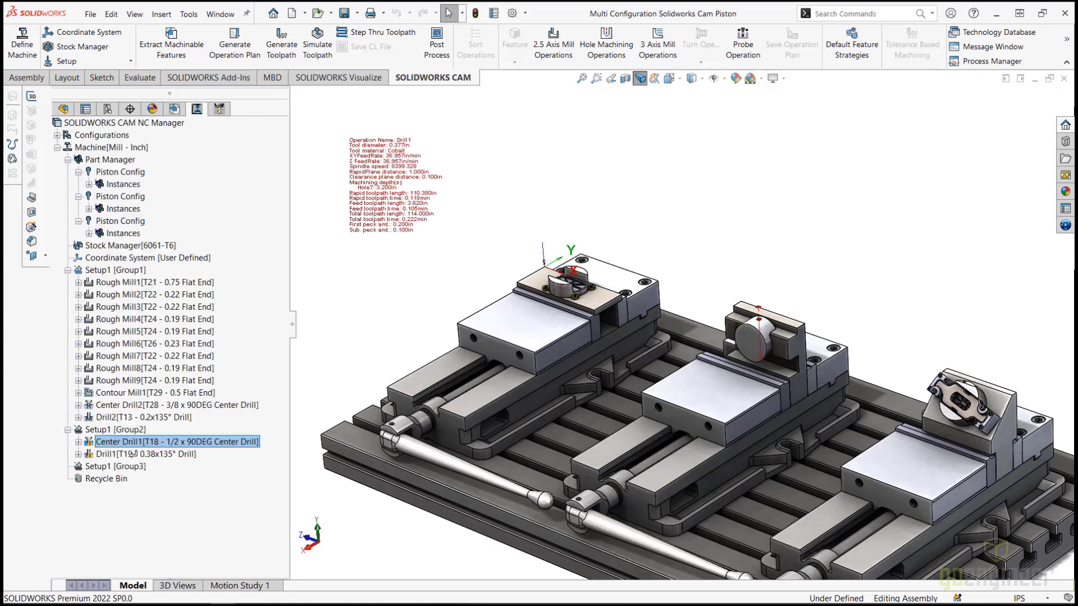
# Step: Move the Contour Mill1, Center Drill2 and Drill2 operations of the angled piston from Setup1 [Group1] into Setup1 [Group3]
pyautogui.moveTo(135, 407)
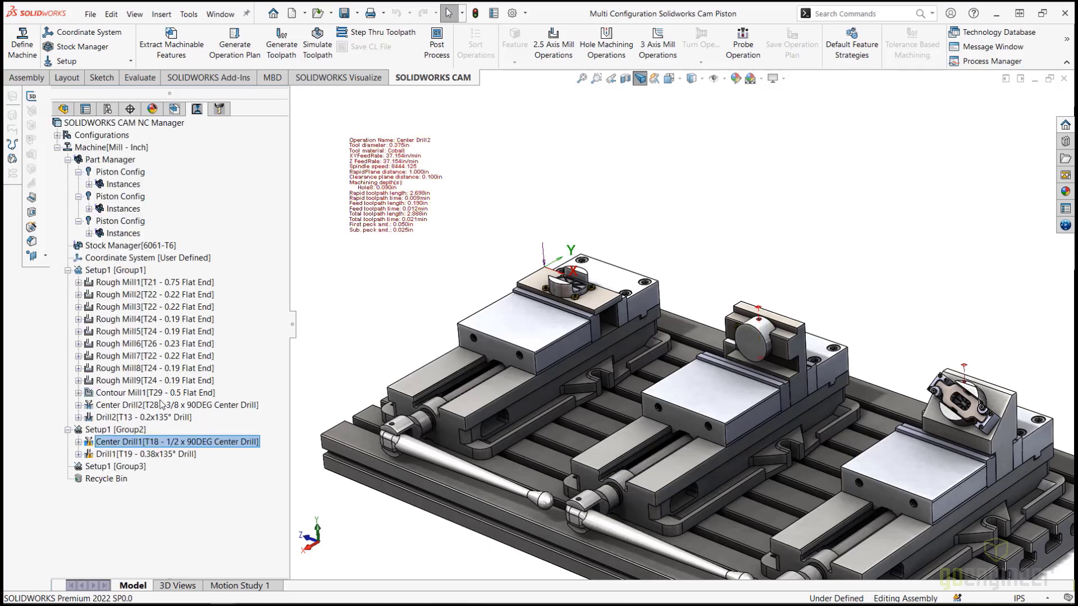
pyautogui.click(120, 393)
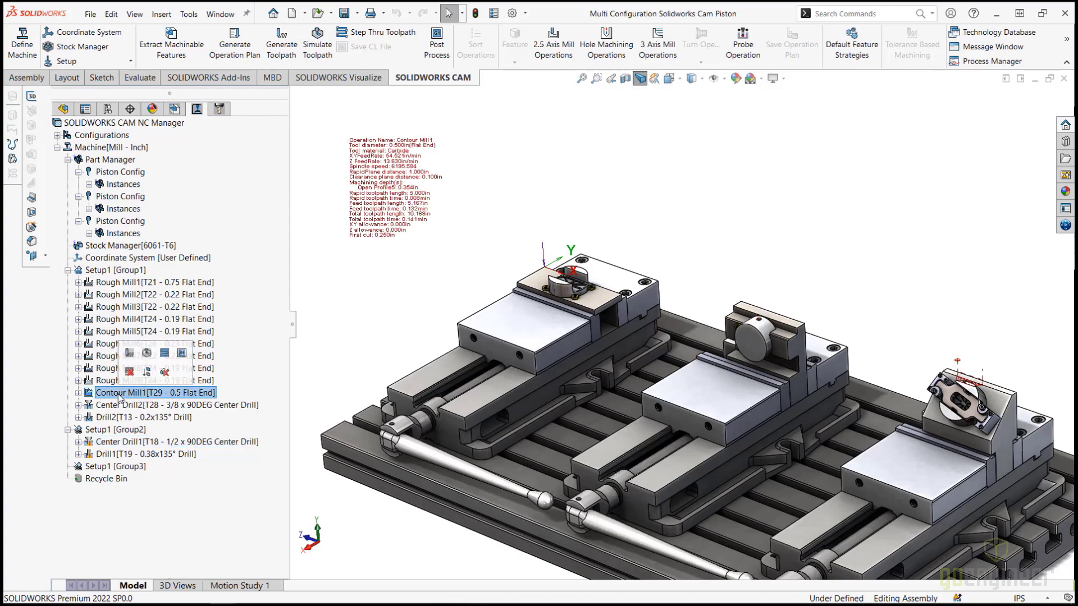
pyautogui.scroll(-2, 967, 382)
pyautogui.scroll(3, 967, 381)
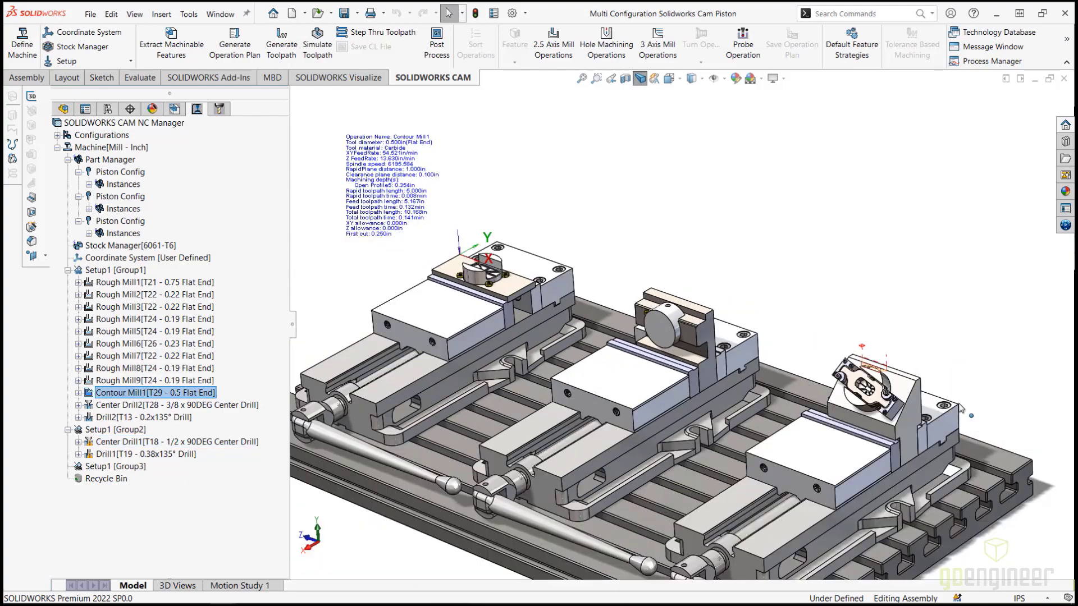
pyautogui.scroll(-4, 881, 385)
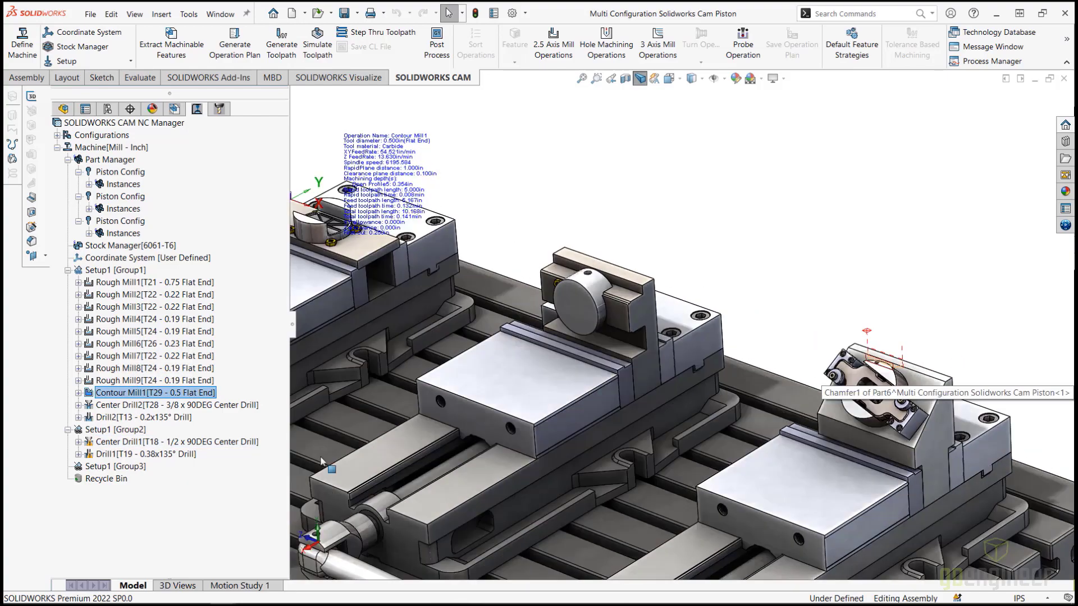
pyautogui.click(126, 405)
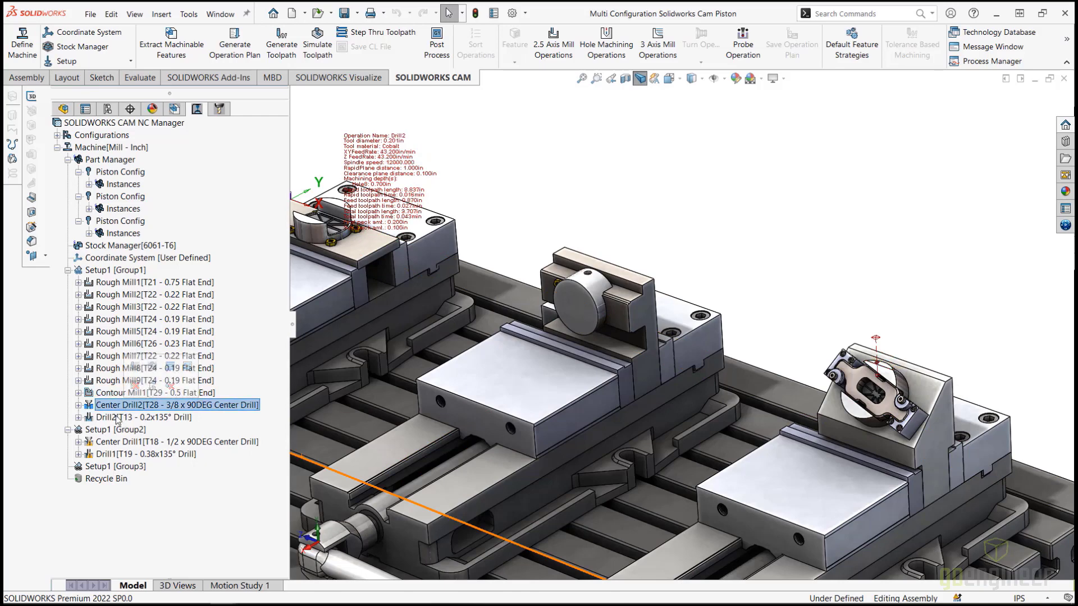
pyautogui.click(121, 418)
pyautogui.click(104, 396)
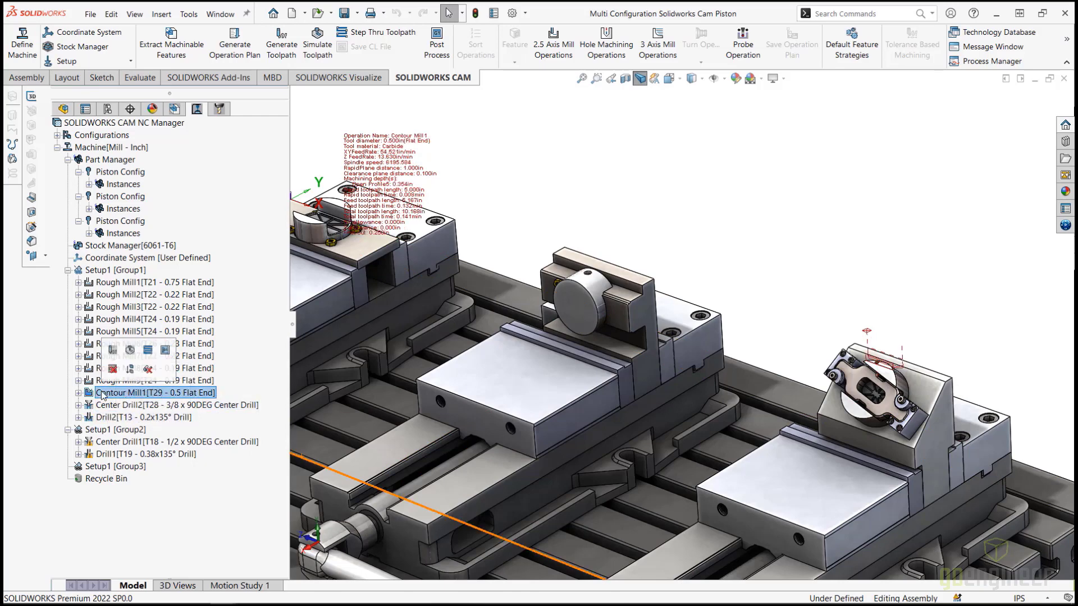
pyautogui.keyDown('shift'); pyautogui.click(130, 419); pyautogui.keyUp('shift')
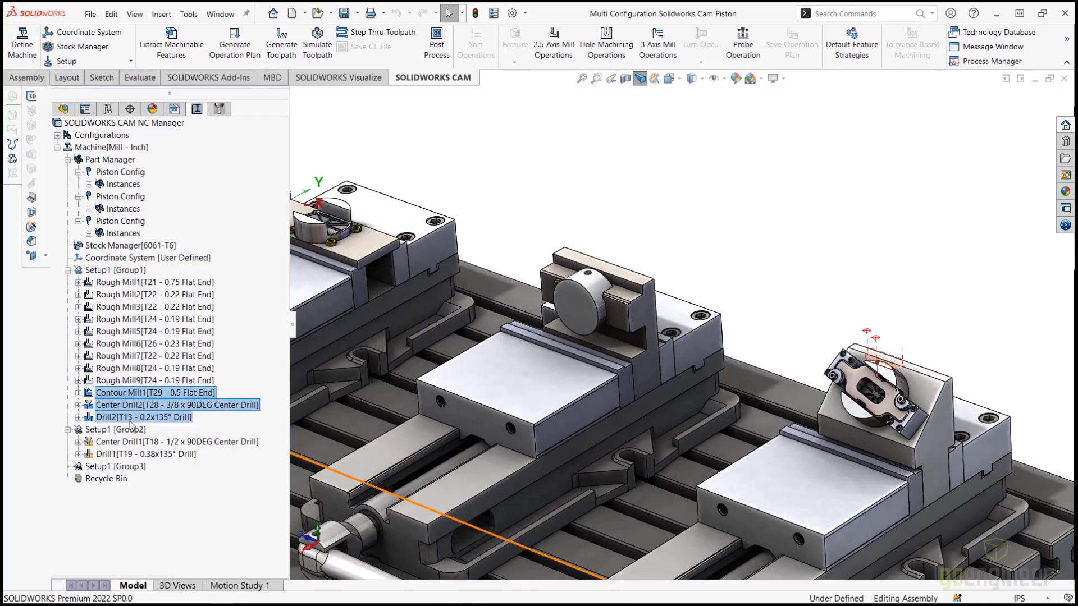
pyautogui.moveTo(110, 396); pyautogui.dragTo(124, 467)
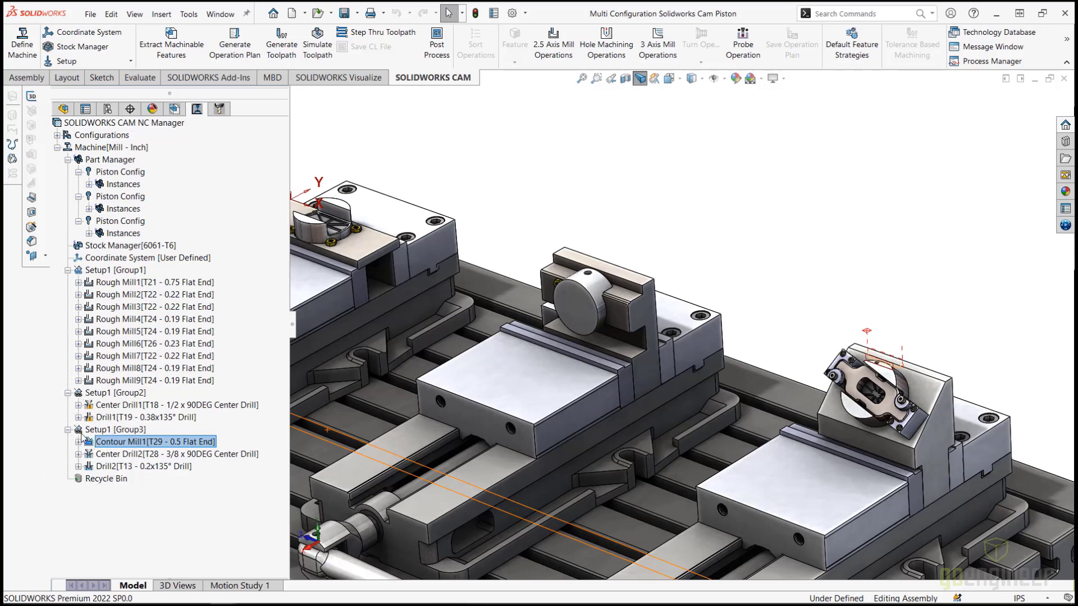
# Step: Unlink both Setup1 [Group2] and Setup1 [Group3] from Setup1 [Group1]
pyautogui.rightClick(107, 271)
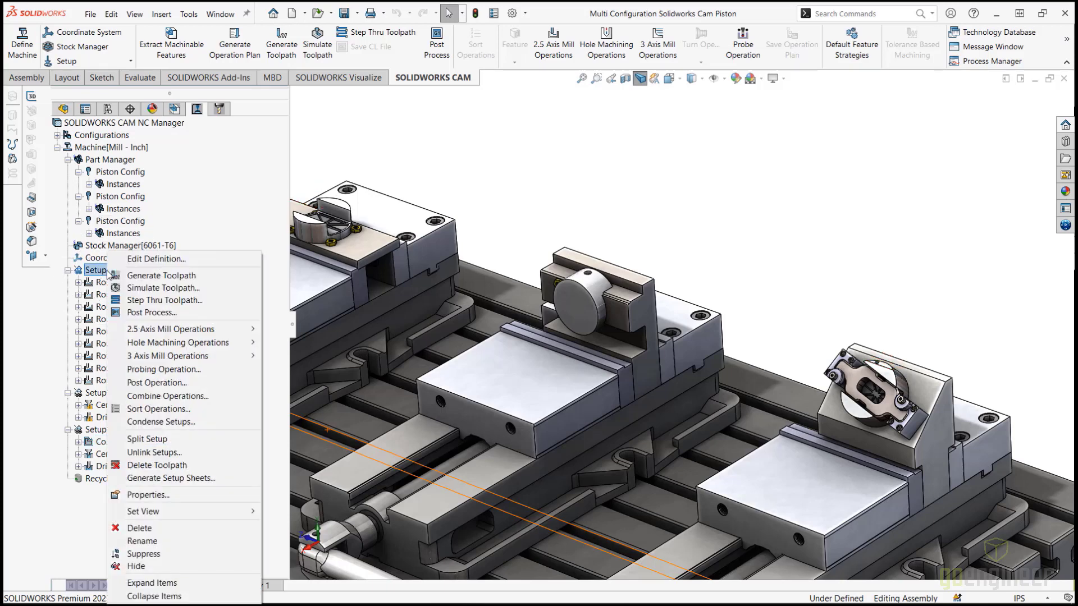
pyautogui.click(171, 453)
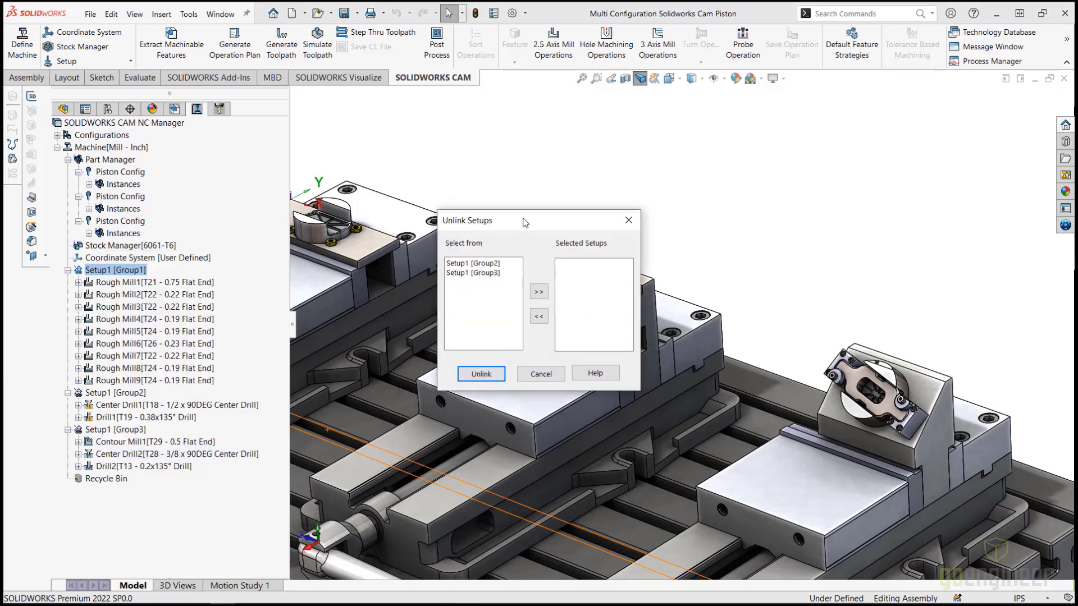
pyautogui.moveTo(525, 220); pyautogui.dragTo(545, 149)
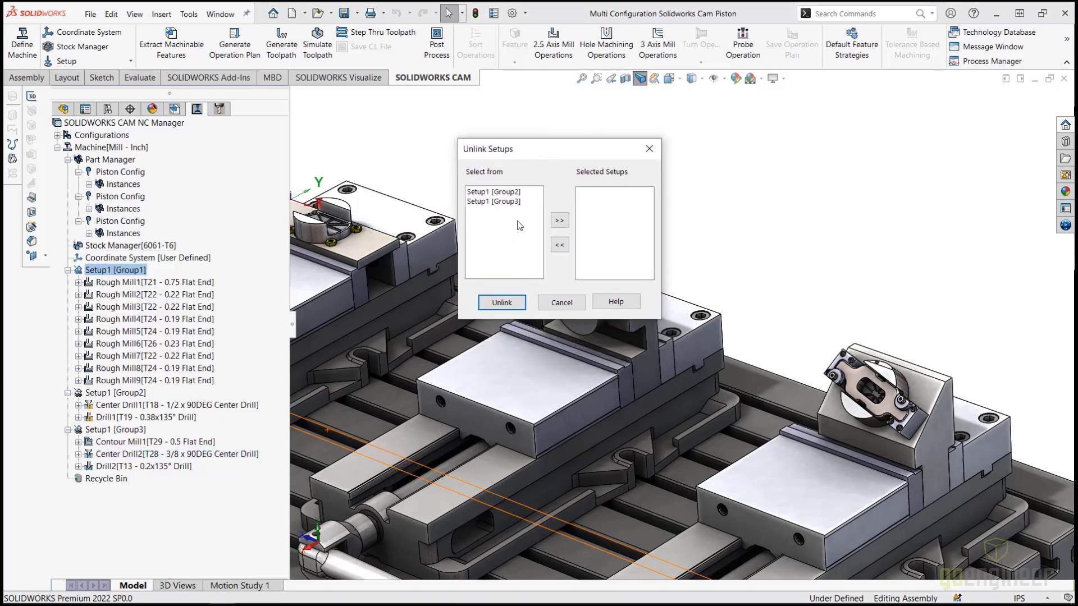
pyautogui.click(490, 194)
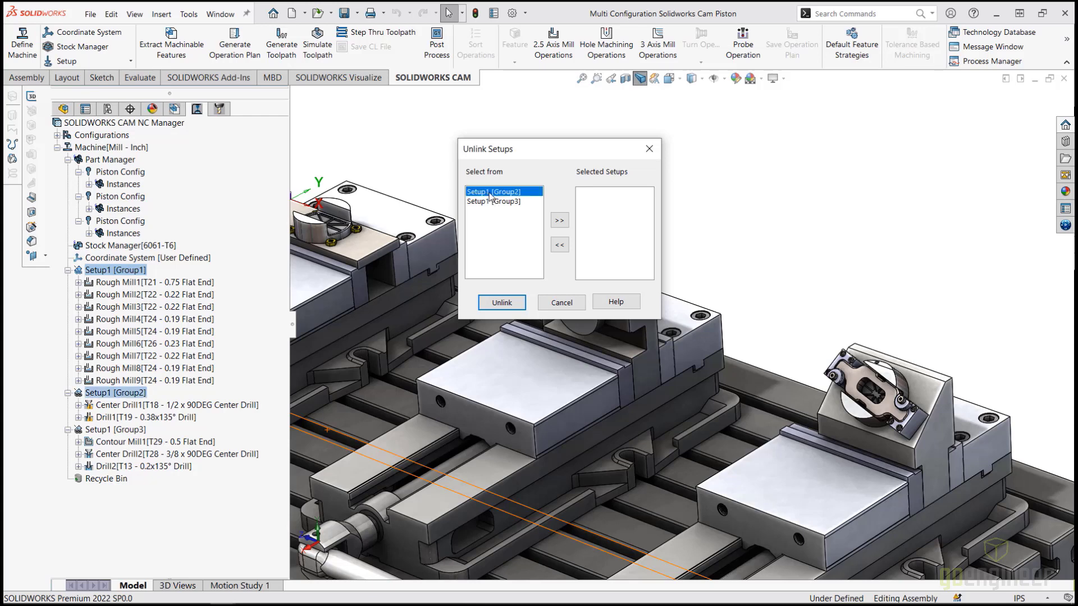
pyautogui.click(560, 220)
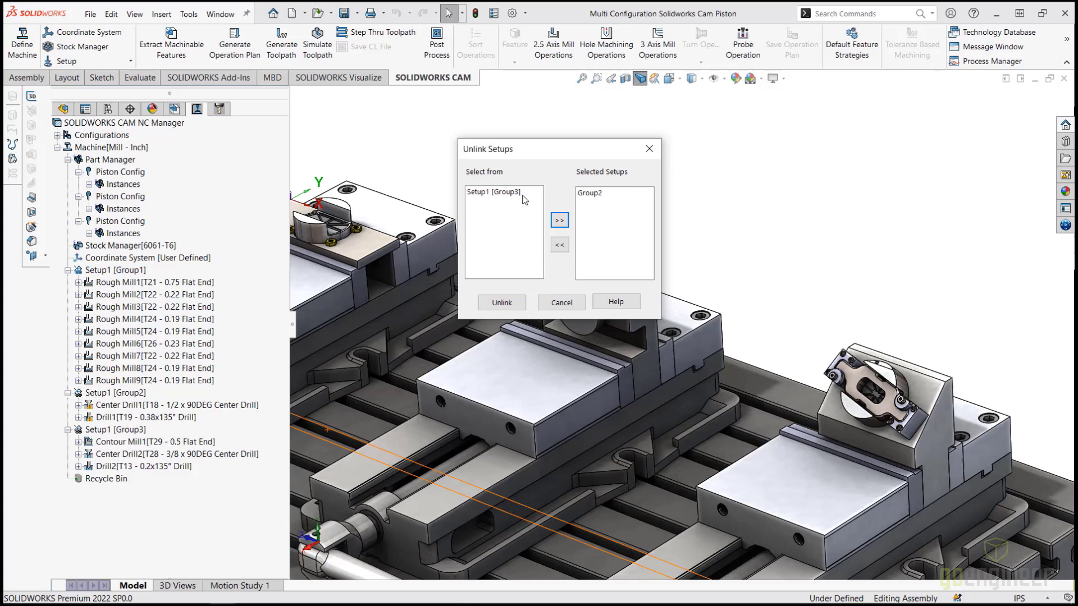
pyautogui.click(506, 192)
pyautogui.click(560, 222)
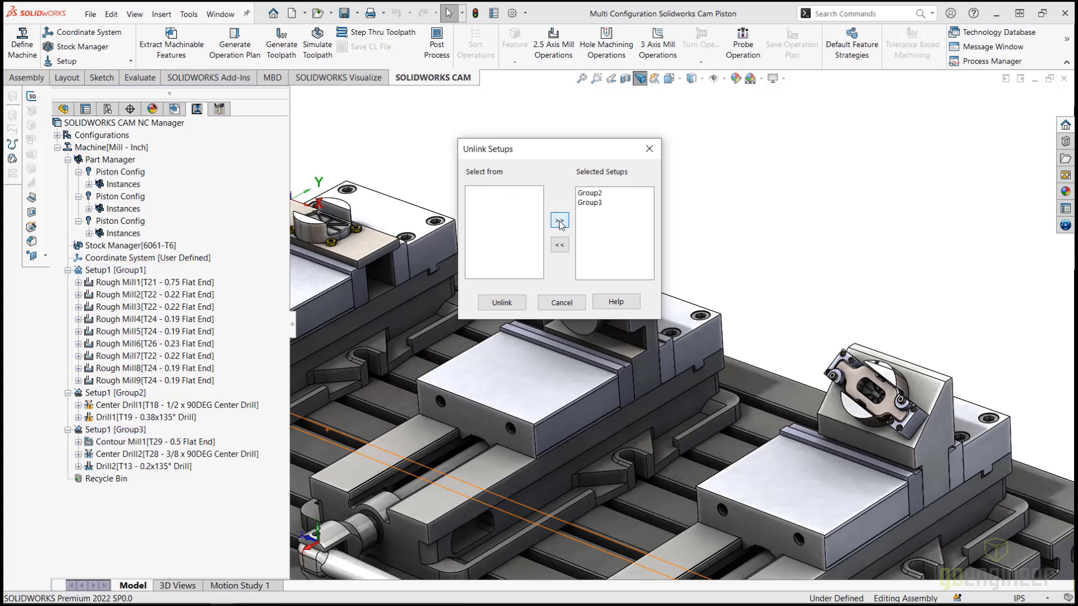
pyautogui.click(505, 305)
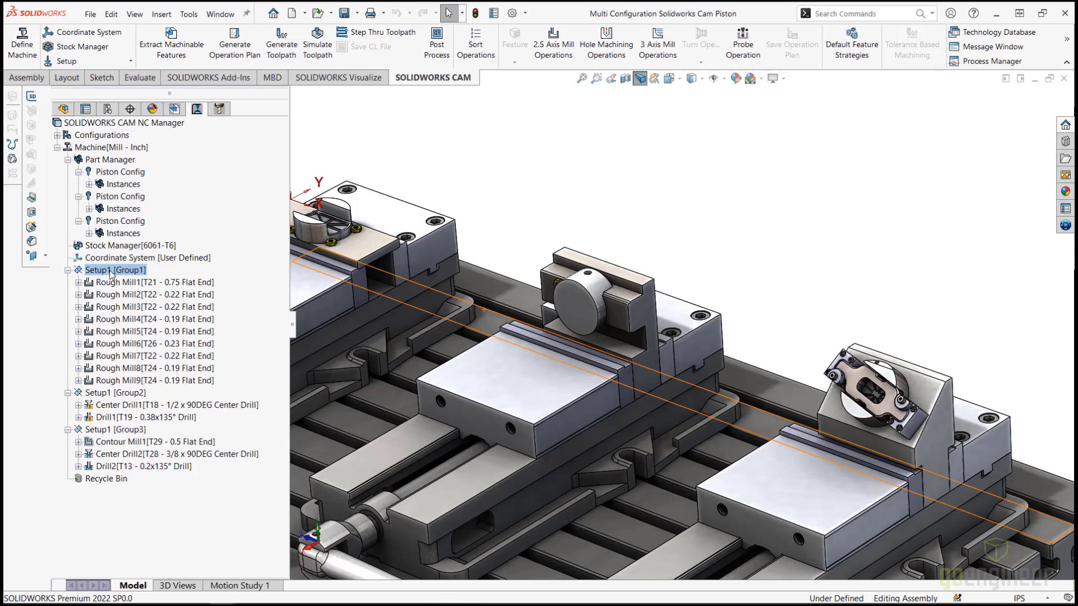
# Step: Set the setup origin of Setup1 [Group1] to the front-left top corner vertex of the fixture plate in the first vise
pyautogui.scroll(2, 468, 356)
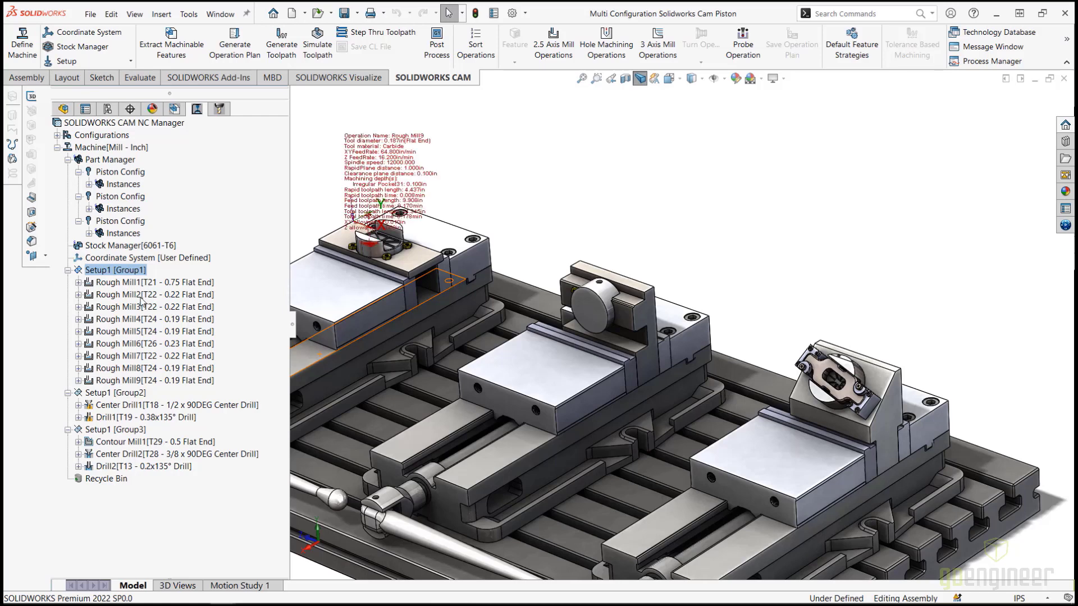
pyautogui.doubleClick(113, 270)
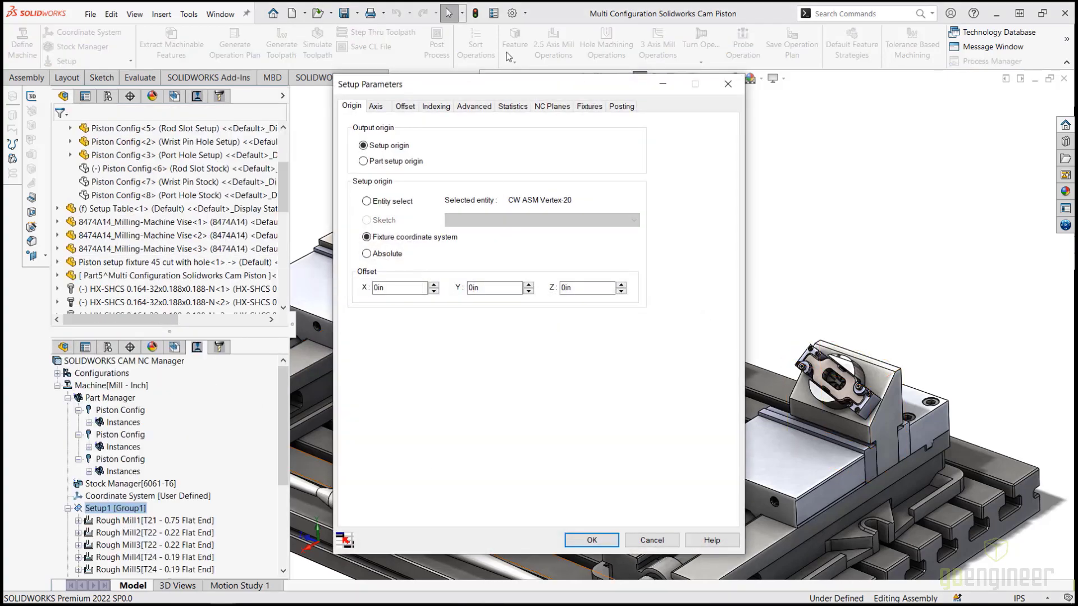
pyautogui.moveTo(500, 87); pyautogui.dragTo(262, 107)
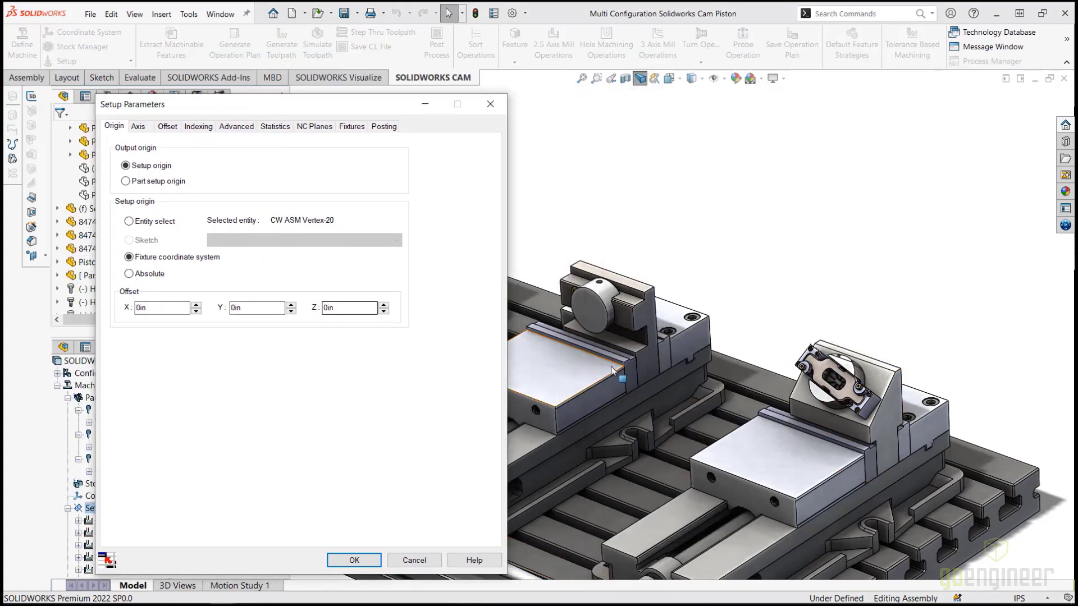
pyautogui.scroll(5, 612, 371)
pyautogui.scroll(-2, 699, 331)
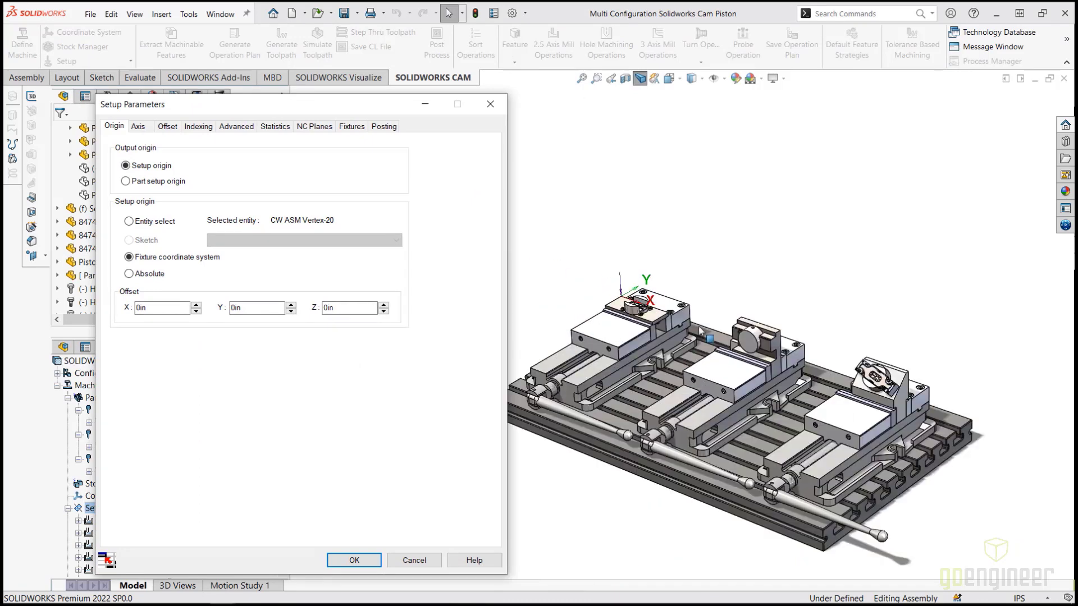
pyautogui.scroll(-5, 699, 331)
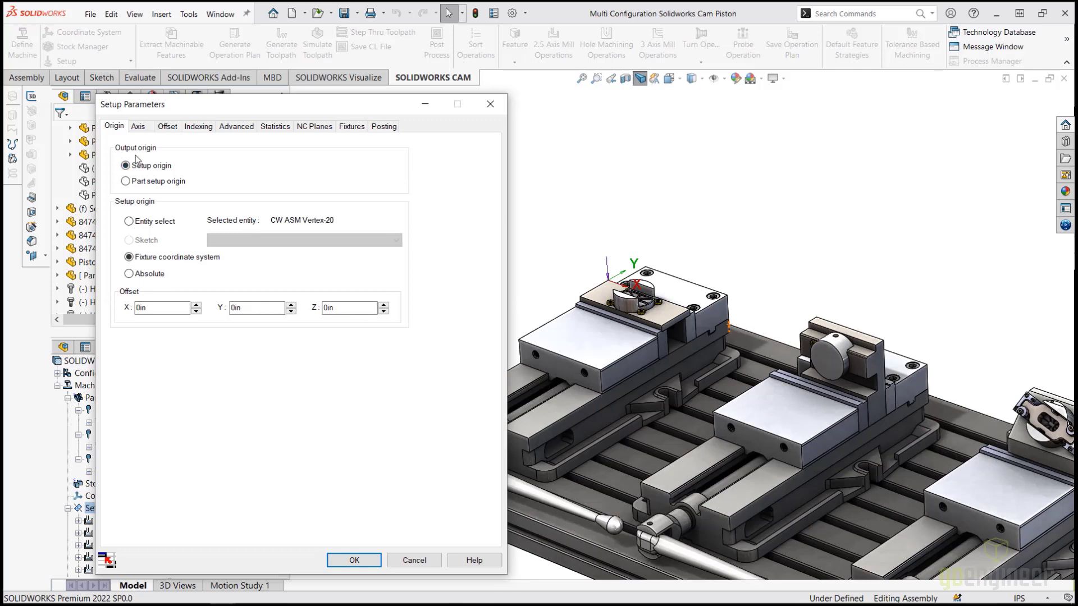
pyautogui.scroll(-3, 611, 287)
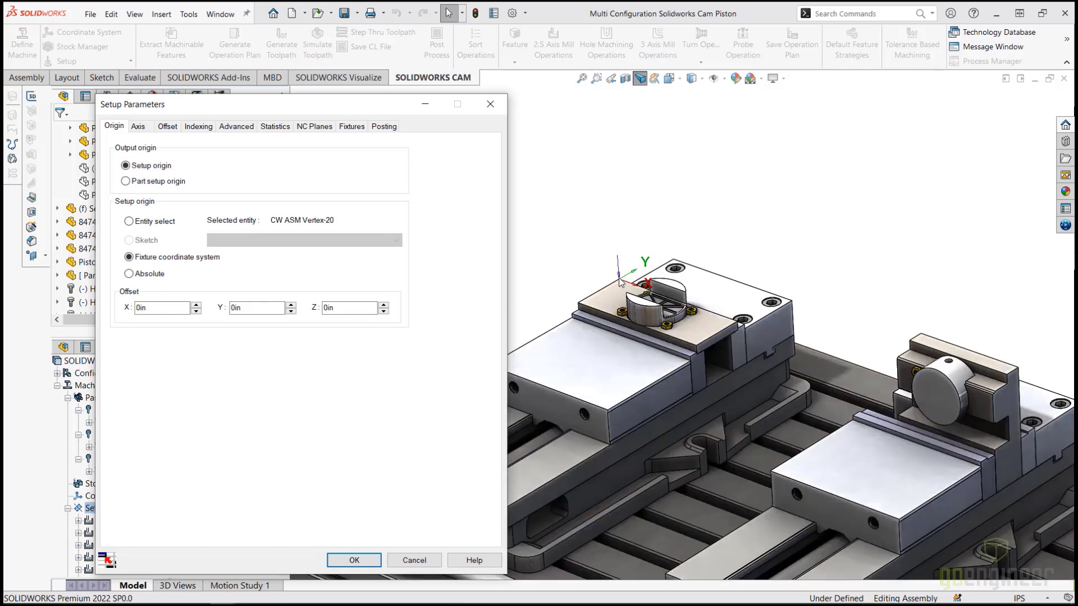
pyautogui.click(578, 304)
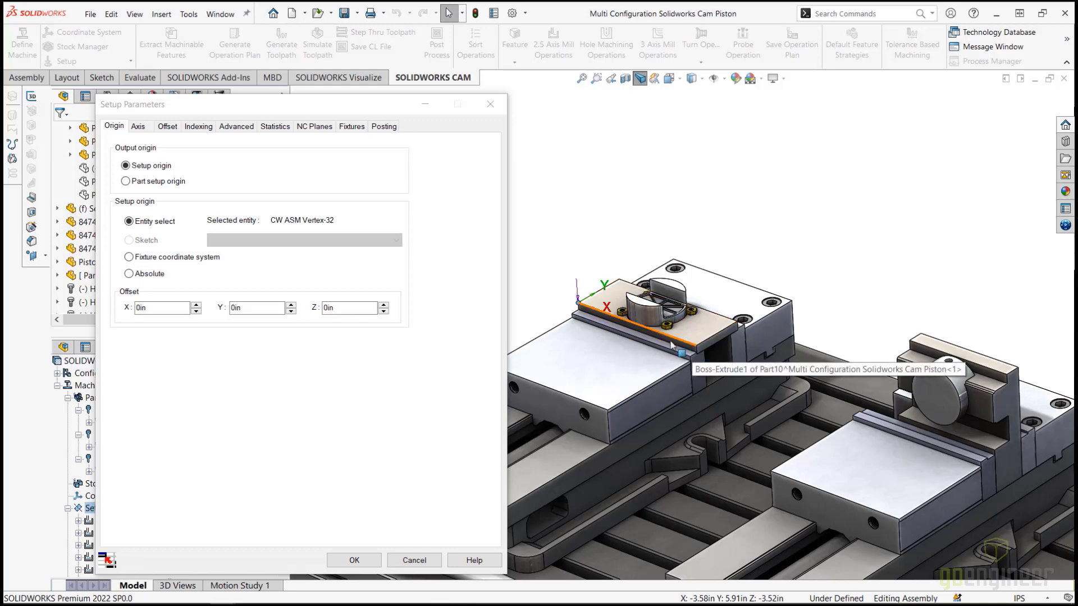
# Step: Assign work coordinate offset 54 with increment 0 to the piston in Setup1 [Group1] and regenerate the toolpaths
pyautogui.click(163, 127)
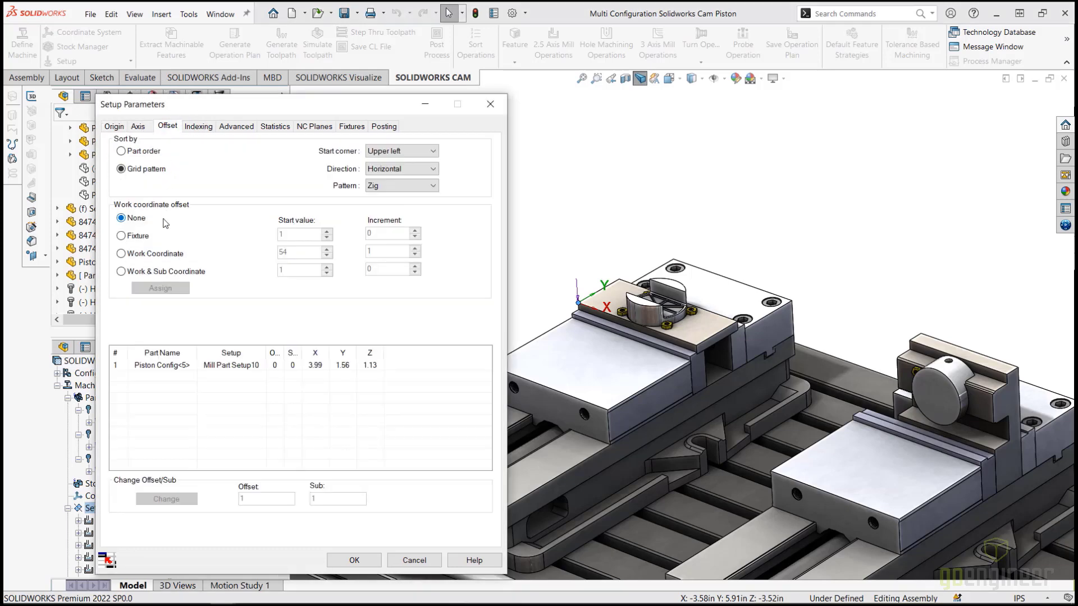
pyautogui.click(121, 254)
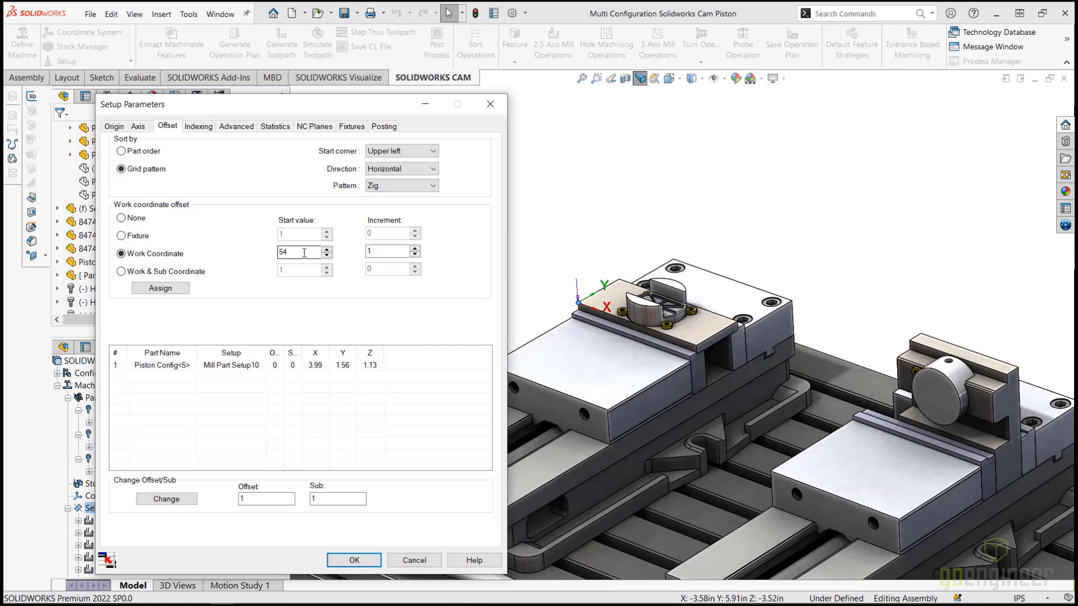
pyautogui.click(415, 254)
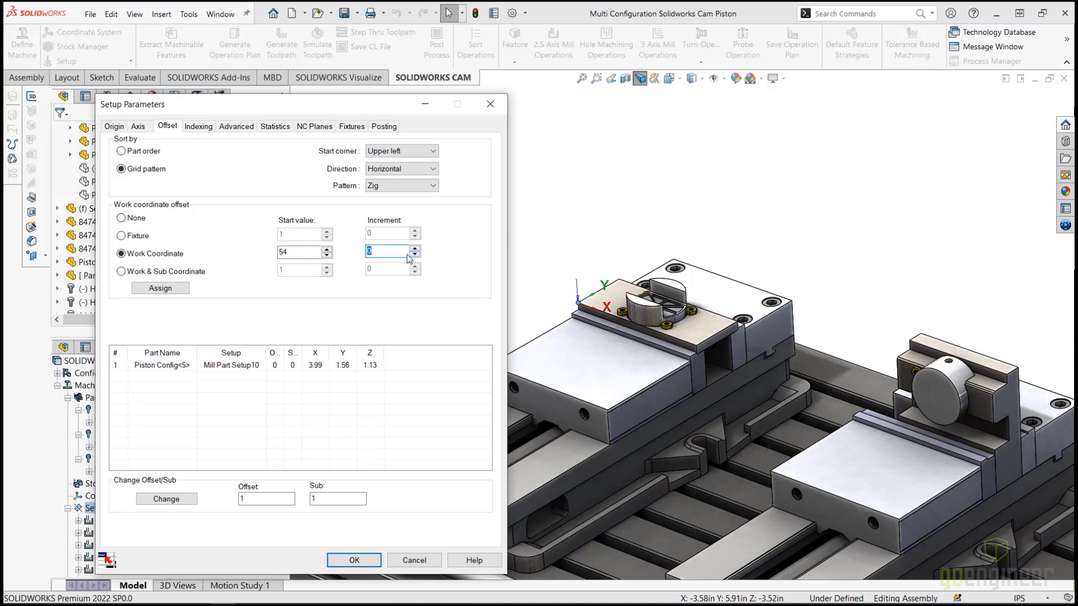
pyautogui.click(118, 368)
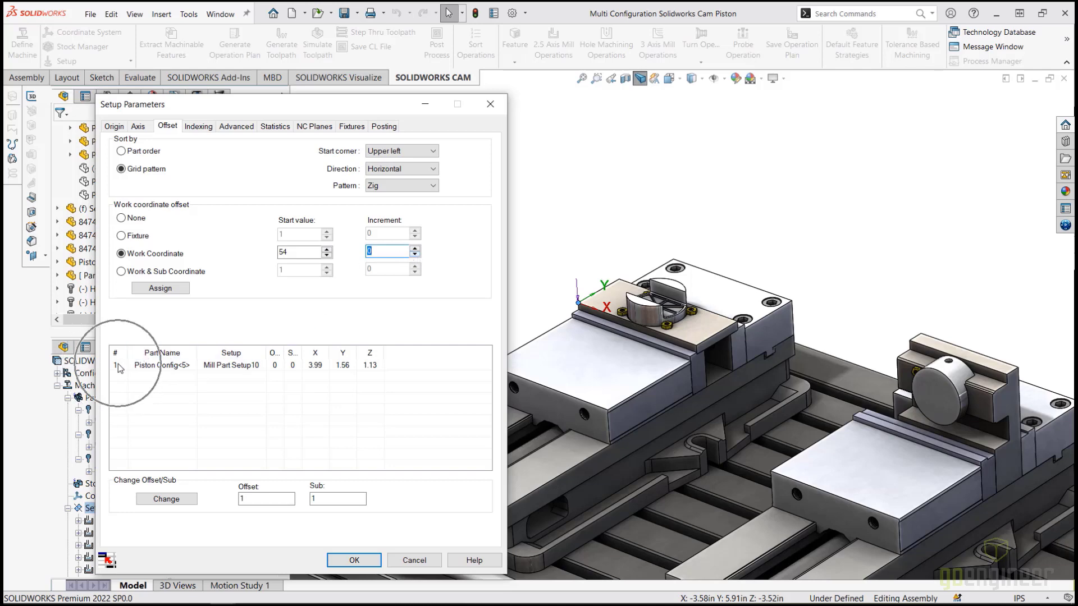
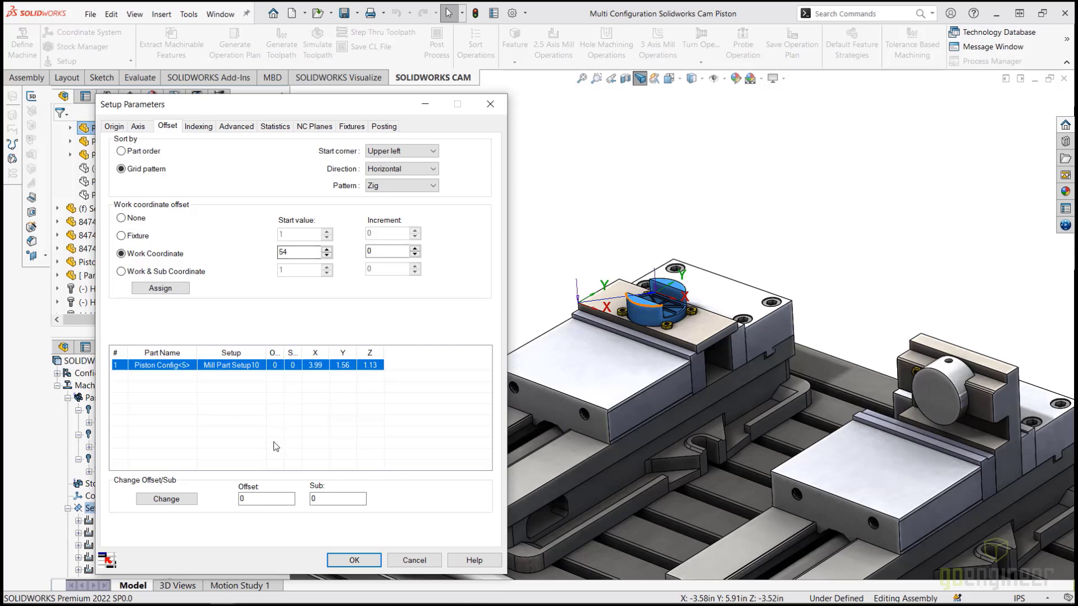
pyautogui.click(161, 288)
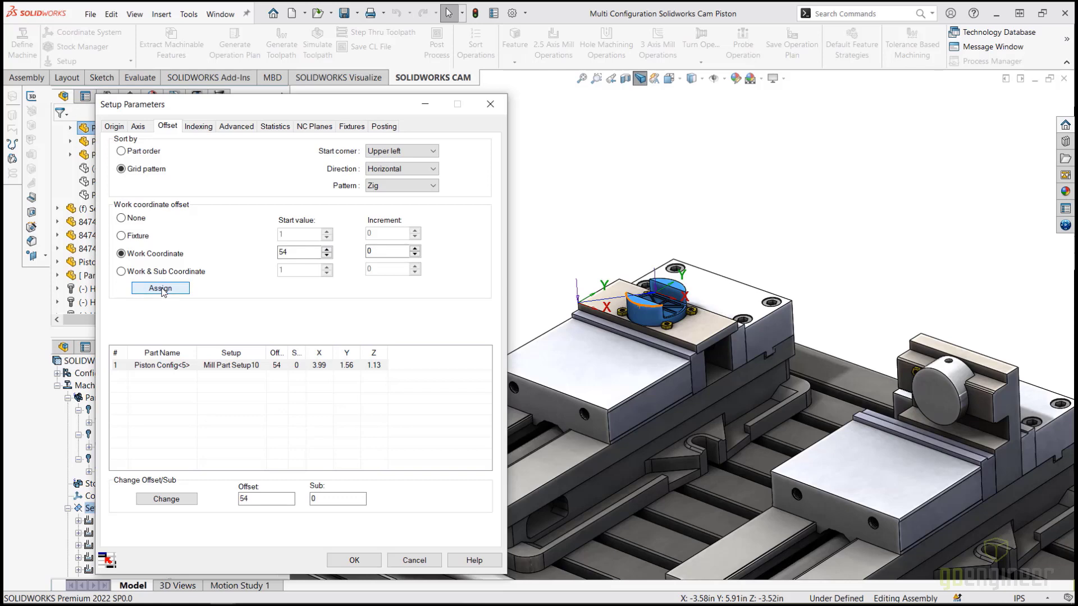
pyautogui.click(161, 288)
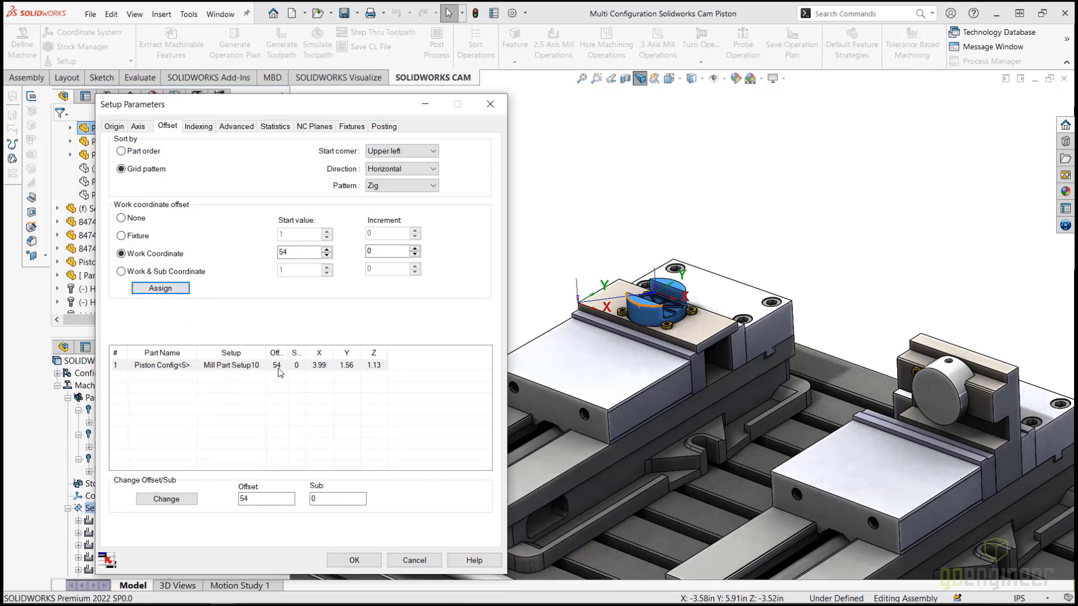
pyautogui.click(337, 561)
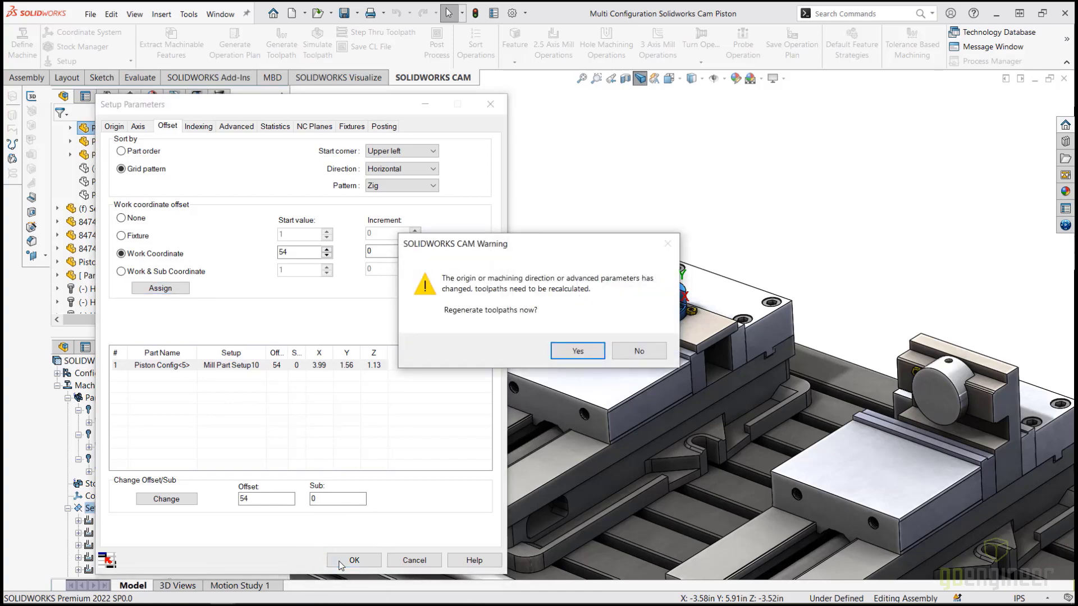
pyautogui.click(579, 352)
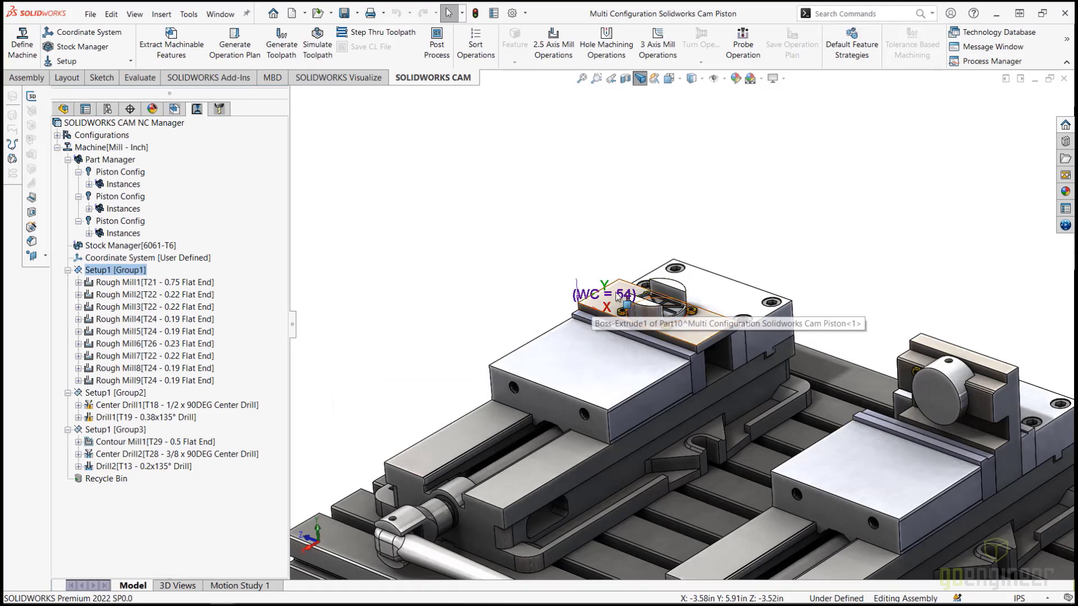
pyautogui.moveTo(82, 409)
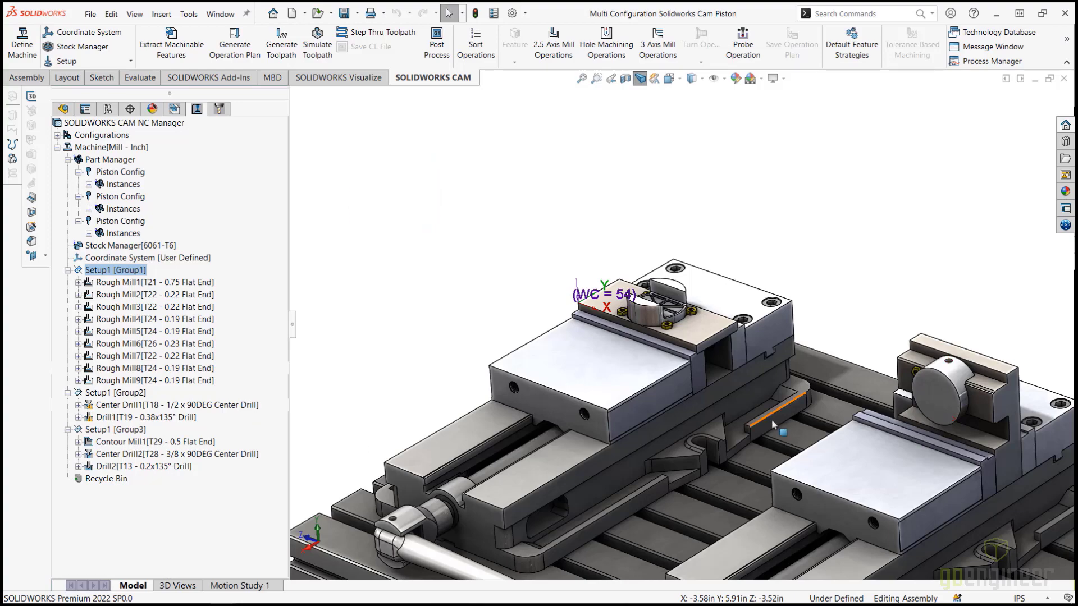
# Step: Set the setup origin of Setup1 [Group2] to the rear-left top corner vertex of the fixture block in the middle vise
pyautogui.scroll(4, 833, 410)
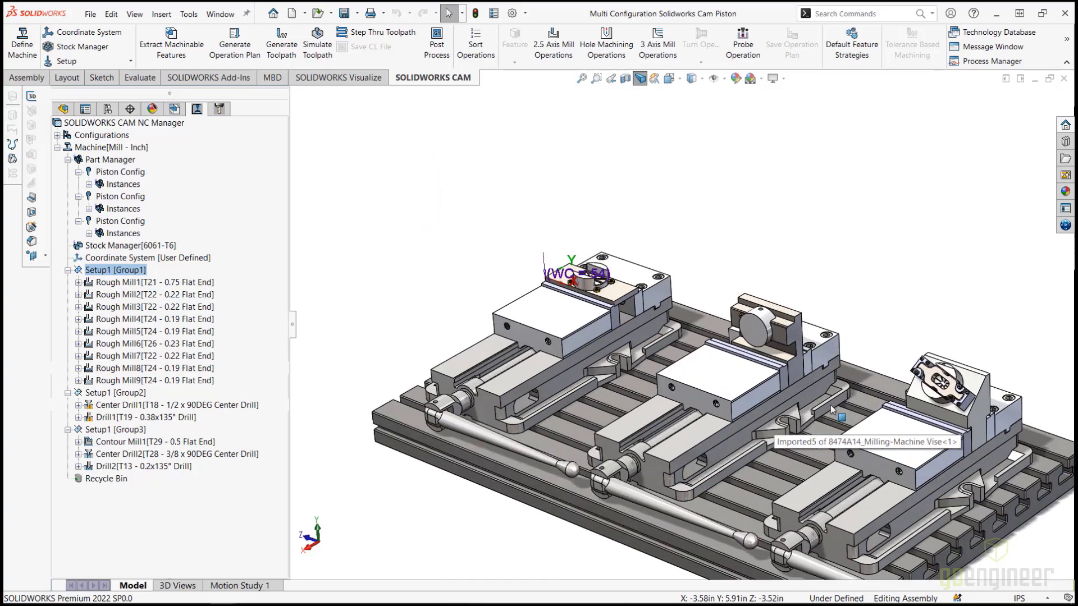
pyautogui.moveTo(153, 408)
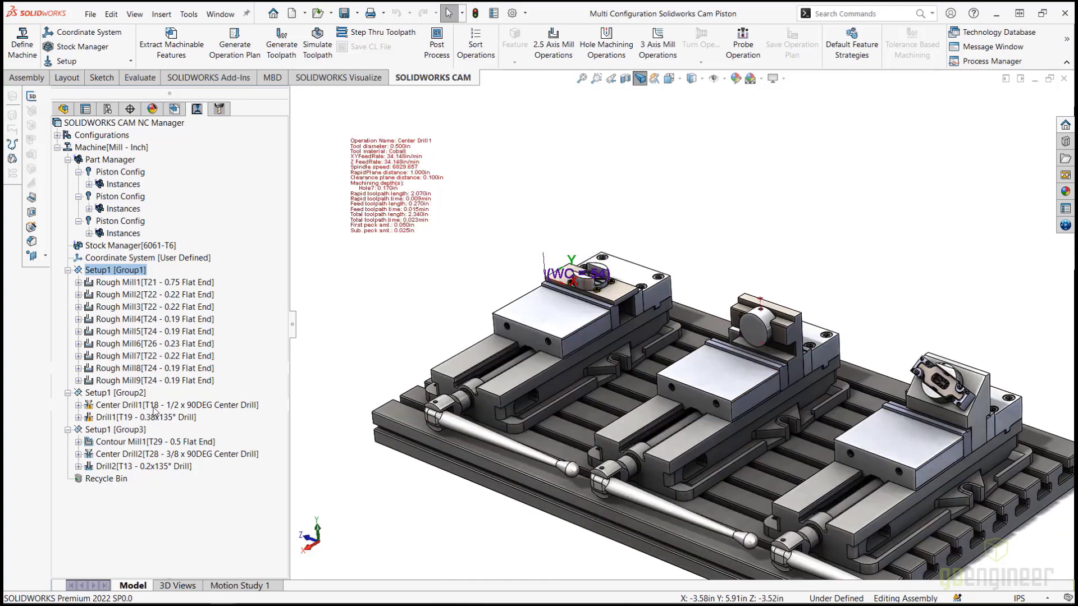
pyautogui.doubleClick(119, 394)
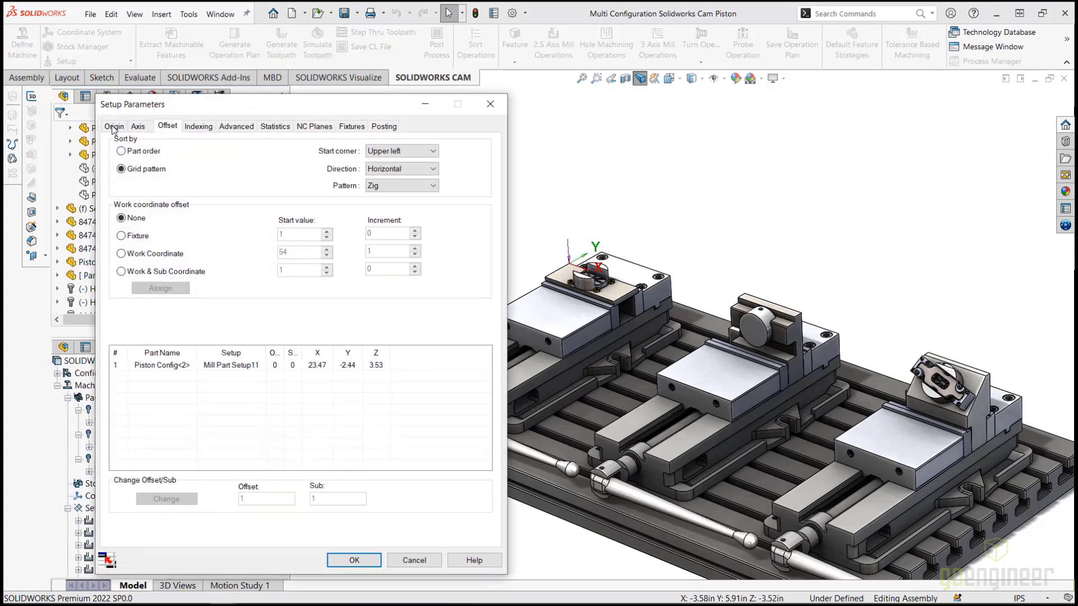
pyautogui.click(115, 127)
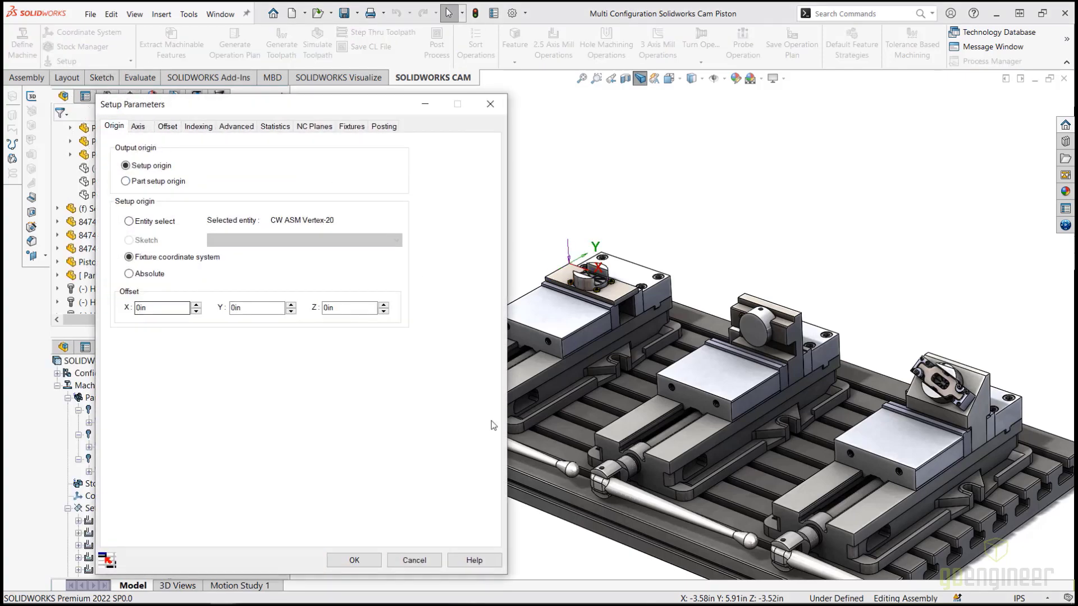
pyautogui.scroll(-4, 735, 312)
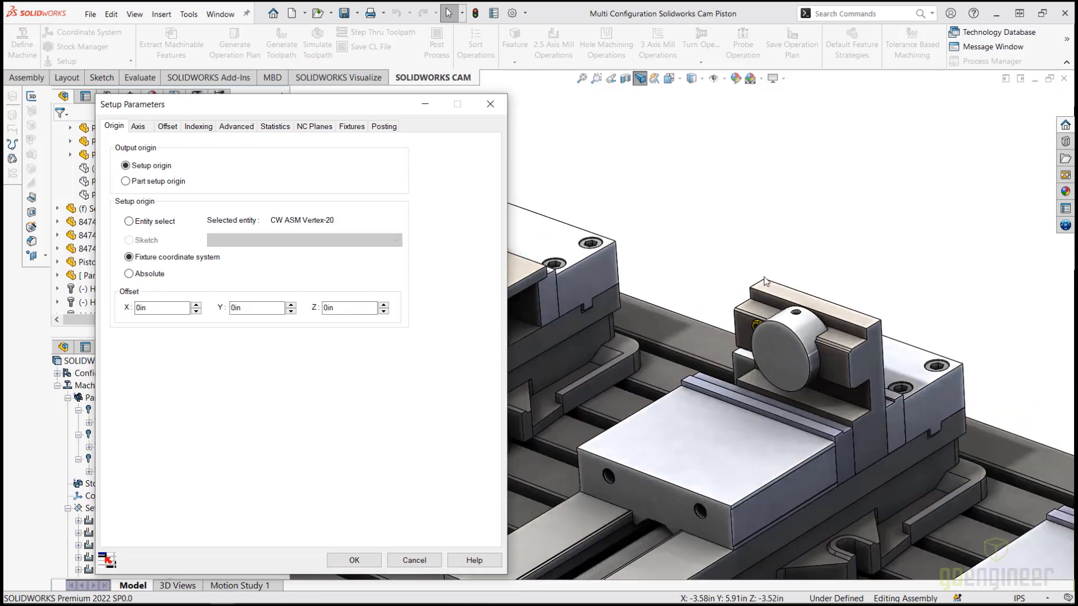
pyautogui.click(764, 280)
pyautogui.click(765, 280)
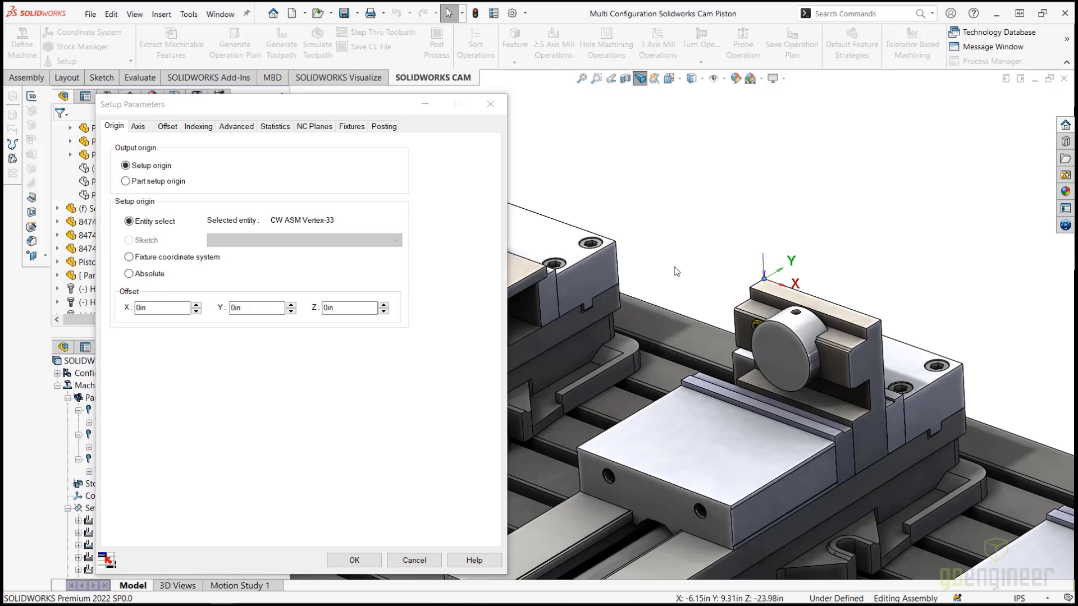
# Step: Assign work coordinate offset 55 with increment 0 to the piston in Setup1 [Group2] and regenerate the toolpaths
pyautogui.click(168, 127)
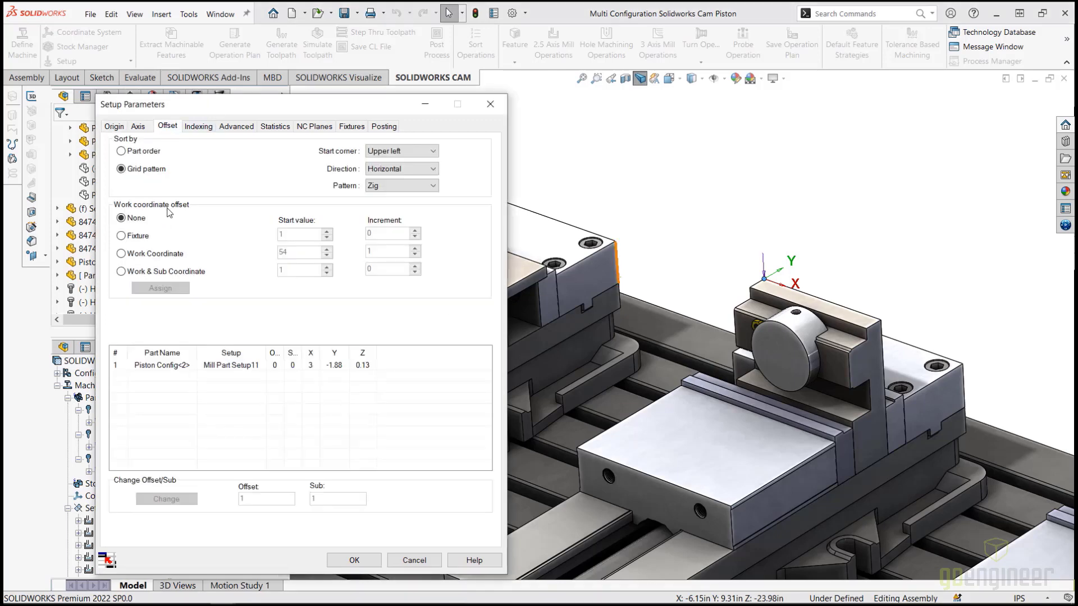
pyautogui.click(135, 255)
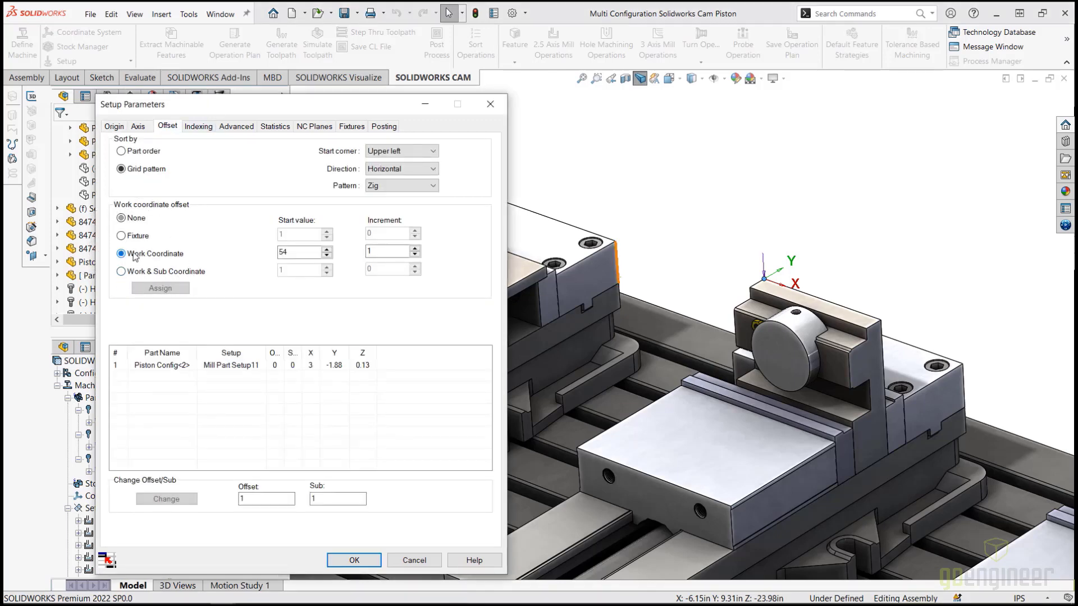
pyautogui.click(327, 249)
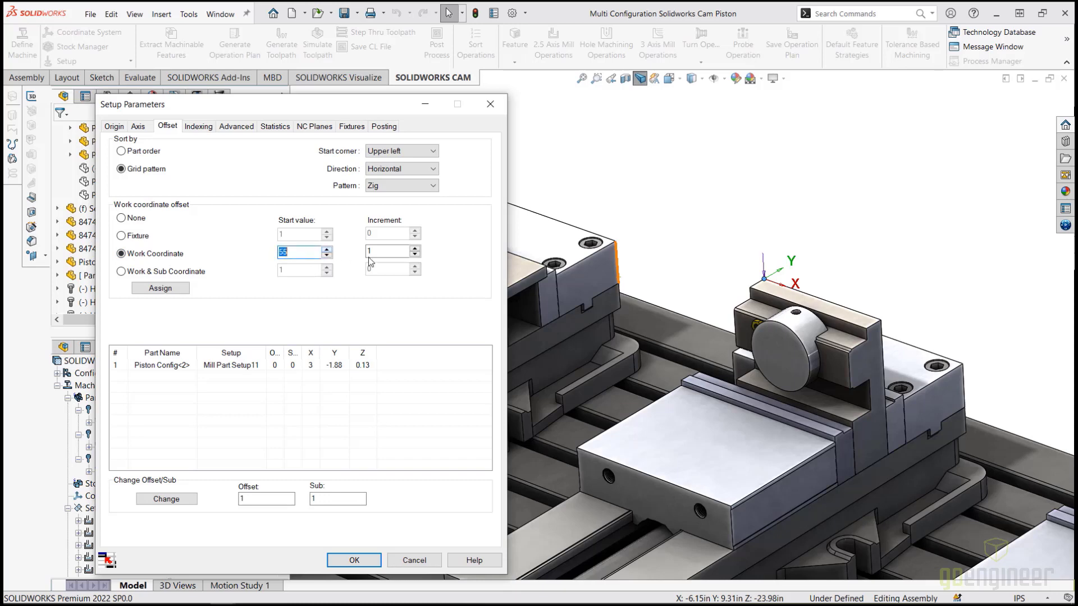
pyautogui.press('Tab')
pyautogui.click(154, 289)
pyautogui.click(160, 288)
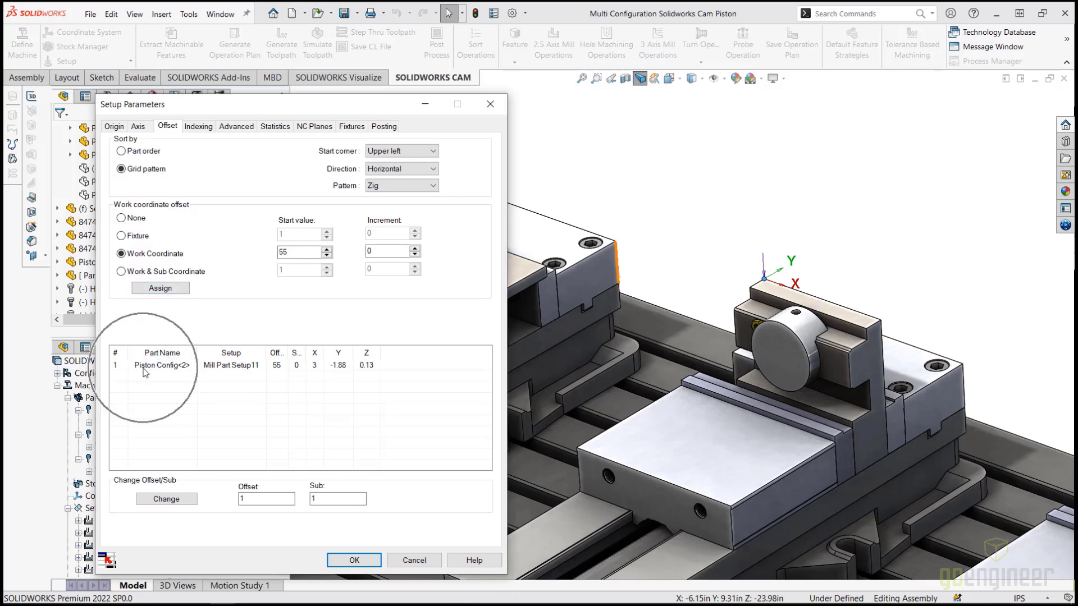
pyautogui.click(154, 293)
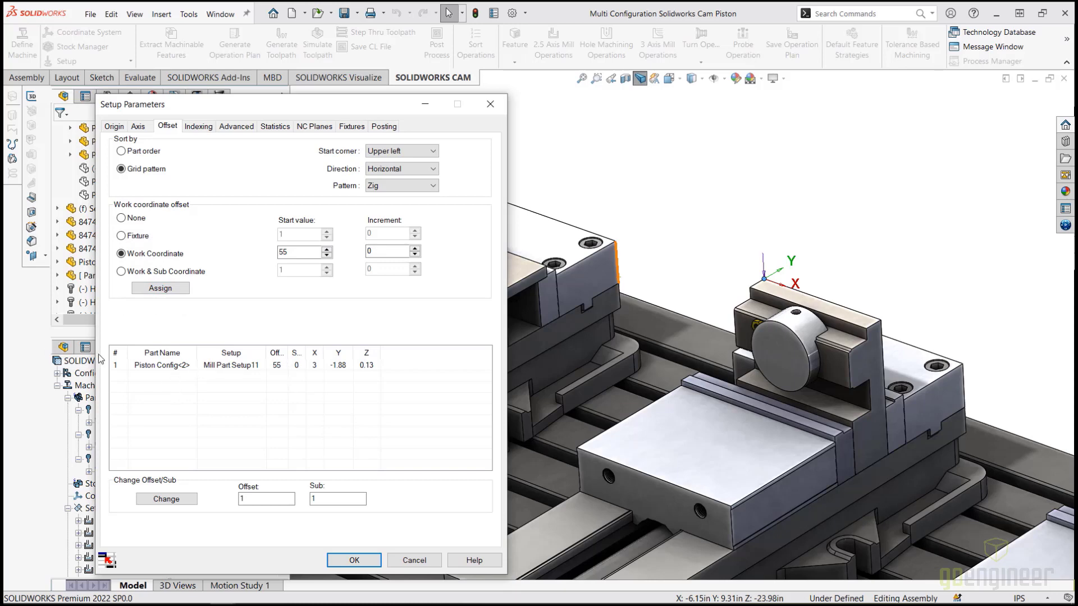
pyautogui.click(353, 559)
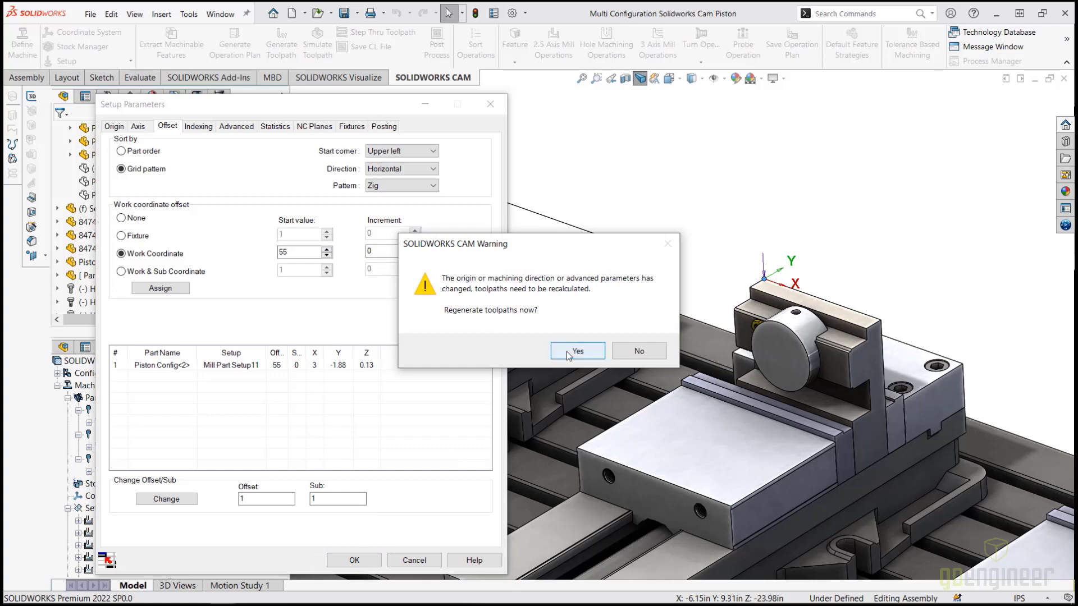
pyautogui.click(567, 351)
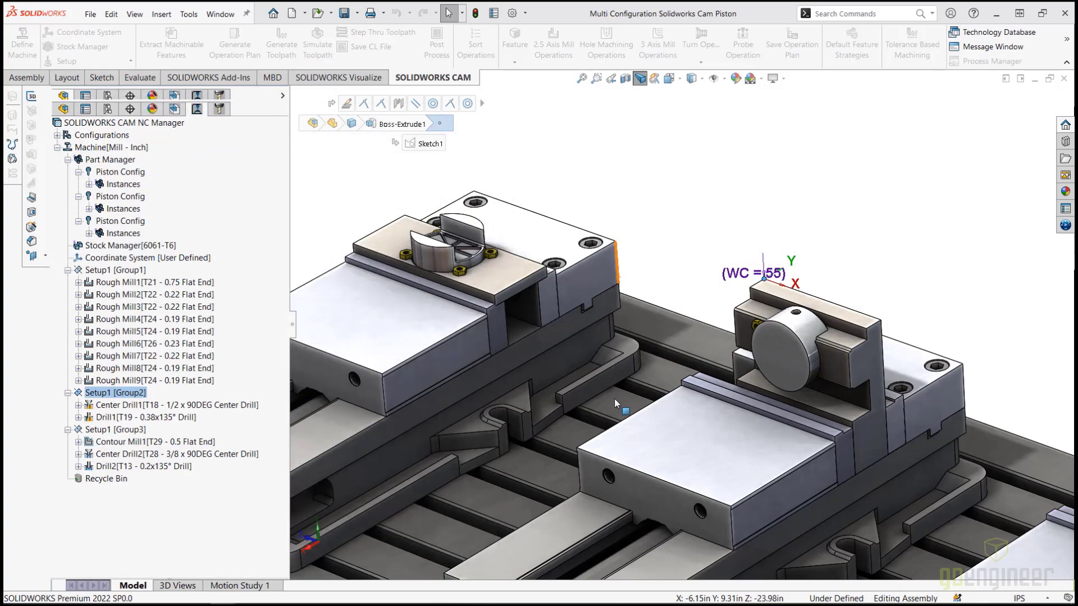
# Step: Set the setup origin of Setup1 [Group3] to the rear-left top corner vertex of the angled fixture block in the third vise
pyautogui.scroll(5, 614, 398)
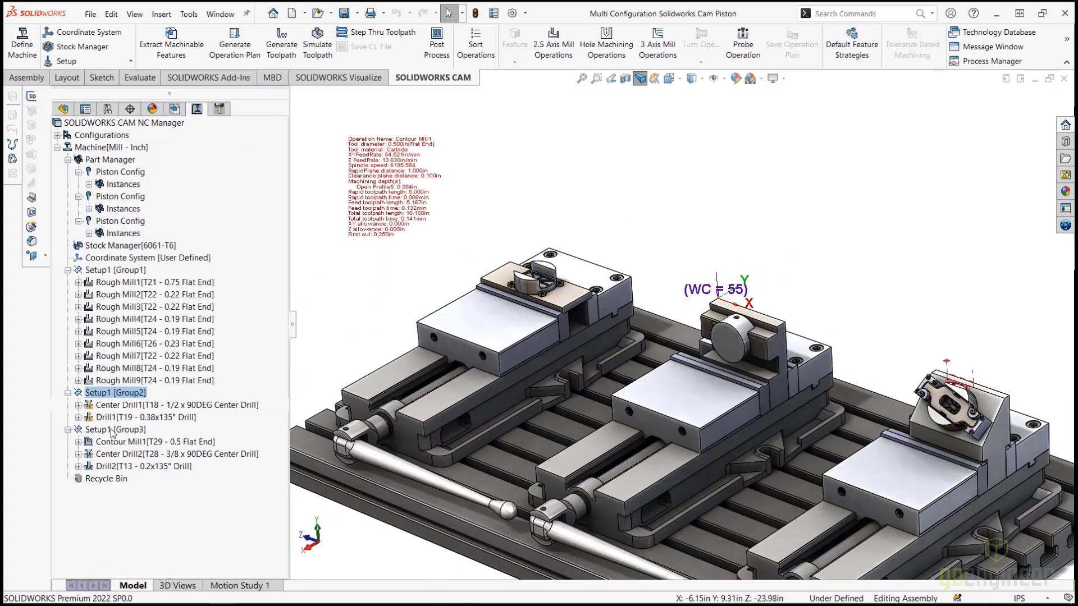
pyautogui.click(112, 430)
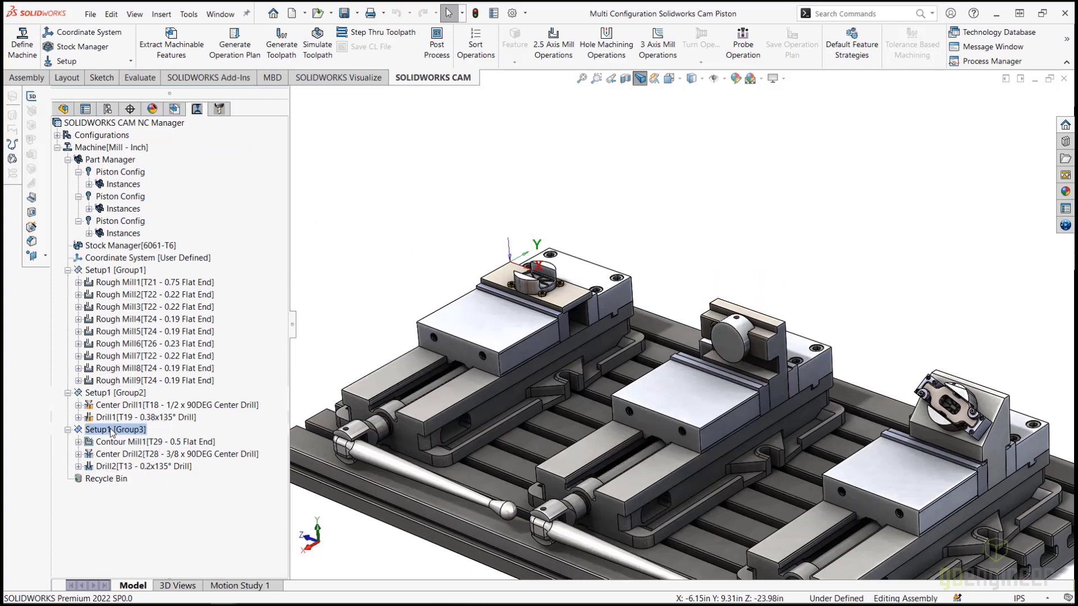
pyautogui.doubleClick(112, 430)
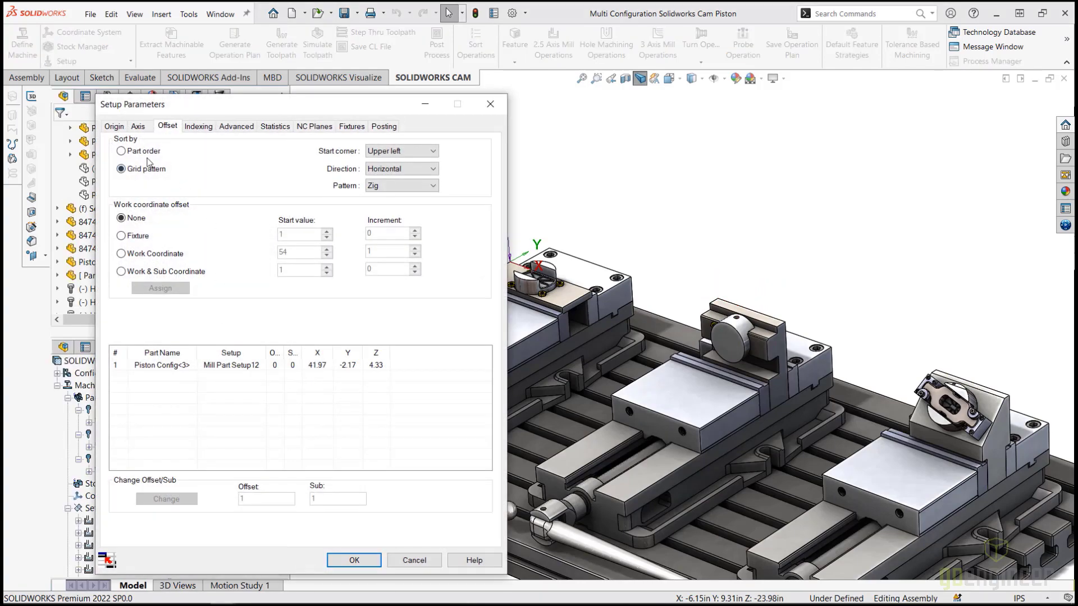
pyautogui.click(114, 126)
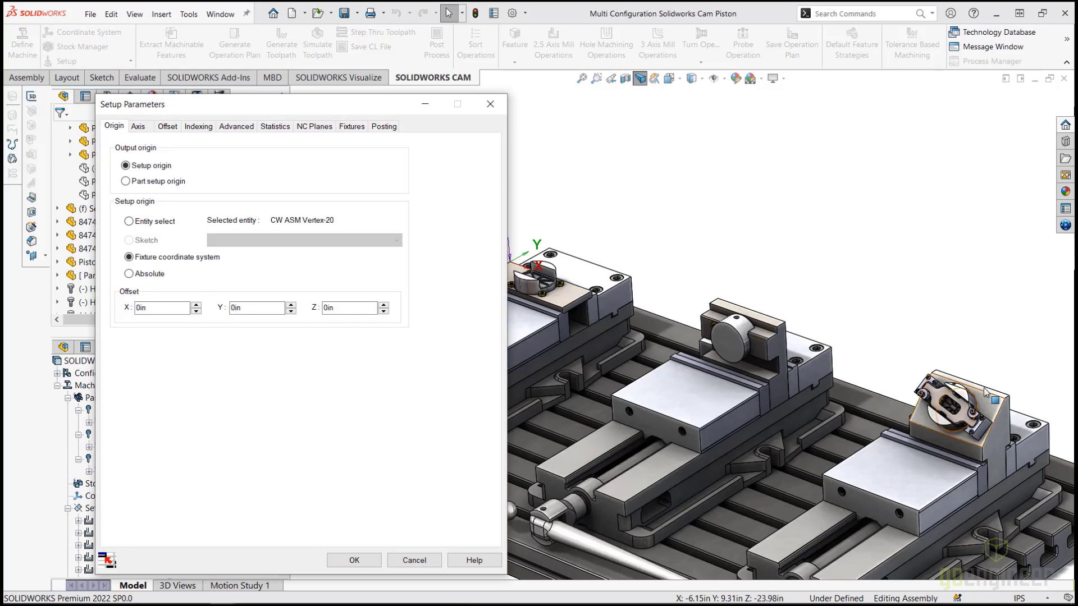
pyautogui.scroll(-5, 985, 391)
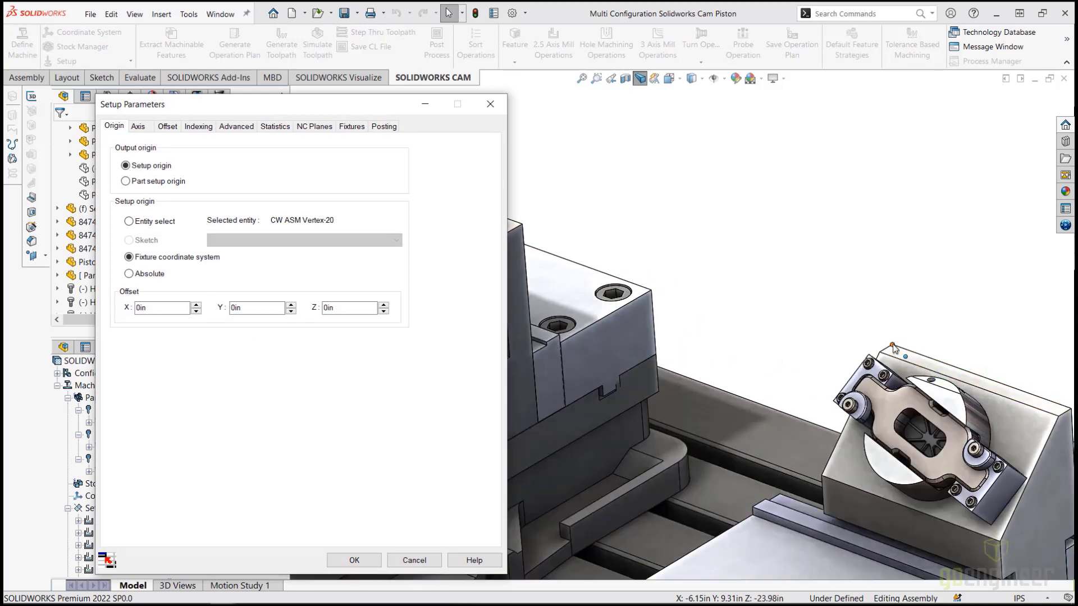
pyautogui.click(892, 345)
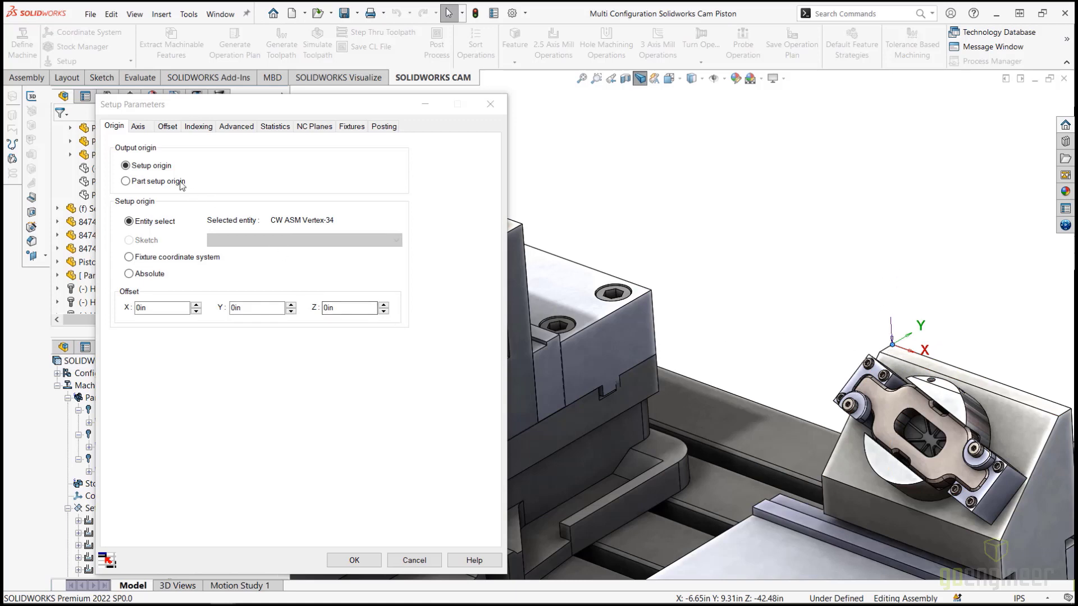
# Step: Assign work coordinate offset 56 with increment 0 to the piston in Setup1 [Group3] and regenerate the toolpaths
pyautogui.click(168, 127)
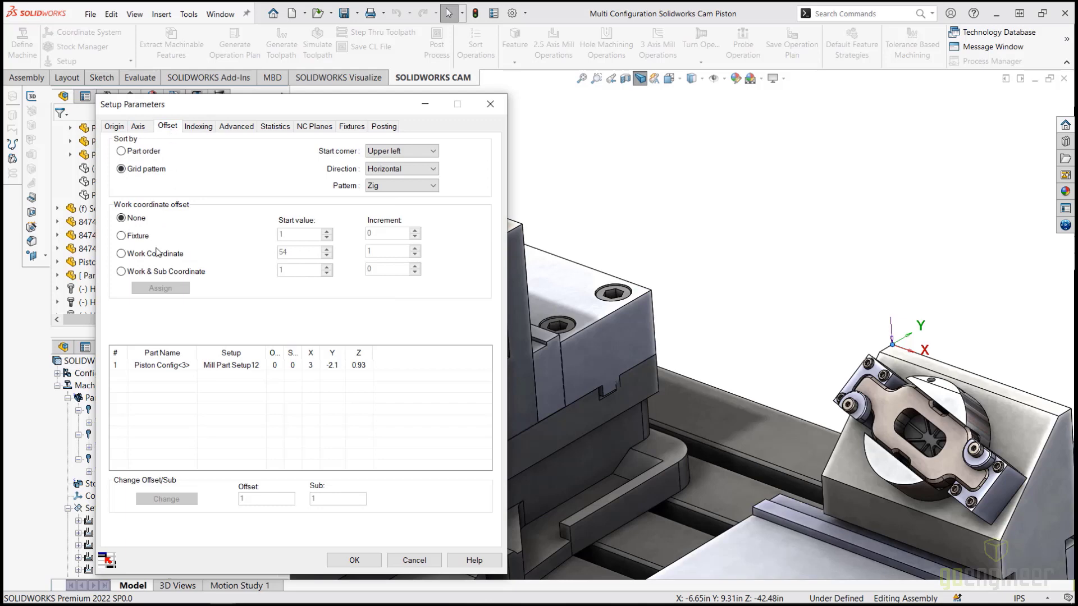
pyautogui.click(145, 255)
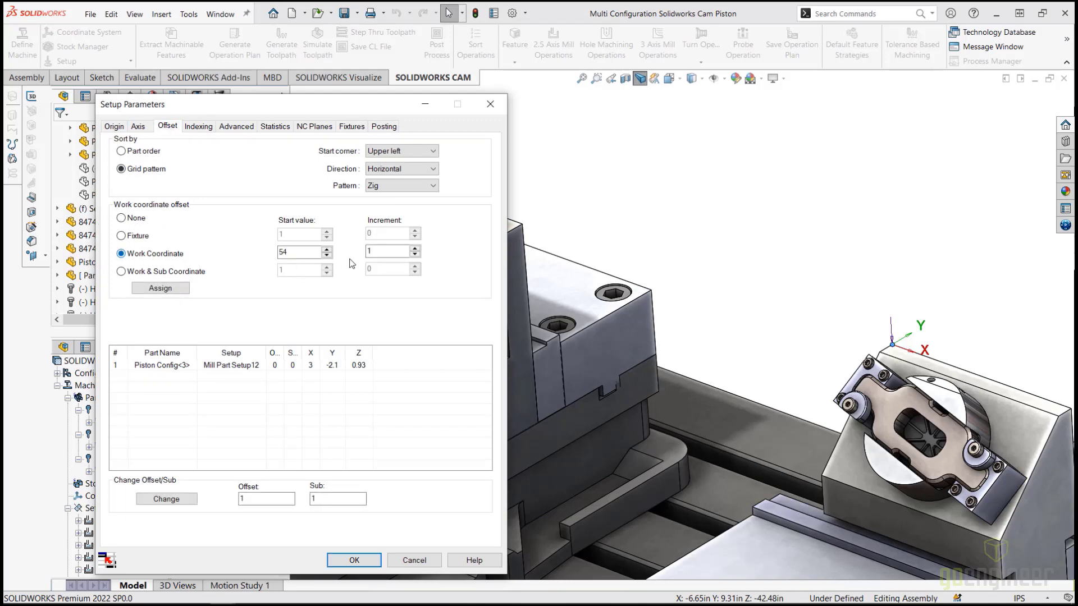
pyautogui.click(327, 248)
pyautogui.click(327, 249)
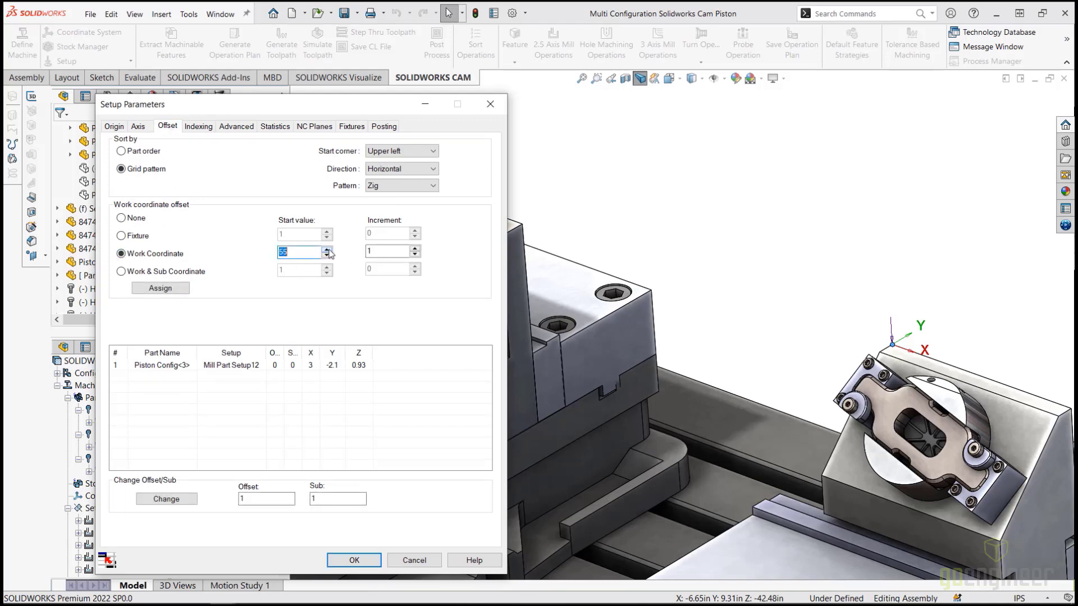
pyautogui.click(415, 255)
pyautogui.click(161, 289)
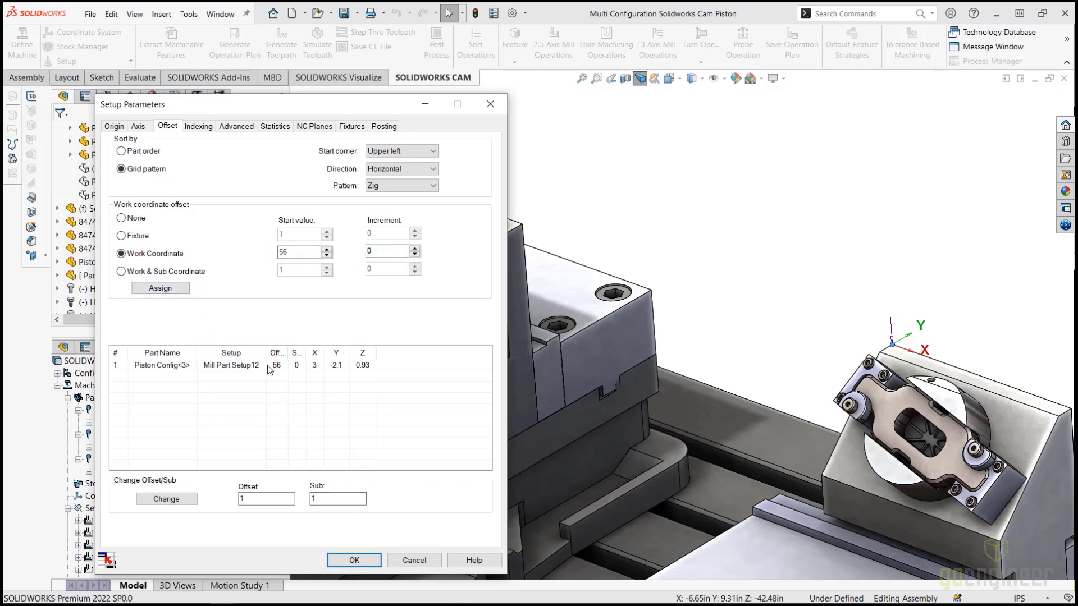
pyautogui.click(363, 564)
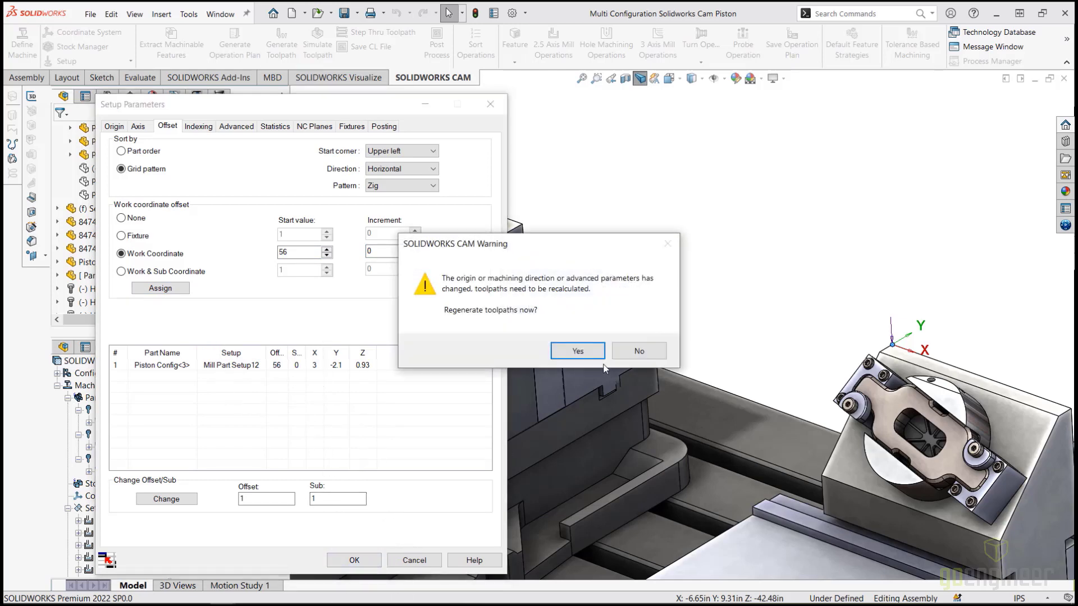
pyautogui.click(571, 352)
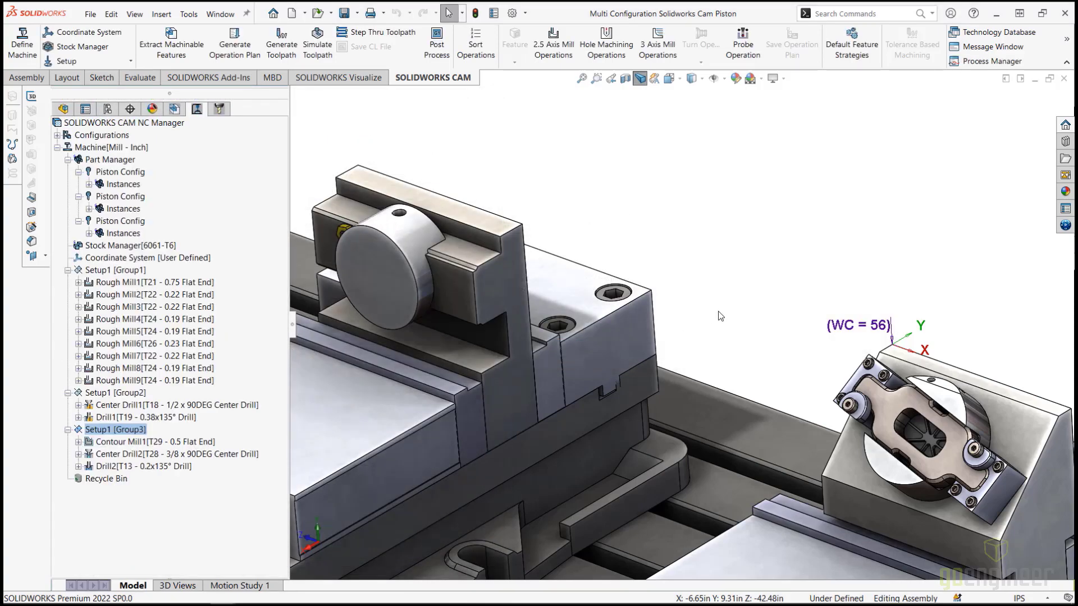
# Step: Examine the origin and work coordinate offset of Setup1 [Group1], Setup1 [Group2] and Setup1 [Group3] across the three vises
pyautogui.scroll(10, 719, 311)
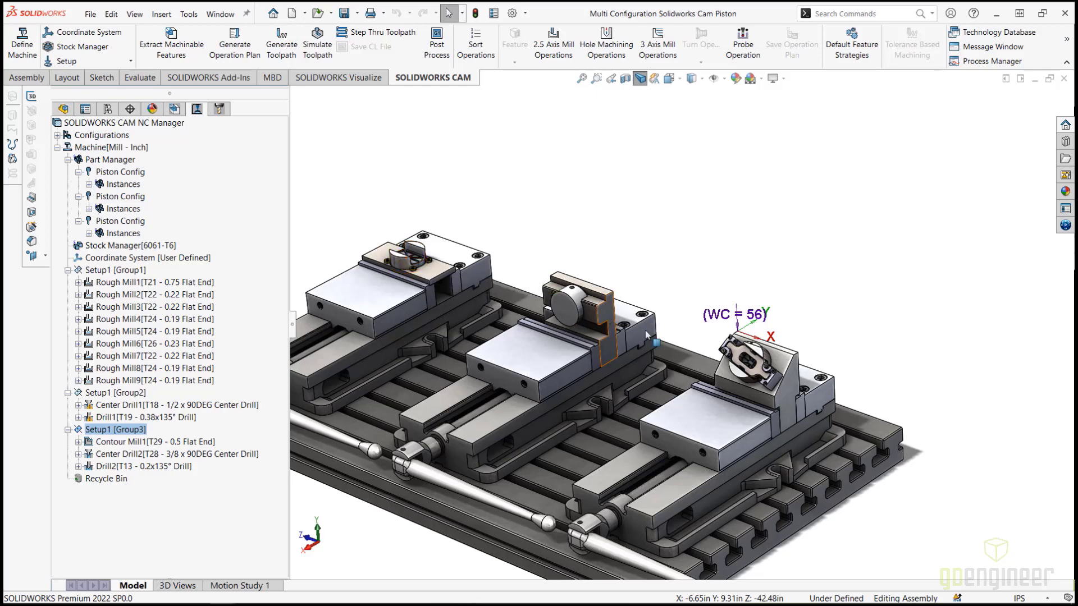
pyautogui.moveTo(158, 421)
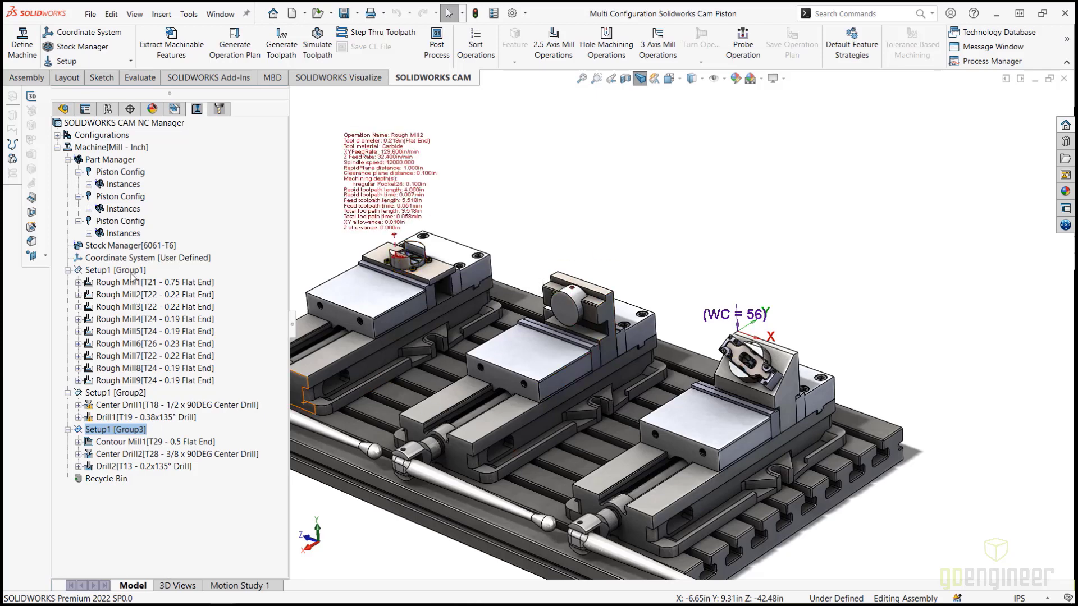
pyautogui.click(109, 274)
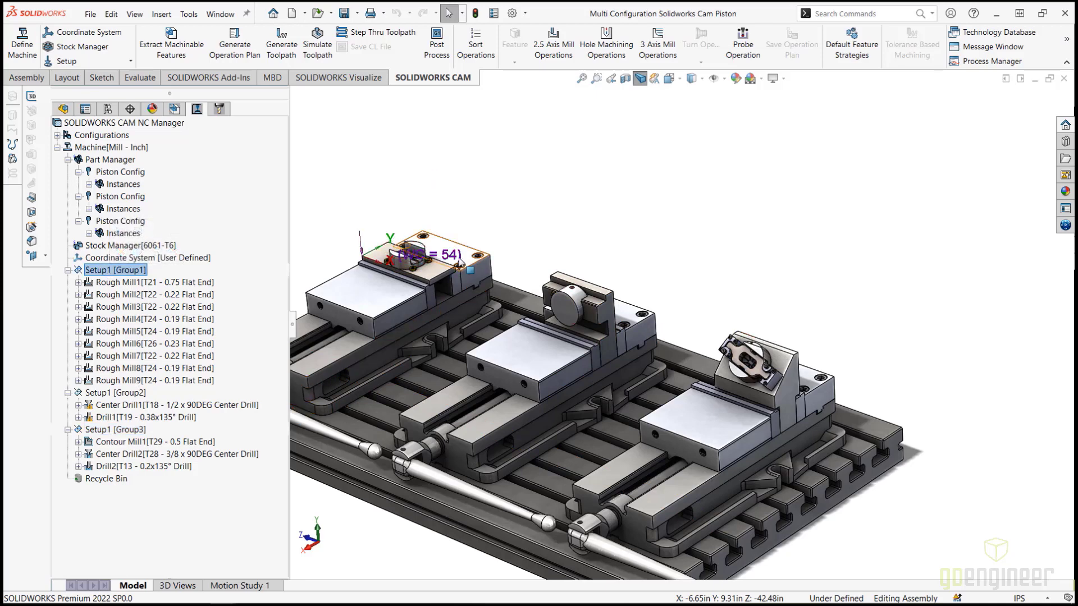
pyautogui.click(131, 393)
pyautogui.click(127, 431)
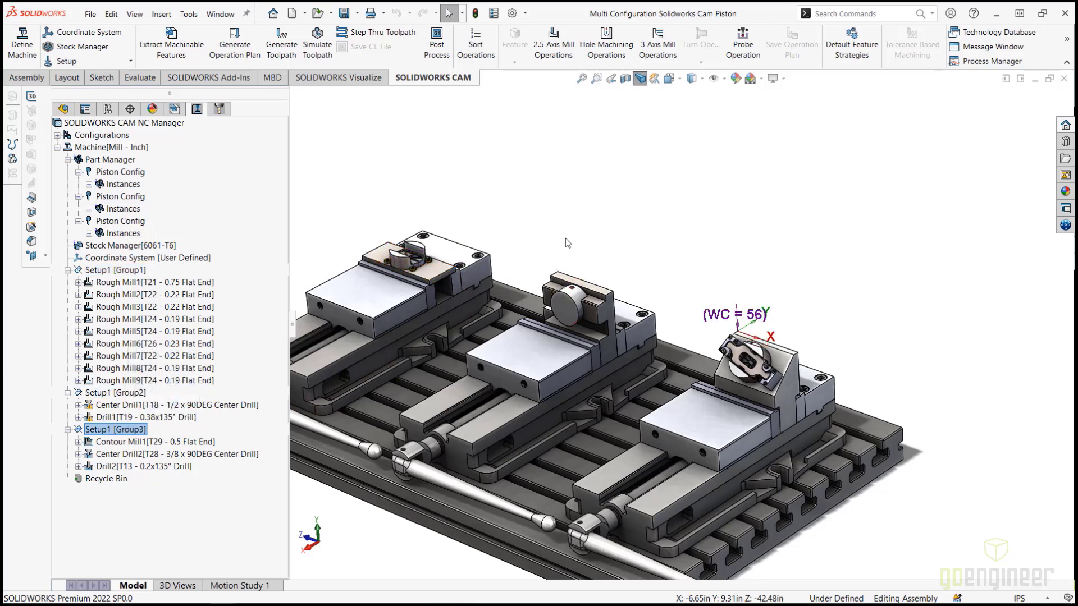
pyautogui.moveTo(181, 381)
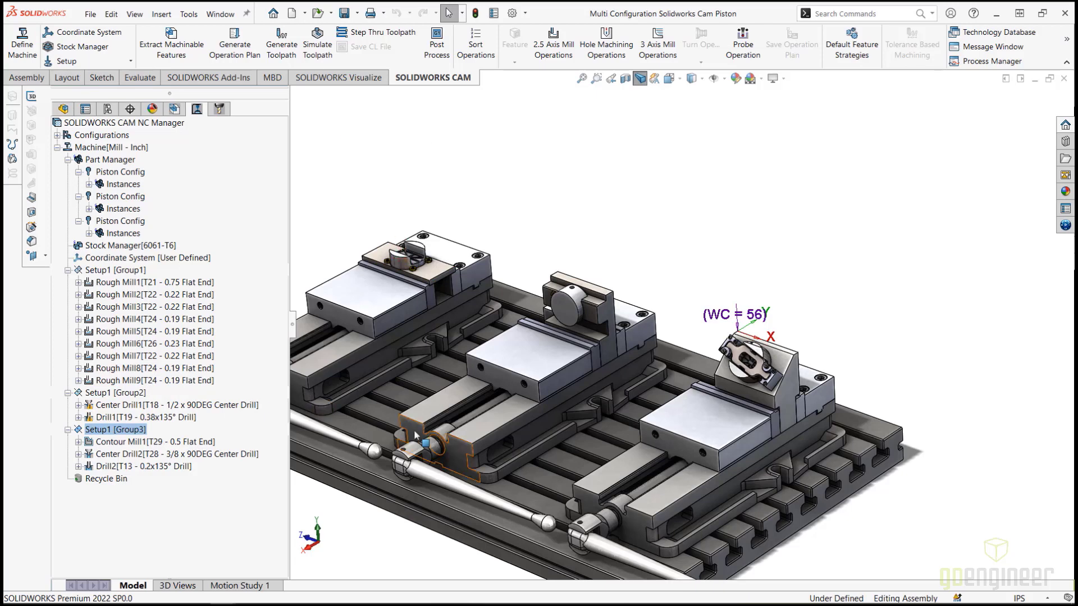
pyautogui.scroll(1, 417, 337)
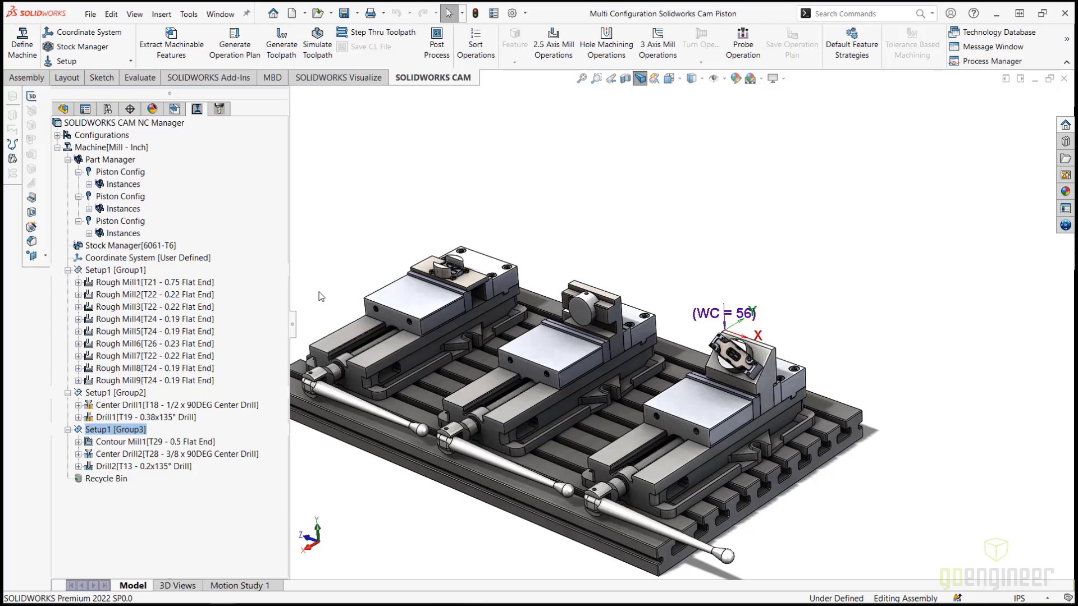
pyautogui.scroll(-2, 580, 337)
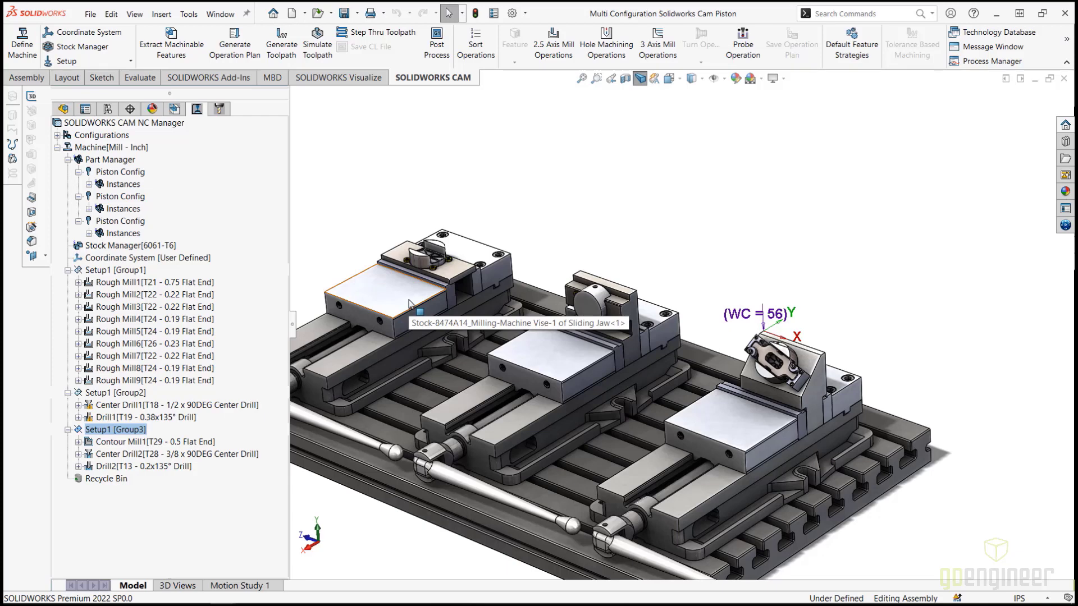
# Step: Add the first vise's sliding jaw, fixed jaw and piston mounting plate to the fixtures of Setup1 [Group1]
pyautogui.click(128, 270)
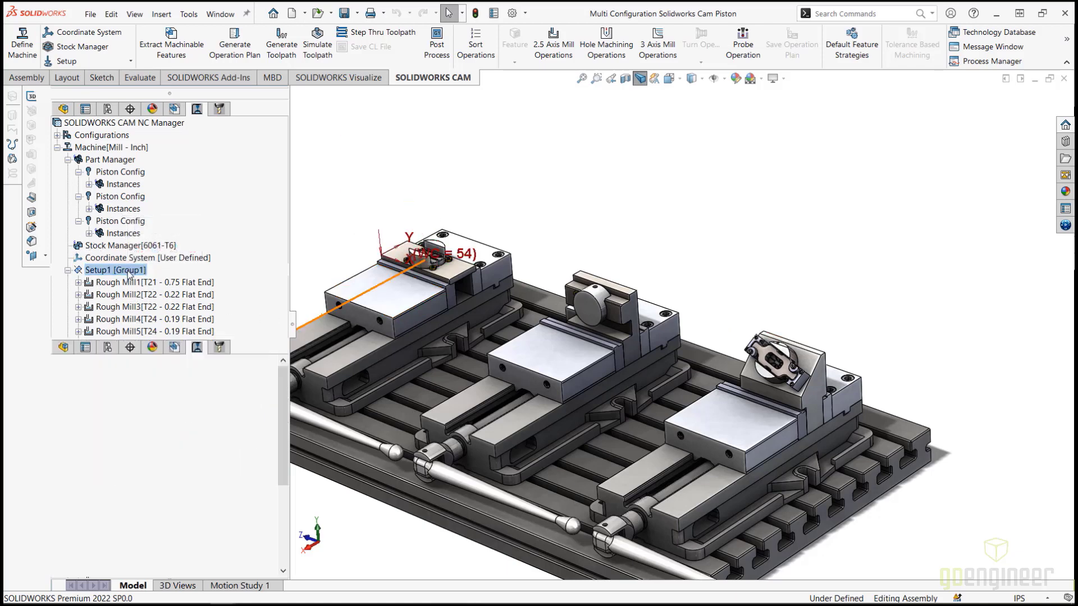
pyautogui.doubleClick(128, 271)
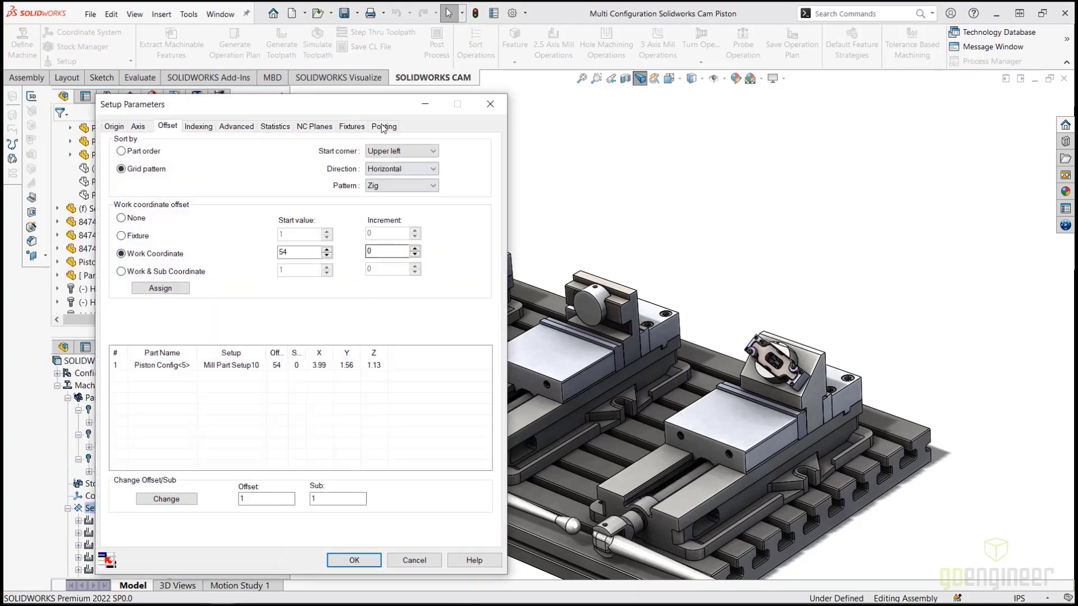
pyautogui.click(351, 128)
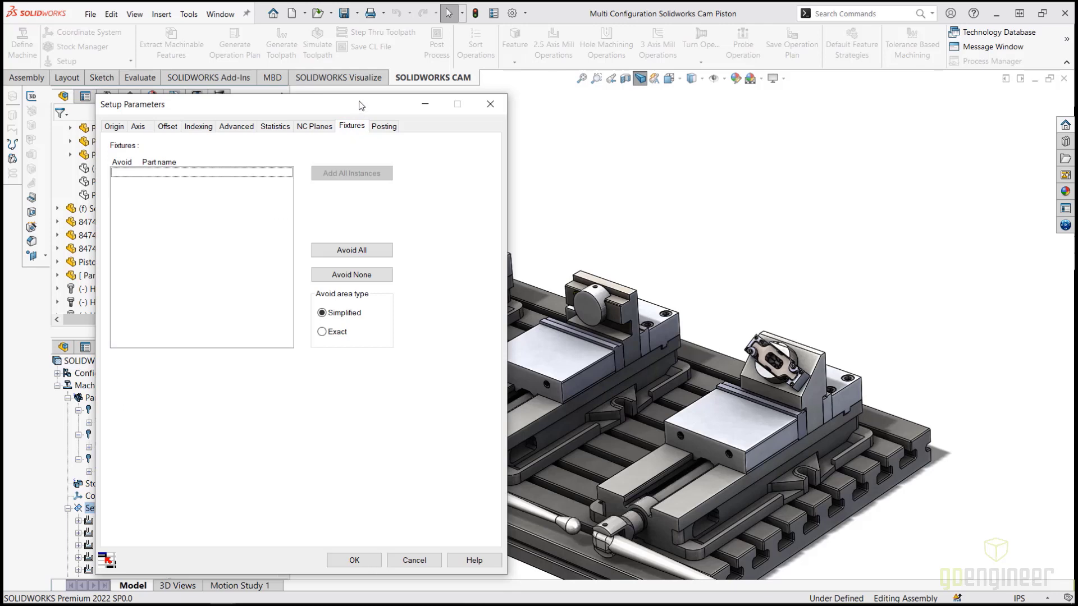
pyautogui.moveTo(362, 107); pyautogui.dragTo(290, 114)
pyautogui.scroll(3, 492, 365)
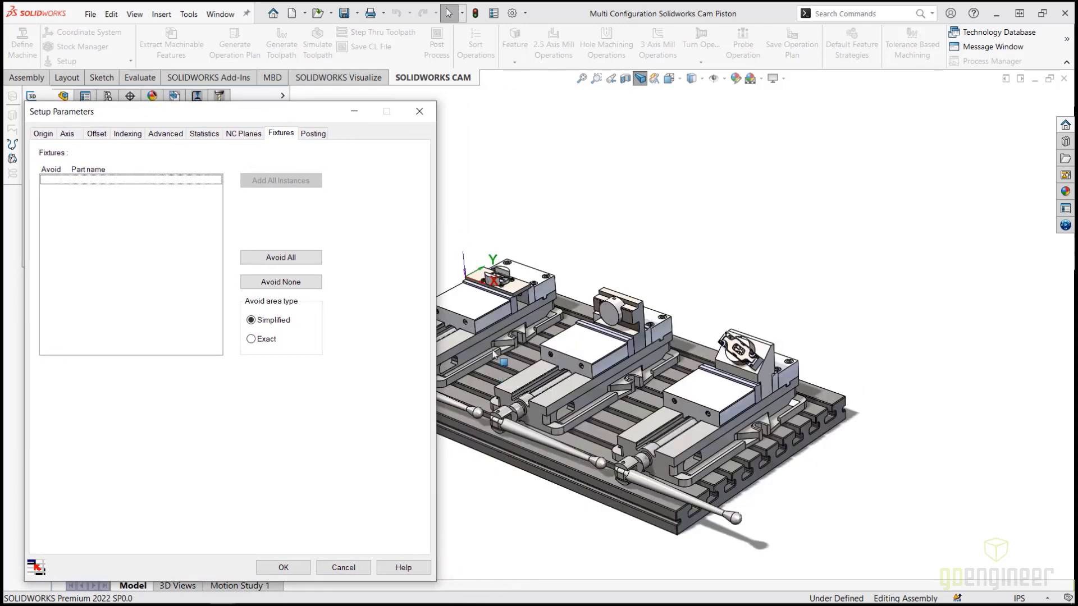
pyautogui.scroll(-2, 492, 348)
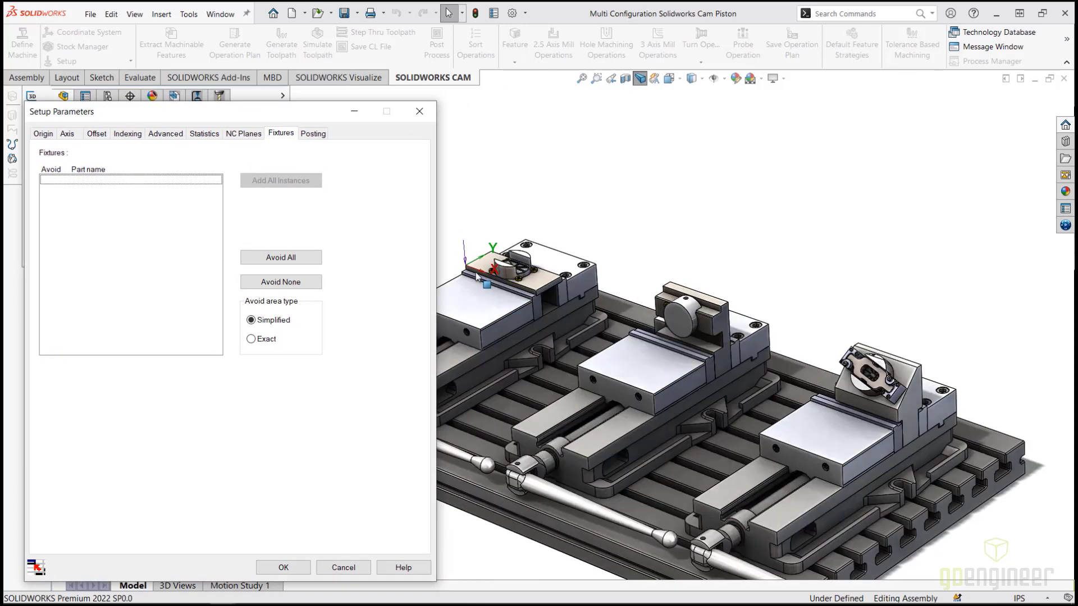
pyautogui.click(493, 306)
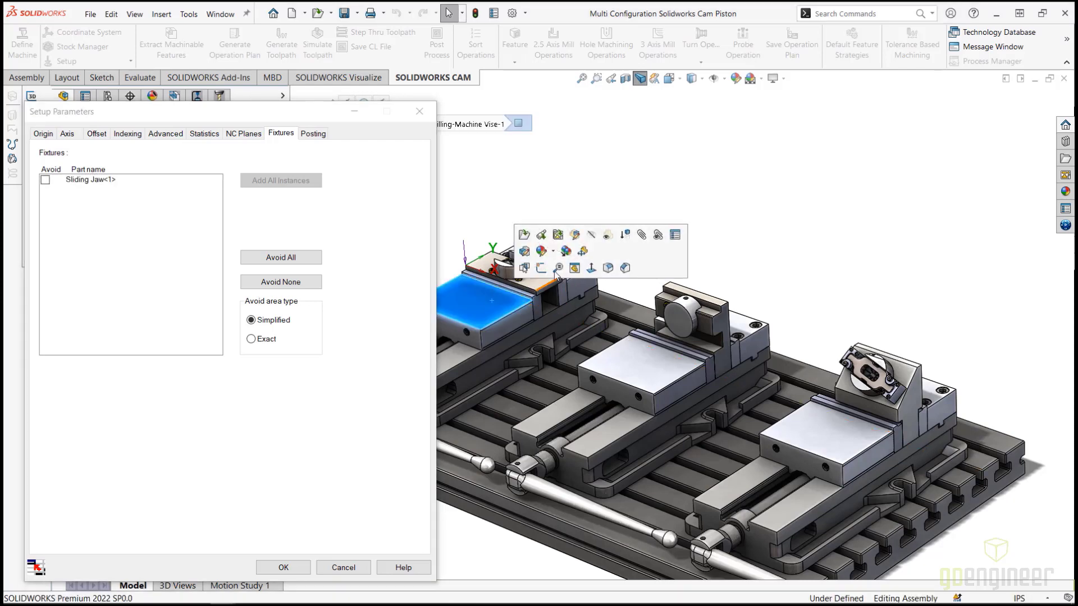
pyautogui.scroll(-3, 550, 245)
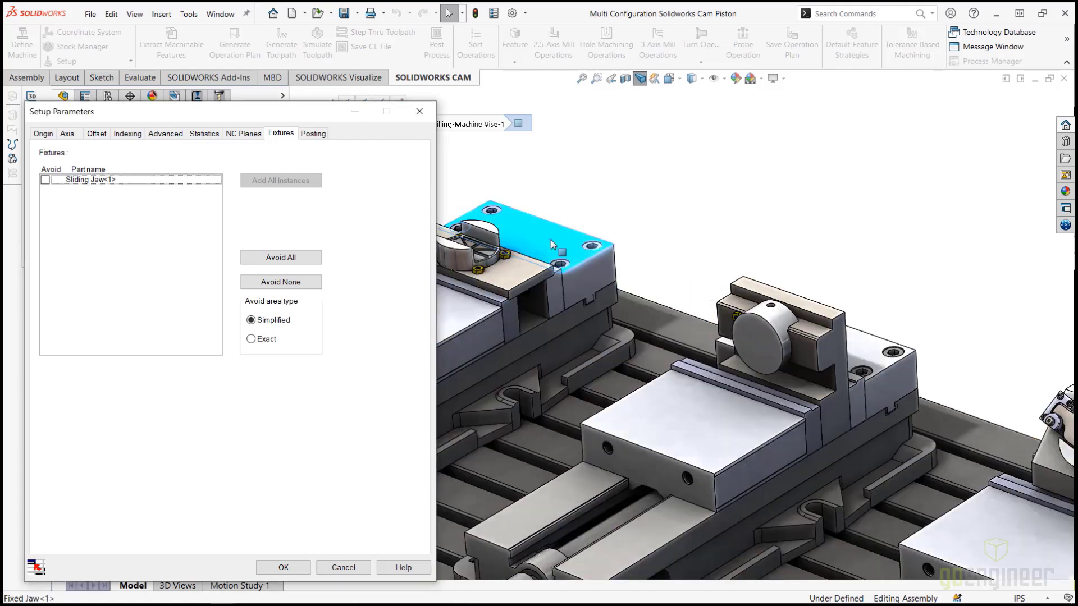
pyautogui.click(551, 240)
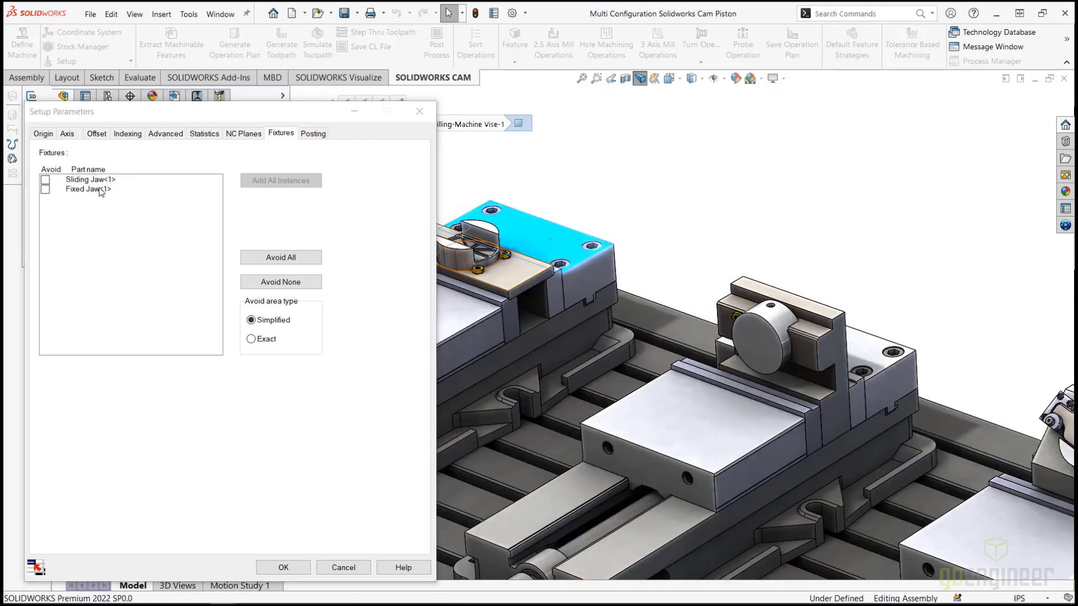
pyautogui.click(506, 277)
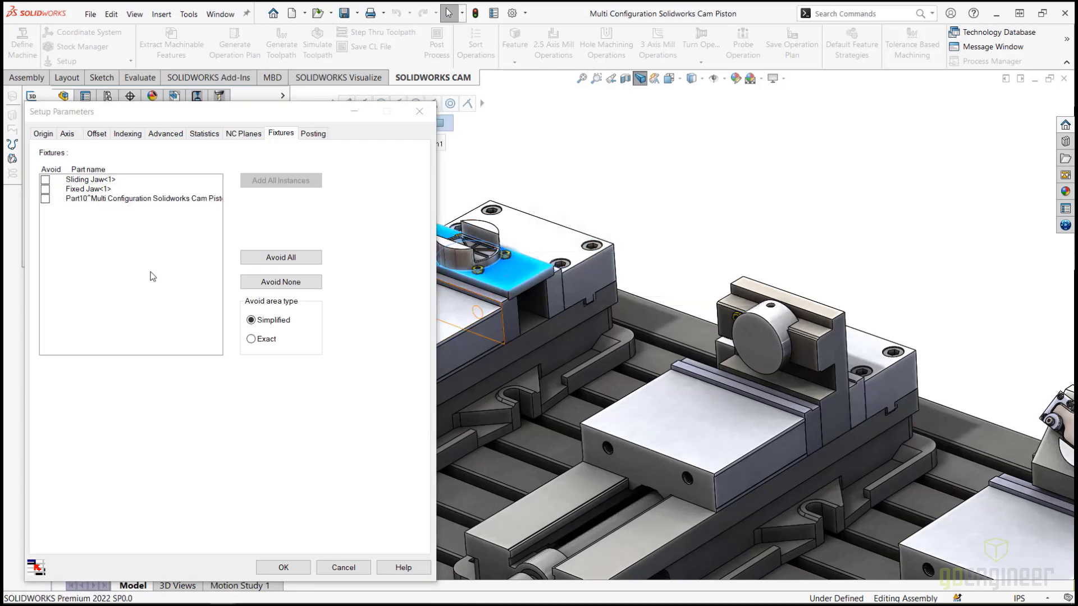
# Step: Add the second vise's sliding jaw, fixed jaw and upright piston-holding block to the fixtures of Setup1 [Group1]
pyautogui.scroll(3, 529, 329)
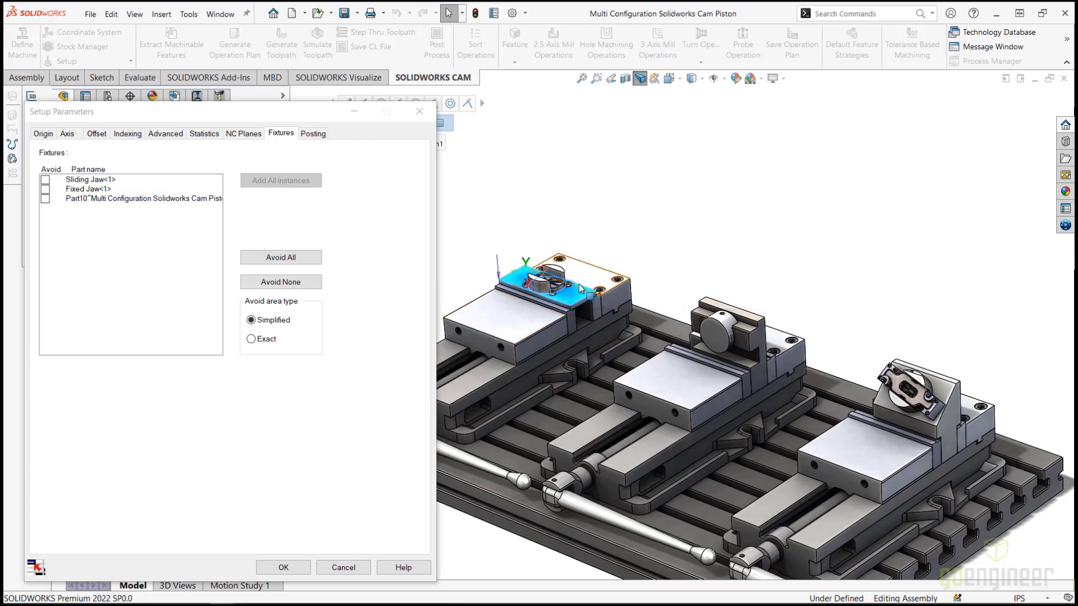
pyautogui.click(704, 380)
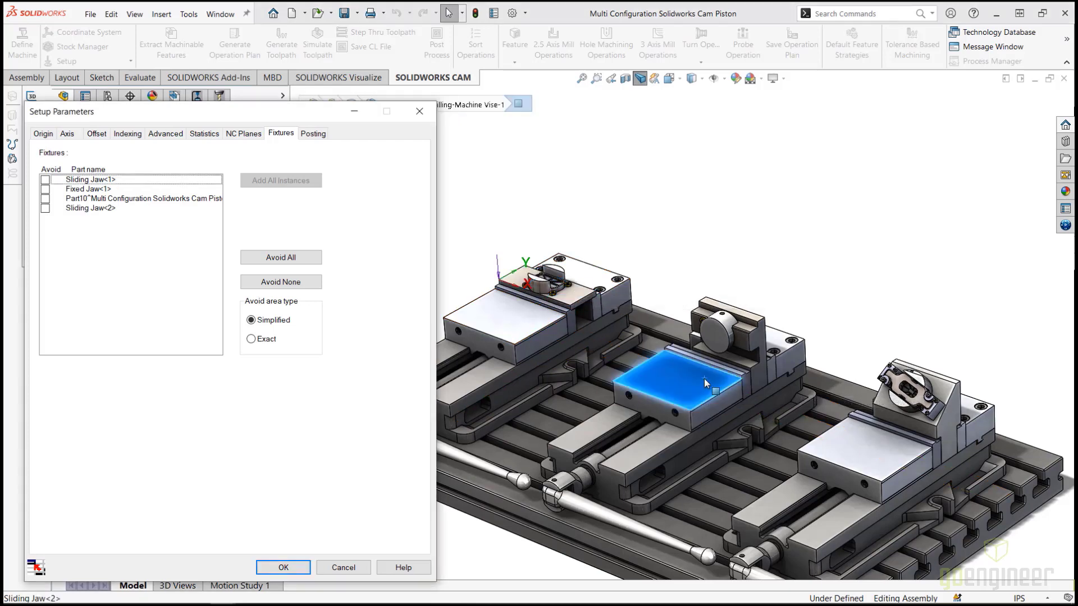
pyautogui.scroll(-2, 781, 374)
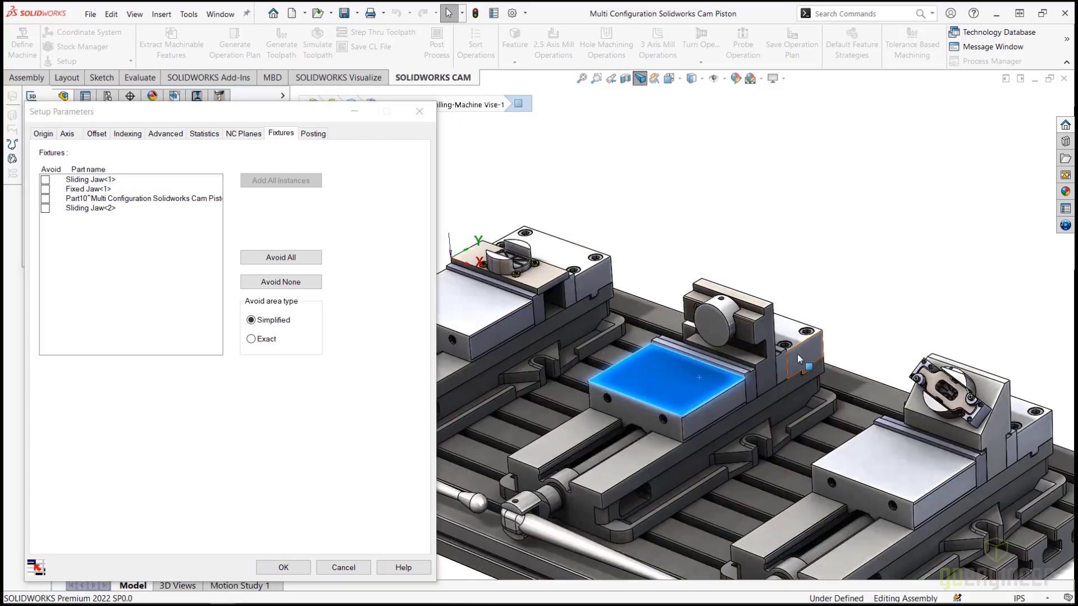
pyautogui.click(800, 359)
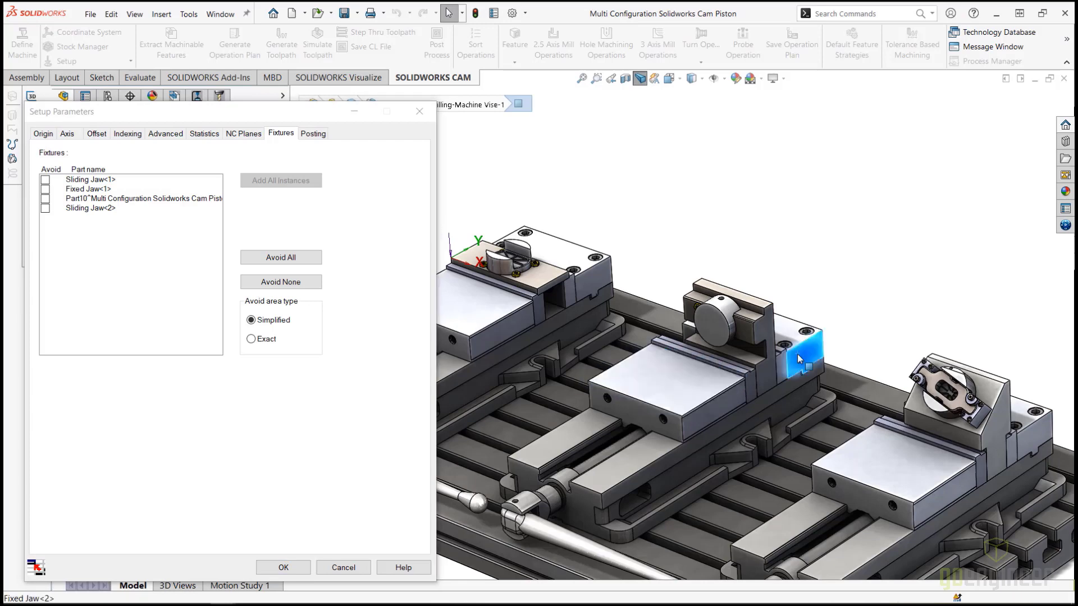
pyautogui.click(763, 343)
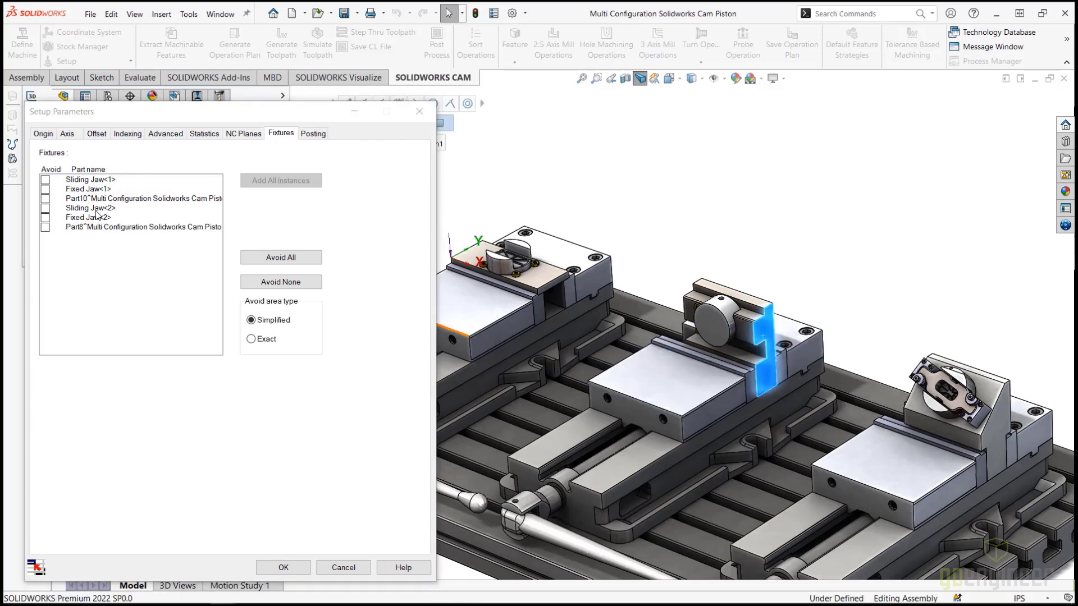
# Step: Add the third vise's sliding jaw, fixed jaw and 45-degree piston fixture block to the fixtures of Setup1 [Group1]
pyautogui.click(894, 458)
pyautogui.scroll(3, 888, 457)
pyautogui.scroll(-3, 855, 398)
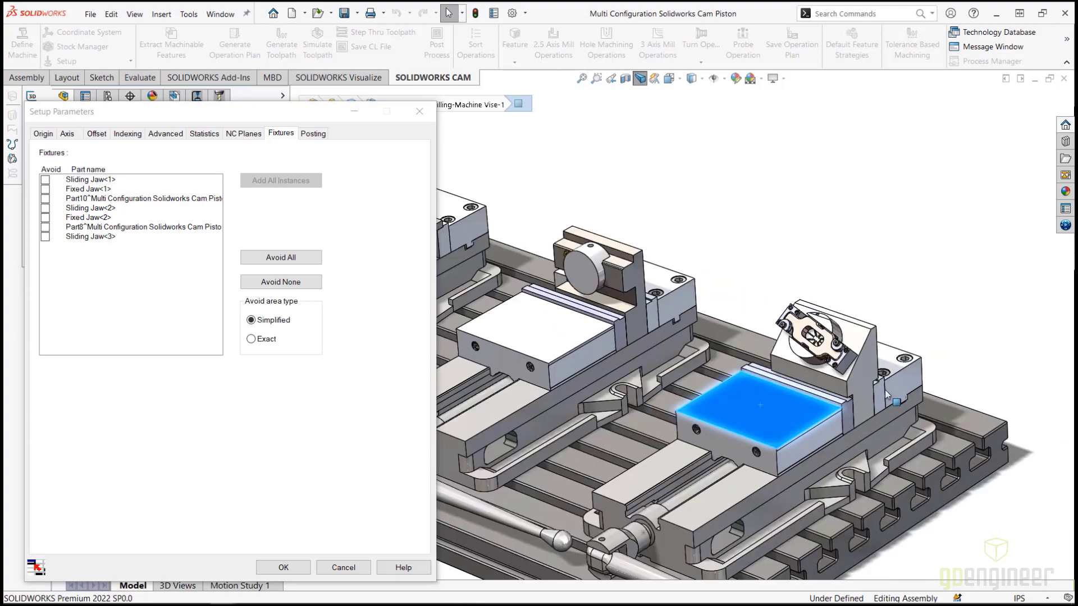
pyautogui.click(909, 392)
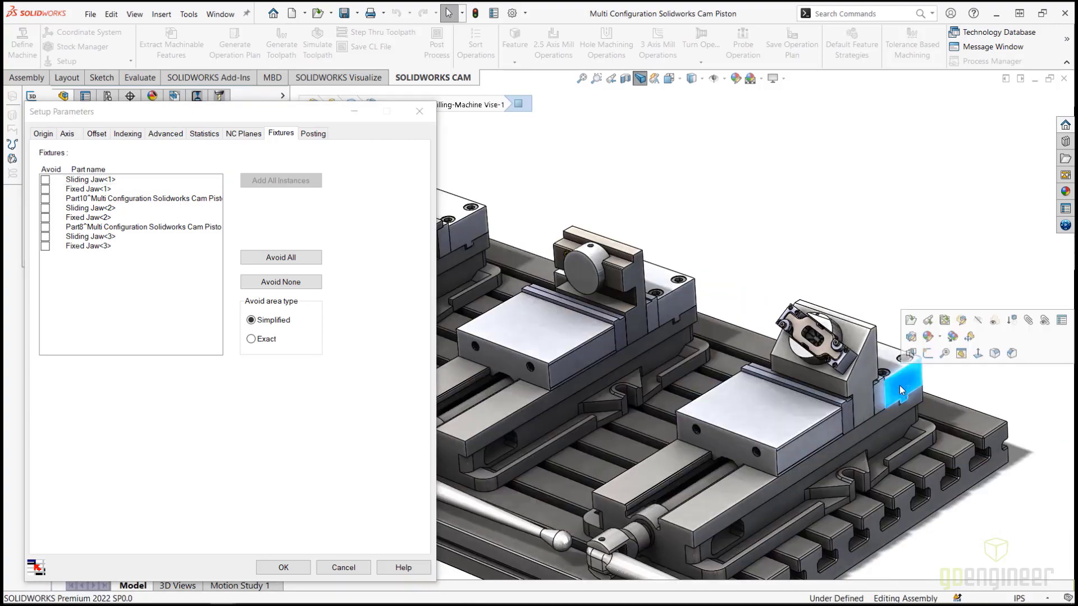
pyautogui.click(834, 362)
pyautogui.scroll(-2, 867, 373)
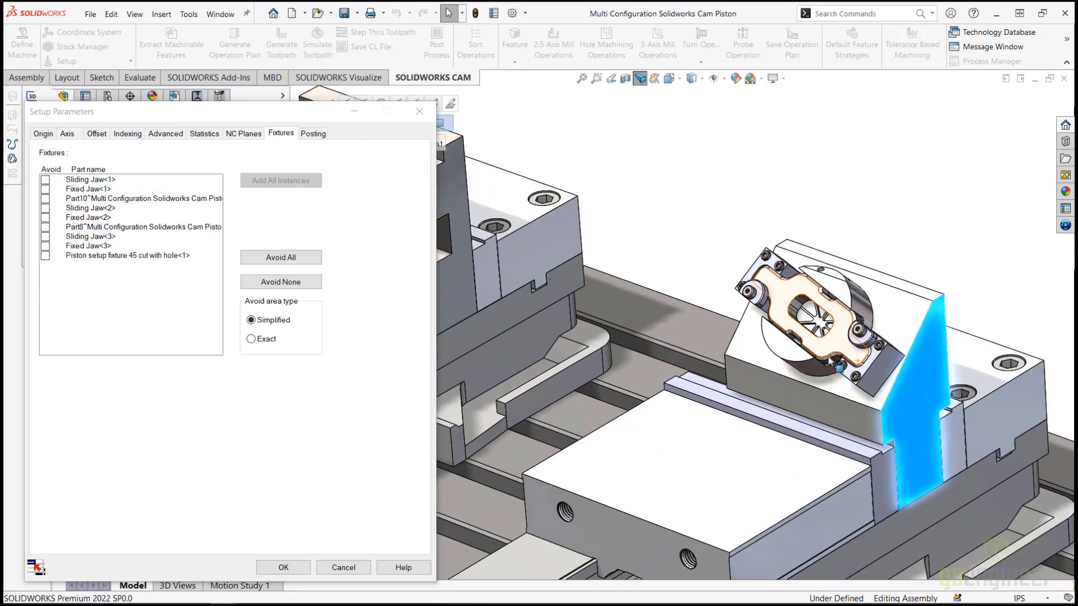
# Step: Add the angled fixture's end block, slotted plate, round clamp and clamp screw to the Setup1 [Group1] fixtures and accept the setup parameters
pyautogui.scroll(-2, 859, 368)
pyautogui.click(854, 364)
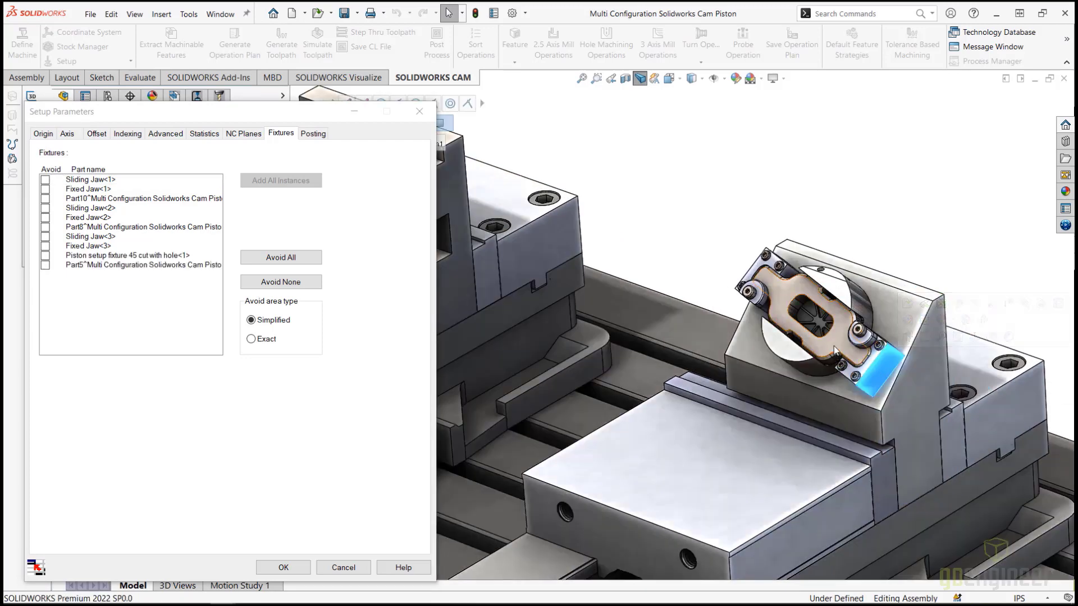
pyautogui.click(837, 347)
pyautogui.scroll(-2, 837, 345)
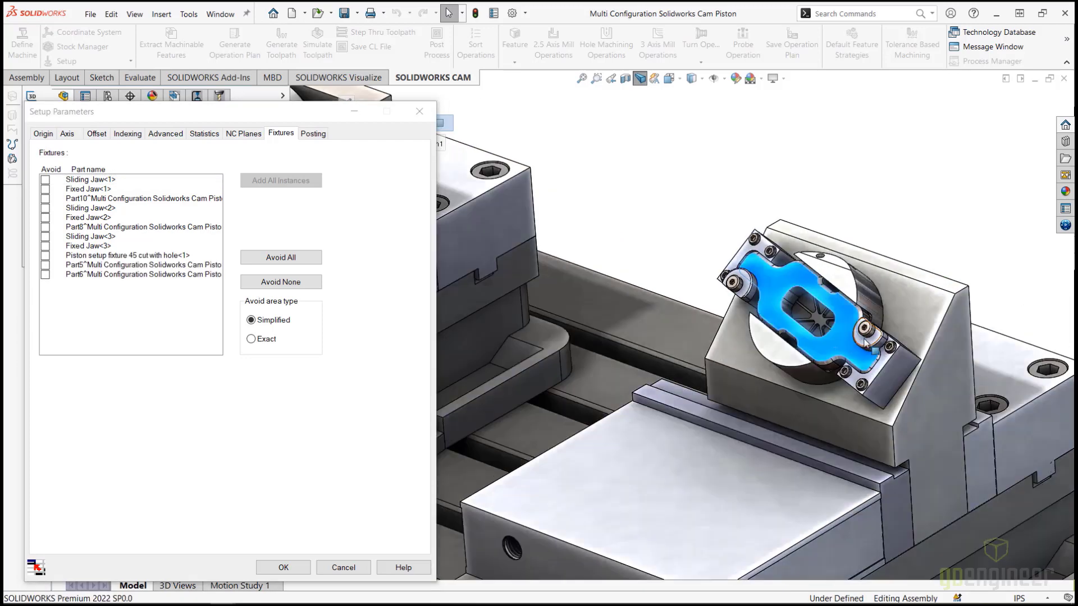
pyautogui.click(865, 332)
pyautogui.scroll(-2, 866, 337)
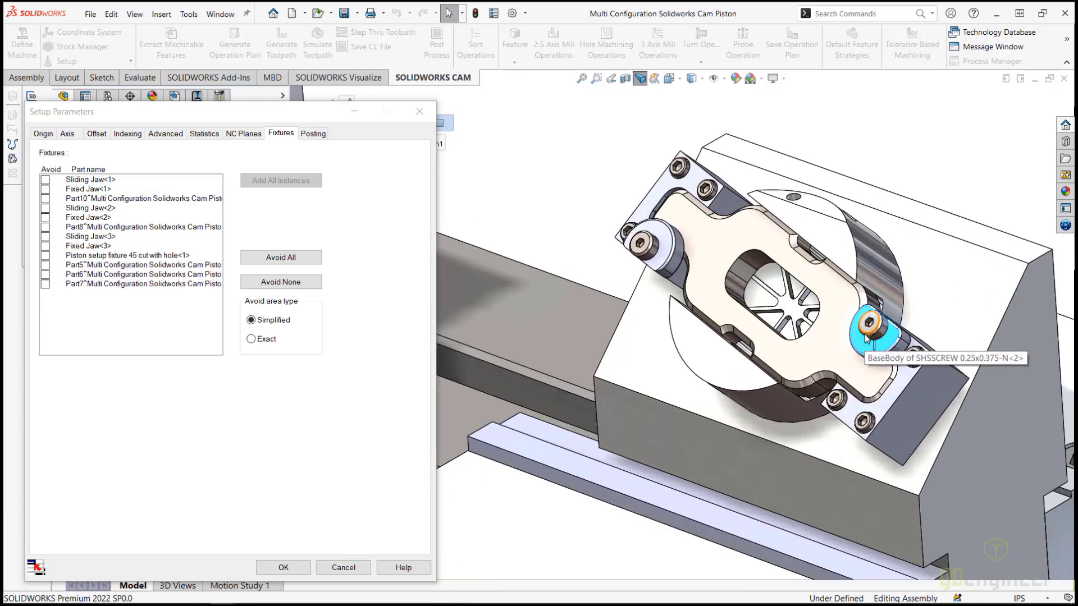
pyautogui.scroll(-2, 867, 335)
pyautogui.click(867, 336)
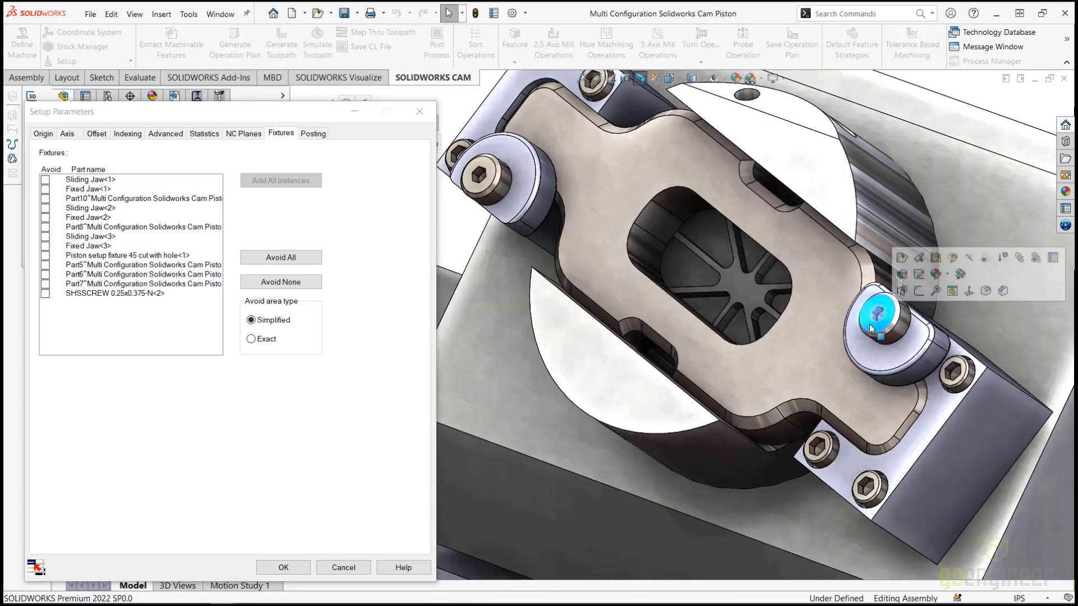
pyautogui.scroll(1, 868, 328)
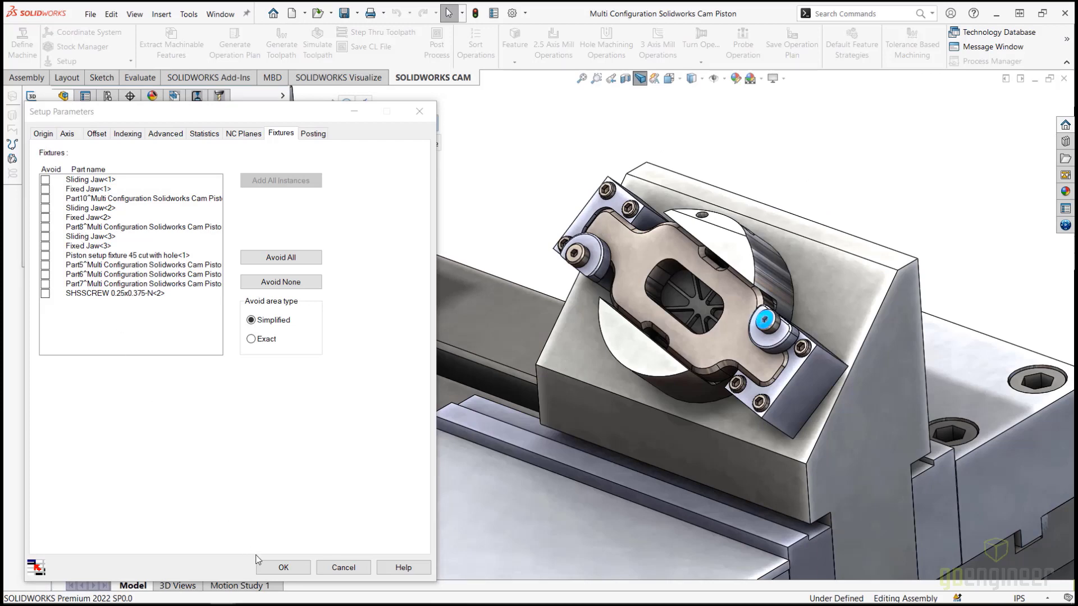
pyautogui.click(282, 568)
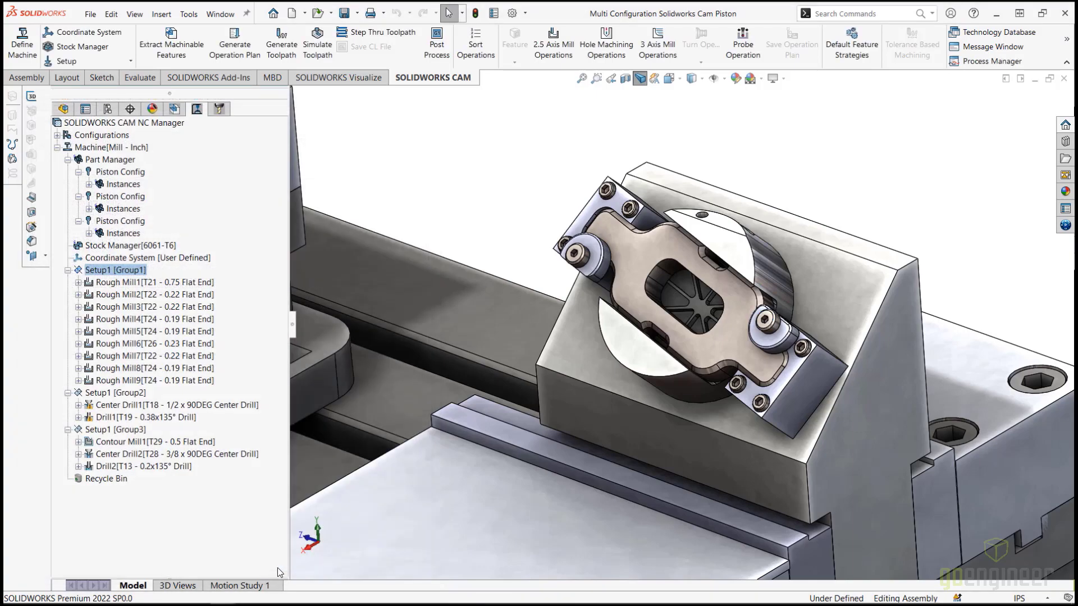
# Step: Start the toolpath simulation, set it to run to Next Setup and reduce the simulation speed
pyautogui.scroll(3, 457, 432)
pyautogui.scroll(5, 458, 431)
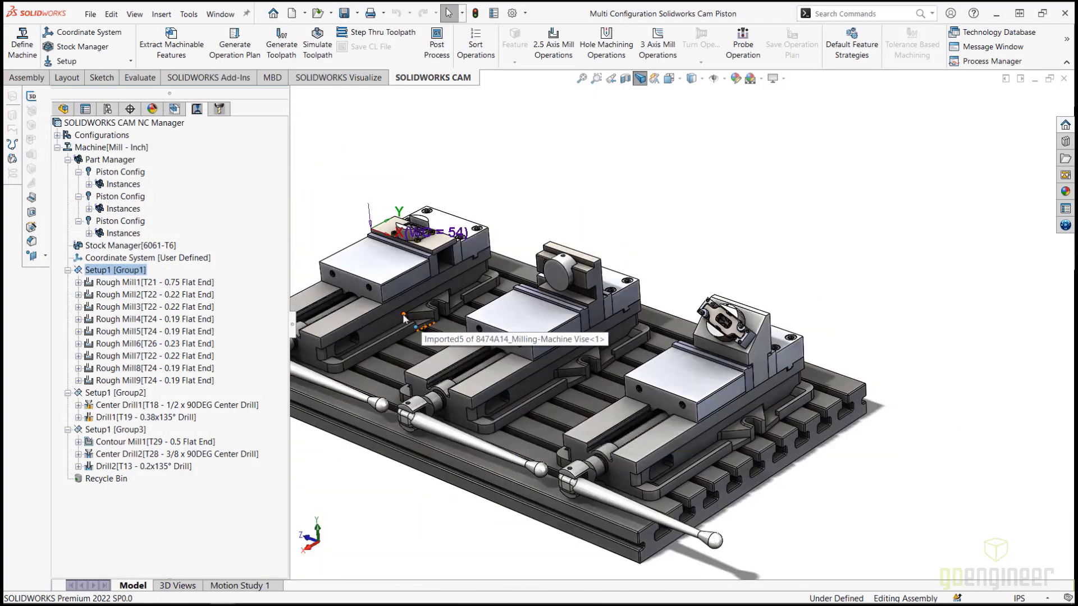
pyautogui.click(316, 53)
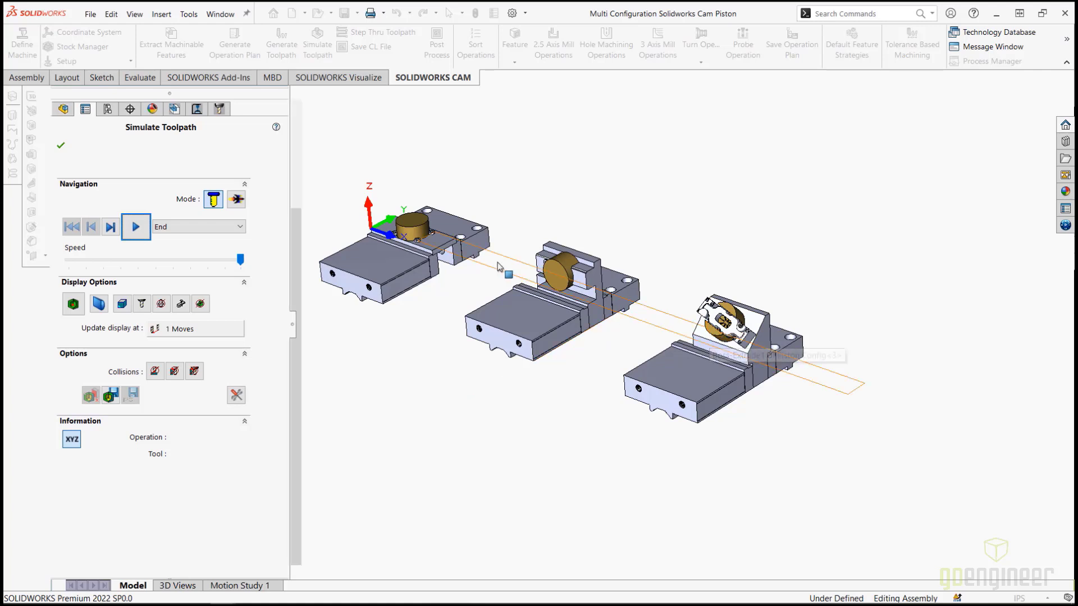
pyautogui.moveTo(241, 258)
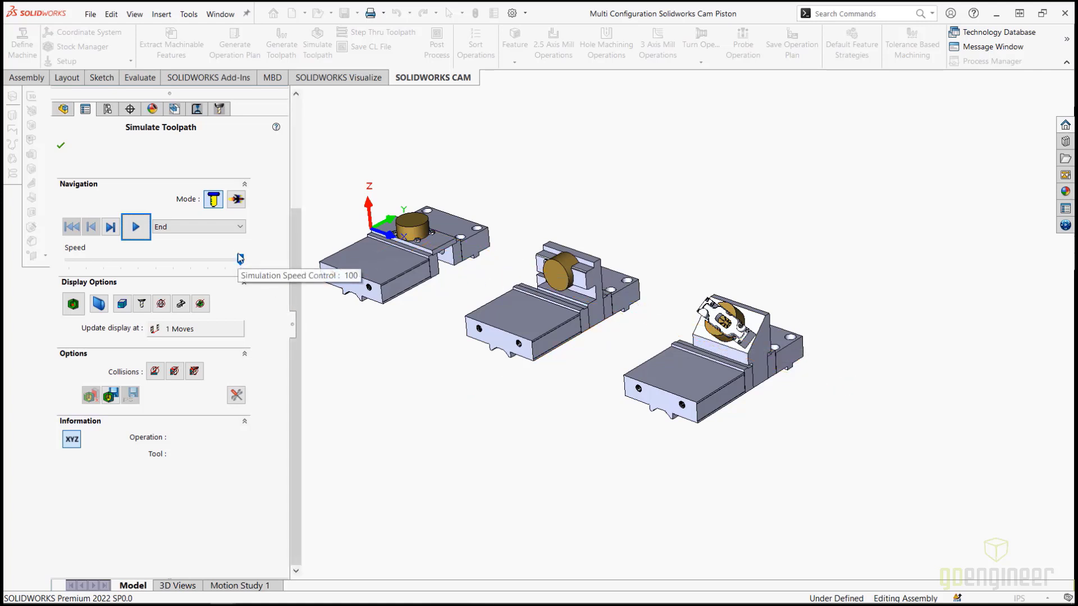
pyautogui.click(238, 228)
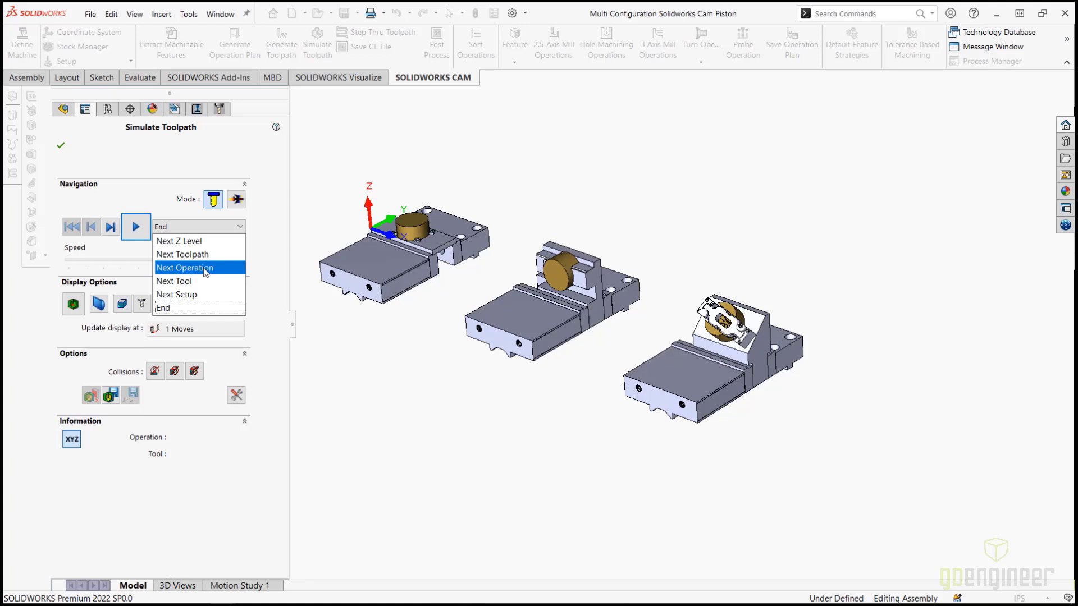
pyautogui.click(191, 293)
pyautogui.moveTo(237, 262); pyautogui.dragTo(215, 263)
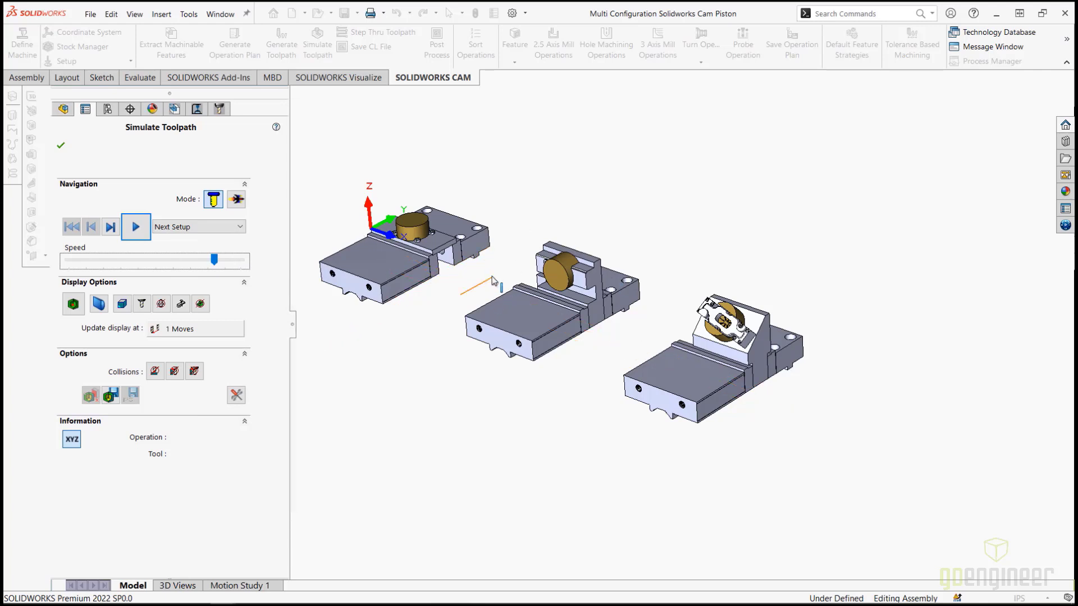
pyautogui.scroll(-3, 531, 218)
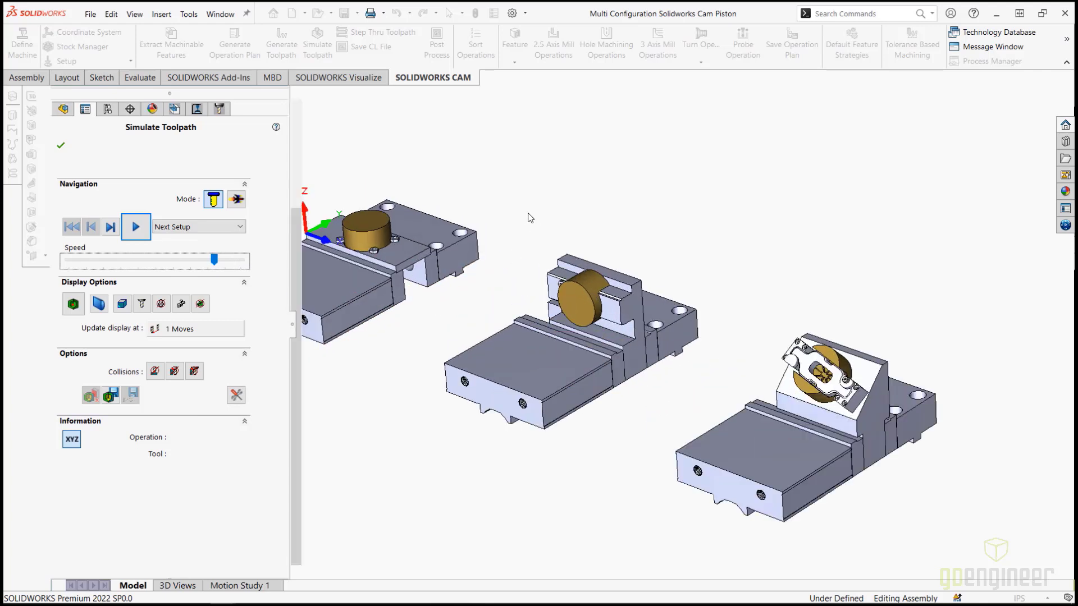
# Step: Simulate the rough milling operations on the piston in the first vise, raising the playback speed twice during the run
pyautogui.click(140, 230)
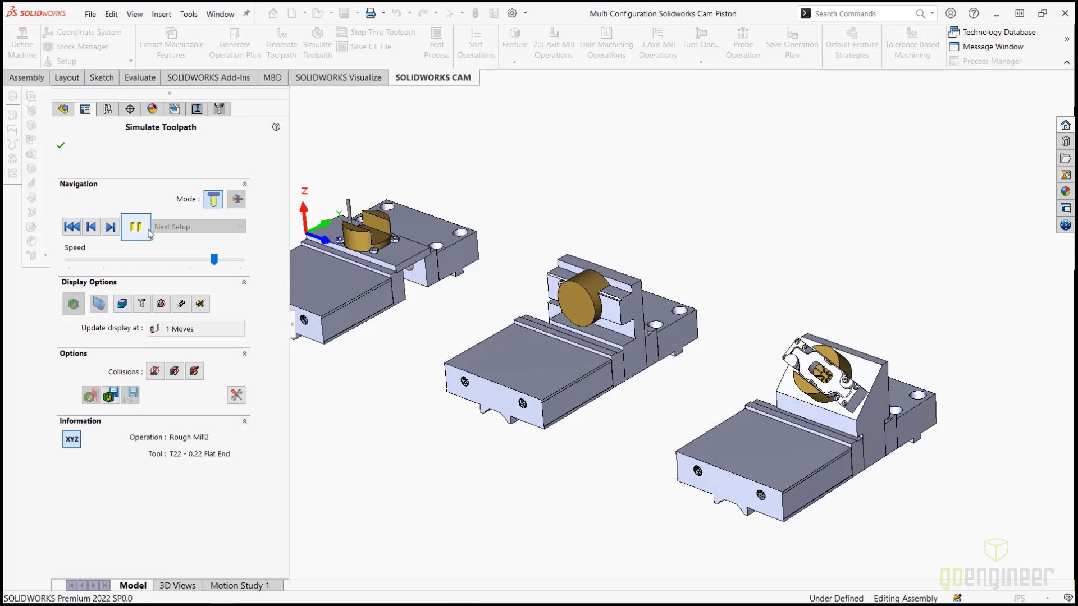
pyautogui.click(226, 261)
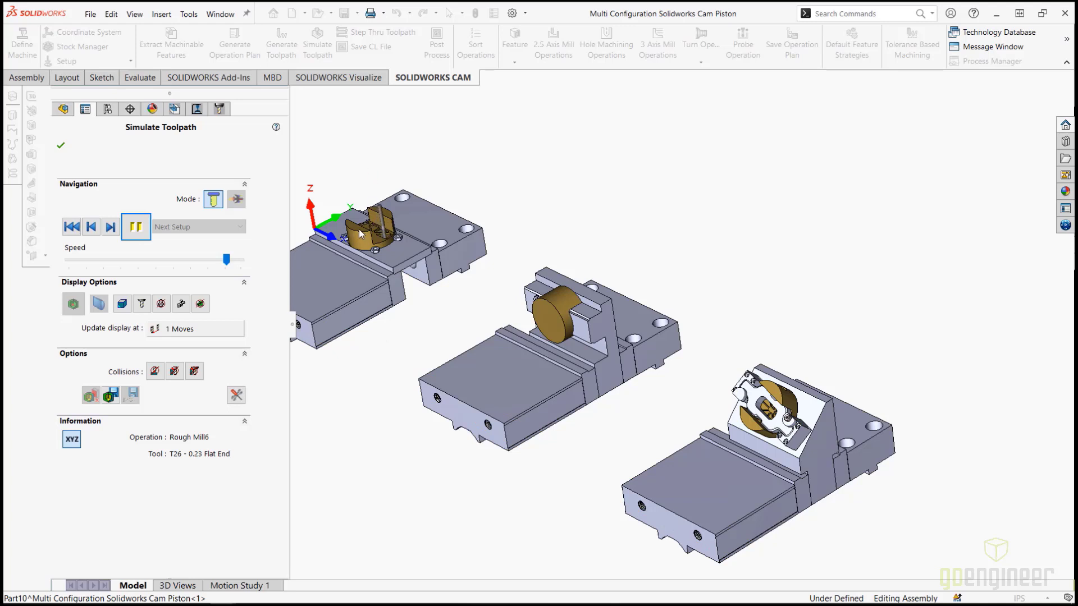
pyautogui.scroll(-2, 486, 193)
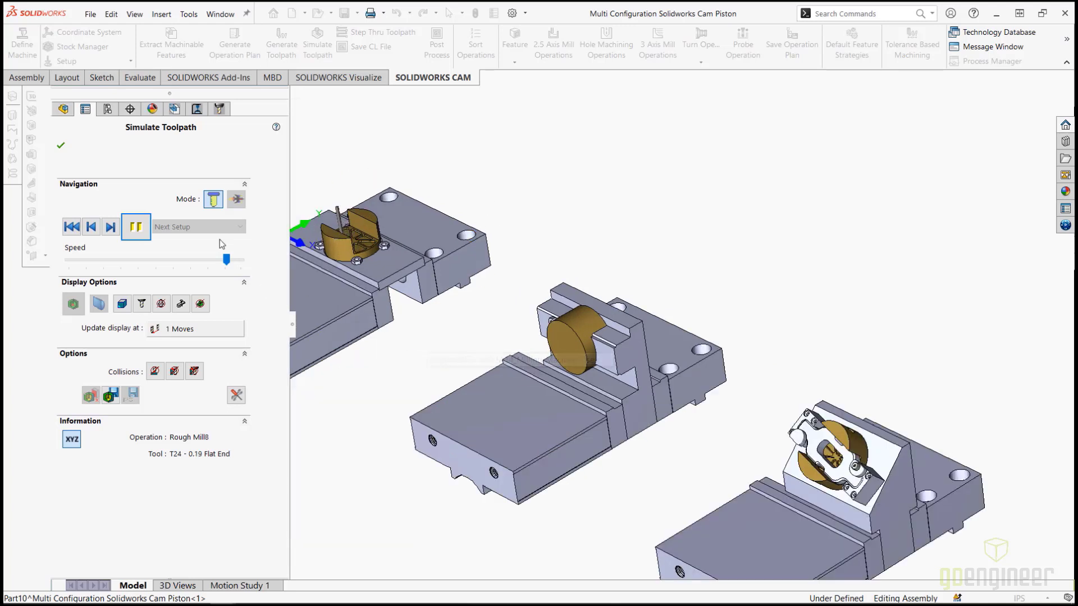
pyautogui.click(234, 261)
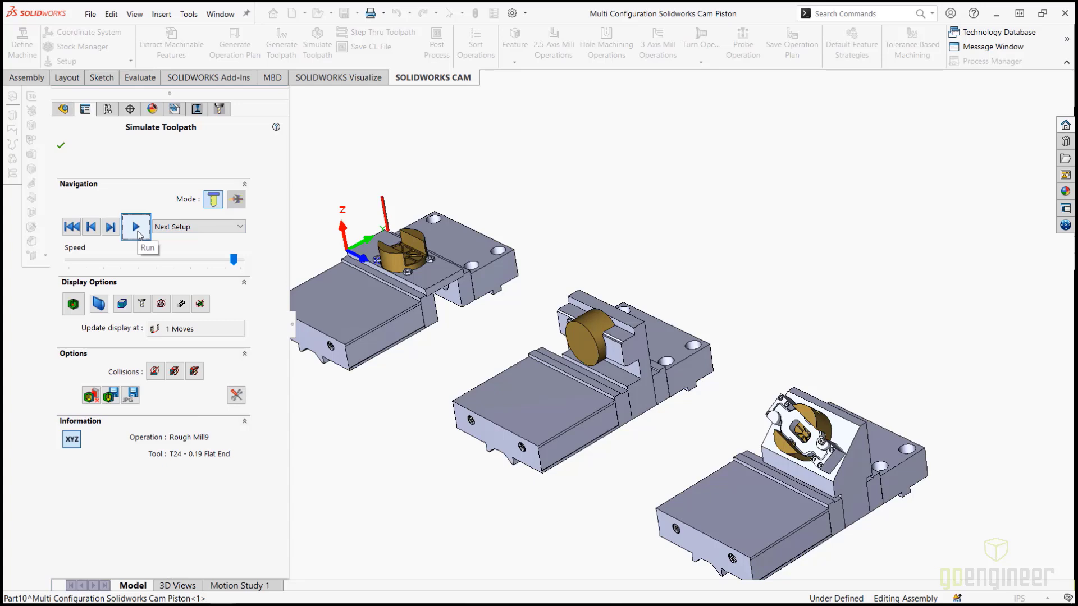
# Step: Simulate the second setup's drilling operations and inspect the piston in the middle vise up close
pyautogui.click(136, 230)
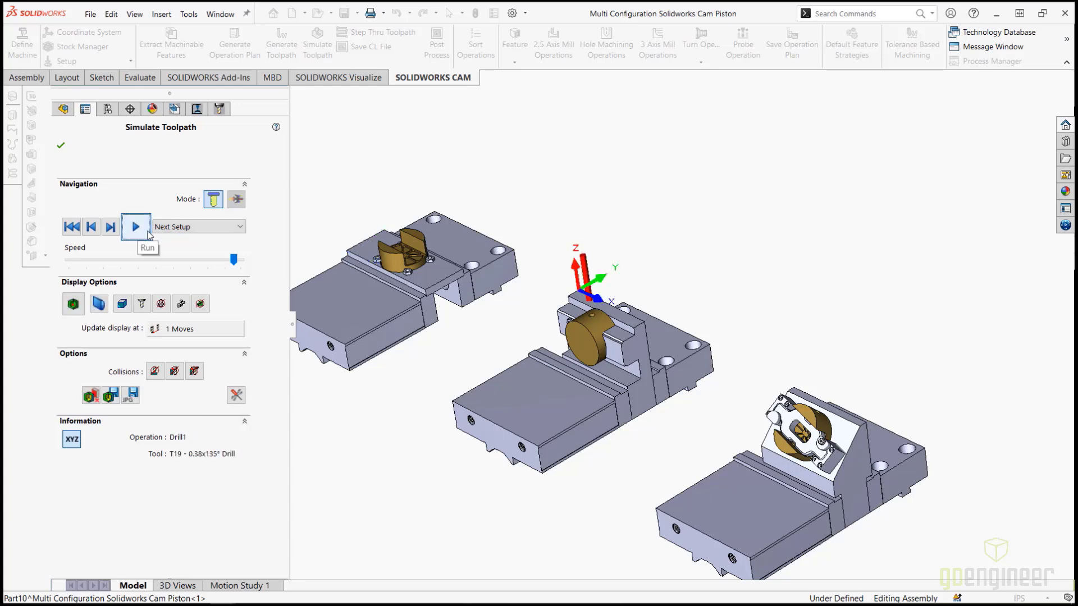
pyautogui.scroll(-5, 585, 325)
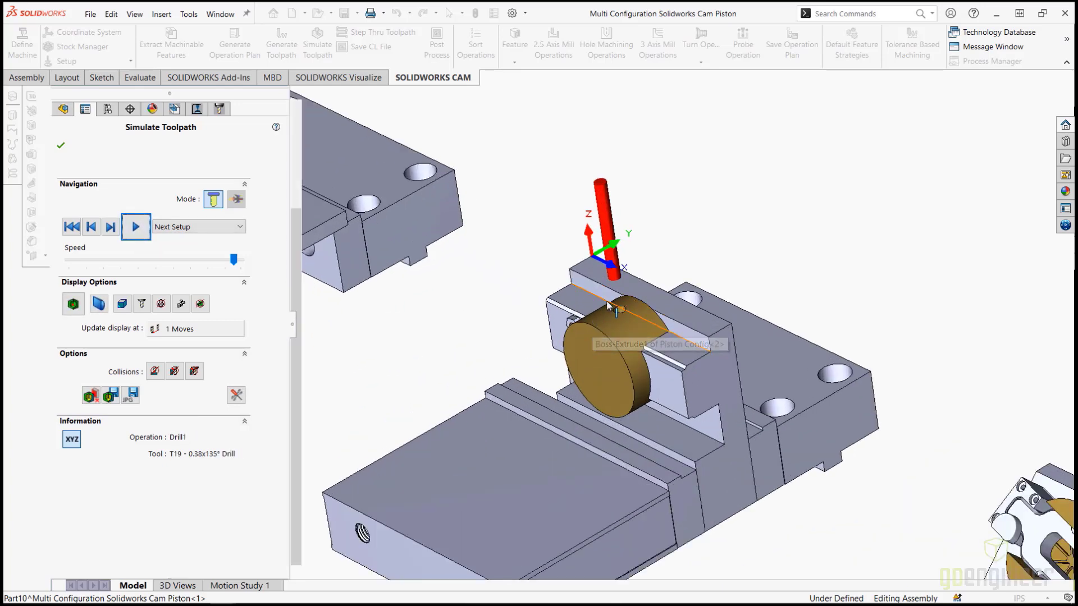
# Step: Reduce the simulation speed and simulate the third setup's contour milling and drilling operations on the piston in the angled fixture
pyautogui.moveTo(604, 329); pyautogui.dragTo(618, 281, button='middle')
pyautogui.scroll(4, 527, 308)
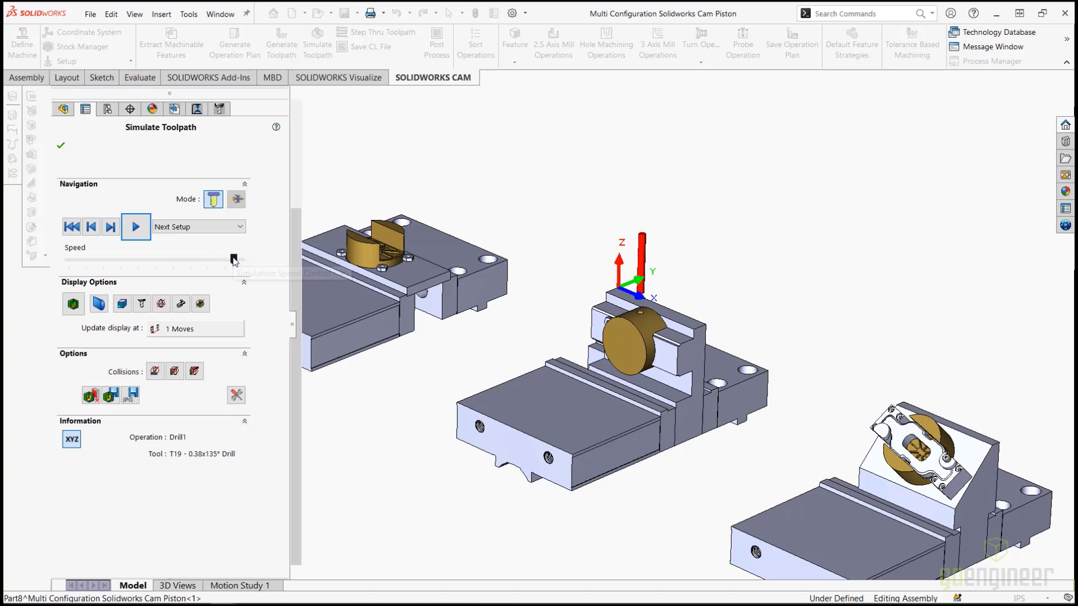
pyautogui.moveTo(230, 260); pyautogui.dragTo(204, 260)
pyautogui.click(136, 228)
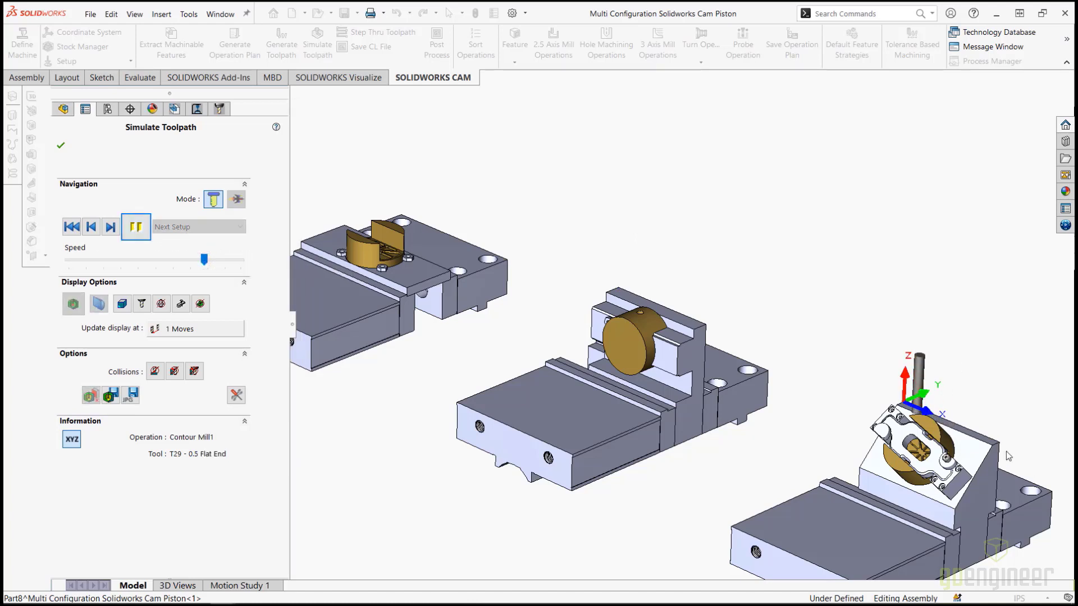
pyautogui.scroll(-2, 937, 444)
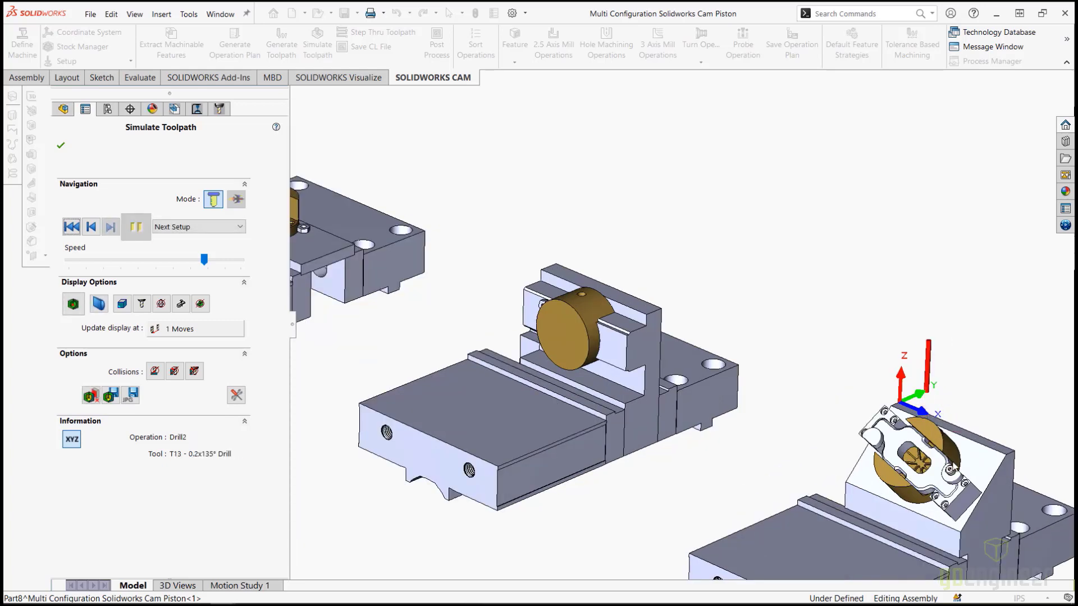
# Step: Examine the machined flat and drilled hole on the angled fixture's piston from several directions, and close the simulation
pyautogui.moveTo(831, 464); pyautogui.dragTo(669, 449, button='middle')
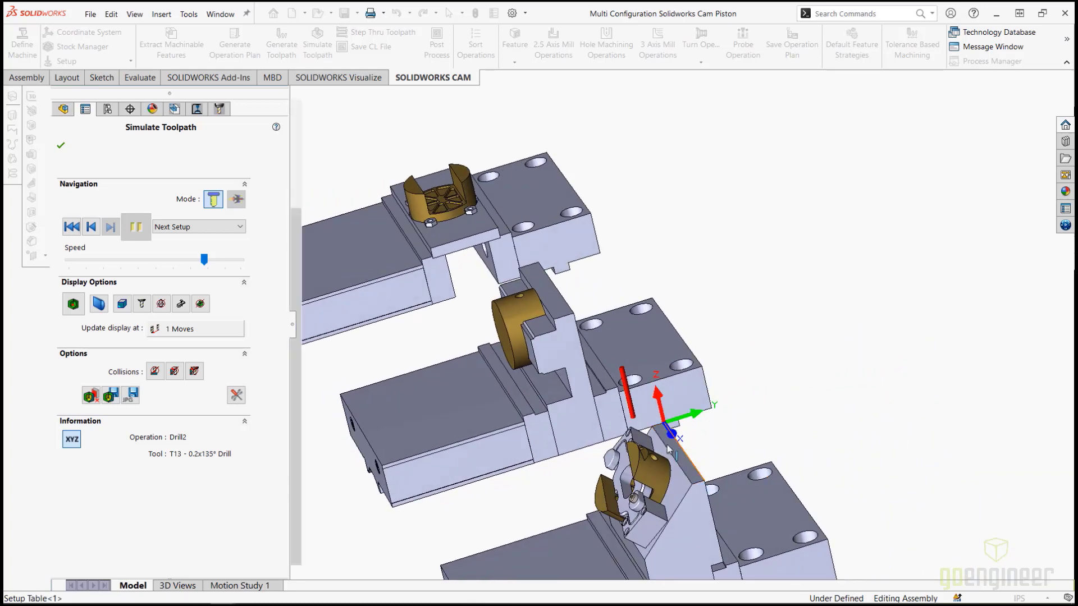
pyautogui.scroll(-5, 637, 456)
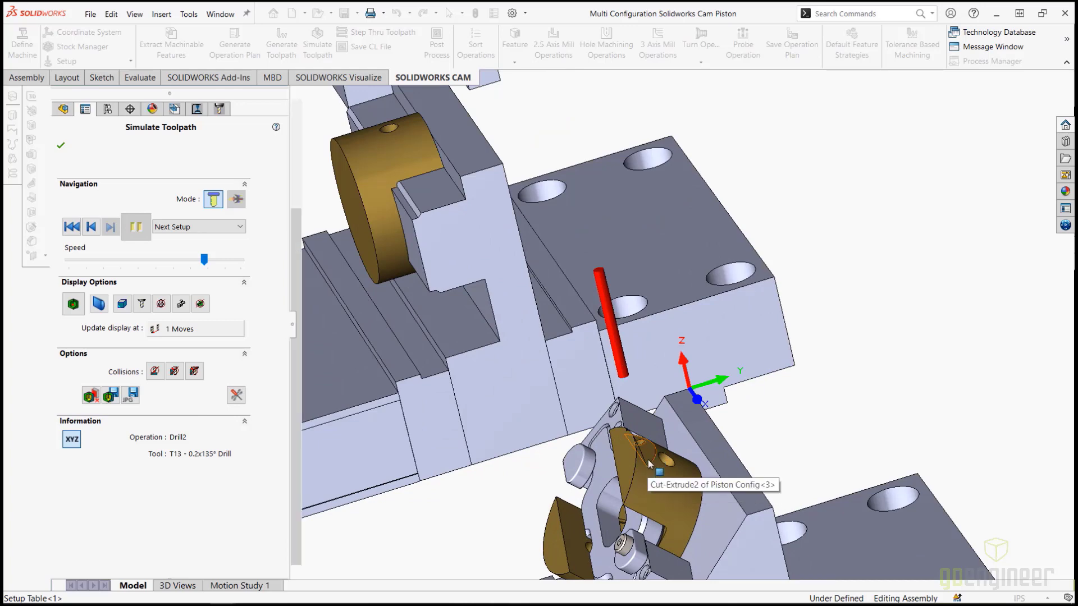
pyautogui.moveTo(648, 463); pyautogui.dragTo(616, 468, button='middle')
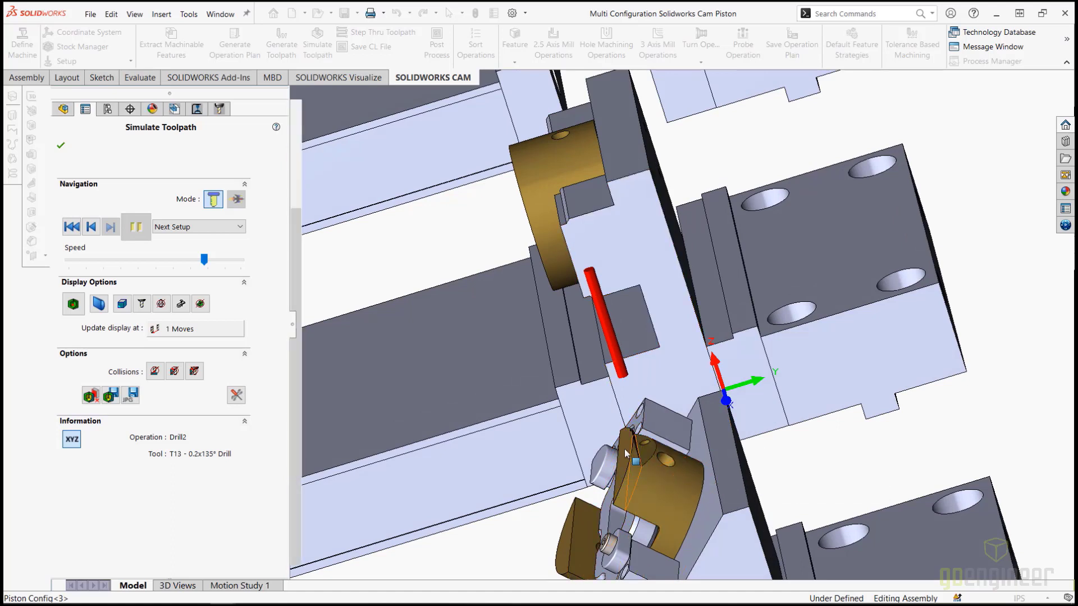
pyautogui.scroll(-2, 646, 455)
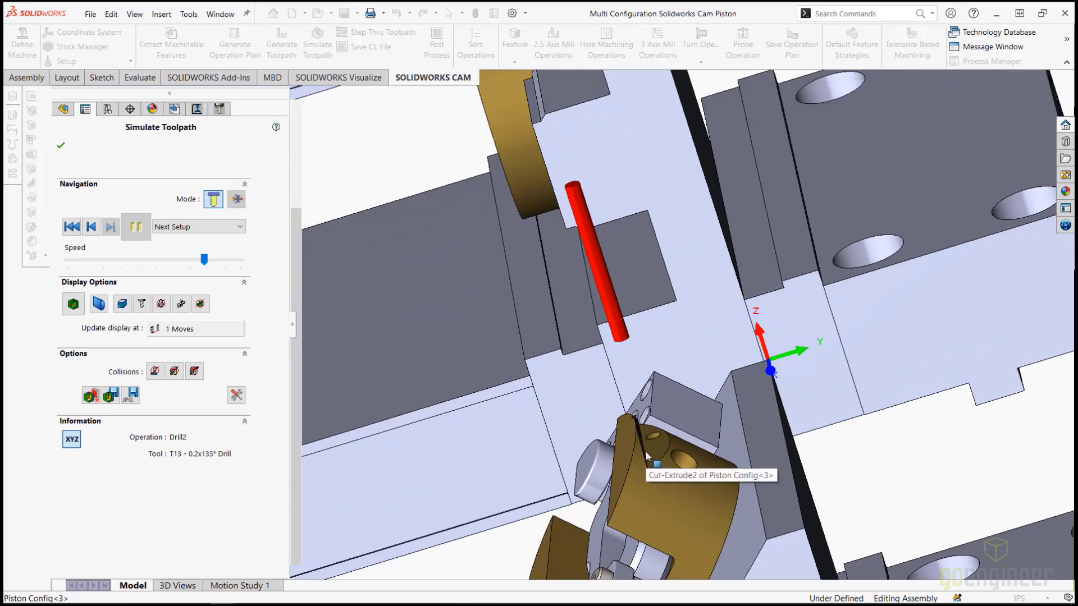
pyautogui.scroll(3, 646, 454)
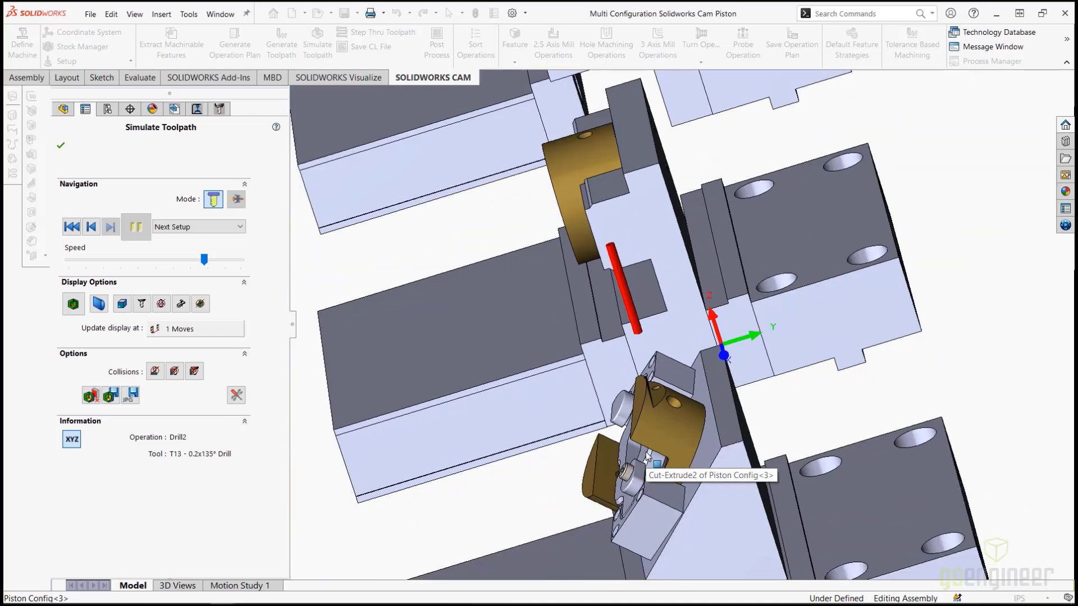
pyautogui.moveTo(648, 458); pyautogui.dragTo(692, 453, button='middle')
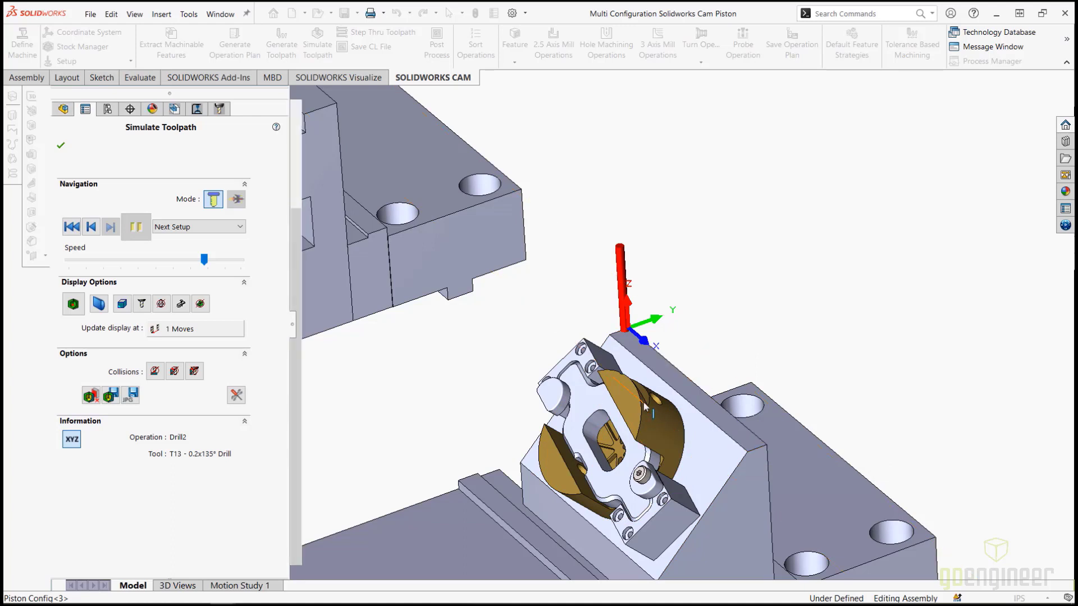
pyautogui.scroll(-2, 643, 402)
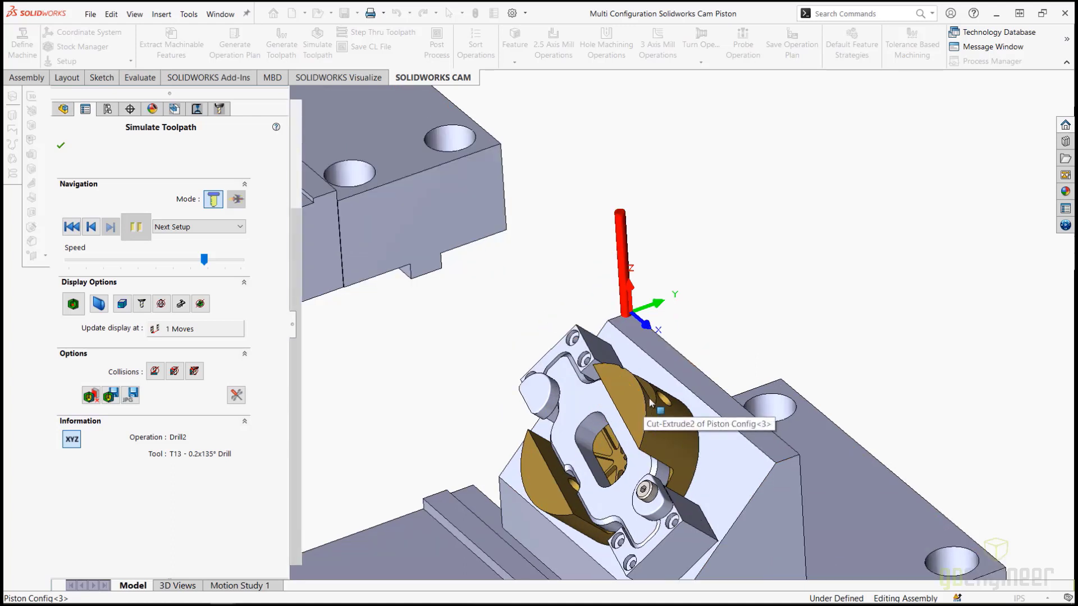
pyautogui.click(61, 147)
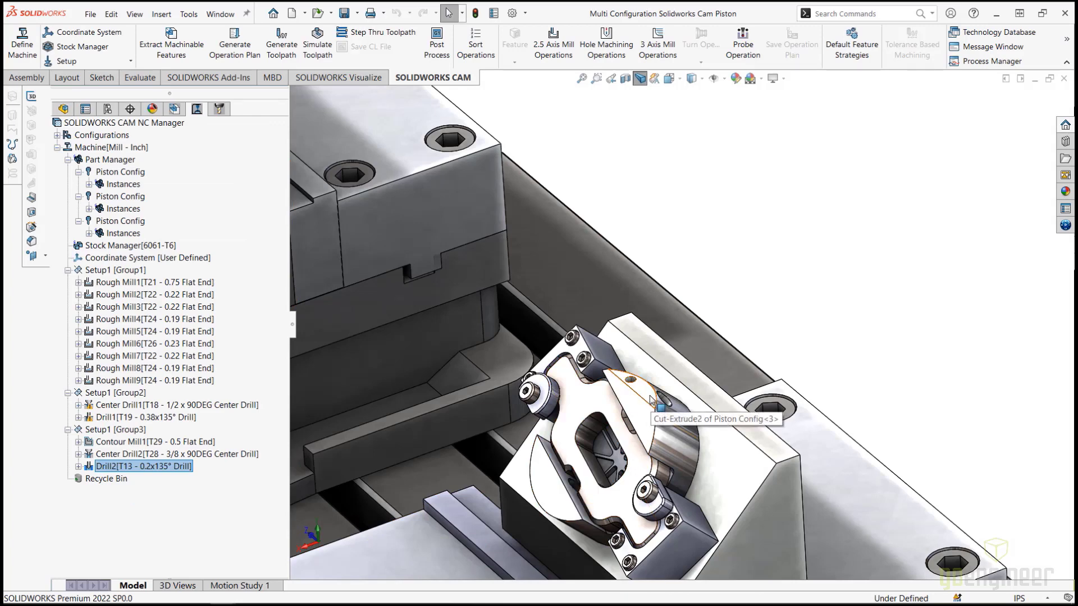
# Step: Edit the Contour Mill1 operation in Setup1 [Group3] and set its flat end mill's cut diameter to 1 in
pyautogui.moveTo(162, 447)
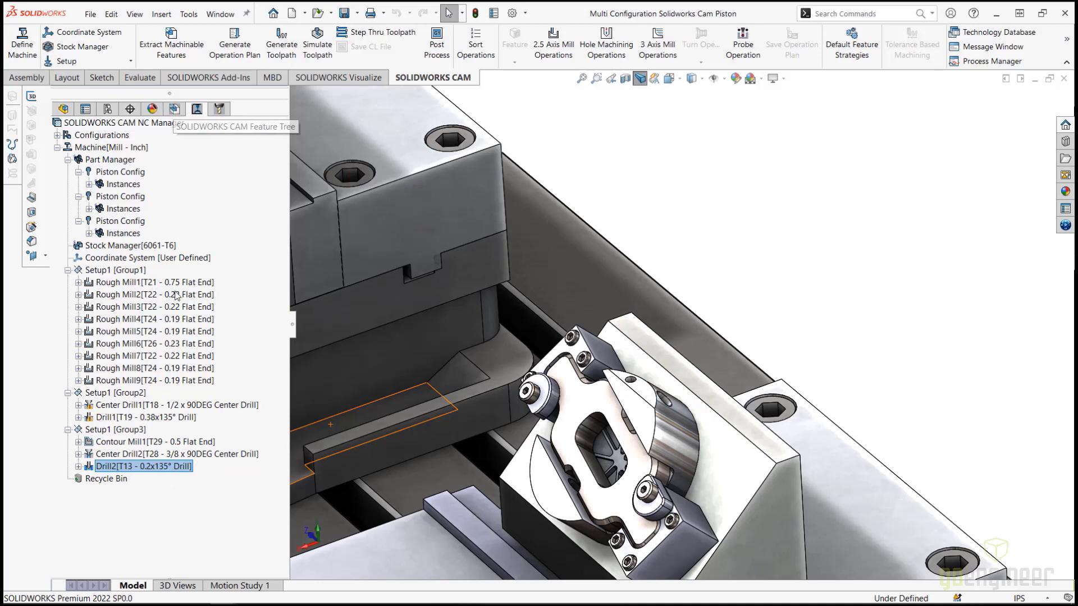
pyautogui.click(151, 447)
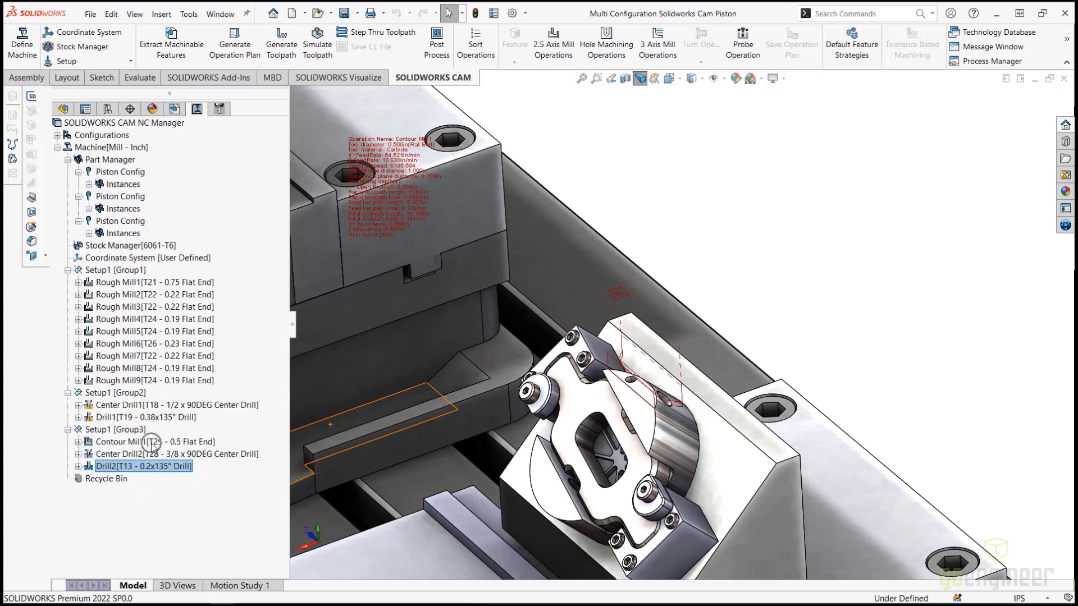
pyautogui.doubleClick(153, 447)
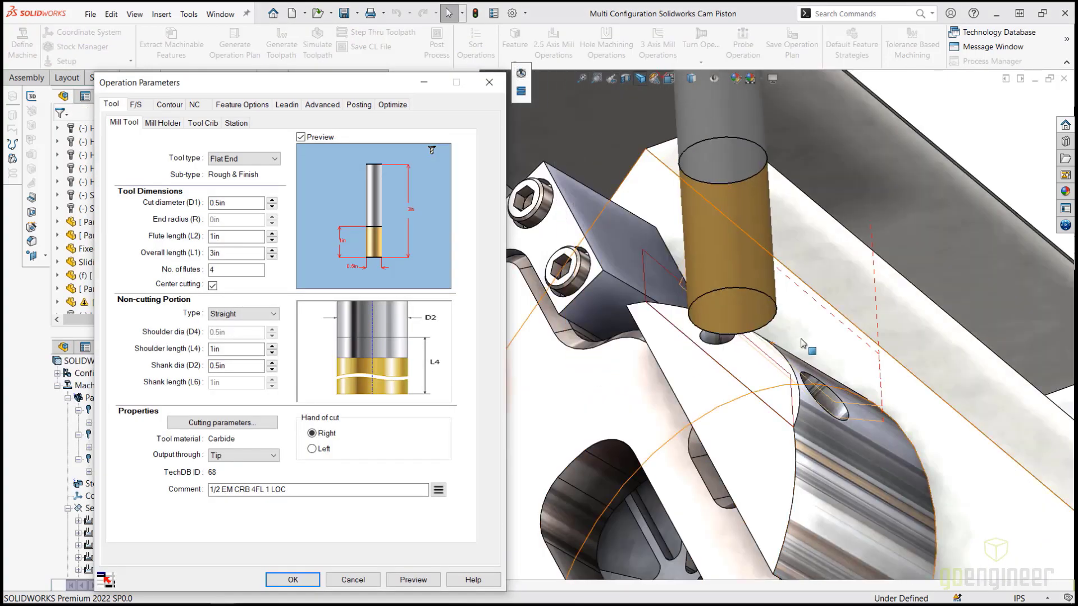
pyautogui.moveTo(827, 361); pyautogui.dragTo(802, 387, button='middle')
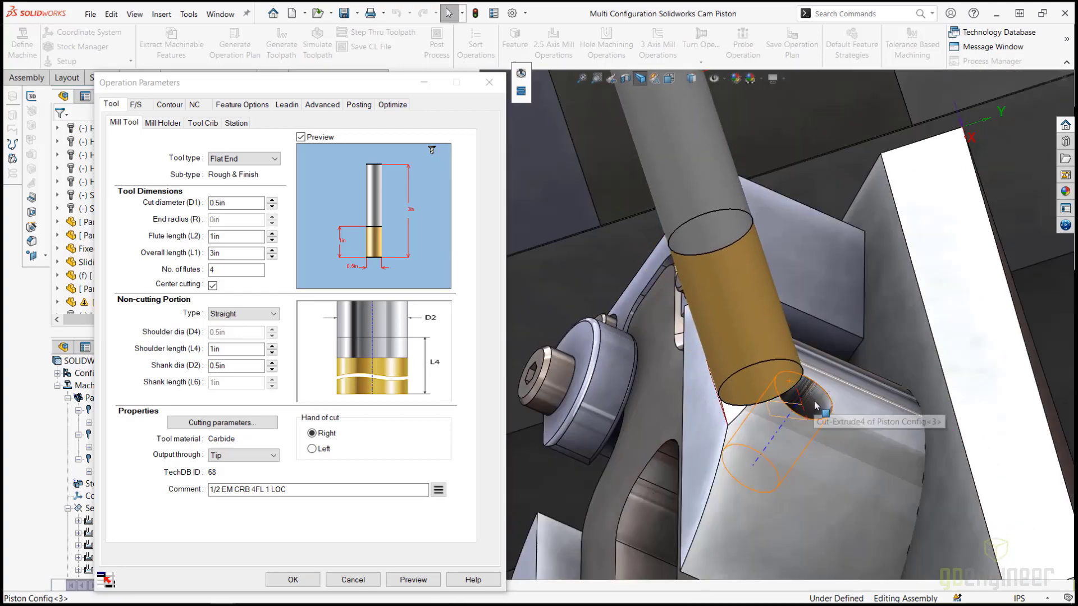
pyautogui.moveTo(819, 417); pyautogui.dragTo(766, 374, button='middle')
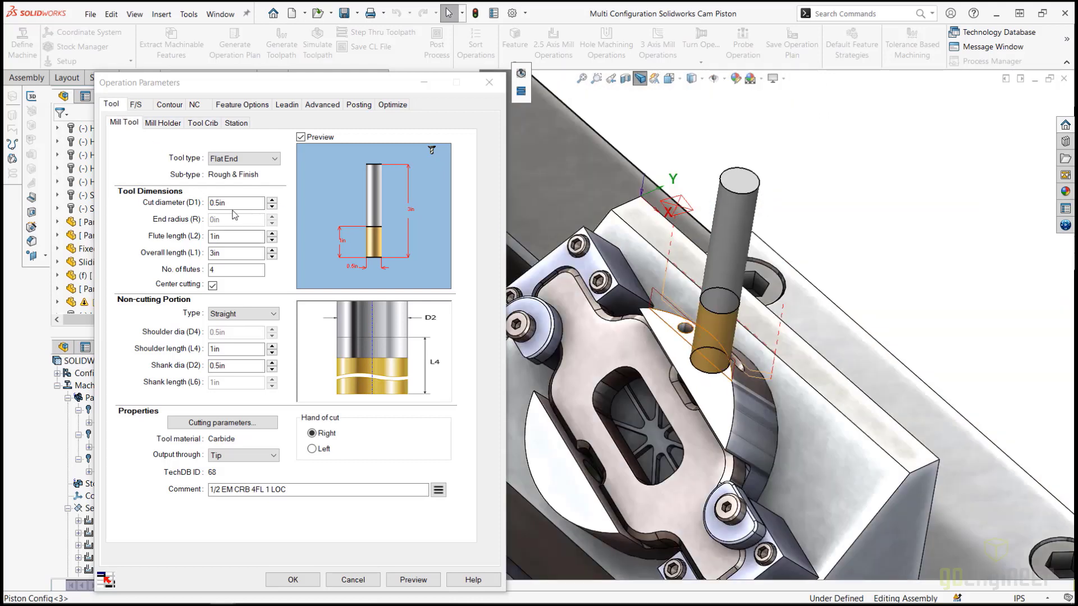
pyautogui.click(272, 200)
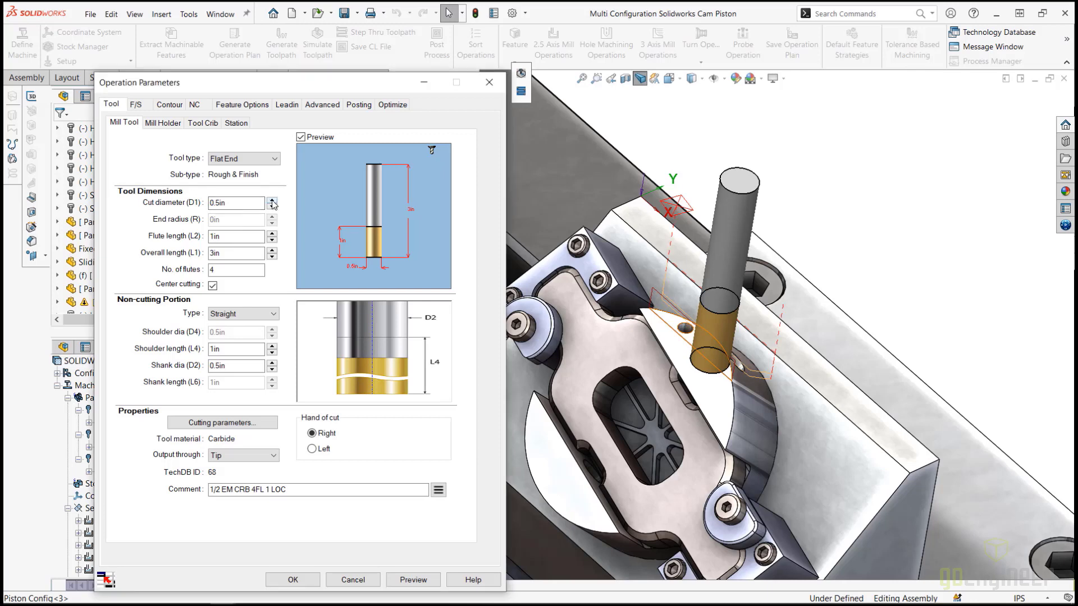
pyautogui.click(272, 201)
pyautogui.click(273, 200)
pyautogui.click(273, 200)
pyautogui.click(272, 201)
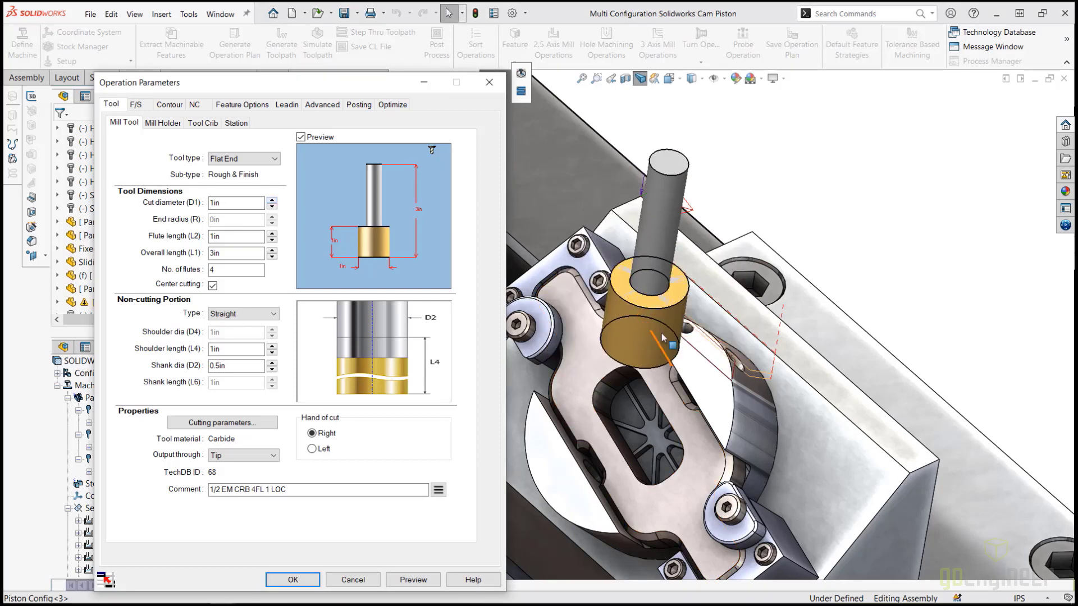
# Step: Set Contour Mill1's side allowance to -0.5 in, preview the toolpath and accept the operation parameters
pyautogui.click(173, 106)
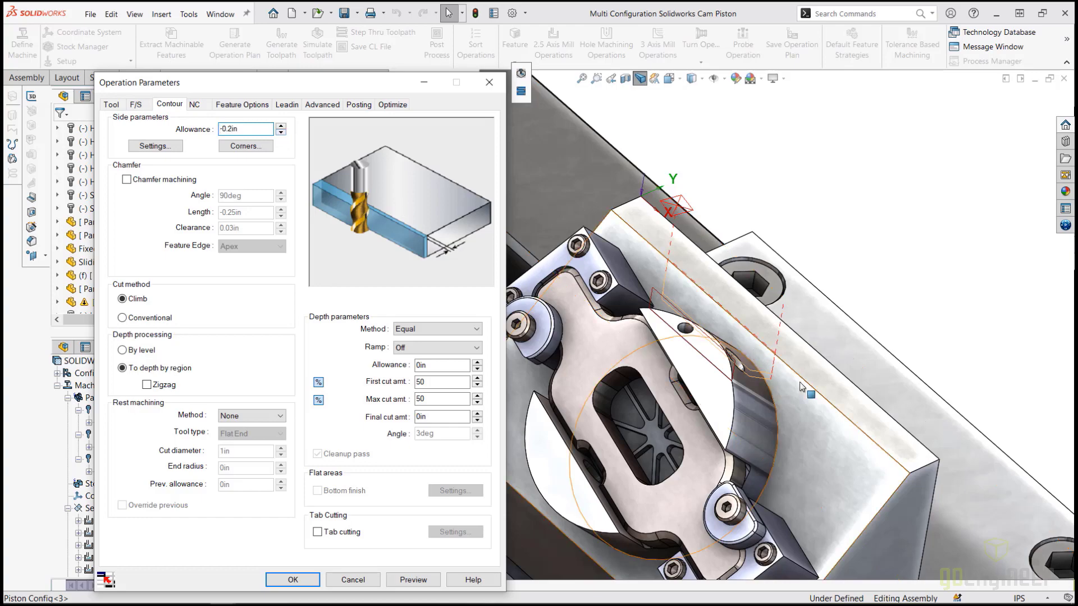
pyautogui.moveTo(696, 336); pyautogui.dragTo(709, 357, button='middle')
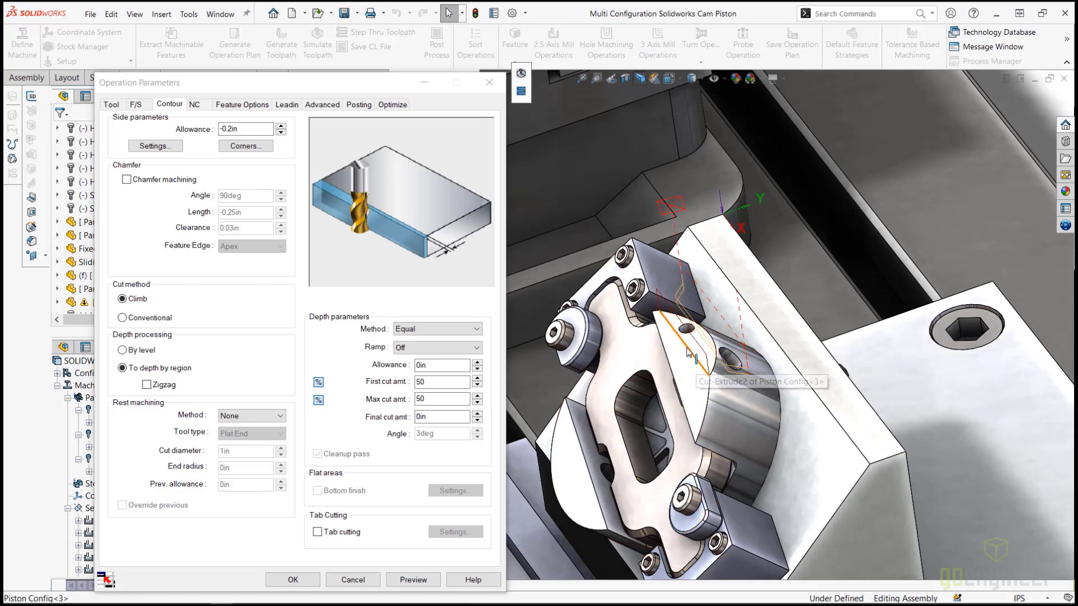
pyautogui.click(281, 134)
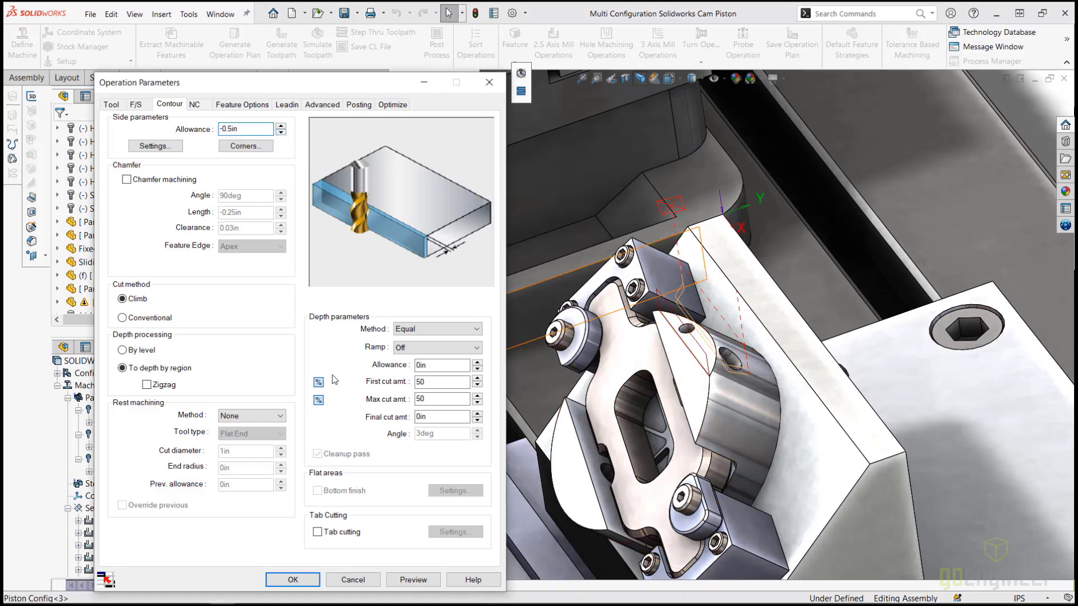
pyautogui.click(413, 581)
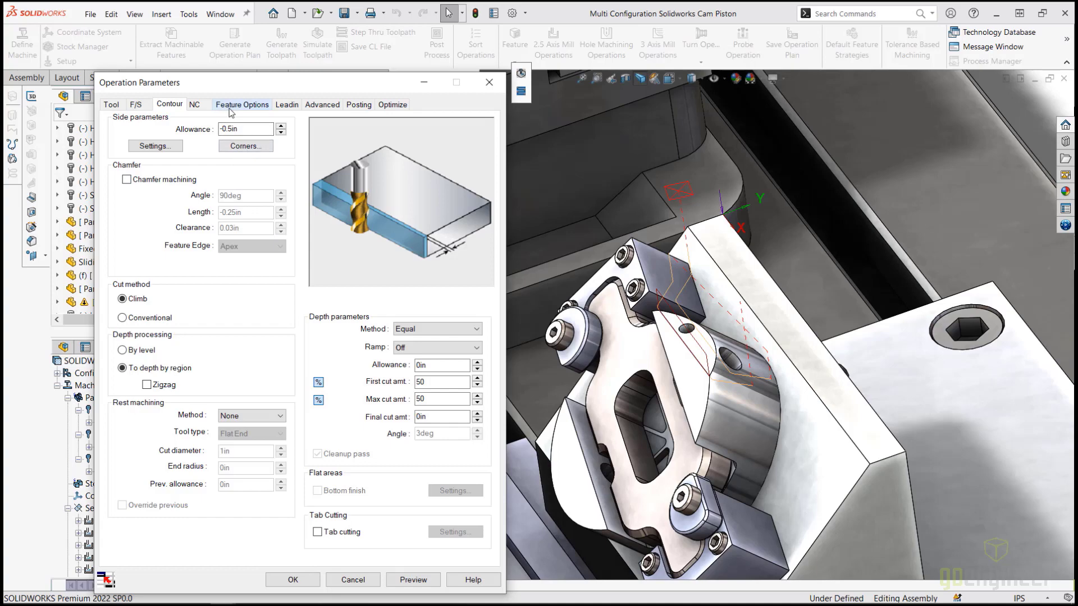
pyautogui.click(293, 580)
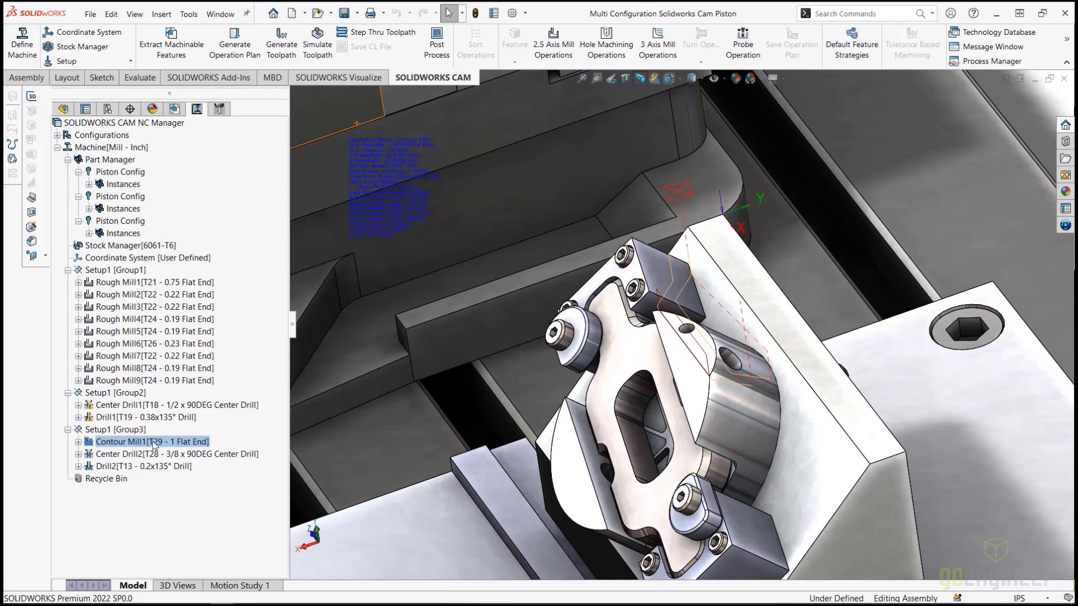
# Step: Simulate only the Setup1 [Group3] toolpaths through to the end on the angled fixture's piston, and close the simulation
pyautogui.rightClick(119, 430)
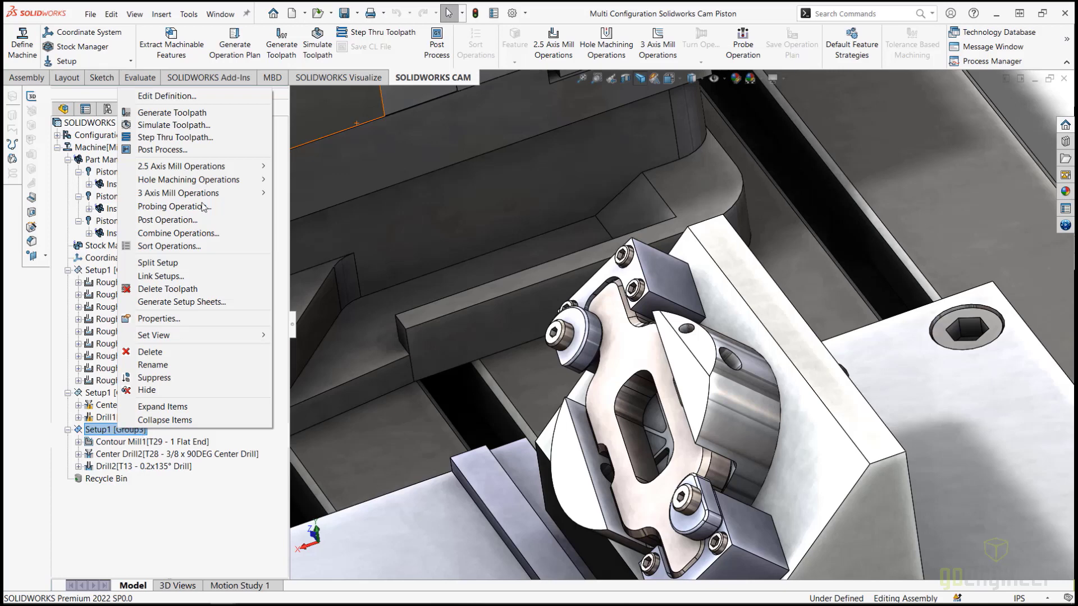
pyautogui.click(180, 131)
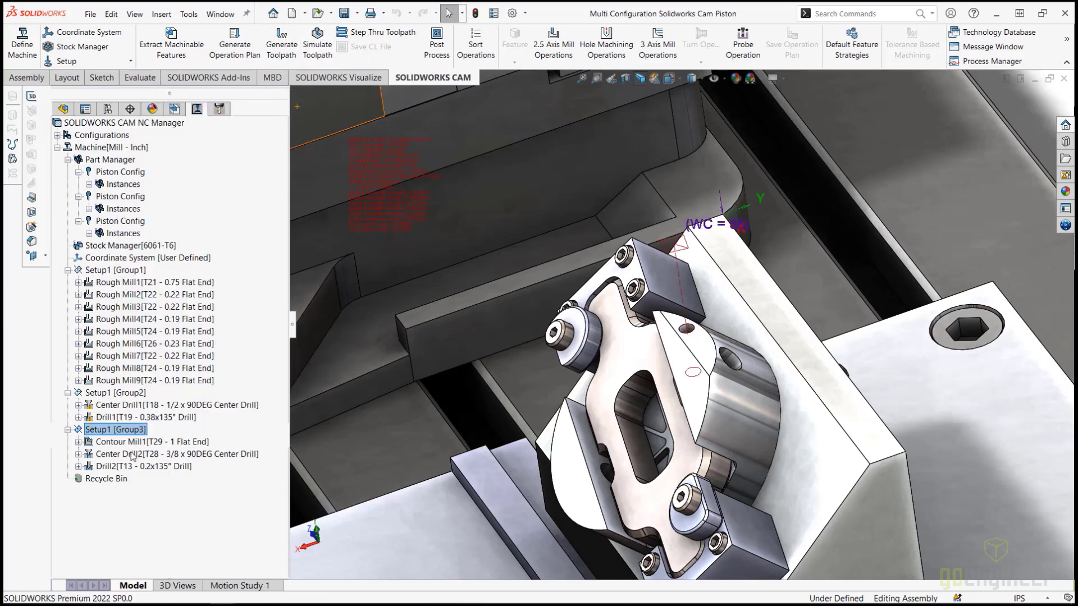
pyautogui.rightClick(116, 431)
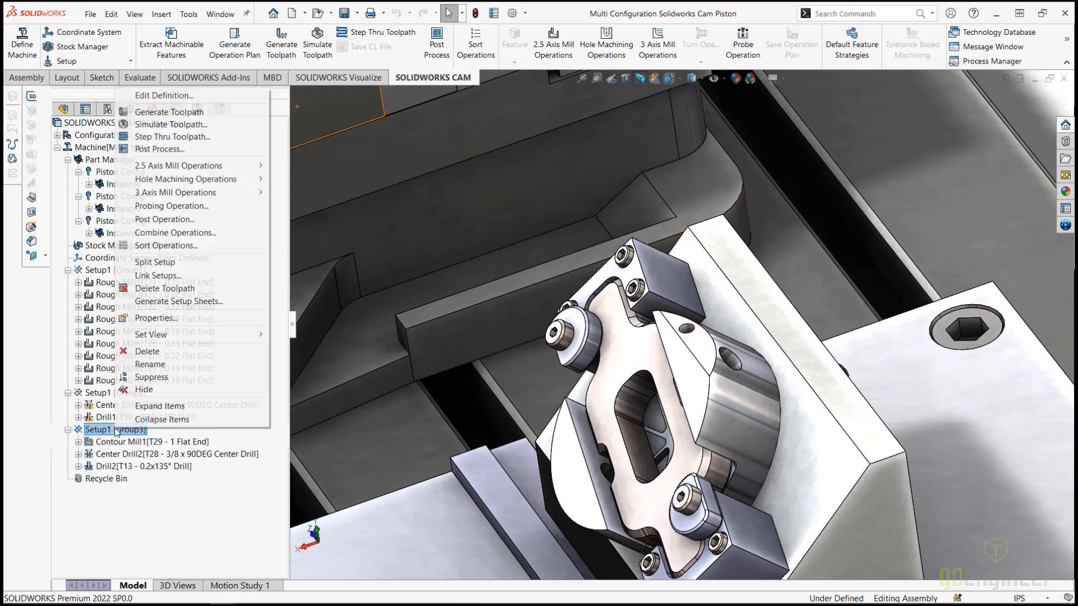
pyautogui.click(193, 125)
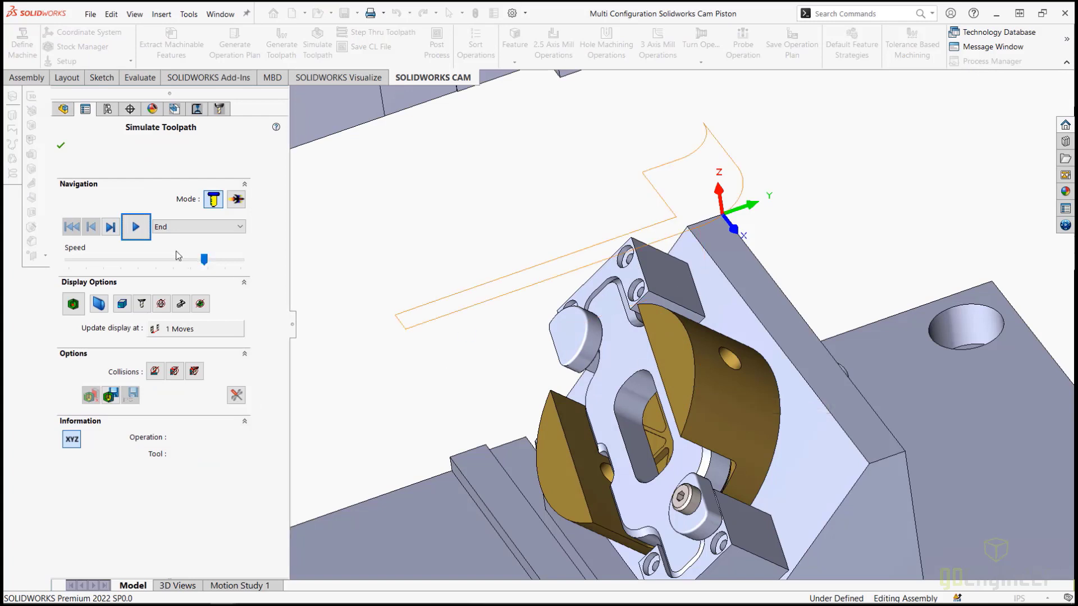
pyautogui.click(138, 230)
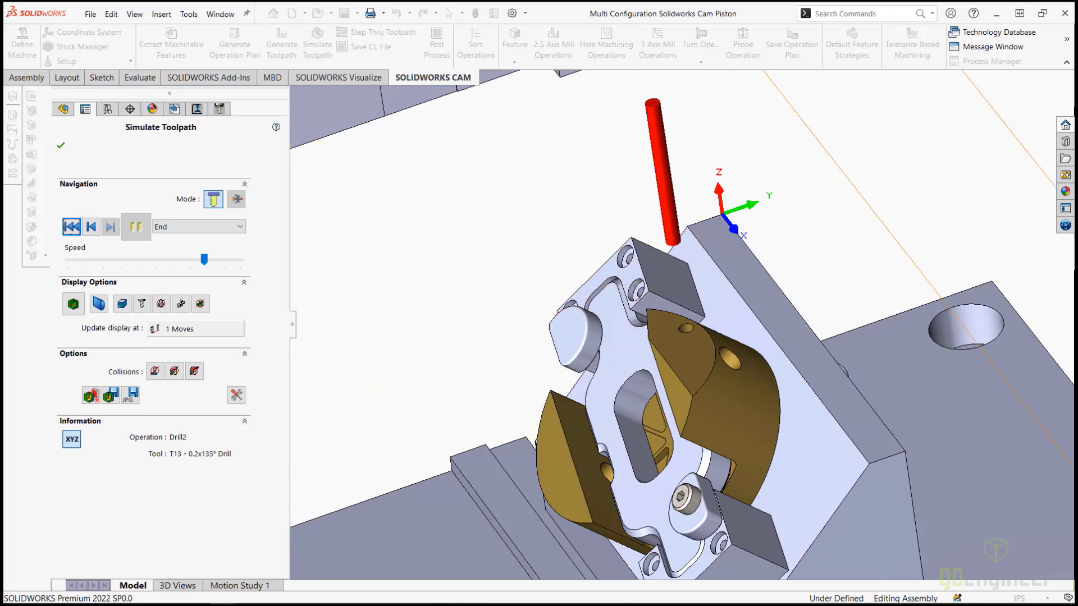
pyautogui.click(61, 146)
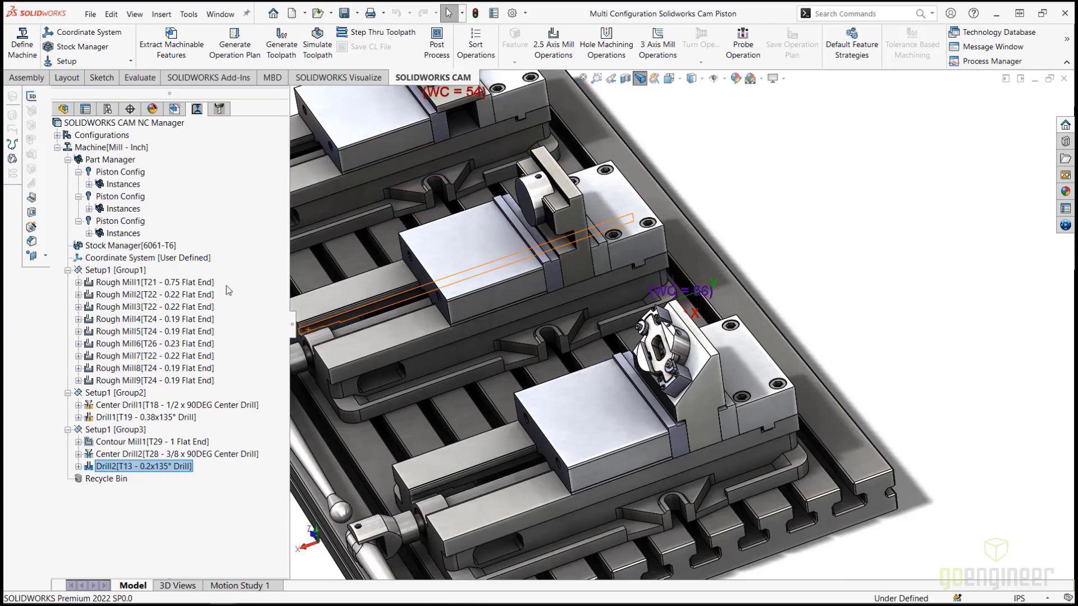
# Step: Insert a Post Program Stop operation set to Optional Stop at the end of Setup1 [Group1]
pyautogui.scroll(2, 392, 291)
pyautogui.moveTo(391, 290); pyautogui.dragTo(513, 182, button='middle')
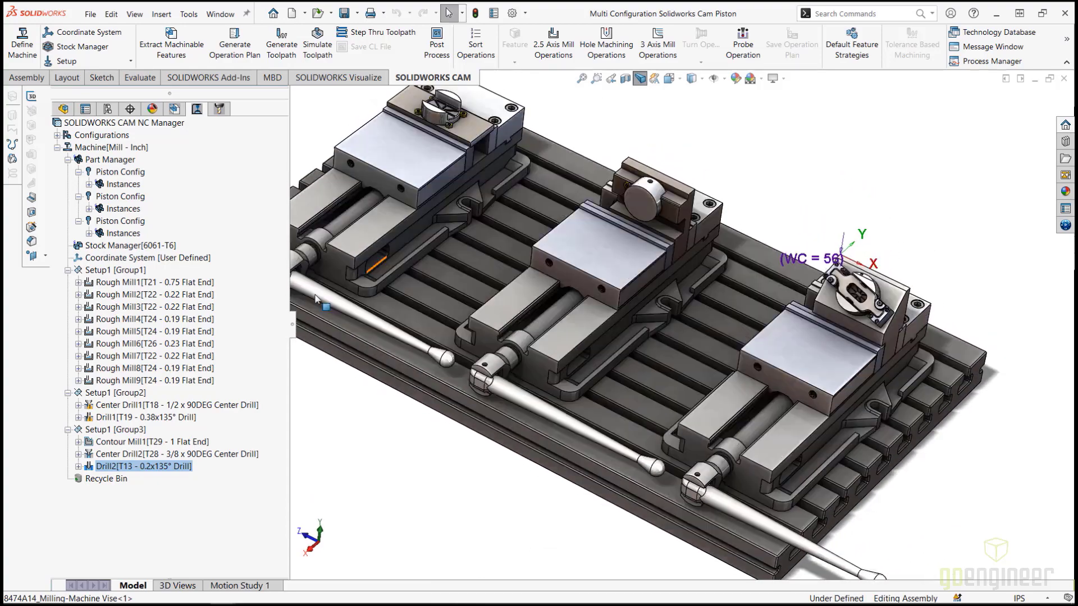
pyautogui.rightClick(109, 272)
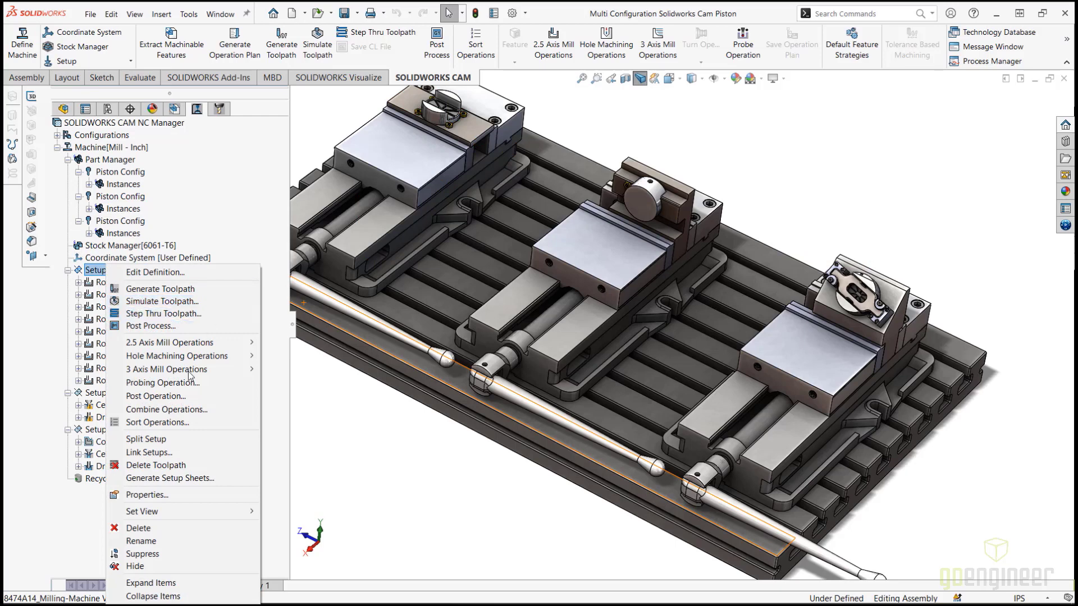
pyautogui.click(172, 398)
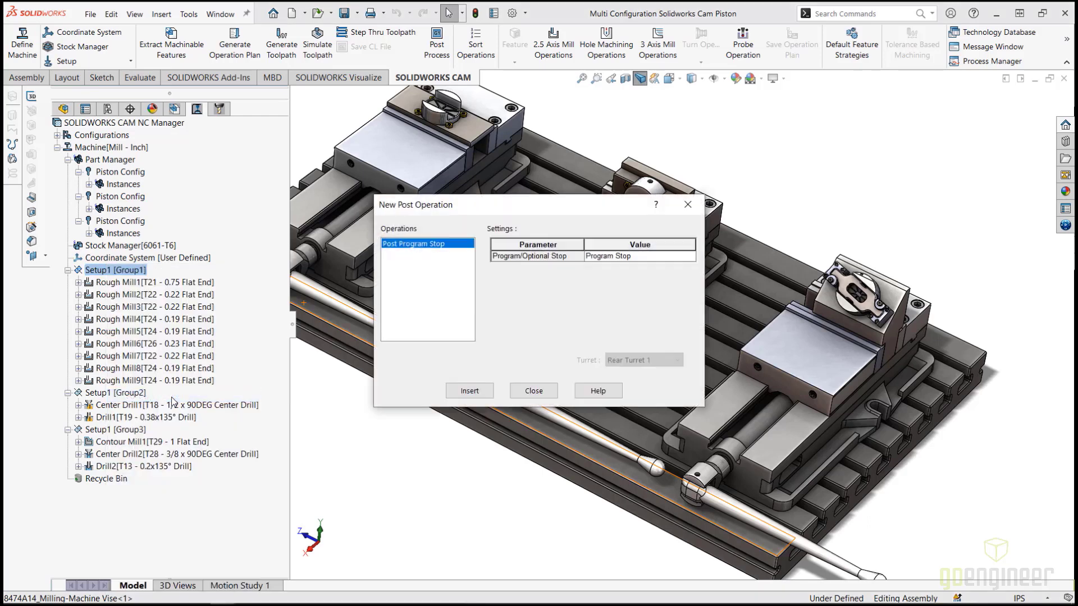
pyautogui.click(650, 258)
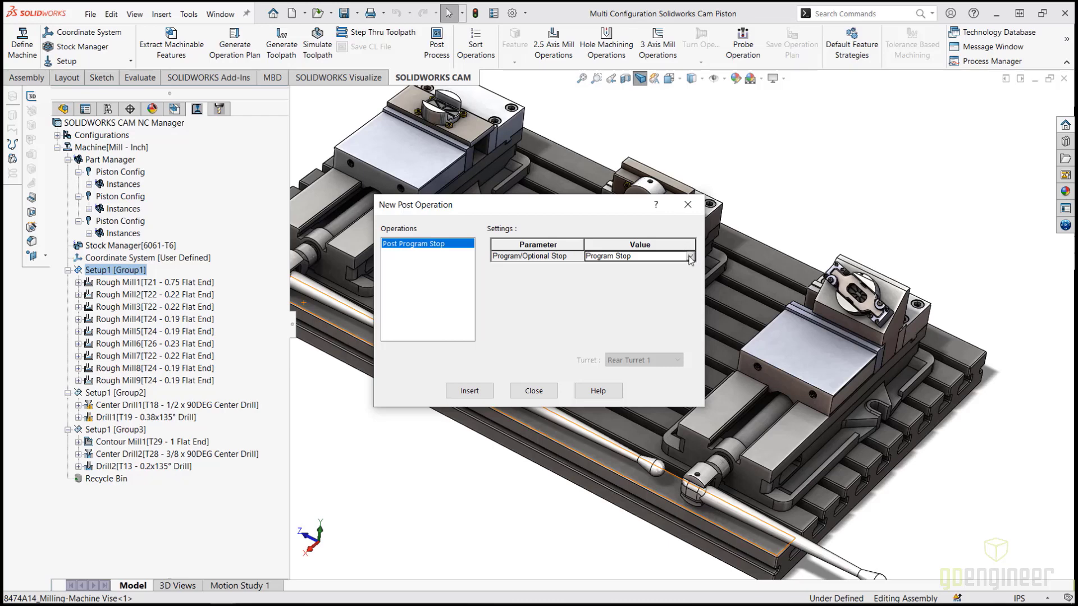
pyautogui.click(690, 256)
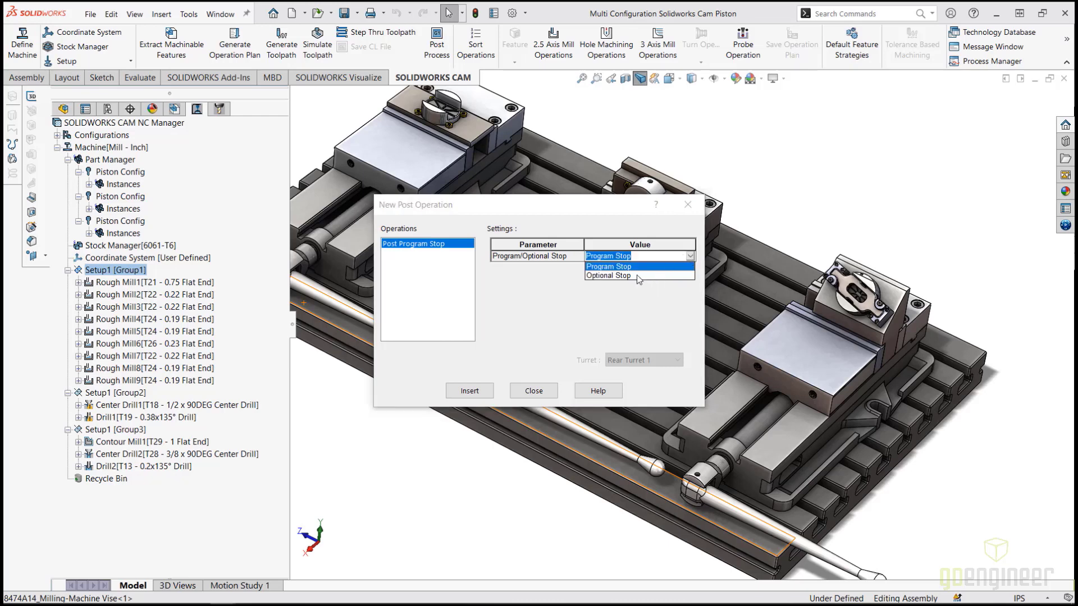
pyautogui.click(617, 276)
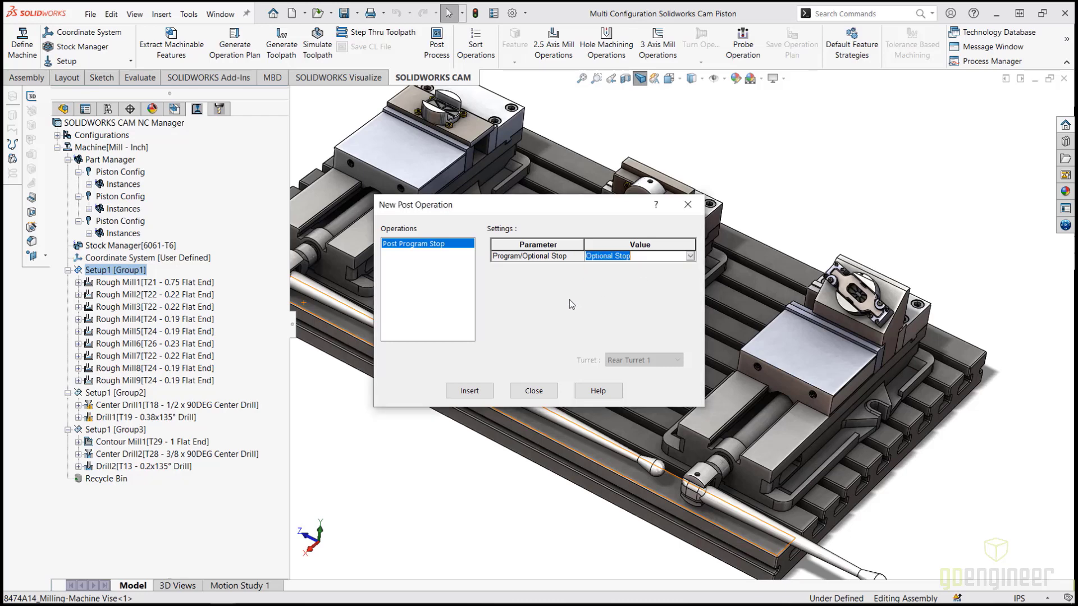
pyautogui.click(475, 396)
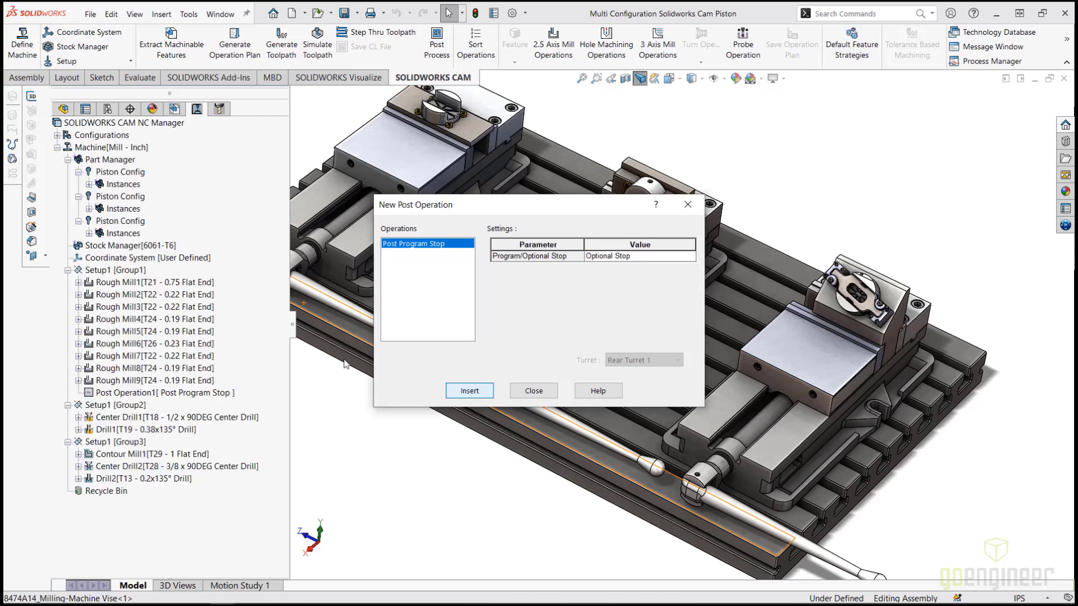
pyautogui.click(545, 391)
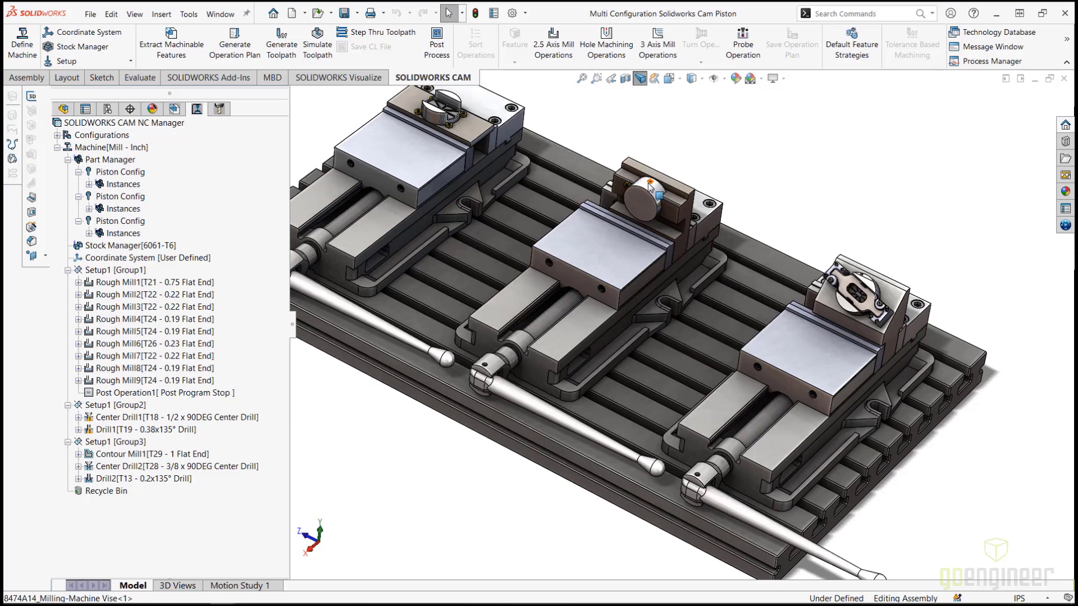
# Step: Insert a Post Program Stop operation set to Optional Stop at the end of Setup1 [Group2]
pyautogui.rightClick(124, 408)
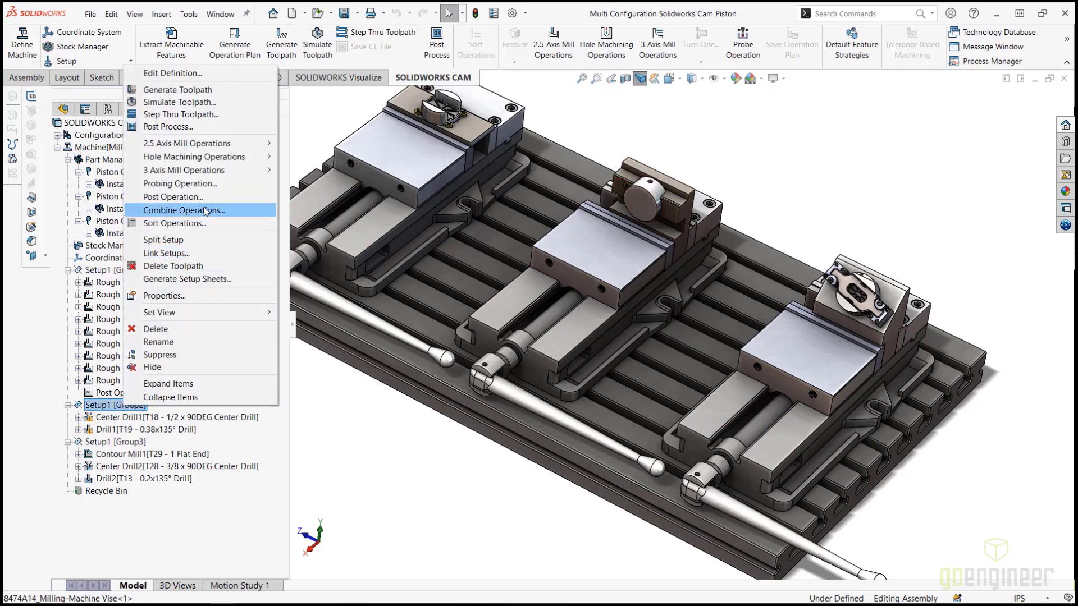
pyautogui.click(191, 196)
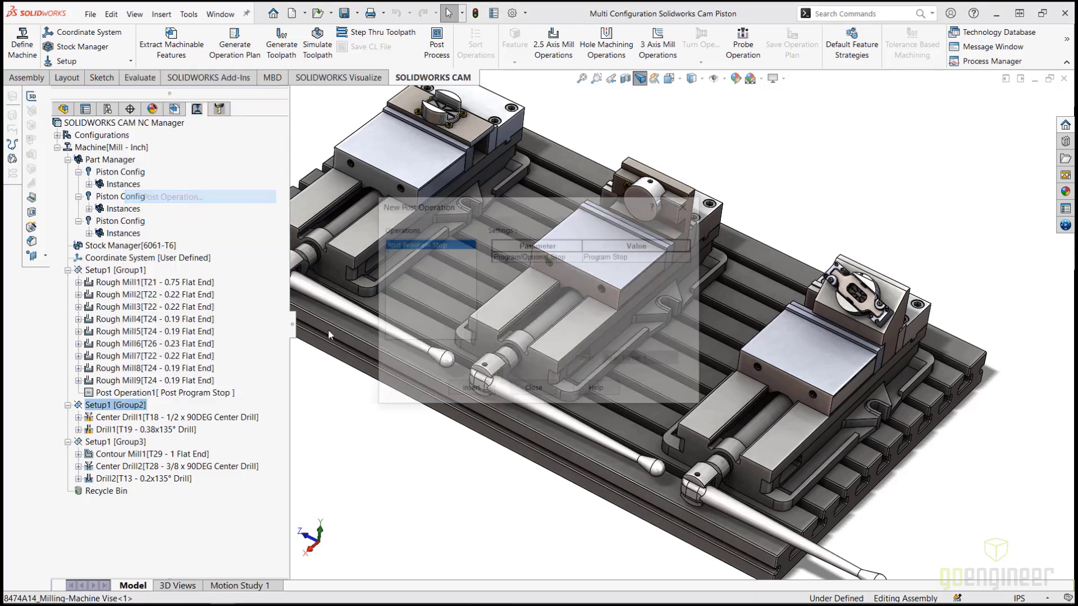
pyautogui.click(644, 257)
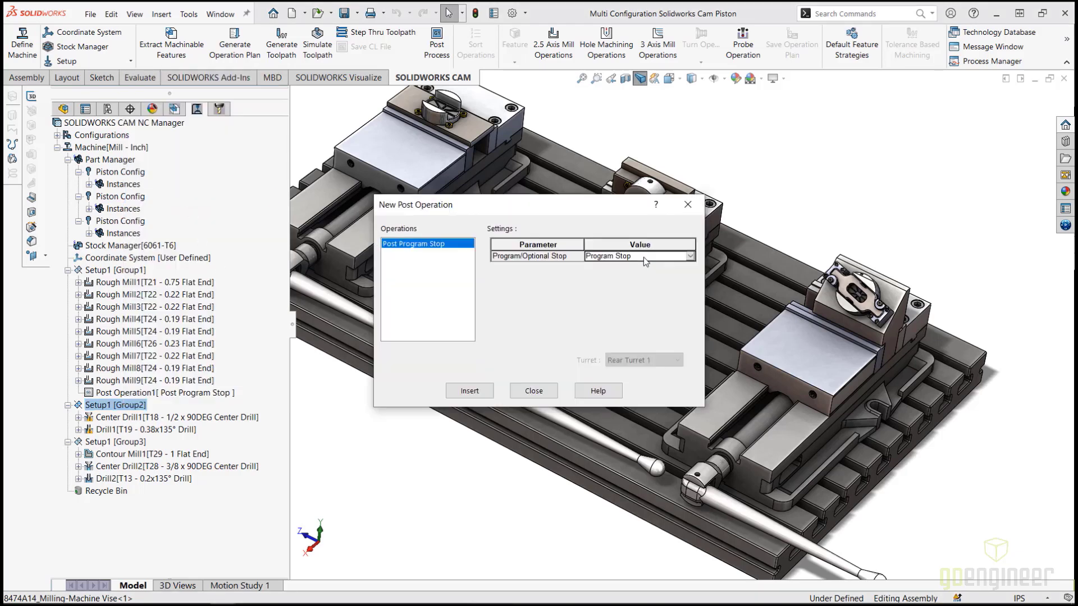
pyautogui.click(690, 256)
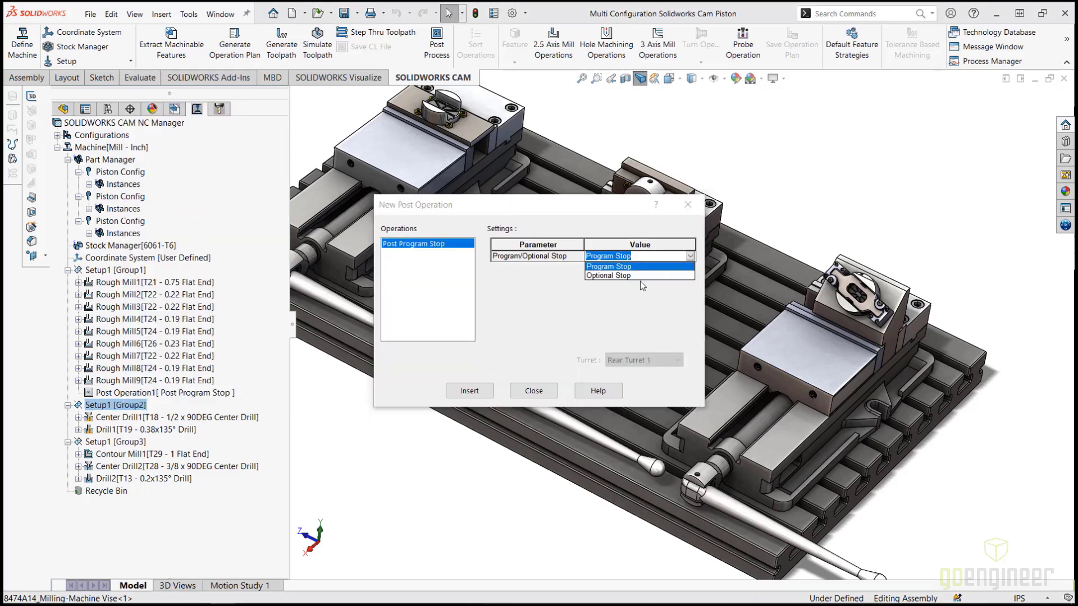
pyautogui.click(625, 275)
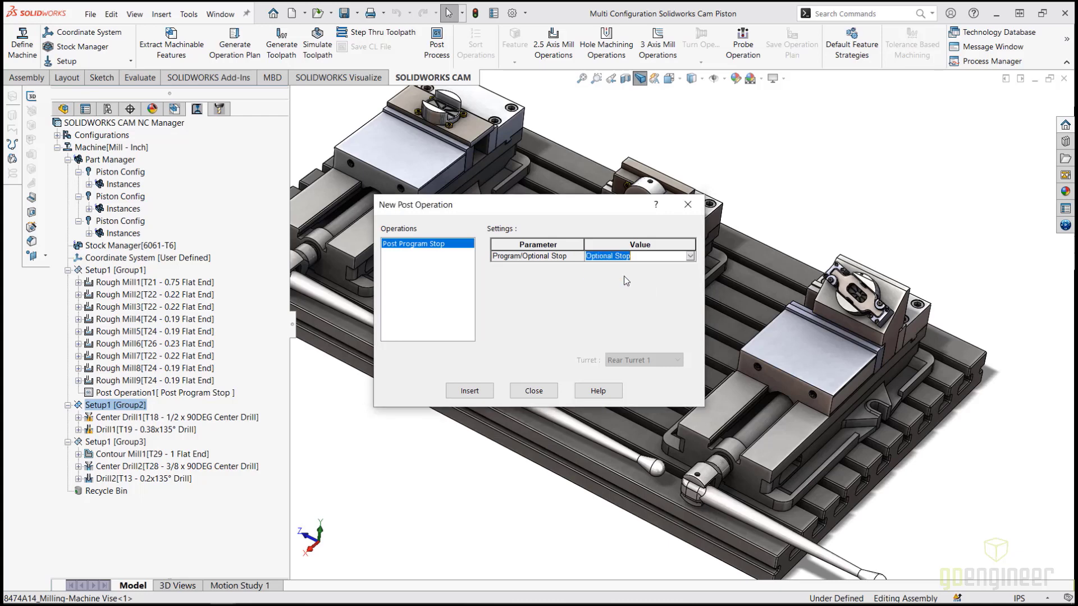
pyautogui.click(476, 394)
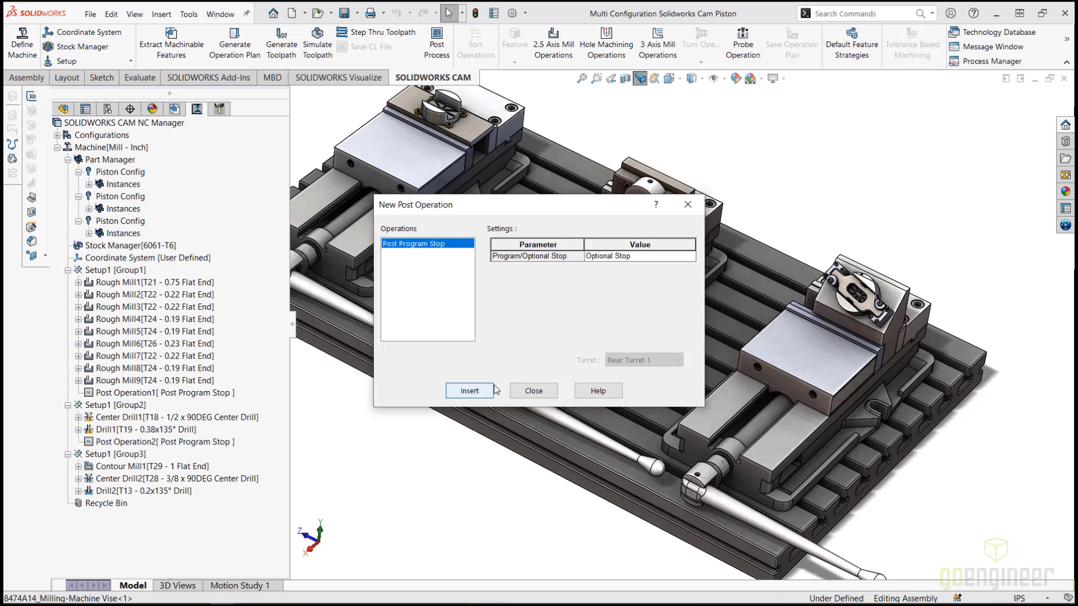
pyautogui.click(531, 392)
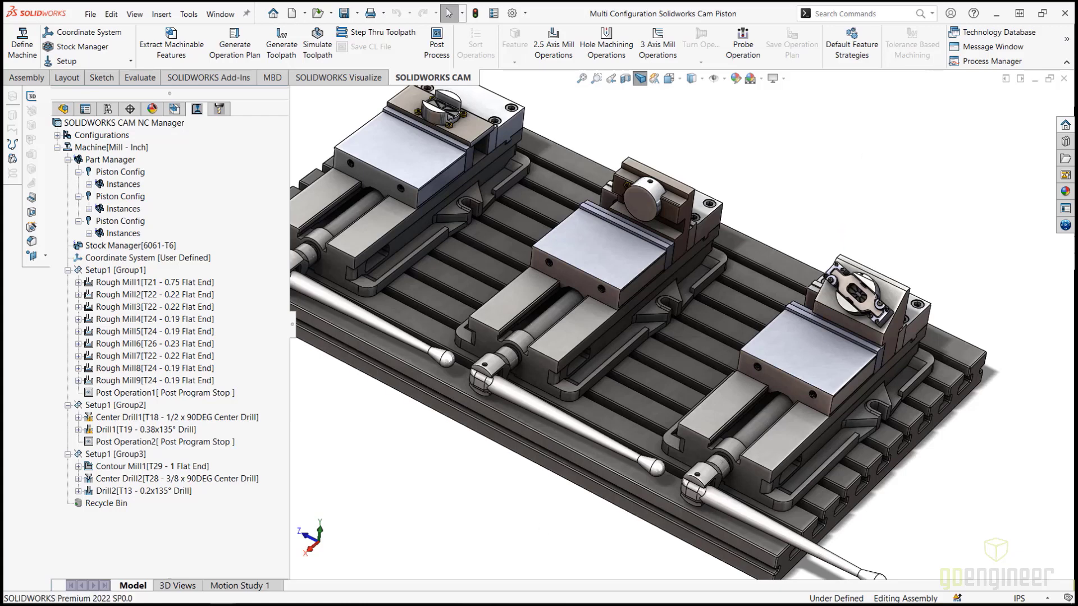
# Step: Switch to the PowerPoint slide show and advance from the Goals slide to the Sign-Up / Subscribe slide
pyautogui.hotkey('alt', 'Tab')
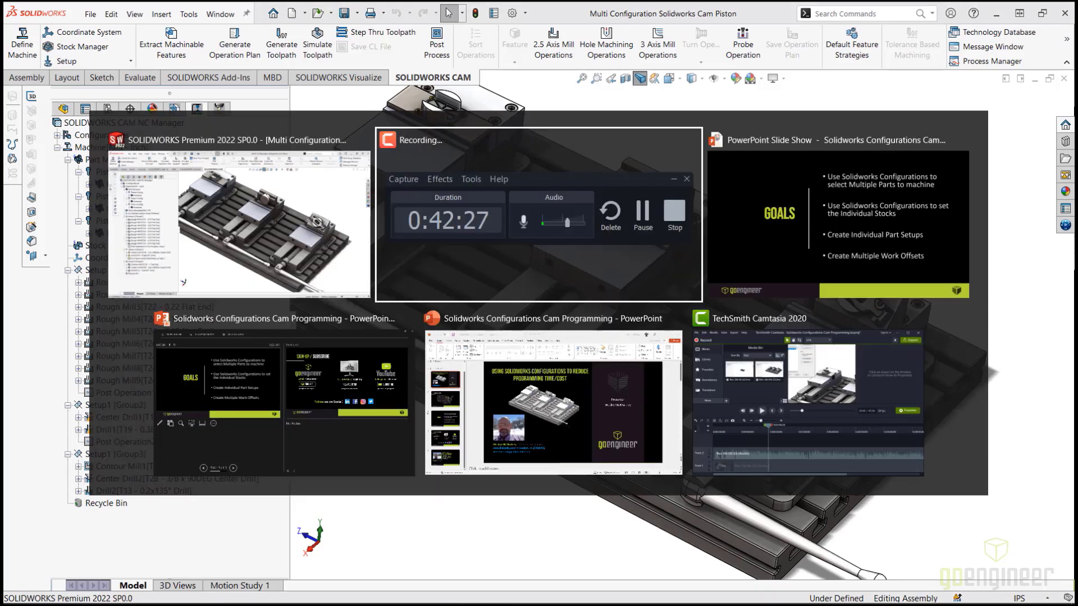
pyautogui.hotkey('alt', 'Tab')
pyautogui.hotkey('alt', 'Tab')
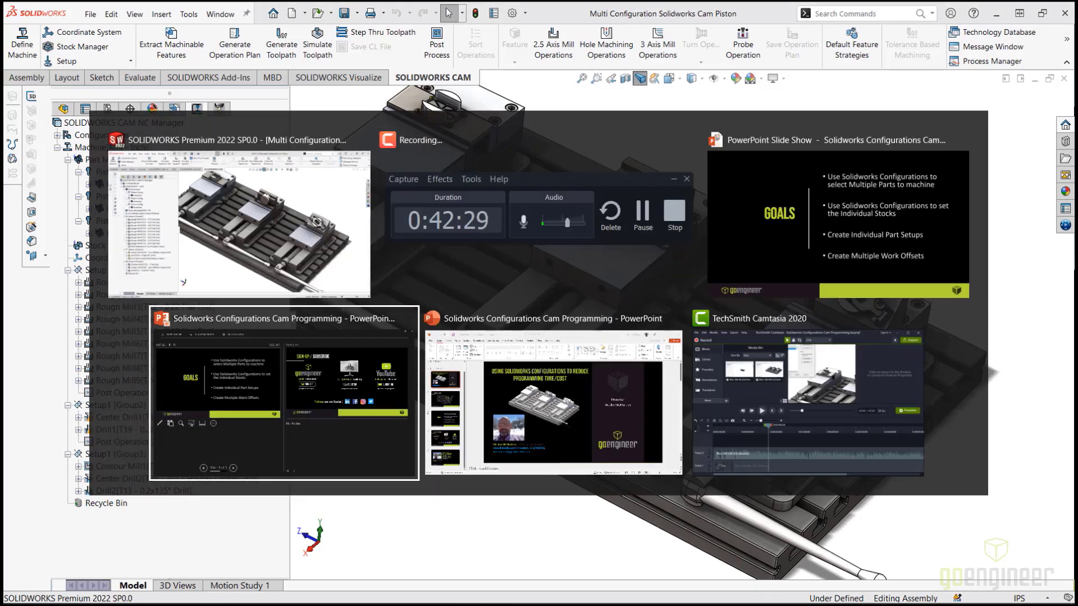
pyautogui.hotkey('alt', 'Tab')
pyautogui.hotkey('alt', 'Tab')
pyautogui.hotkey('alt', 'Tab')
pyautogui.hotkey('alt', 'Tab')
pyautogui.hotkey('alt', 'Tab')
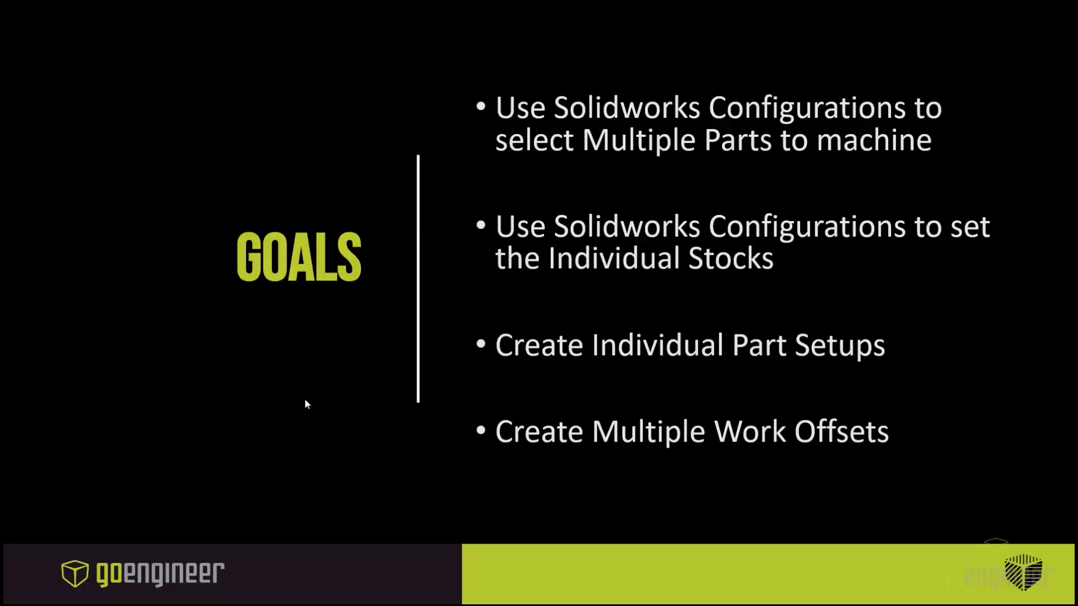
pyautogui.click(306, 403)
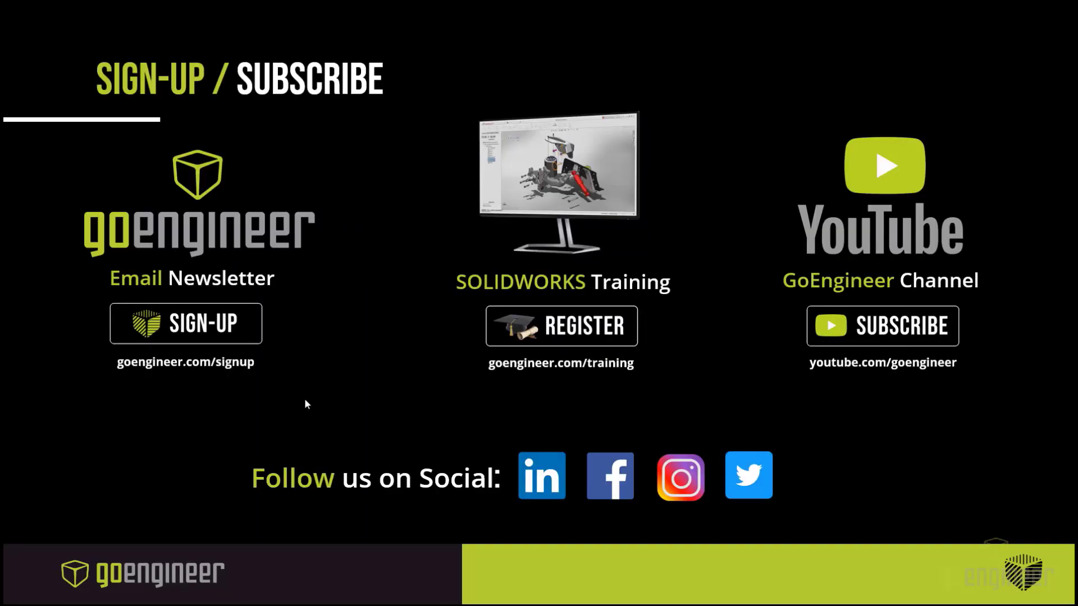